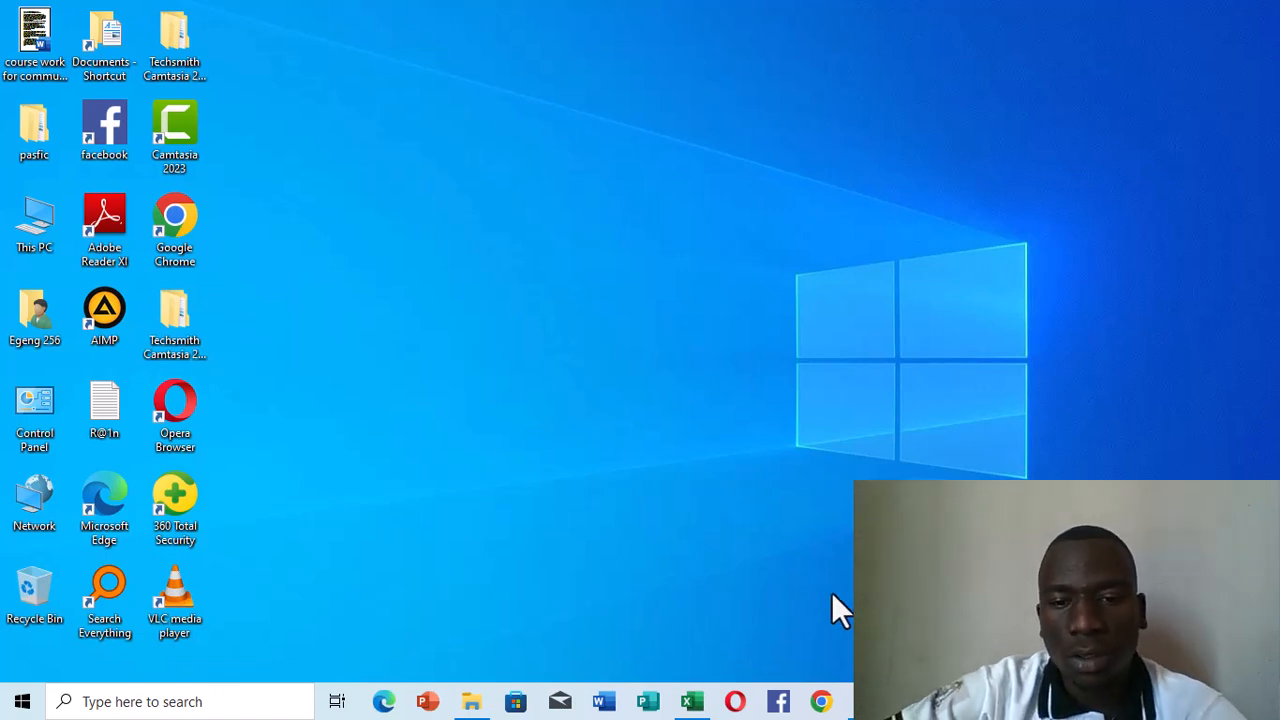
Switch to the Pasphic workbook in Excel and replace the report card title in A1 with PRIMARY SEVEN CLASS.
mouse_move(692, 703)
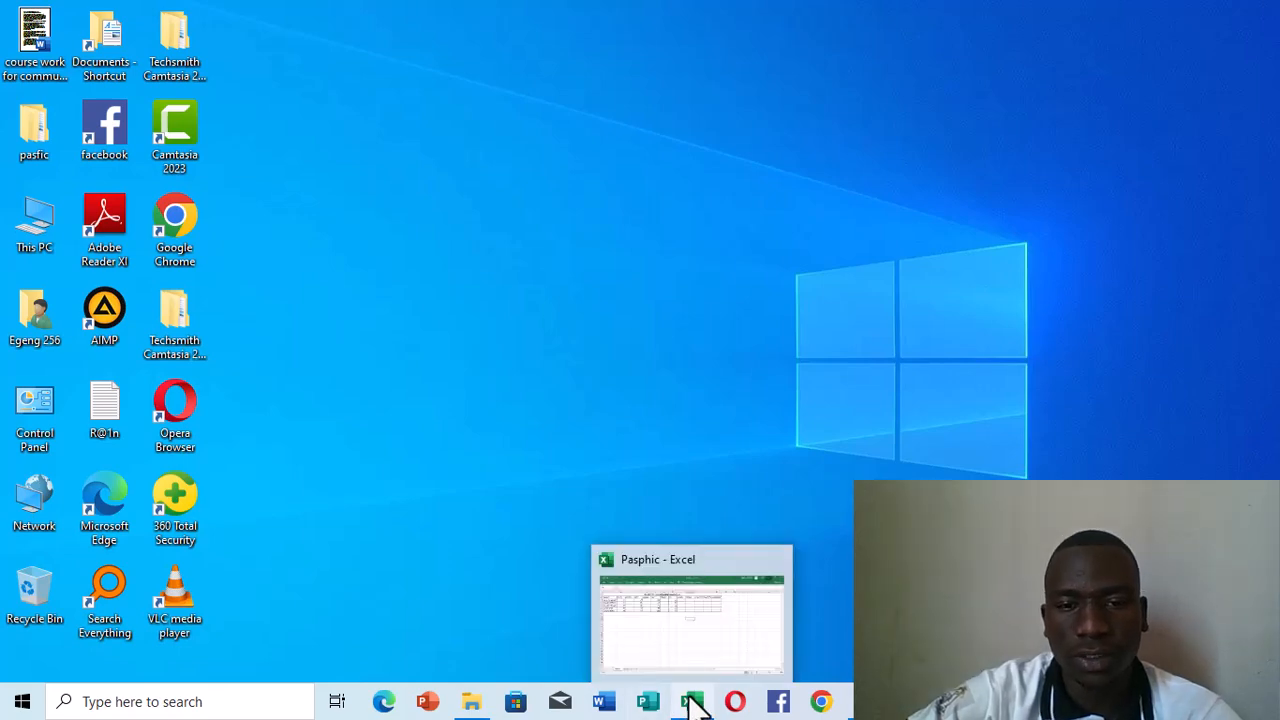
click(696, 638)
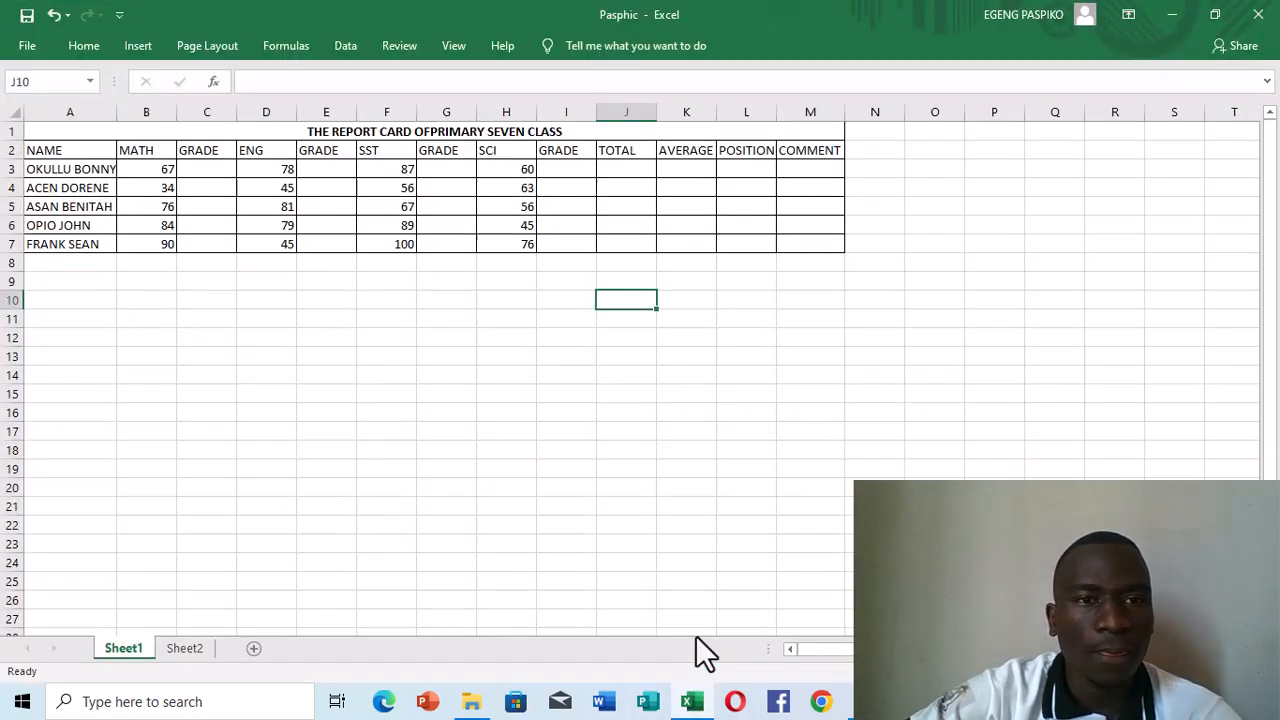
click(429, 131)
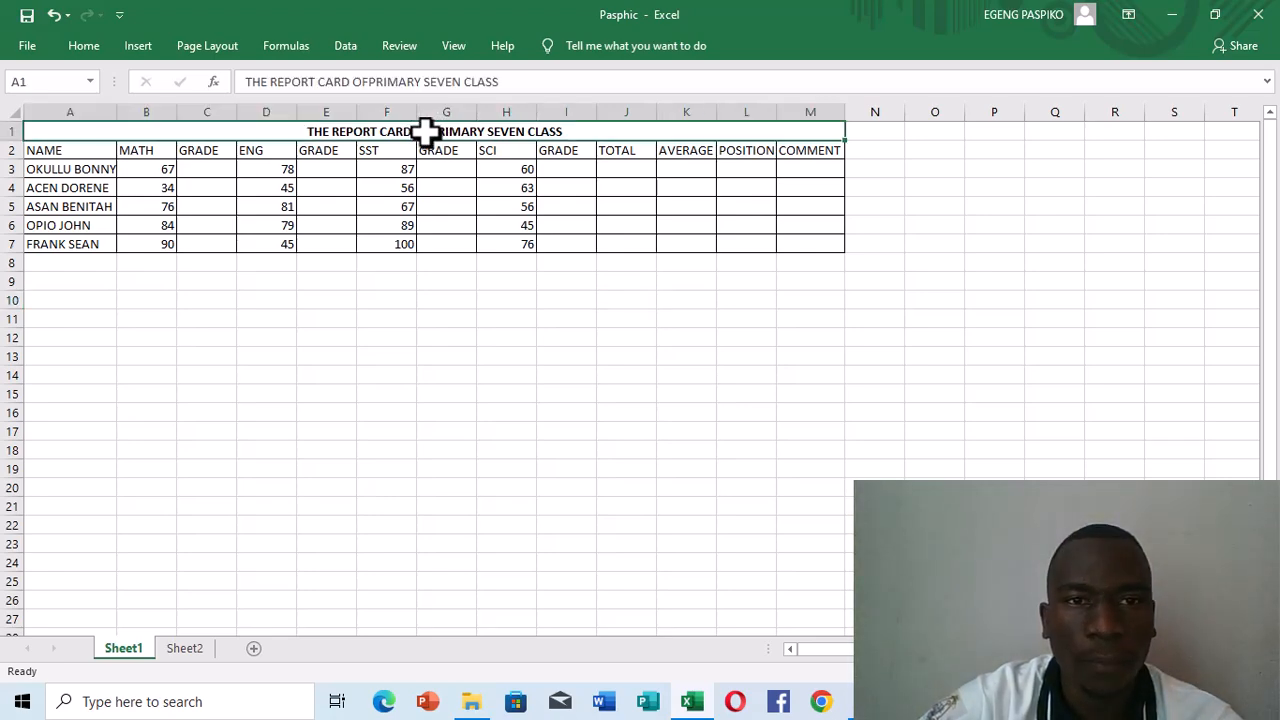
key(BackSpace)
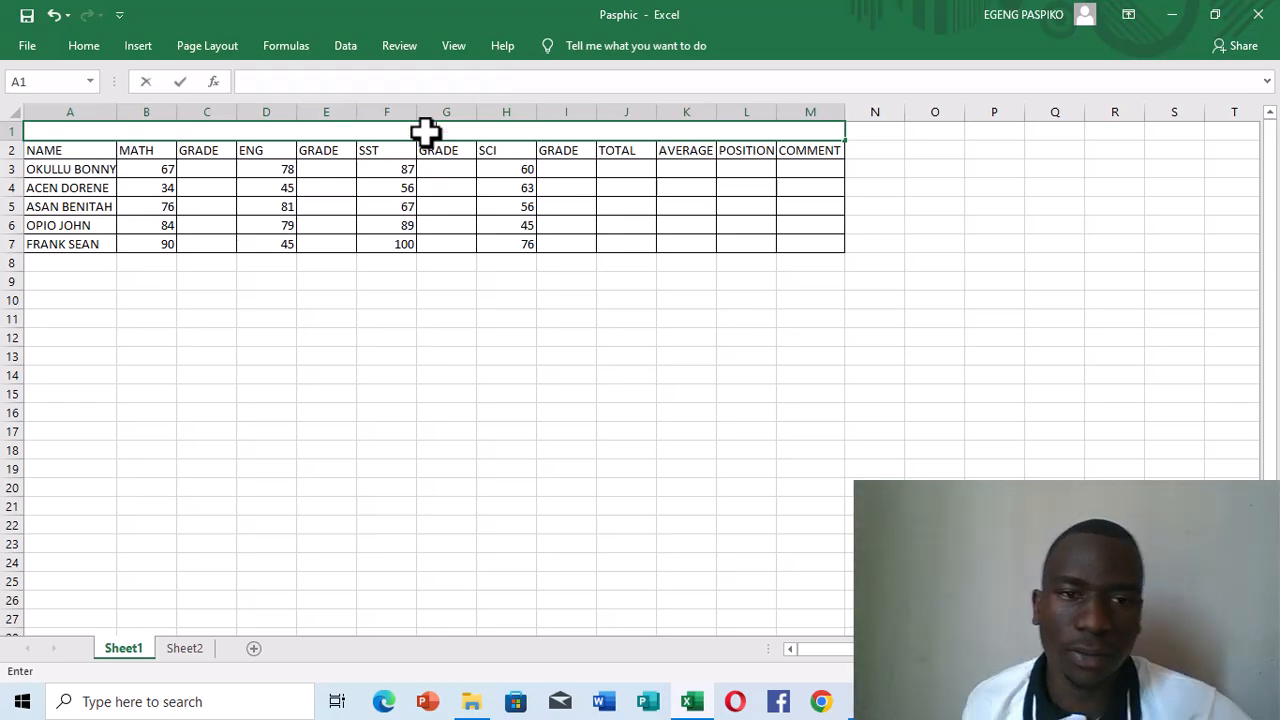
text(P)
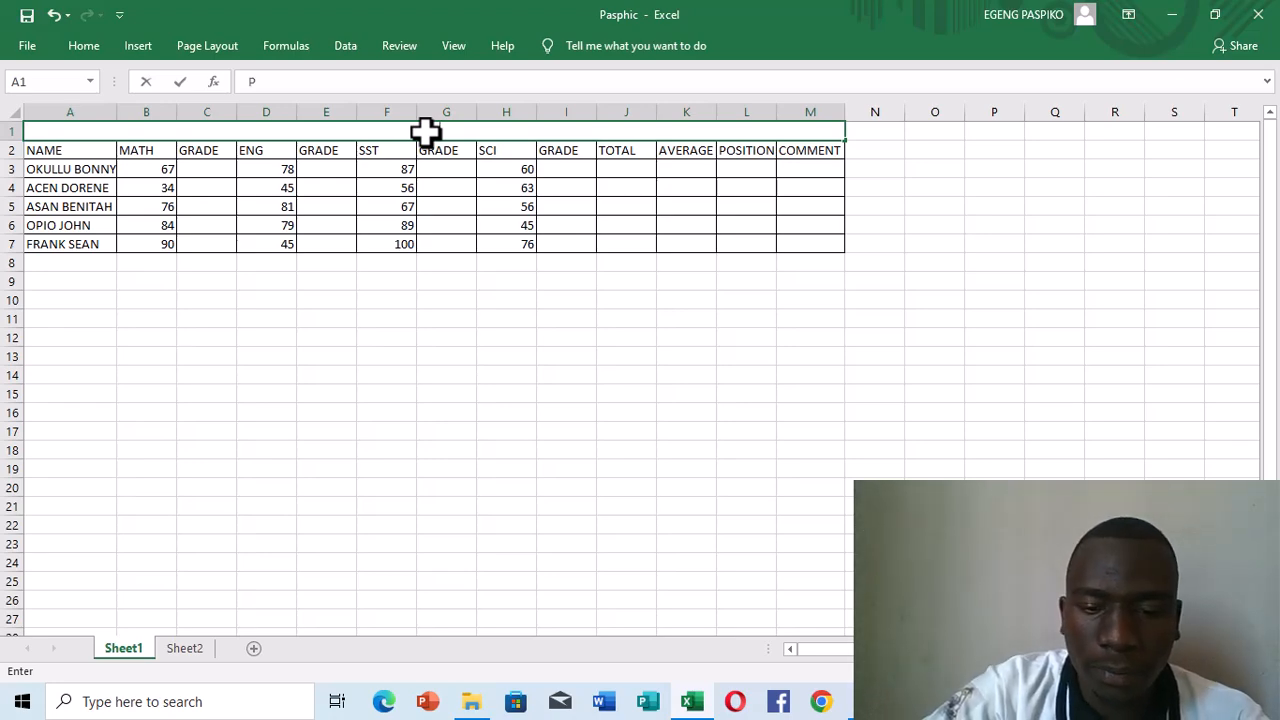
text(R)
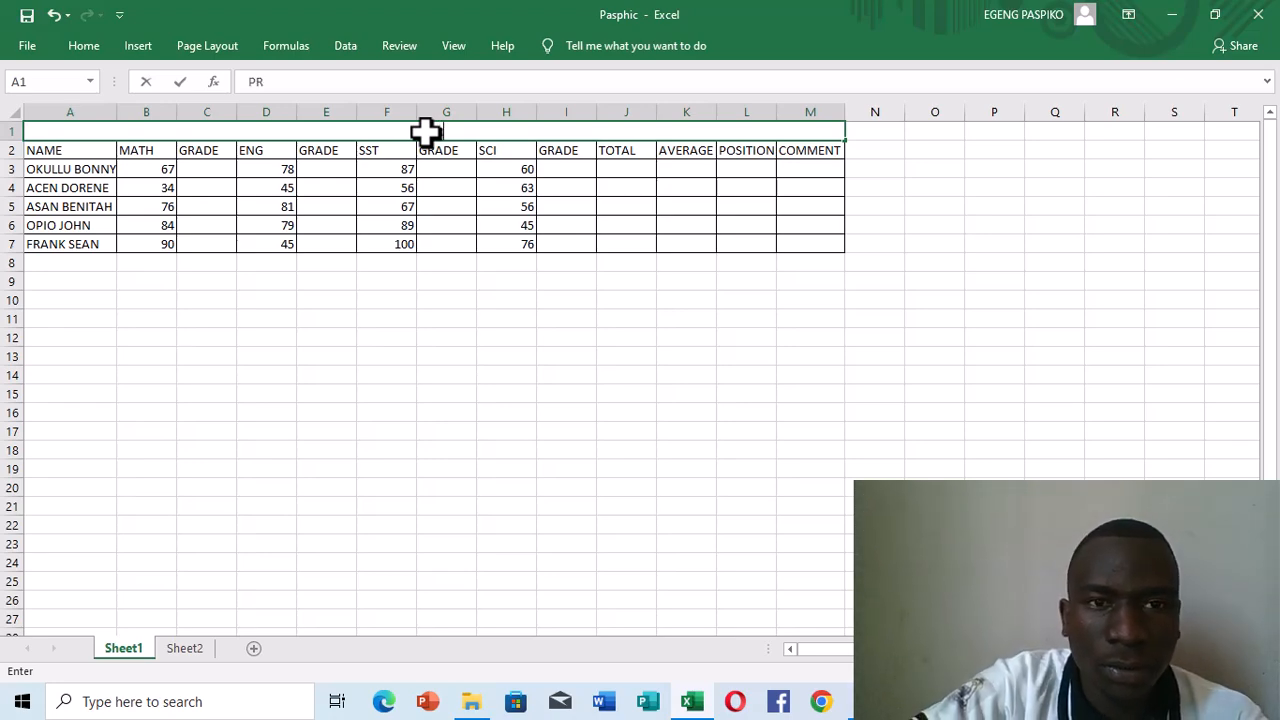
text(IMA)
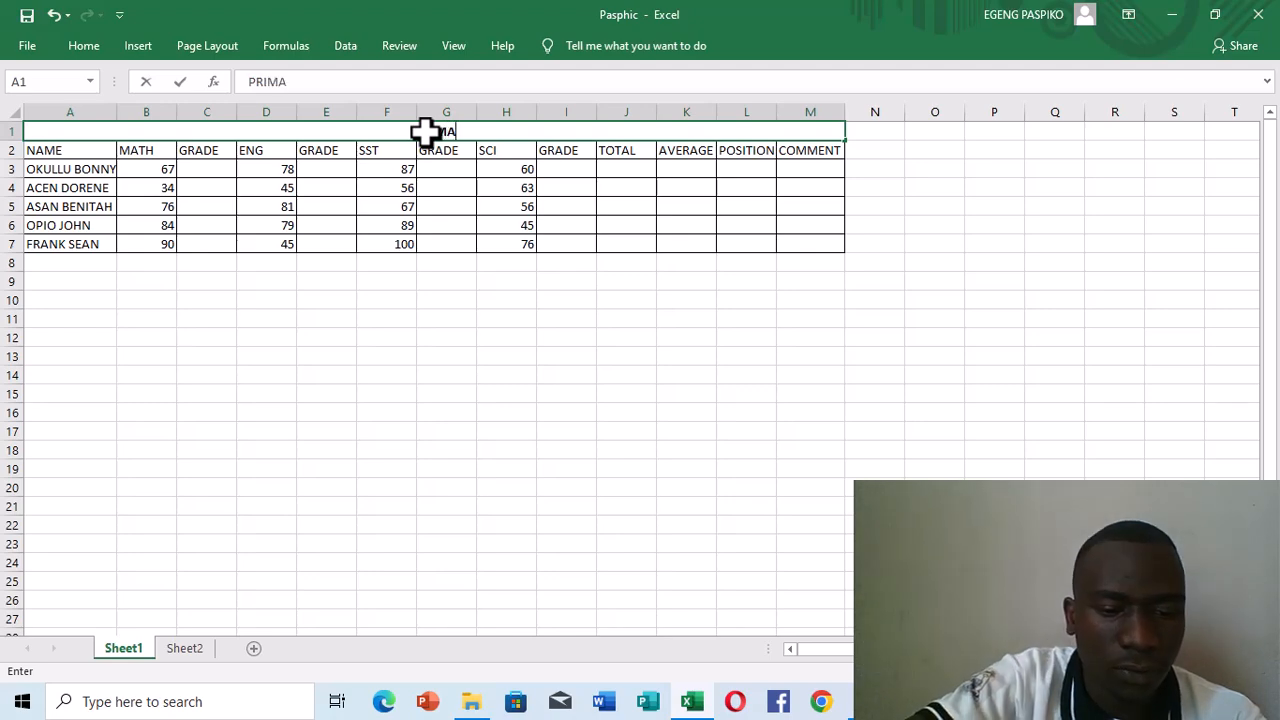
text(RY)
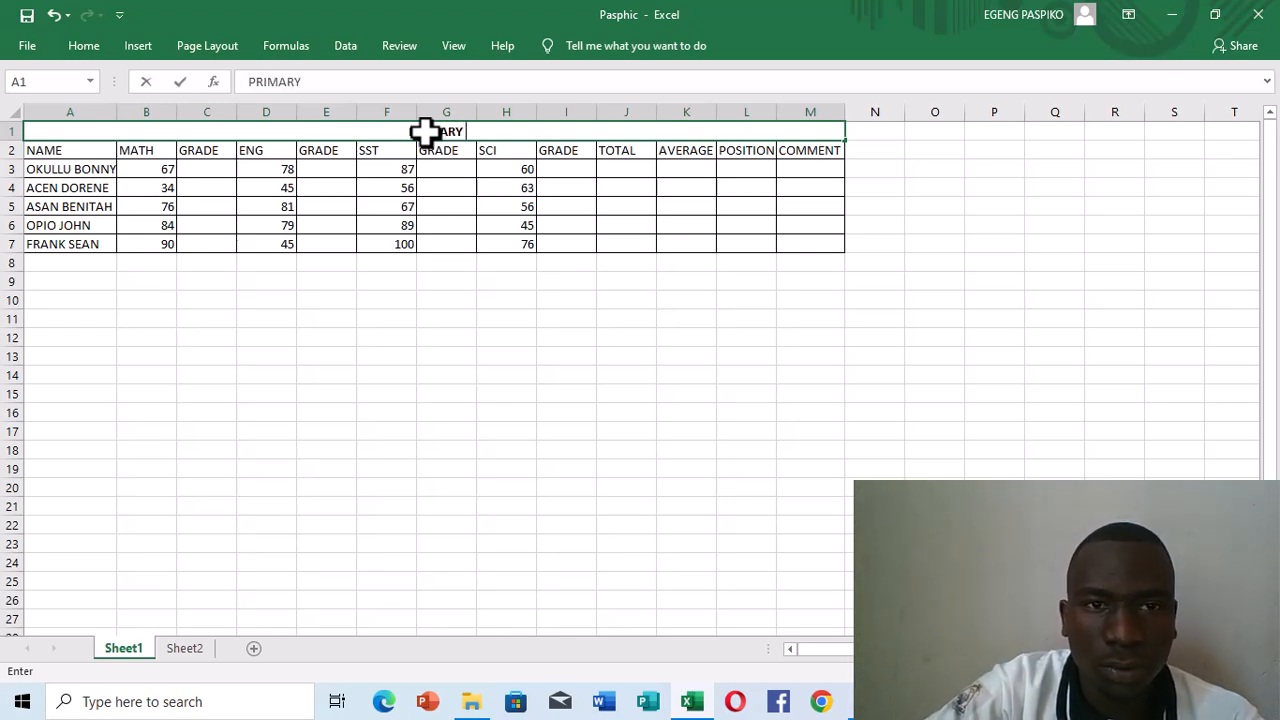
text( SEV)
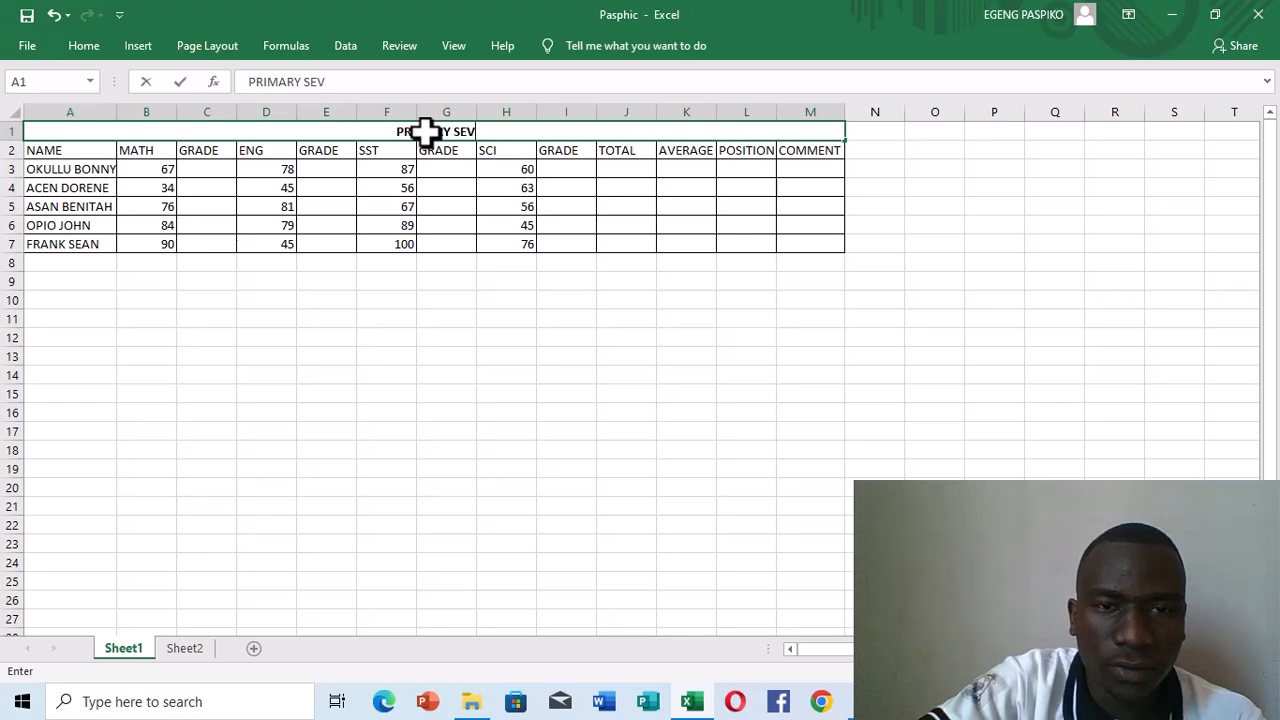
text(EN C)
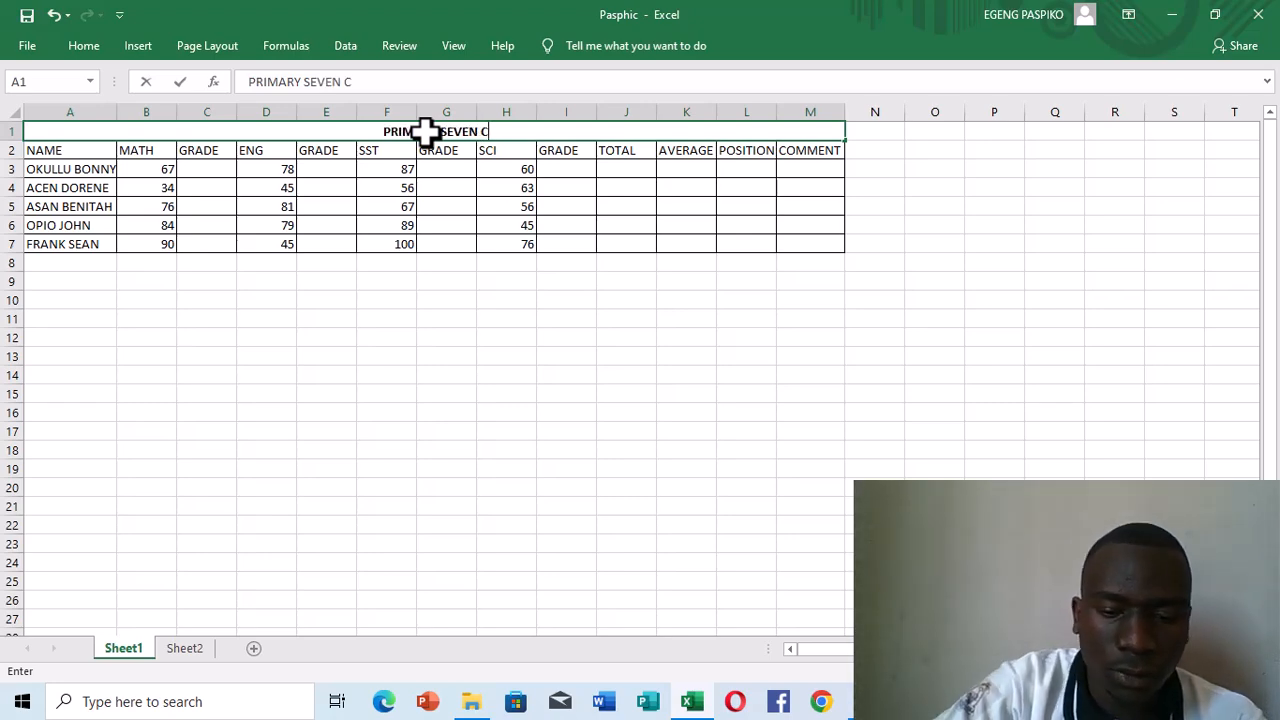
text(LASS)
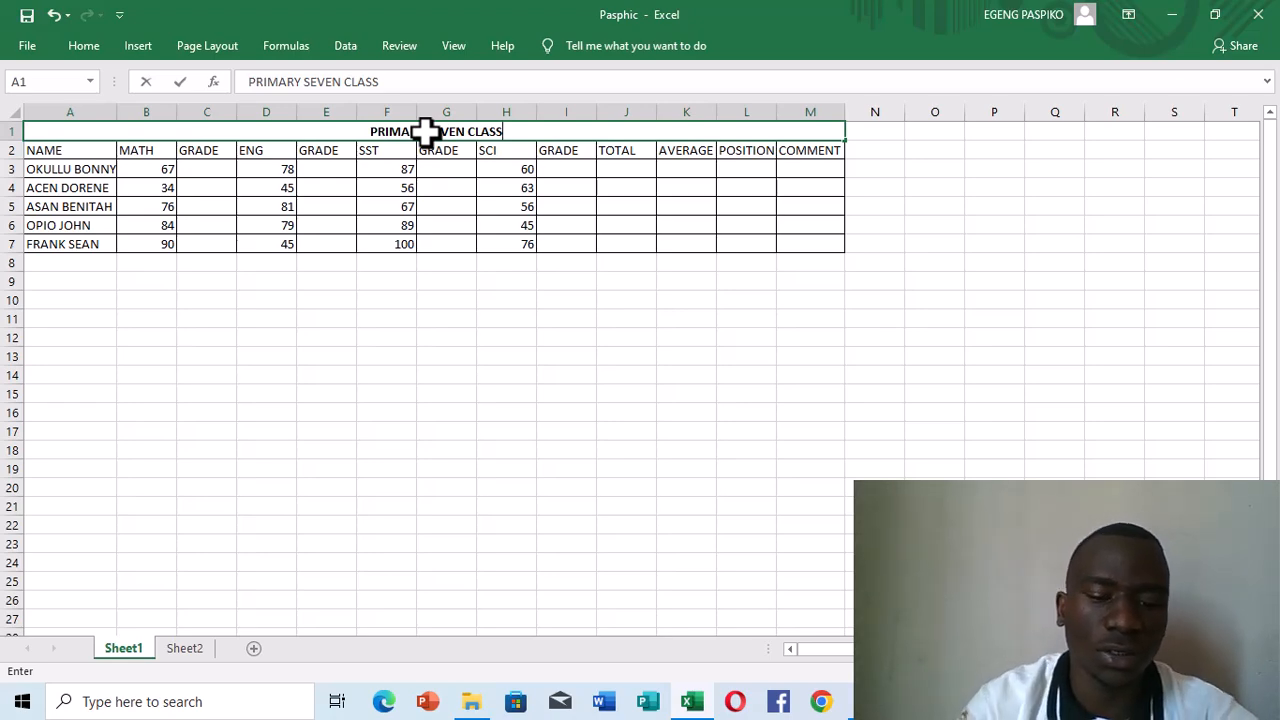
Calculate the first student's total in J3 with =SUM(B3,D3,F3,H3), adding the MATH, ENG, SST and SCI marks.
click(607, 171)
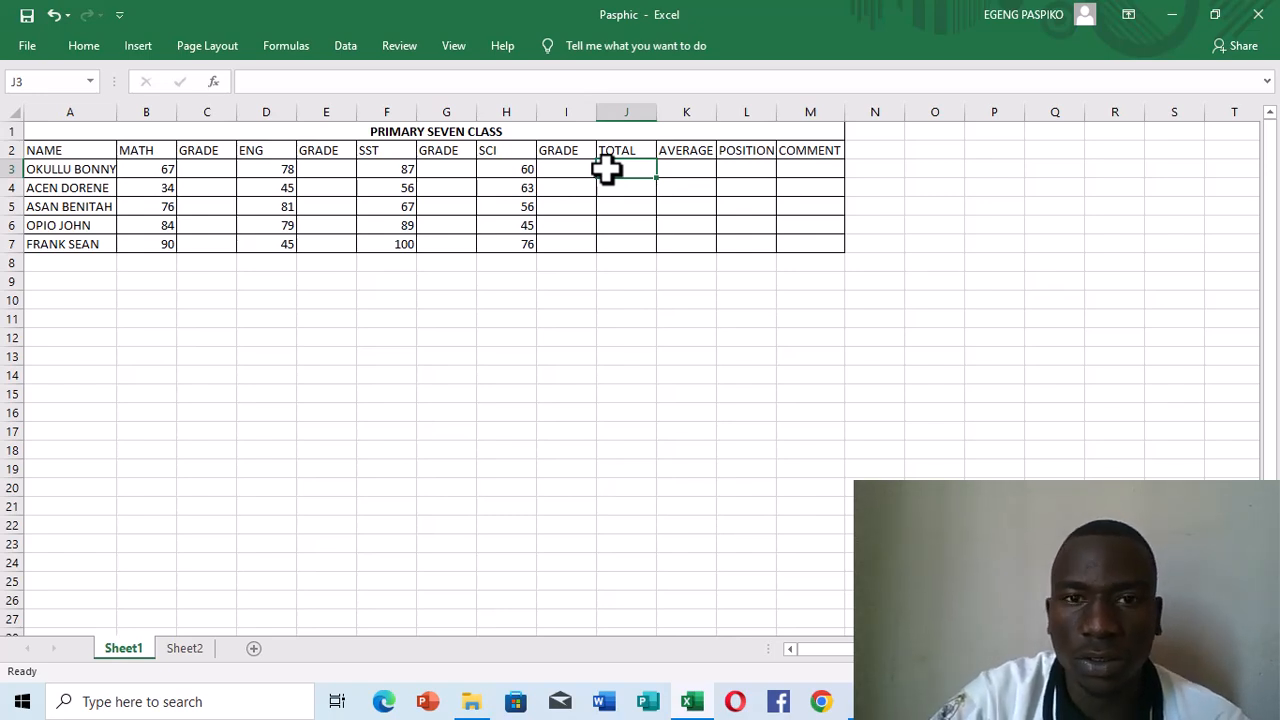
text(=)
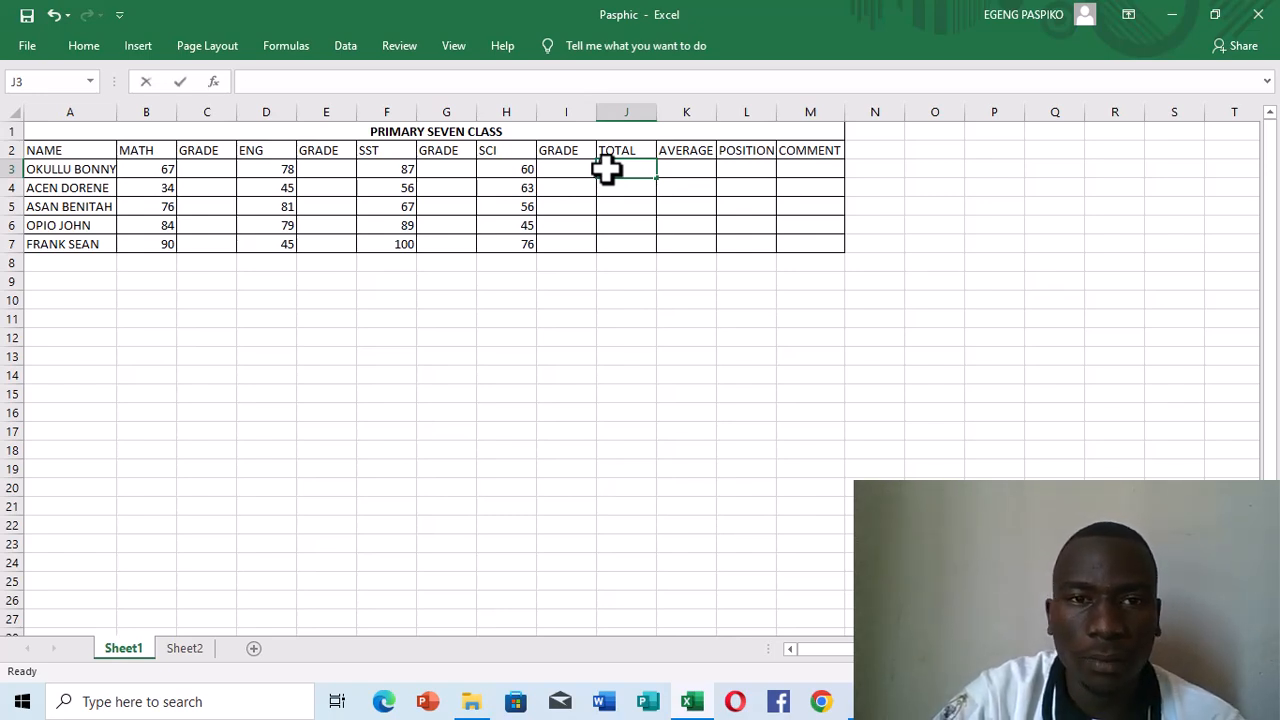
text(SUM)
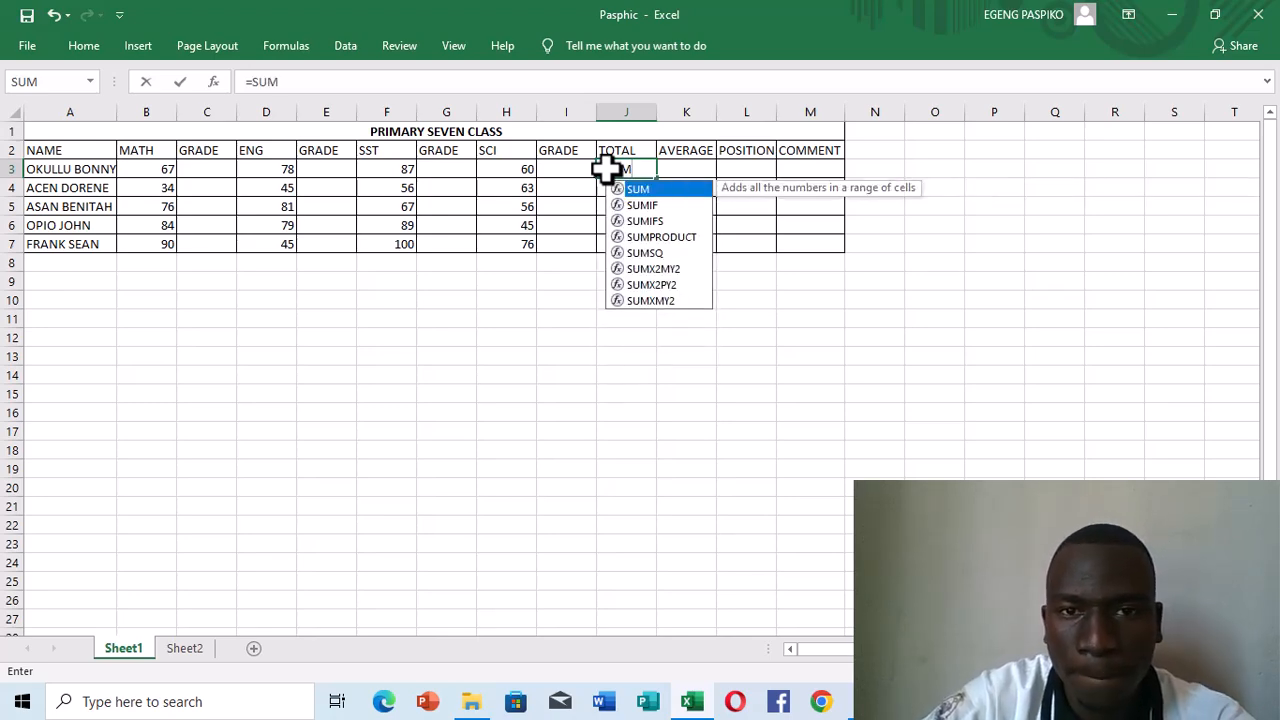
click(606, 172)
text(9)
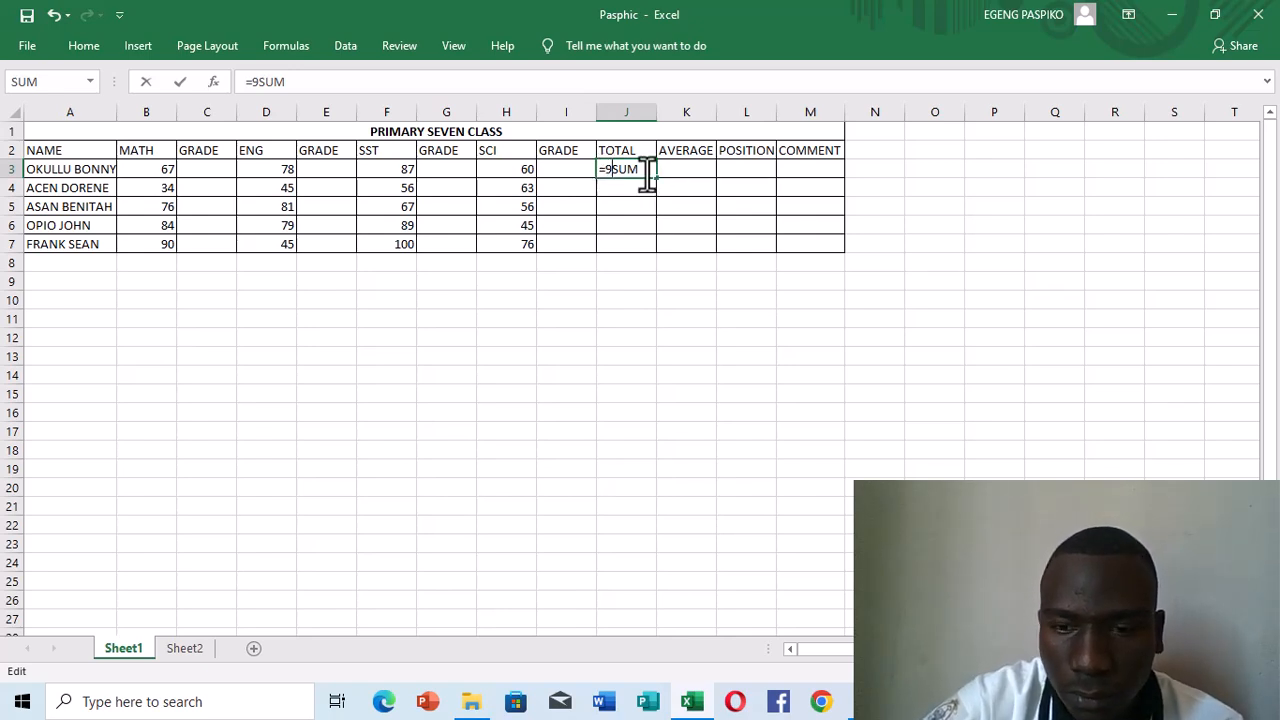
key(BackSpace)
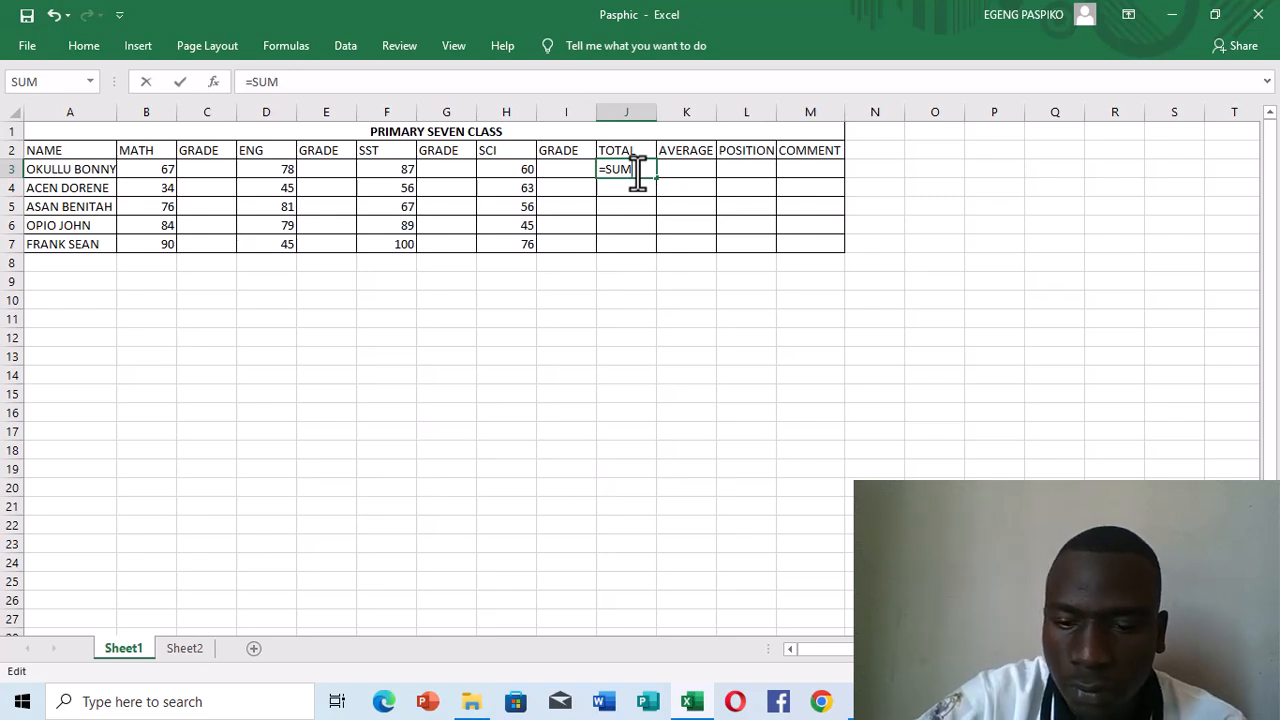
text(()
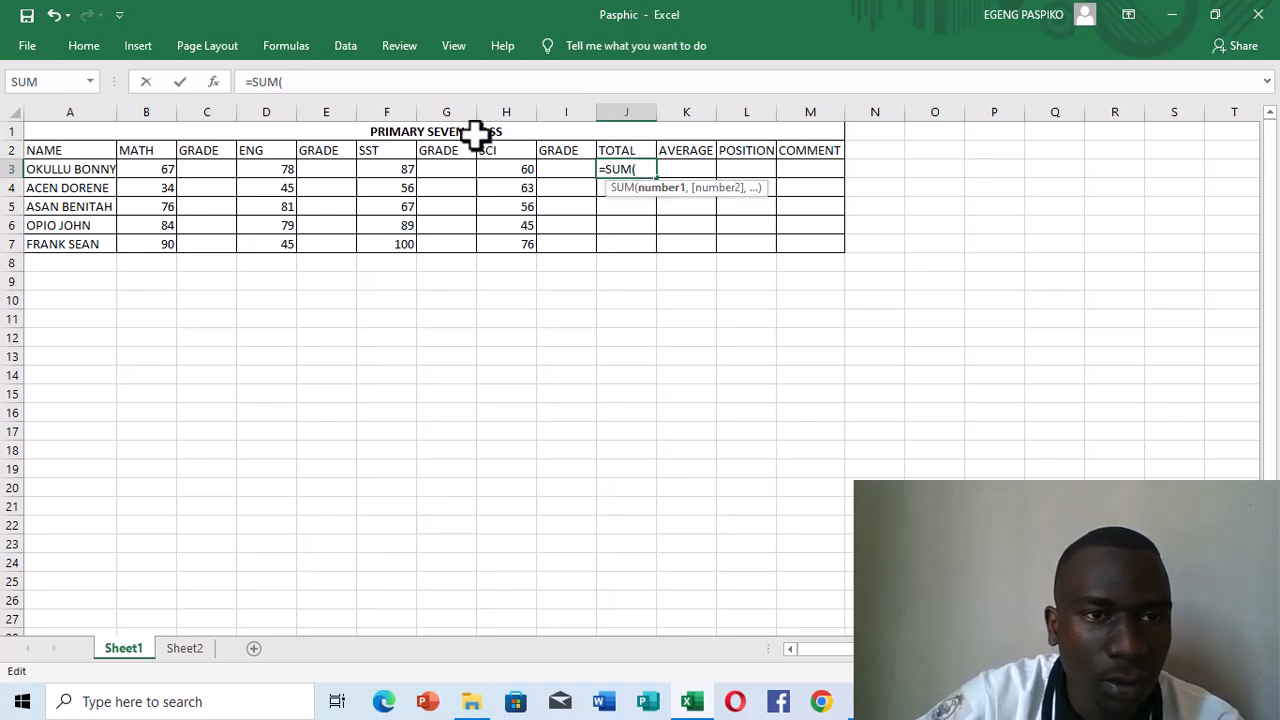
click(146, 172)
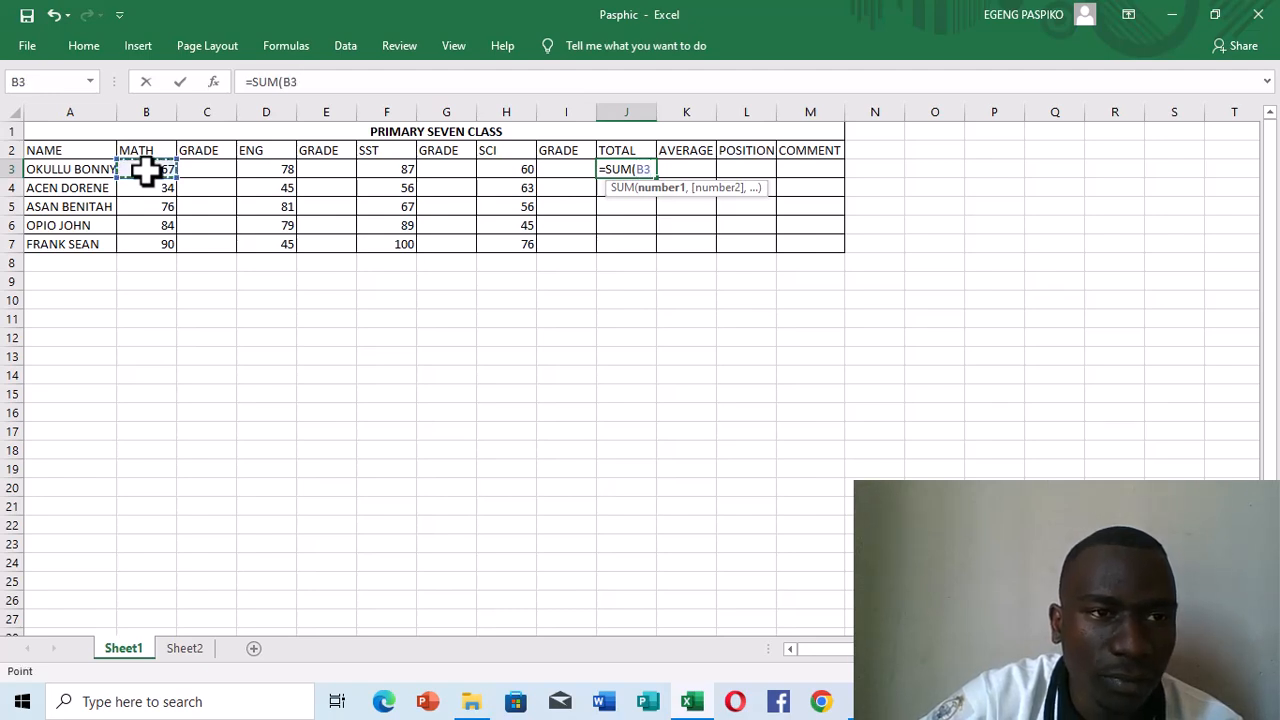
mouse_move(146, 172)
mouse_down()
mouse_move(240, 174)
mouse_move(153, 166)
mouse_up()
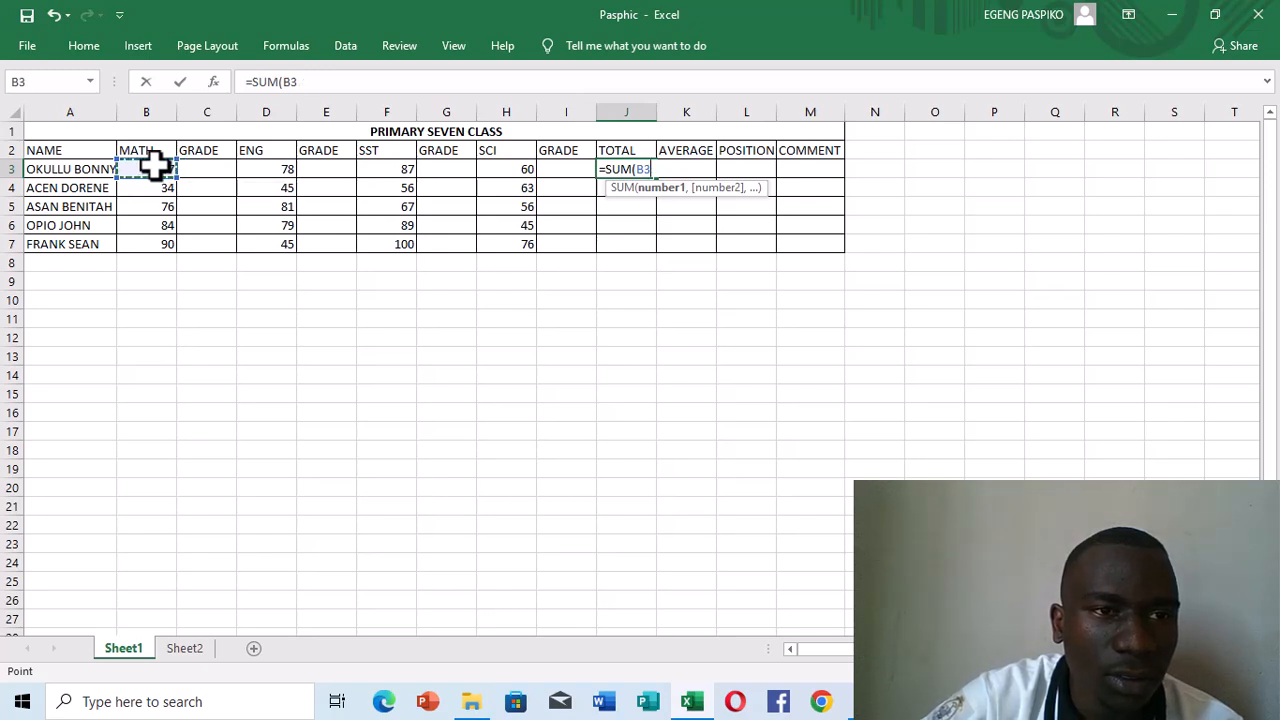
drag(174, 170, 143, 172)
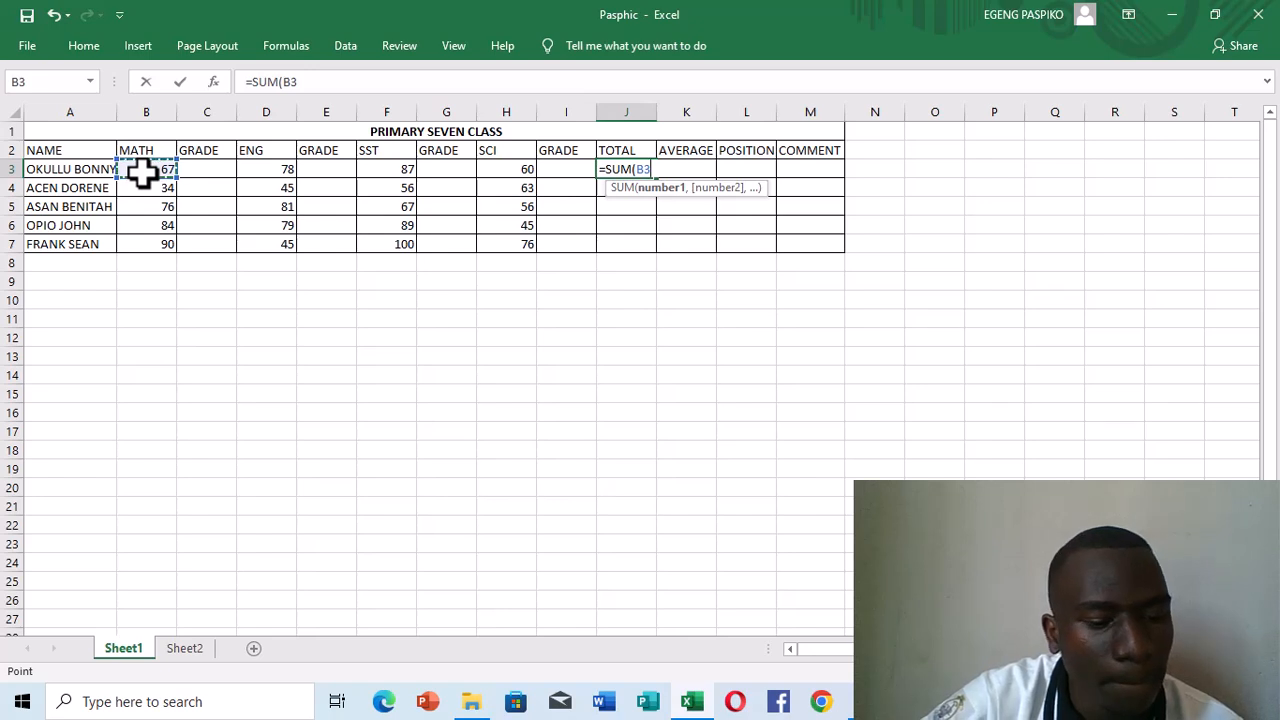
text(,)
click(266, 165)
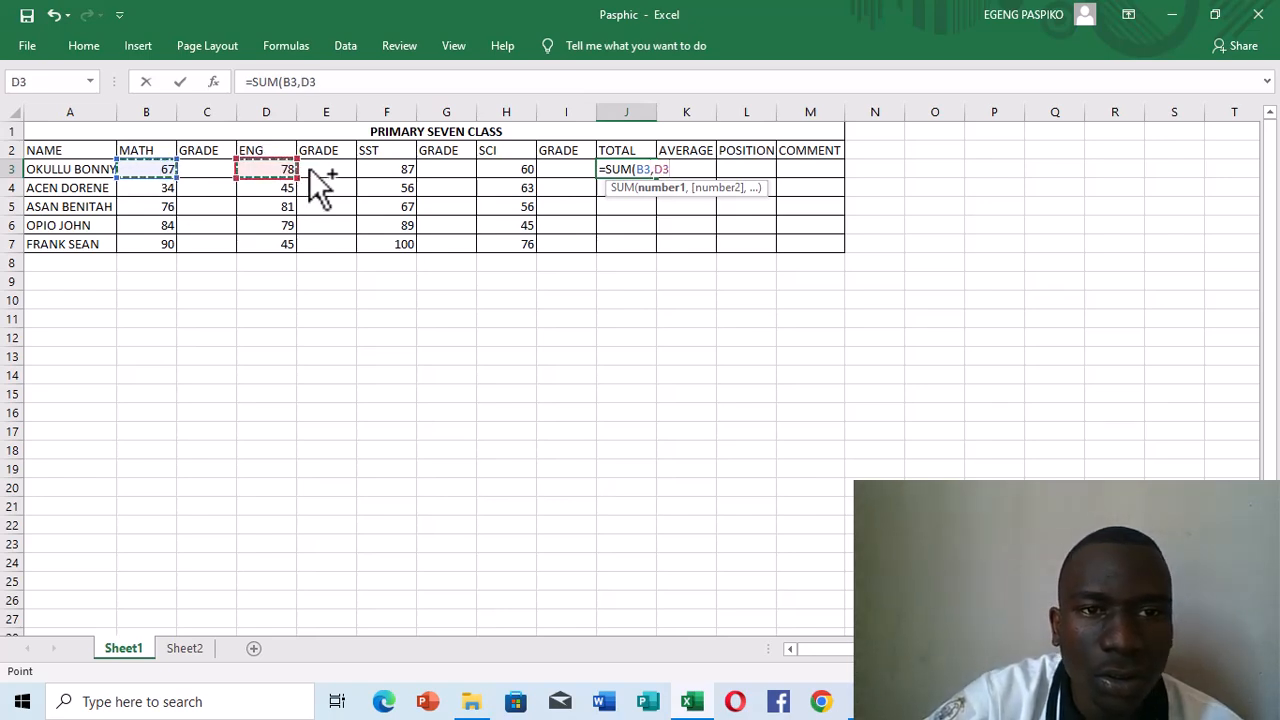
text(,)
click(390, 168)
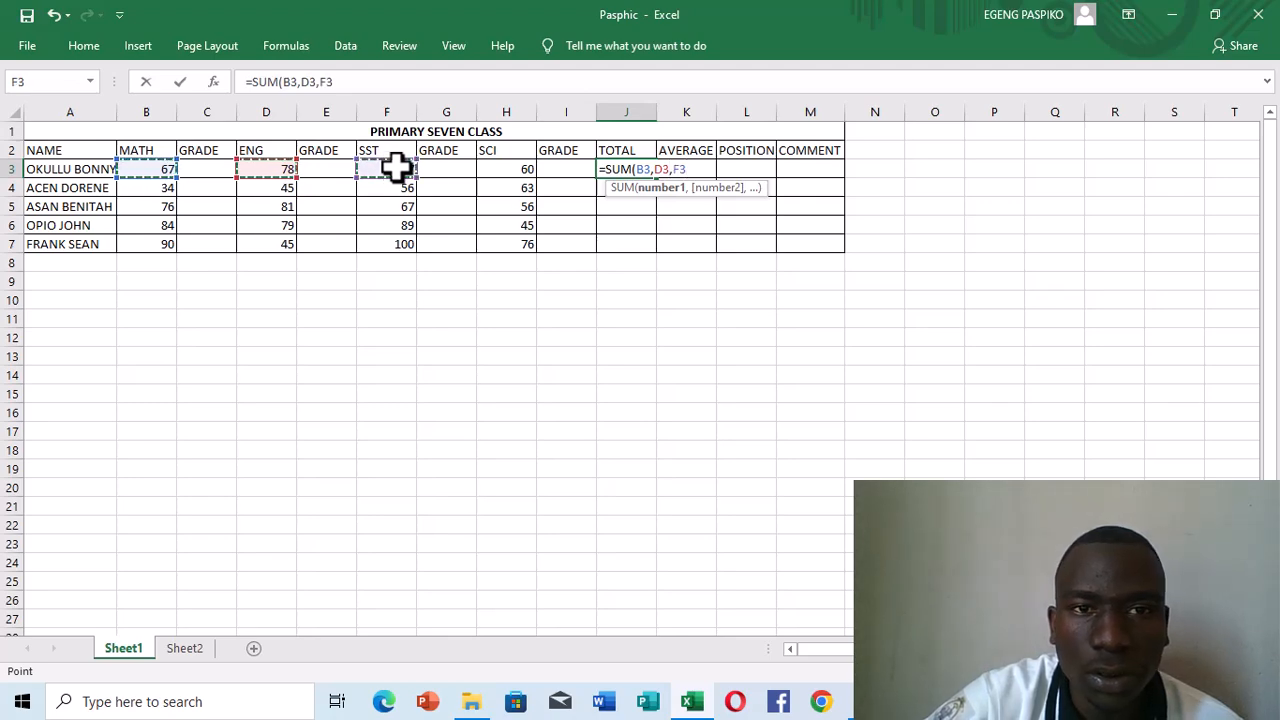
text(,)
click(520, 172)
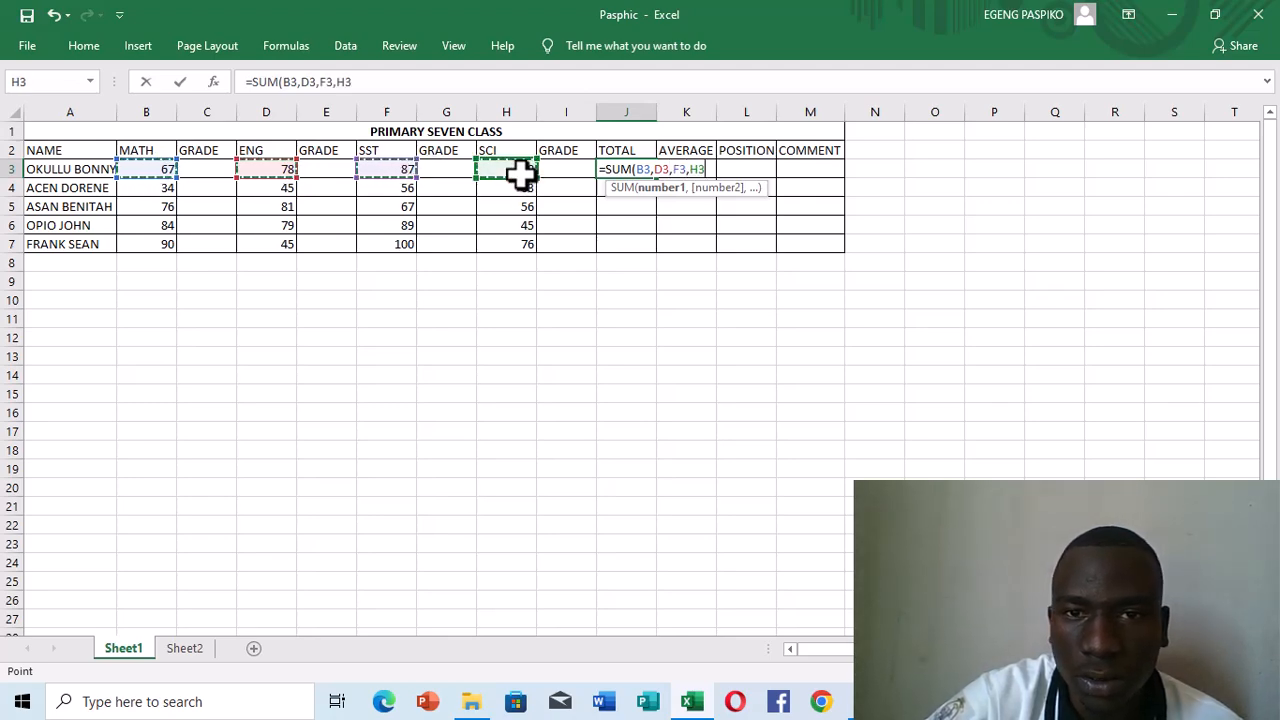
text())
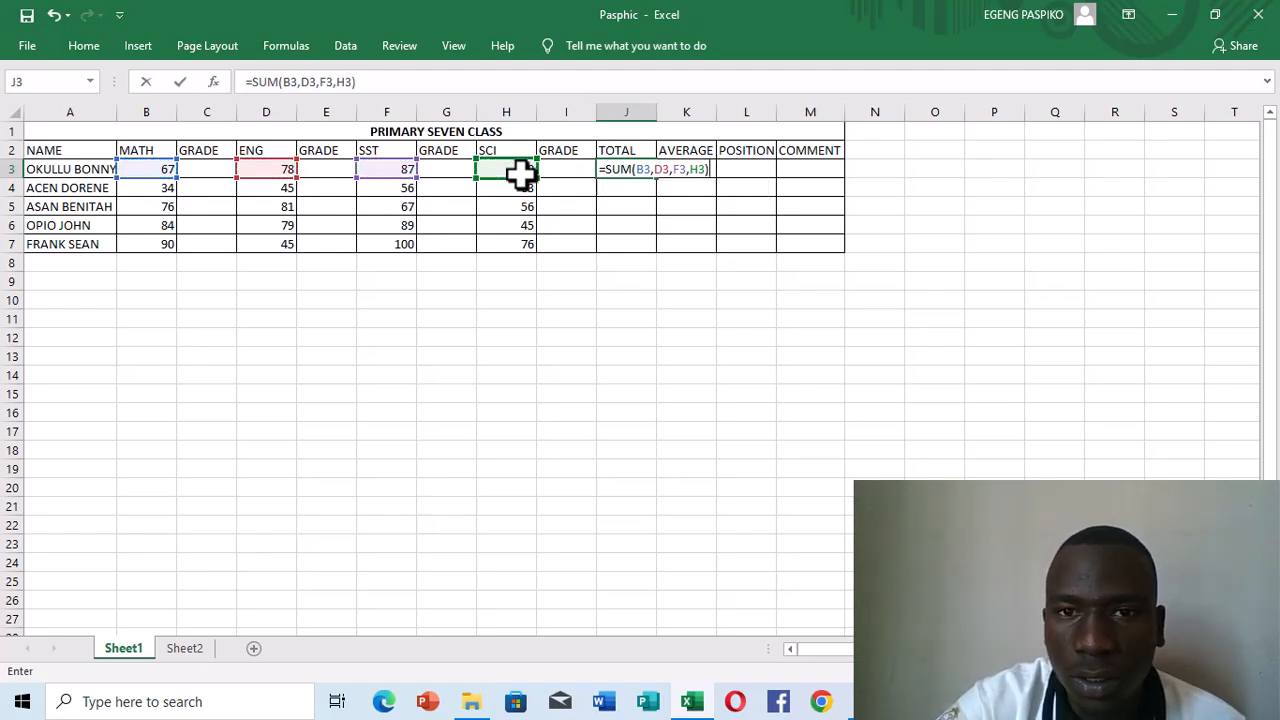
key(Return)
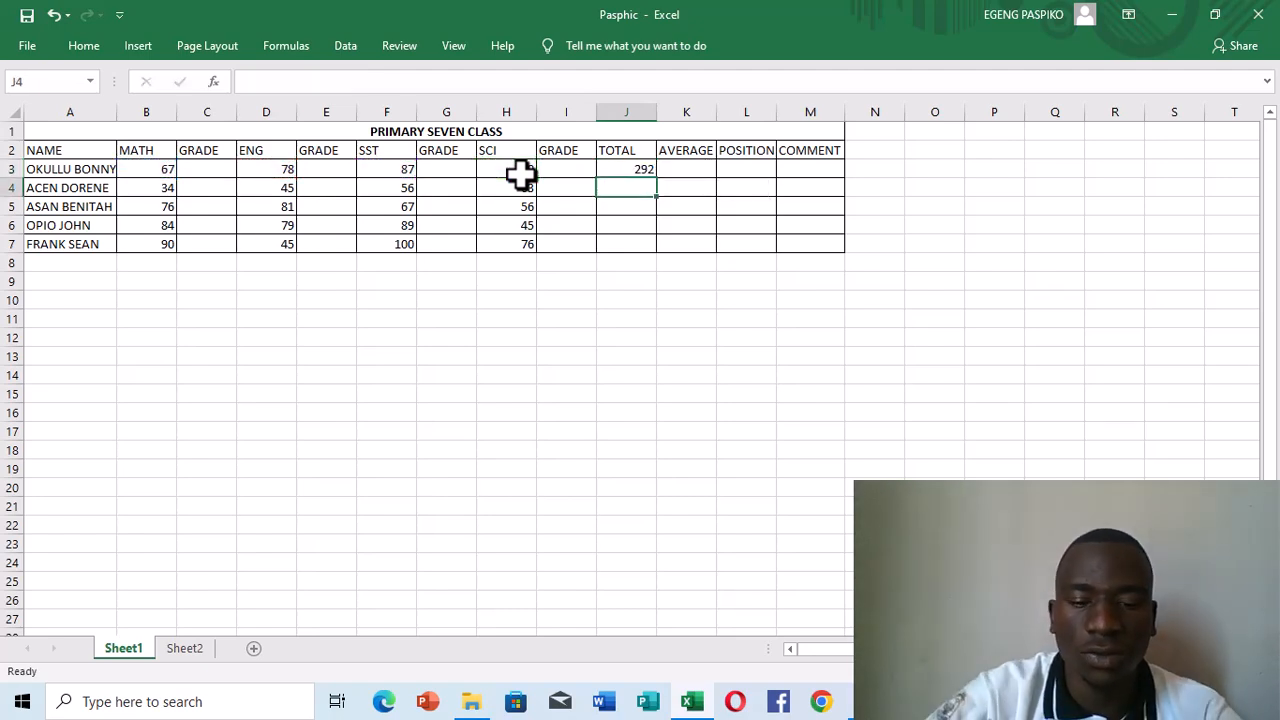
Check the SUM formula in J3 and fill it down the TOTAL column through J7.
click(618, 172)
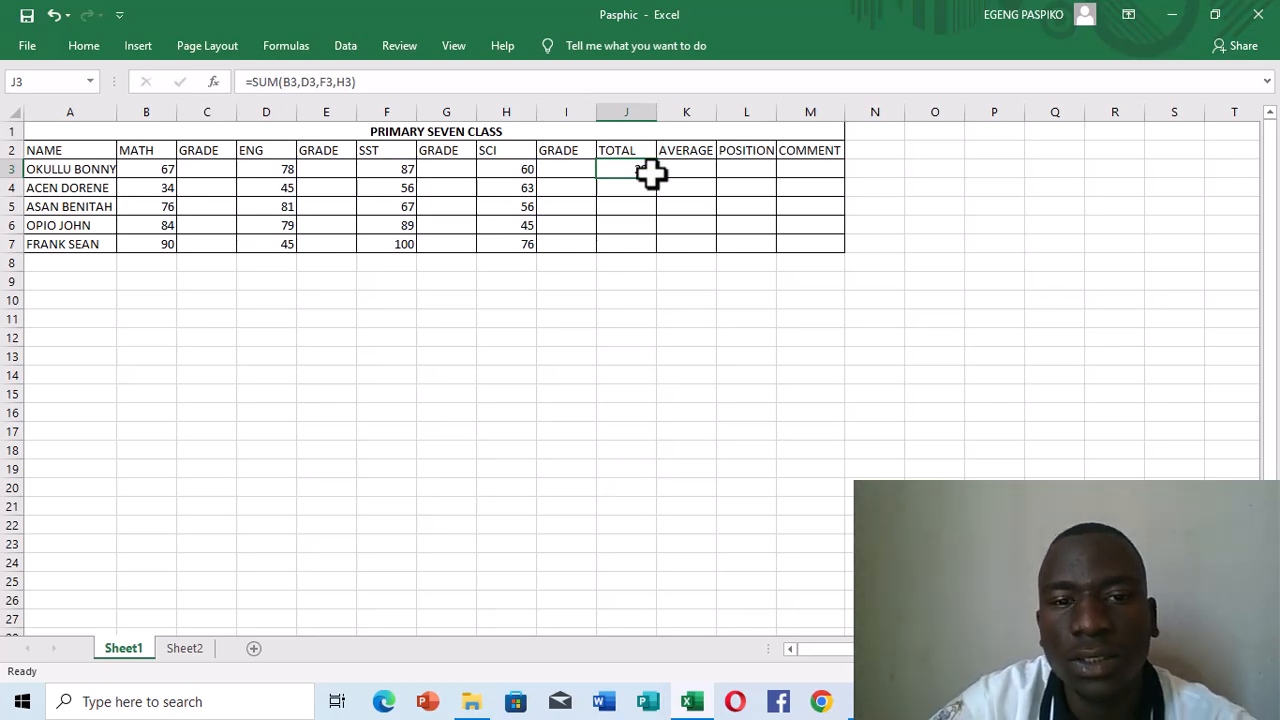
double_click(650, 174)
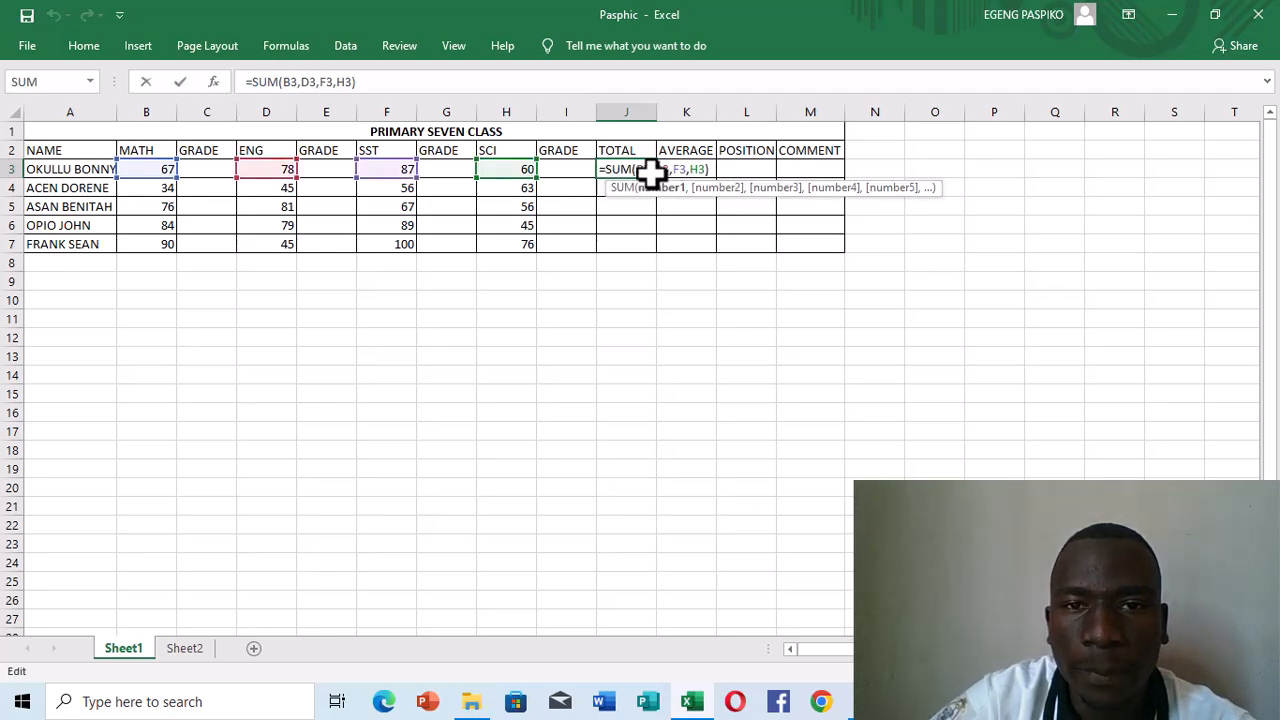
key(Return)
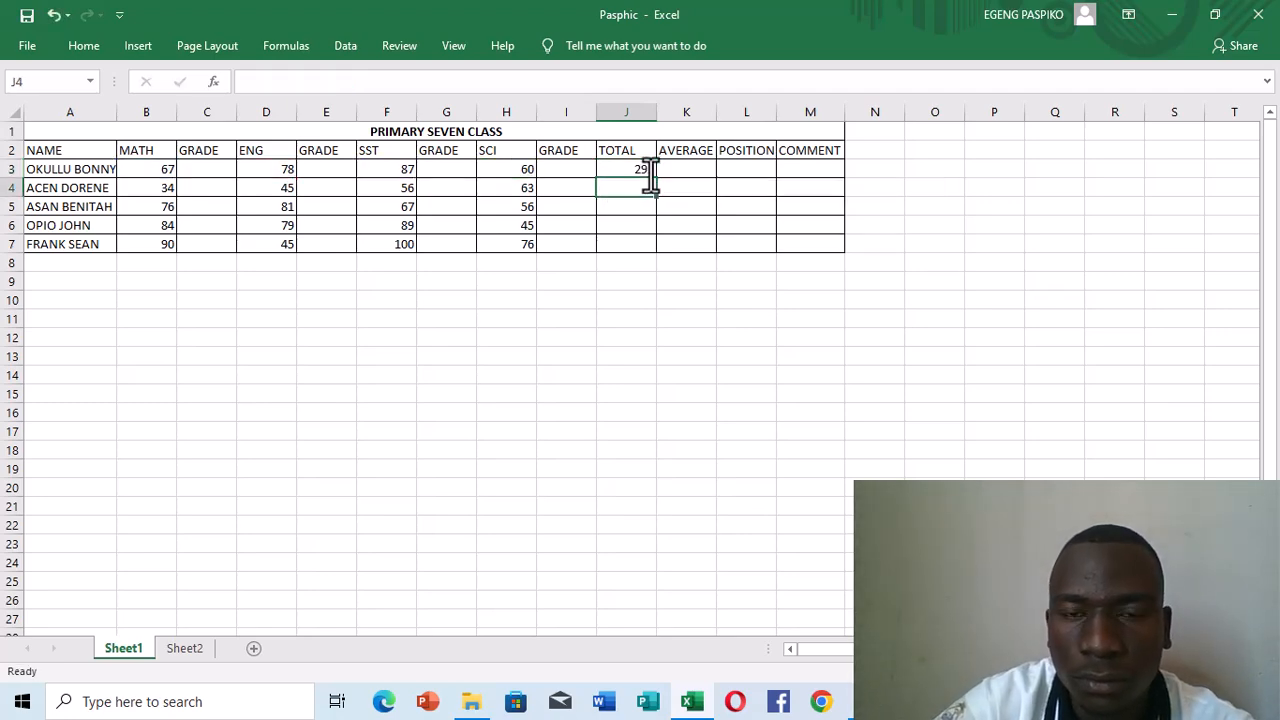
key(Up)
key(Up)
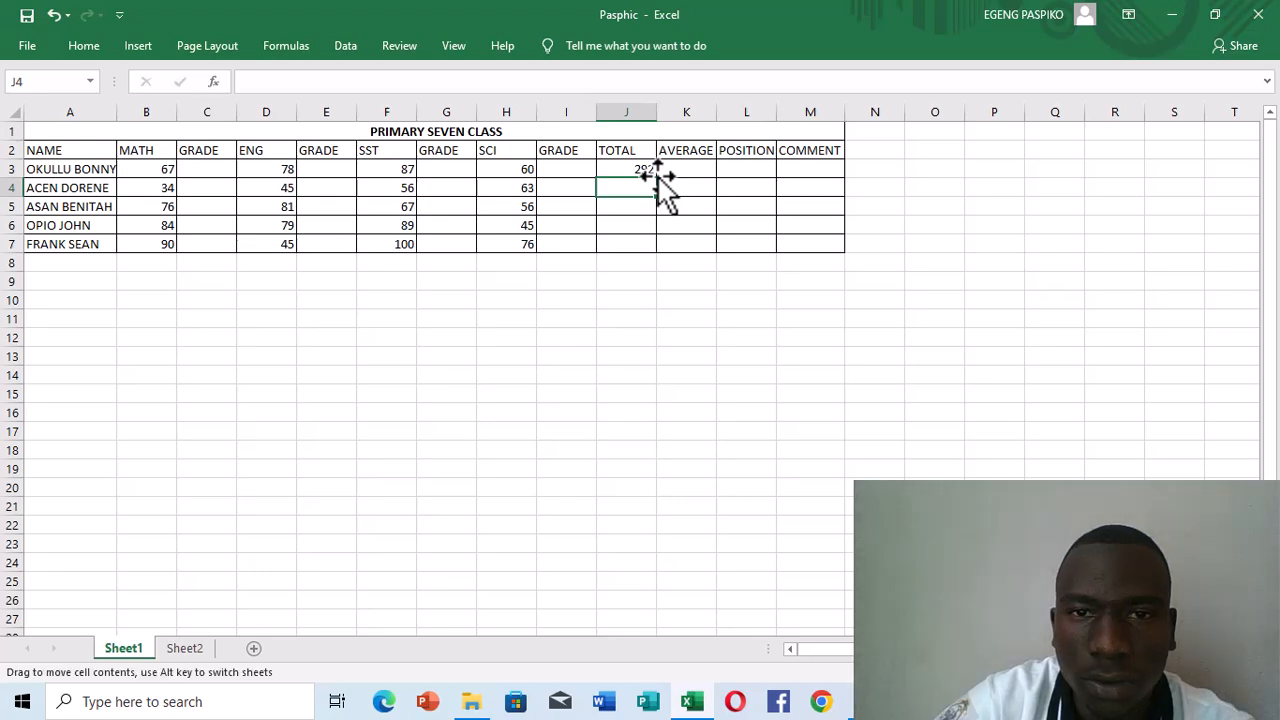
click(645, 174)
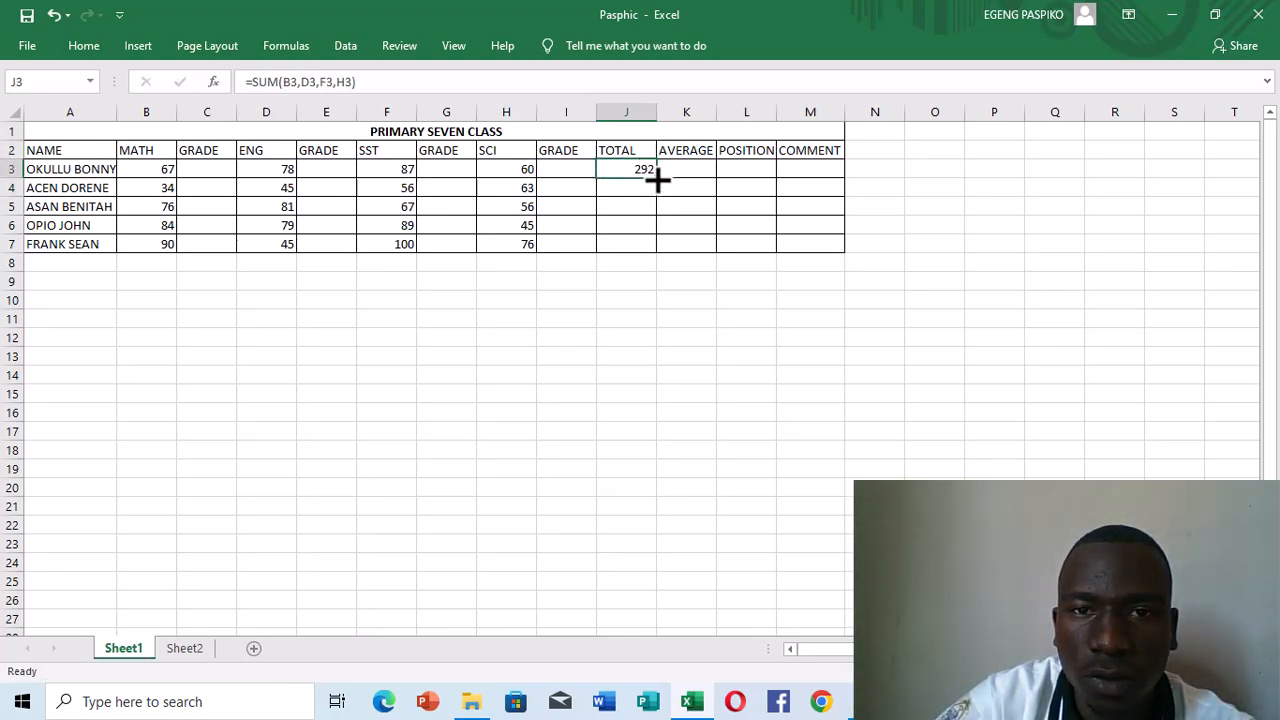
double_click(658, 177)
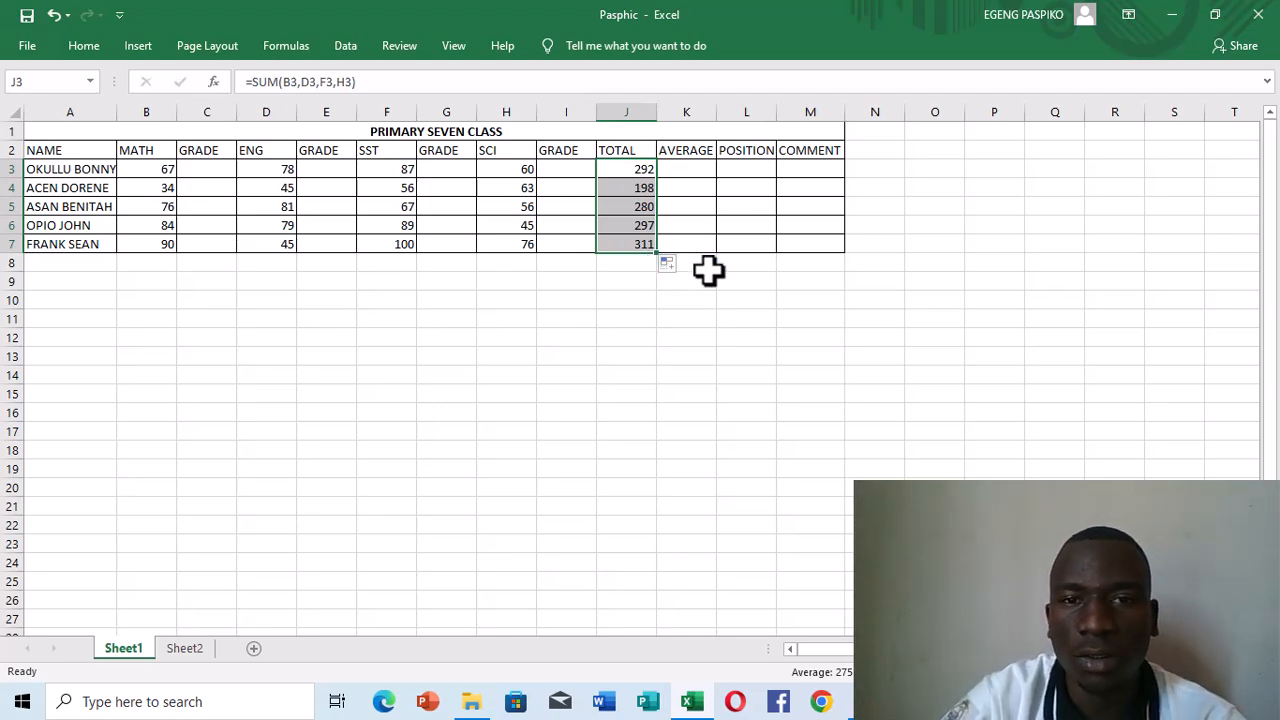
click(708, 268)
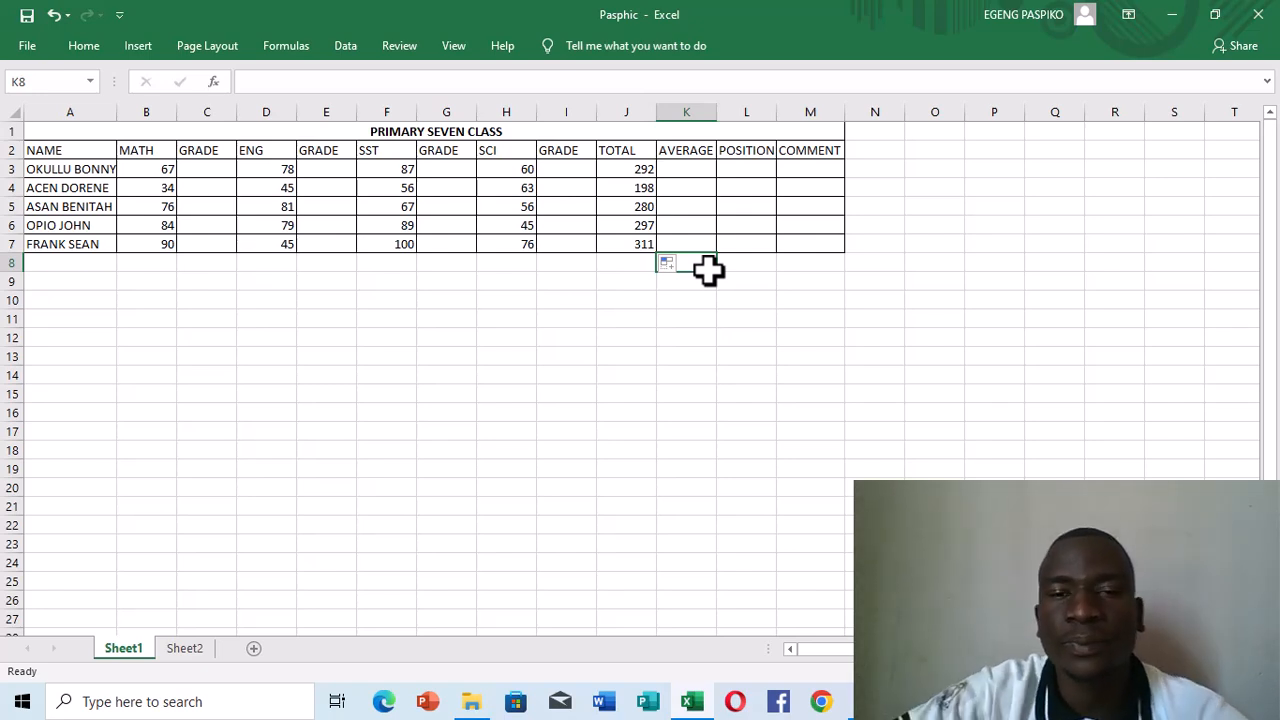
Try to calculate the first student's average in K3 with the AVERAGE function, using the MATH, ENG, SST and SCI marks.
click(680, 170)
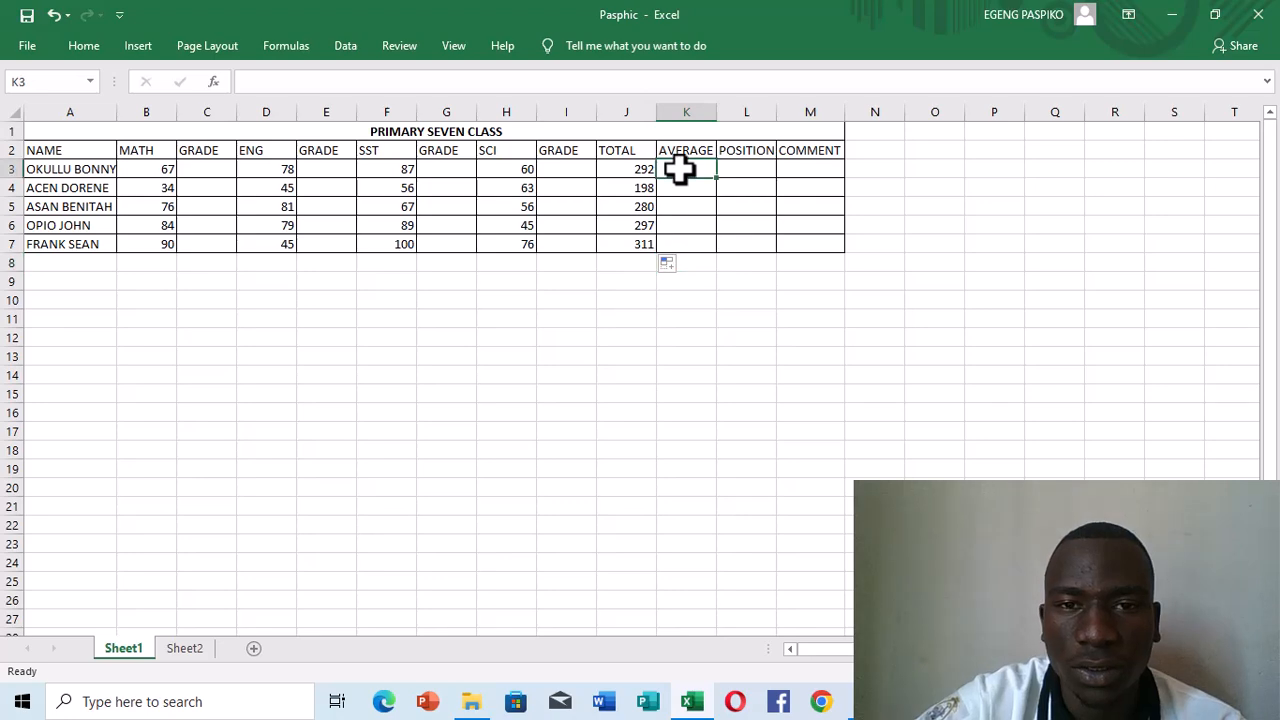
text(=AVERAGE()
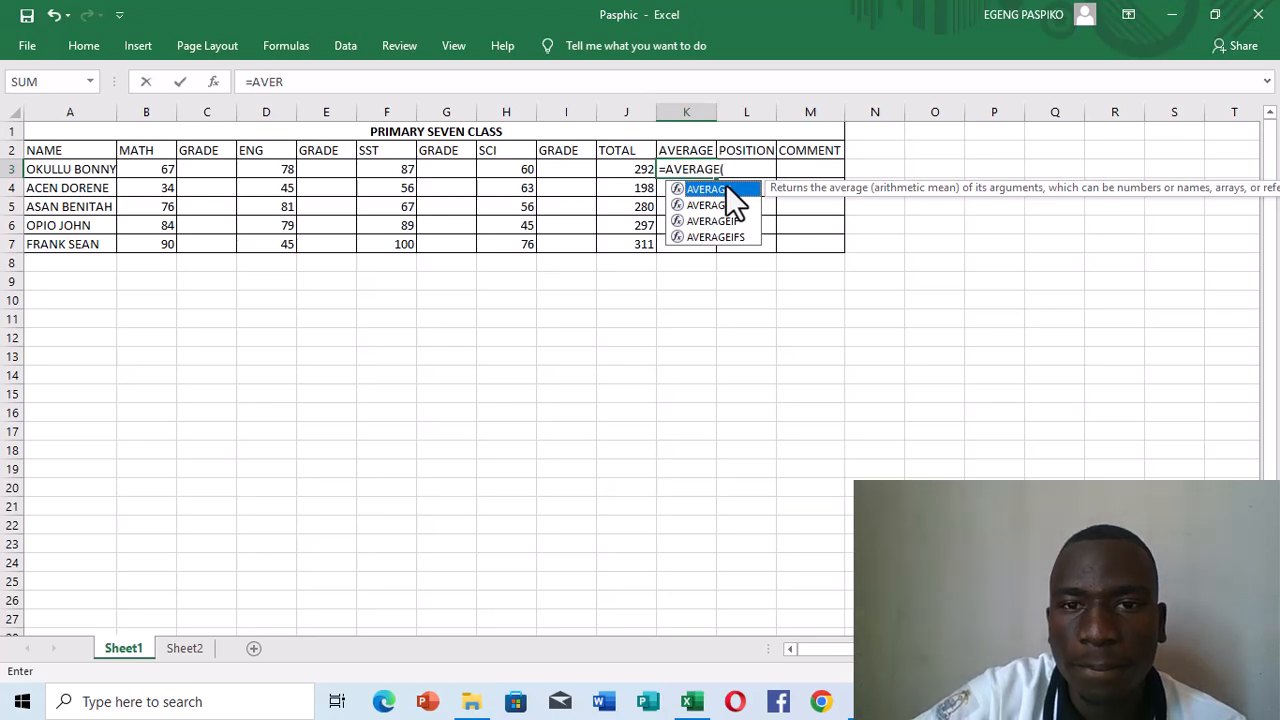
double_click(727, 187)
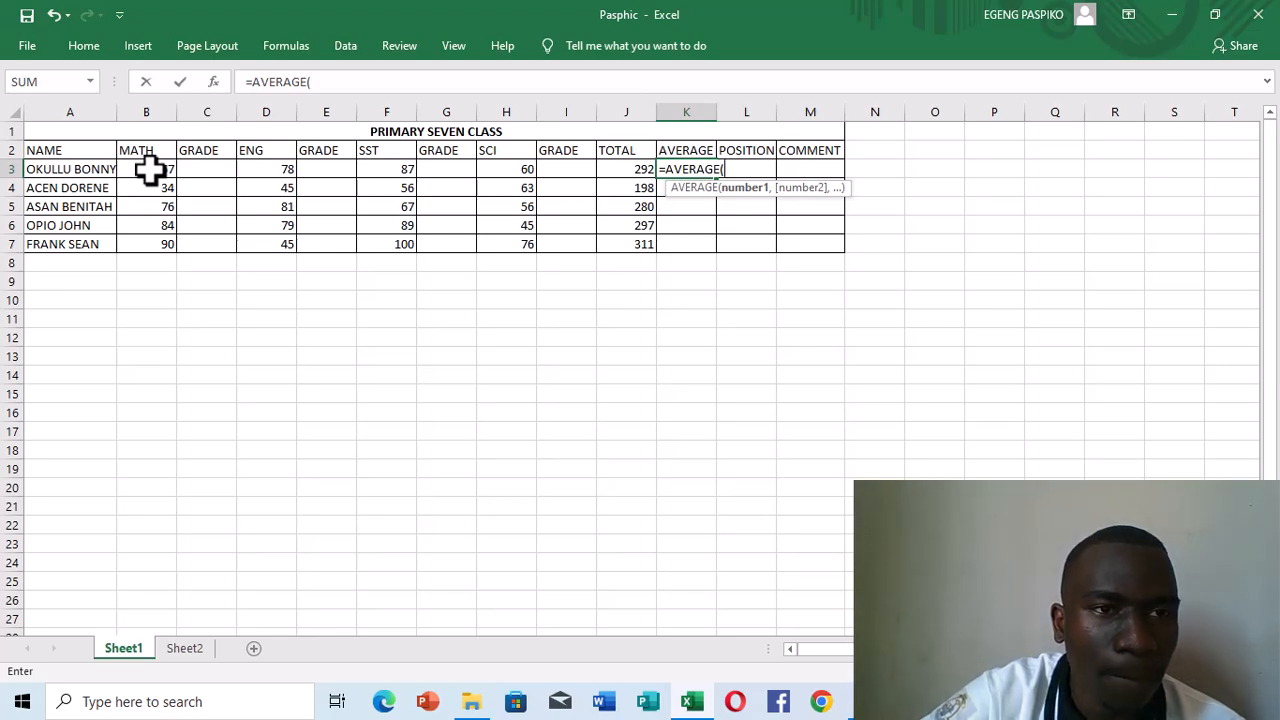
click(148, 170)
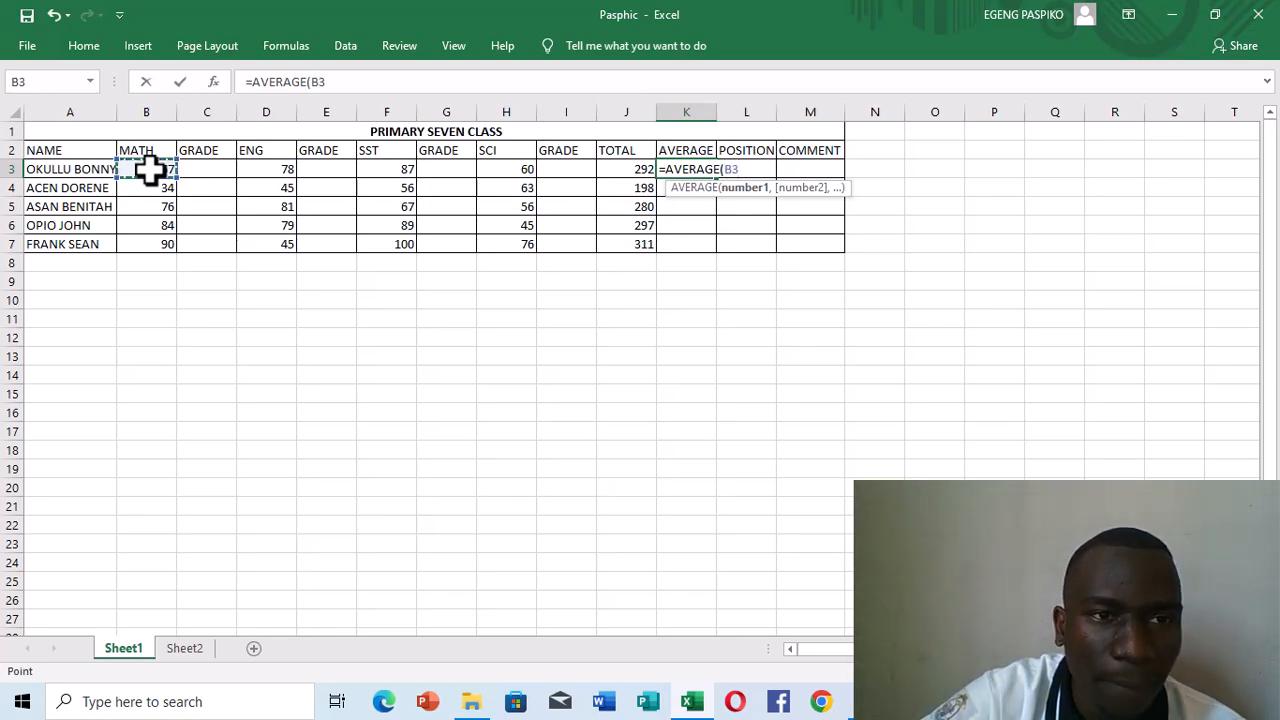
text(,)
click(256, 169)
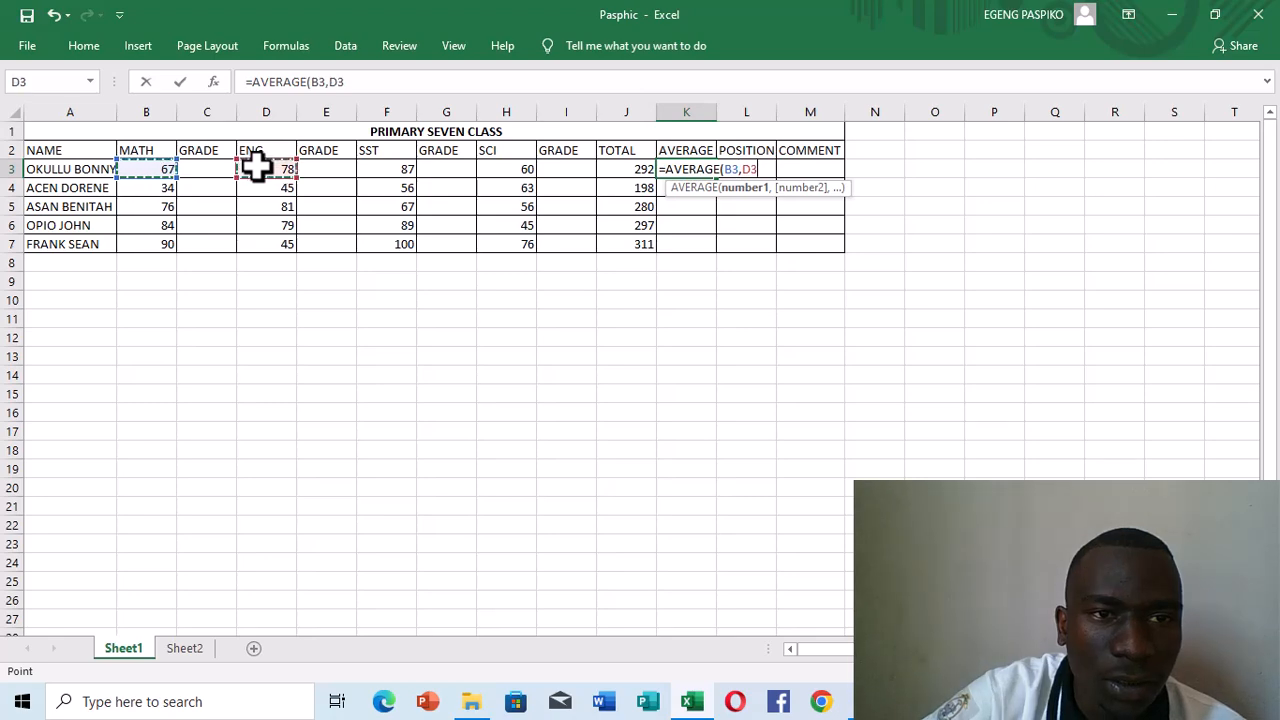
text(,)
click(398, 168)
text(,)
click(519, 171)
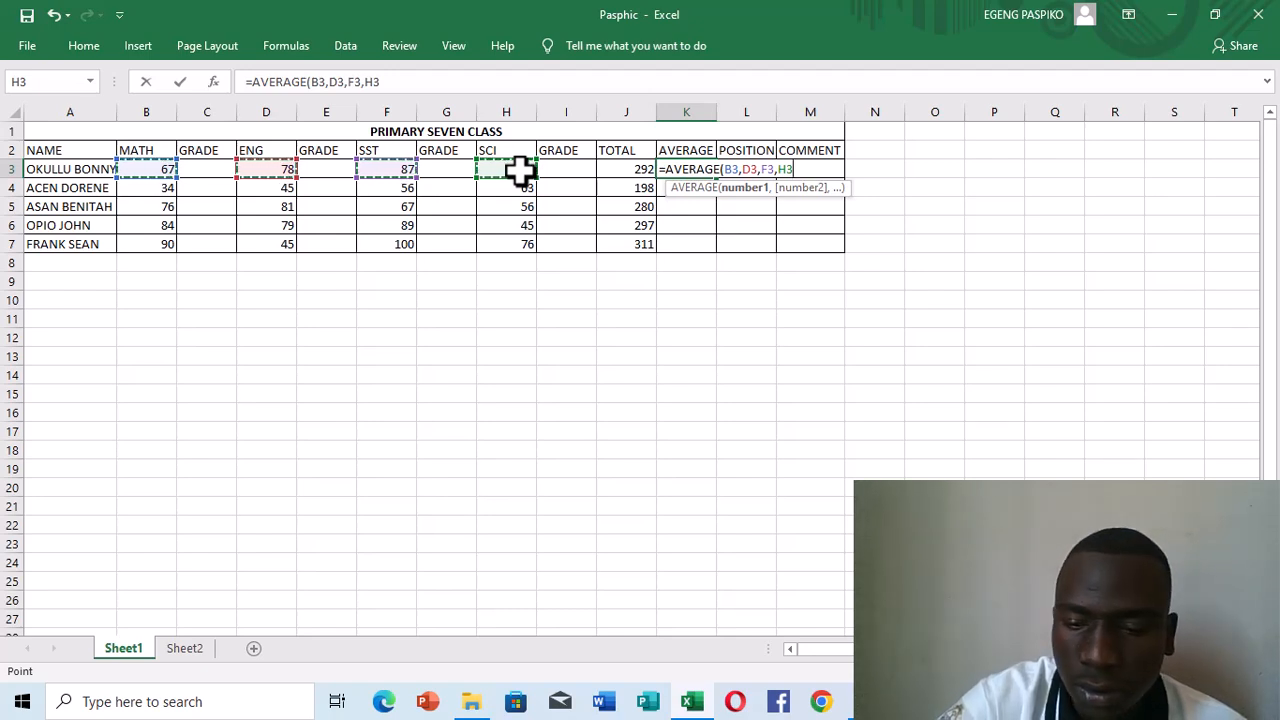
text(_)
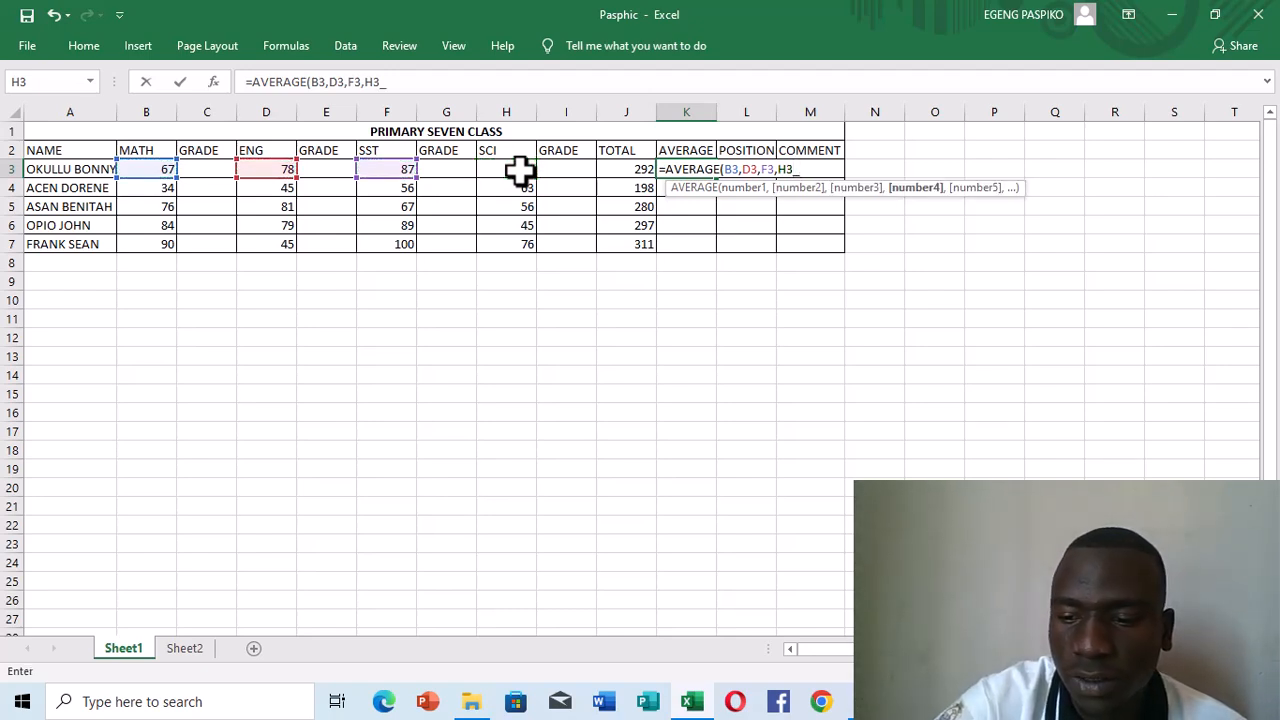
text())
key(Return)
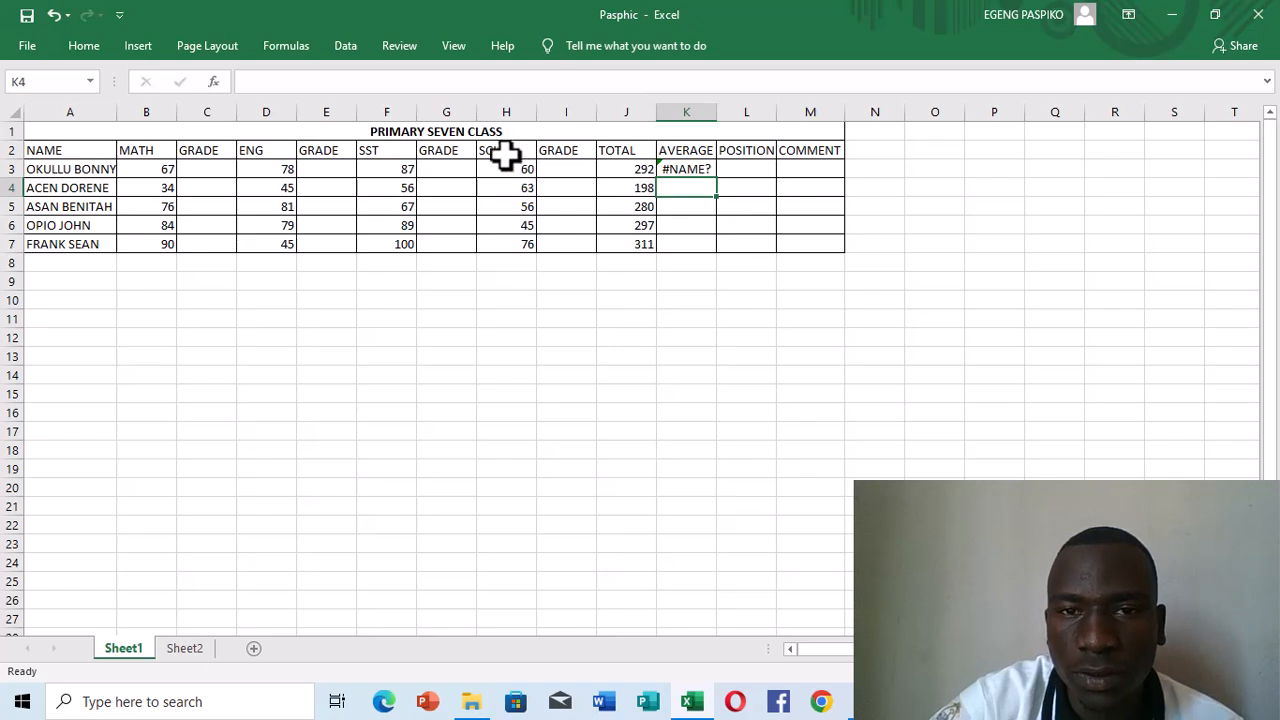
Replace the formula in K3 with =AVERAGE(B3,D3,F3,H3) and fill it down the AVERAGE column through K7.
click(706, 170)
key(BackSpace)
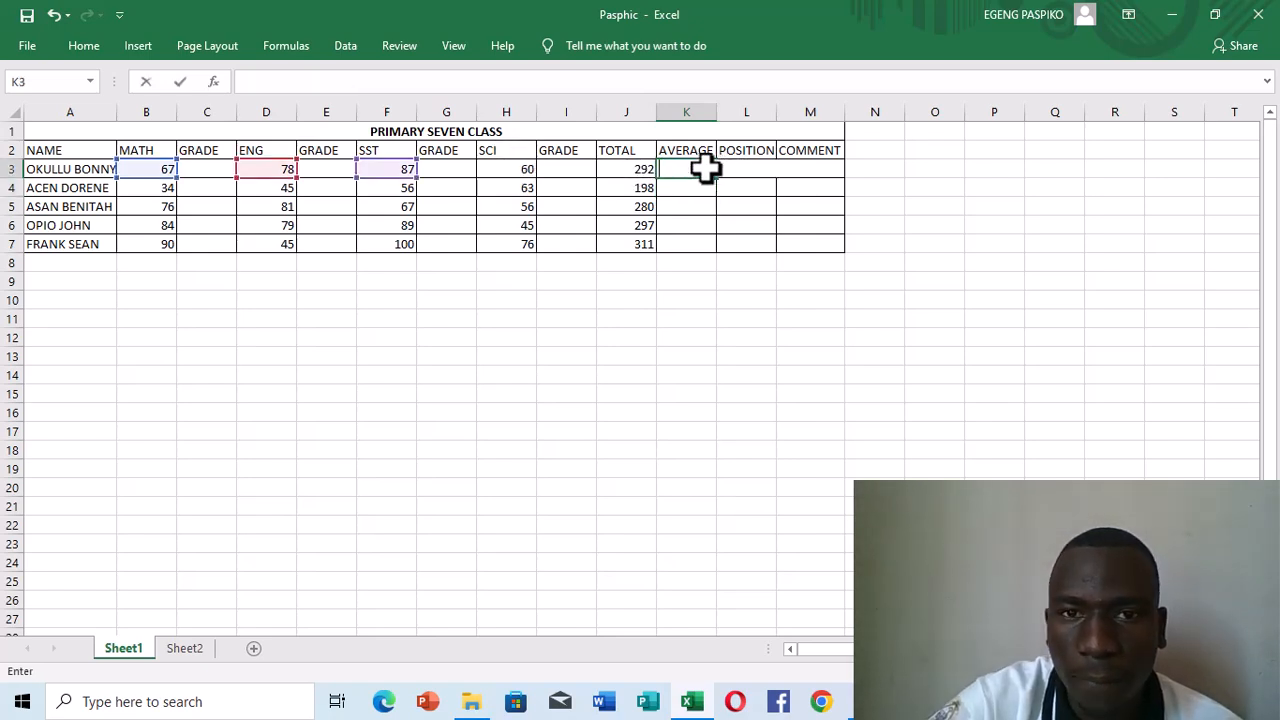
text(=)
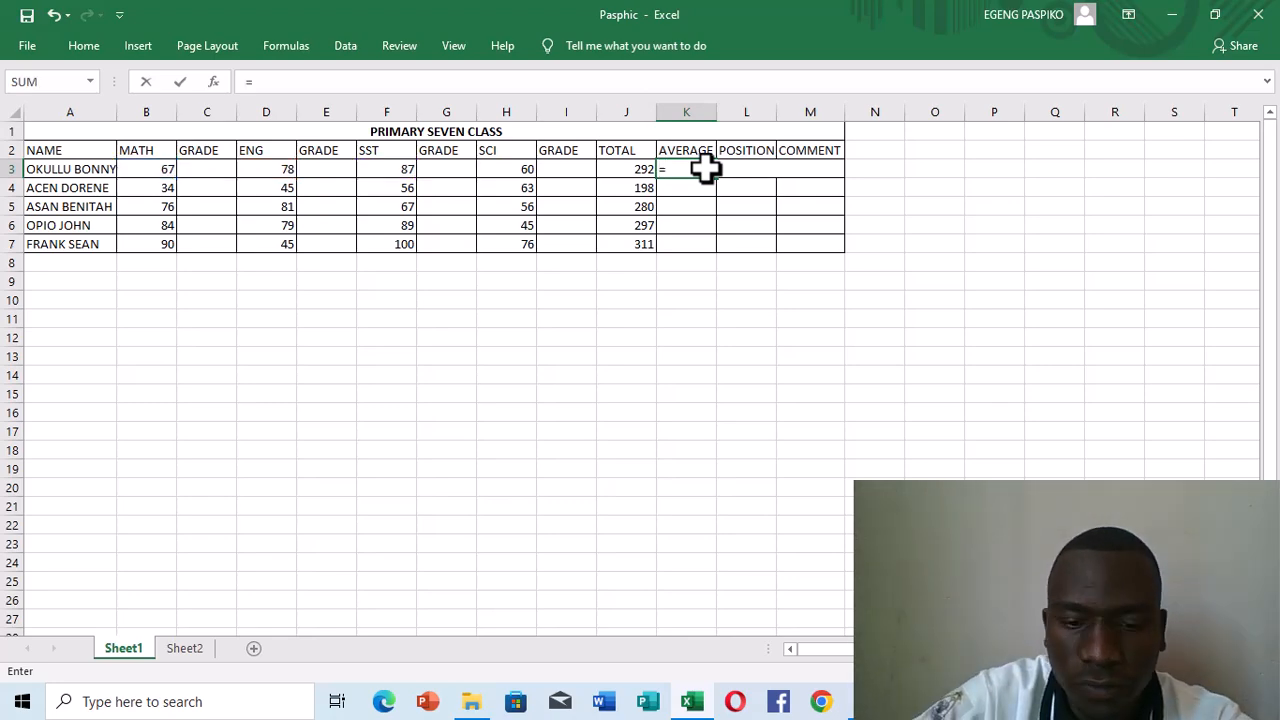
text(AVER)
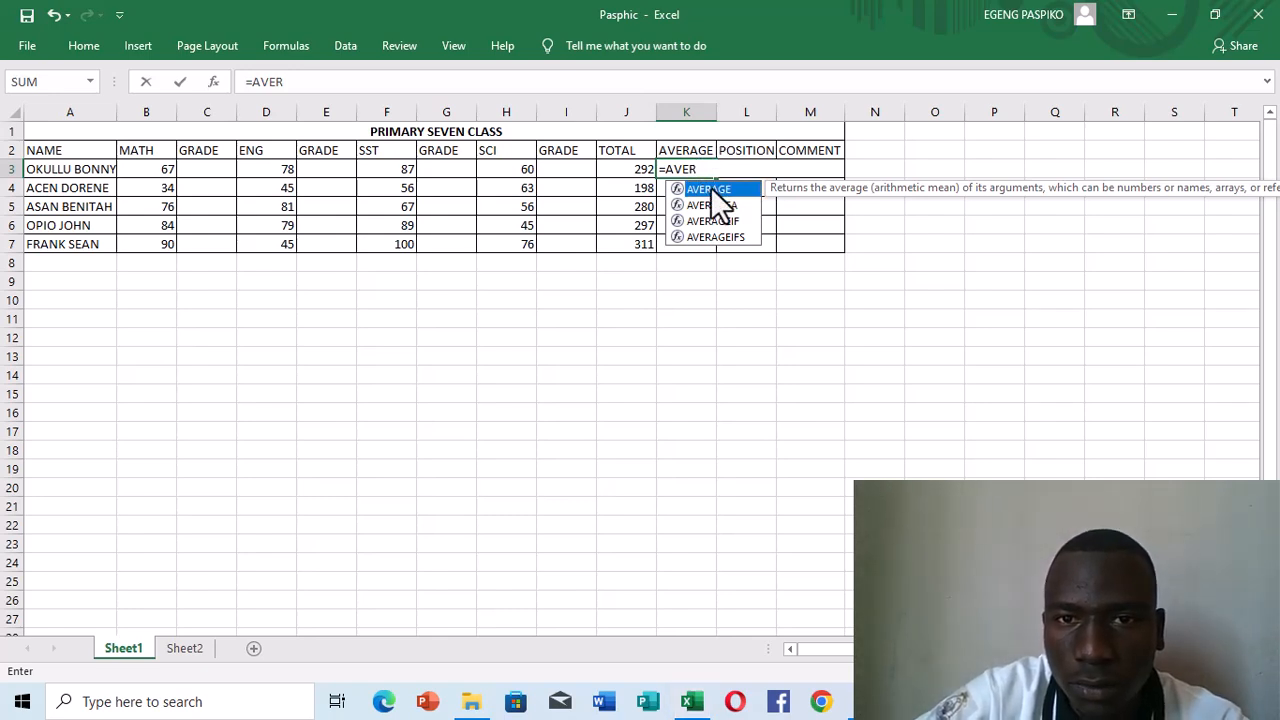
double_click(710, 188)
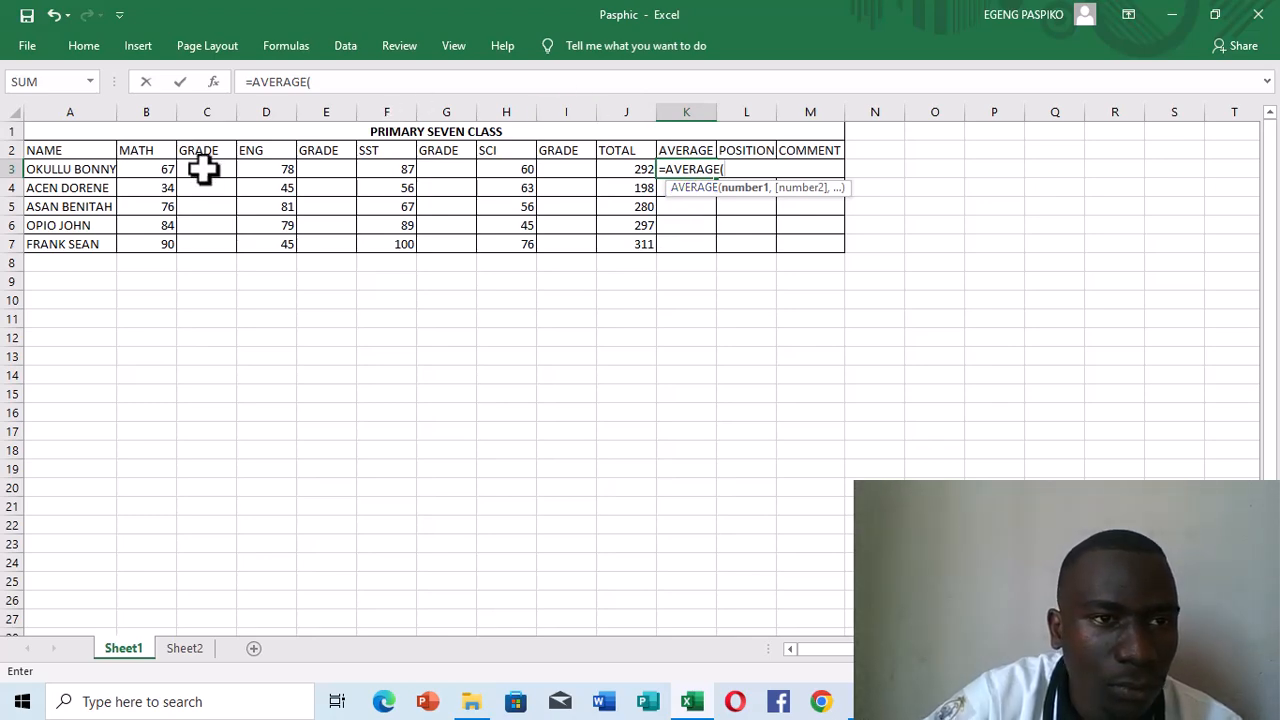
click(168, 171)
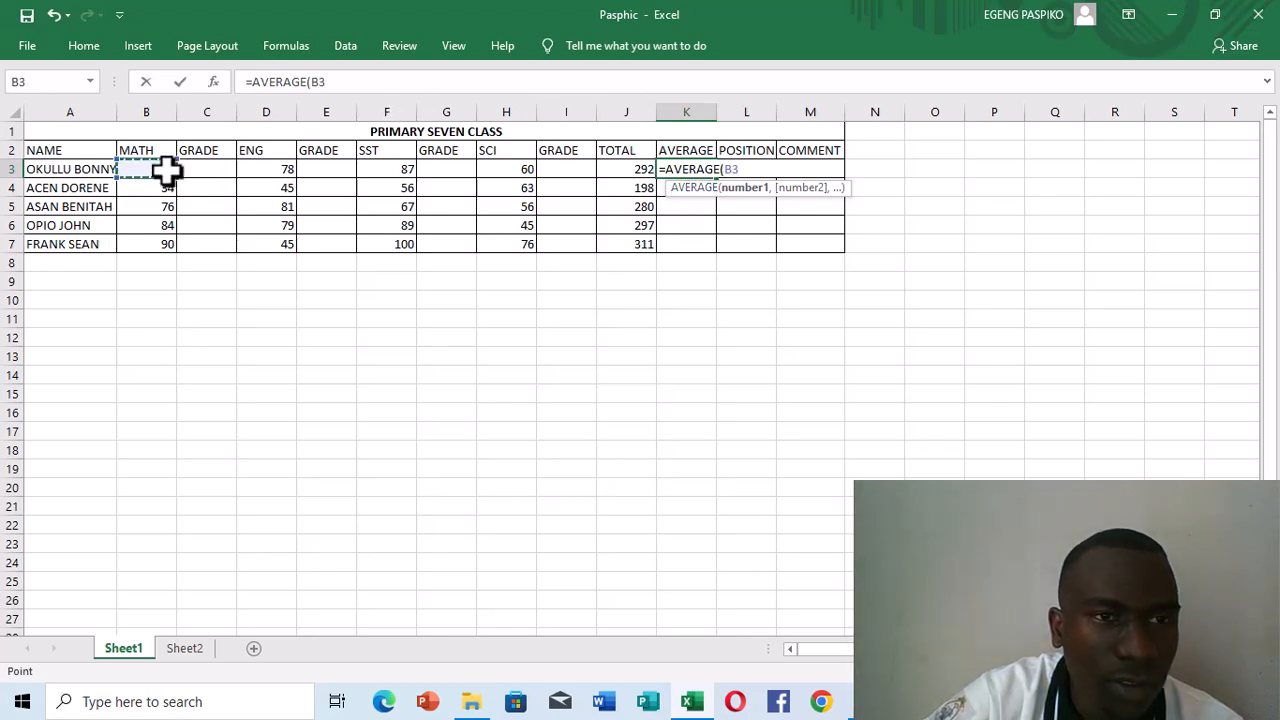
text(,)
click(274, 170)
text(,)
click(385, 172)
text(,)
click(511, 170)
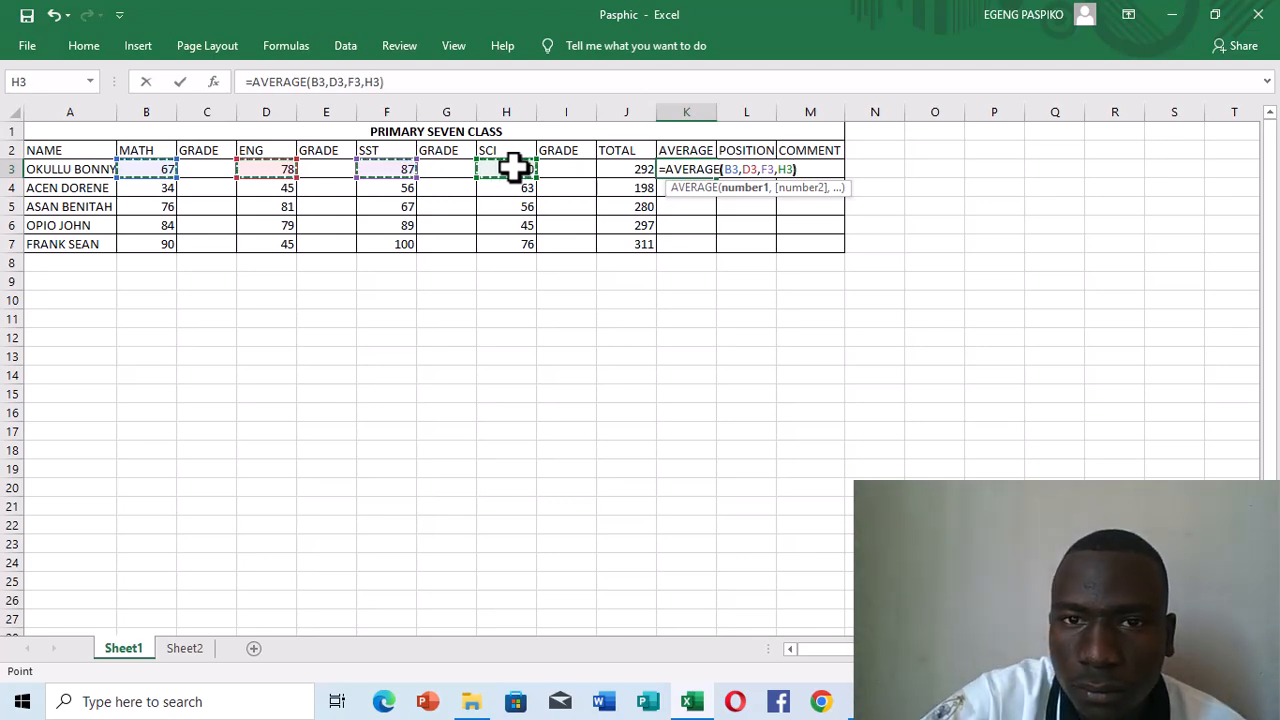
text())
key(Return)
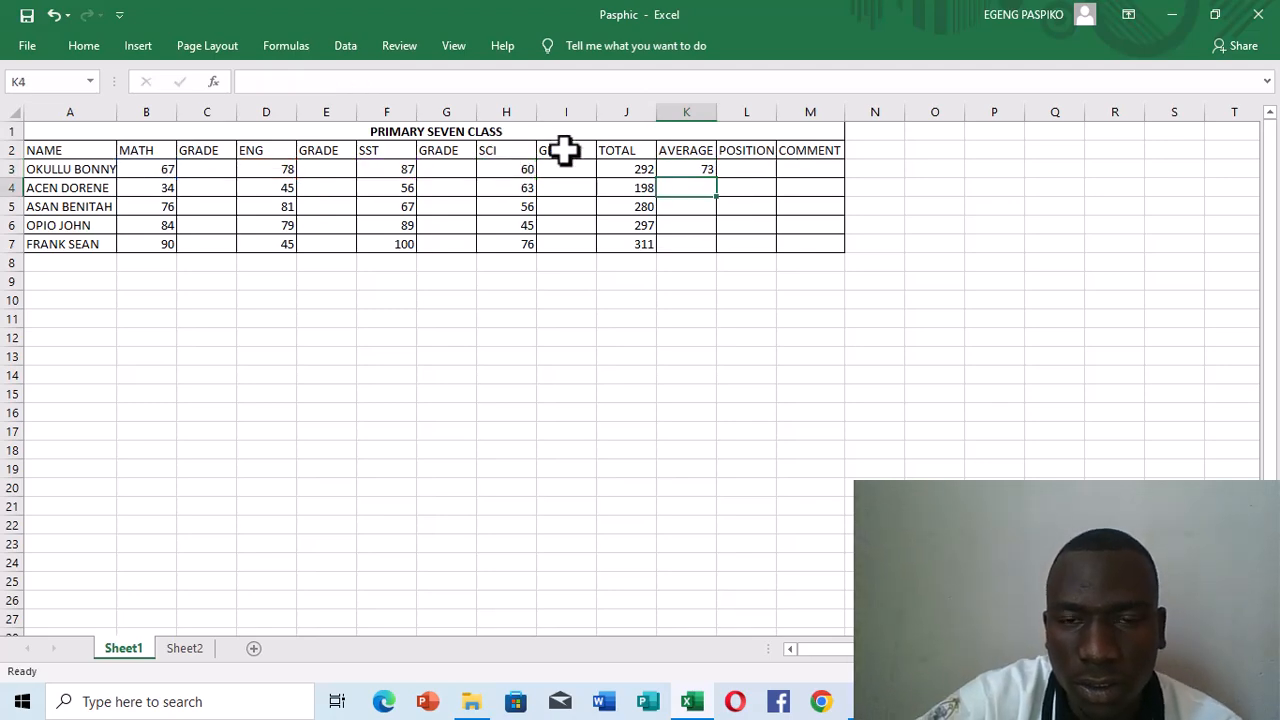
click(679, 172)
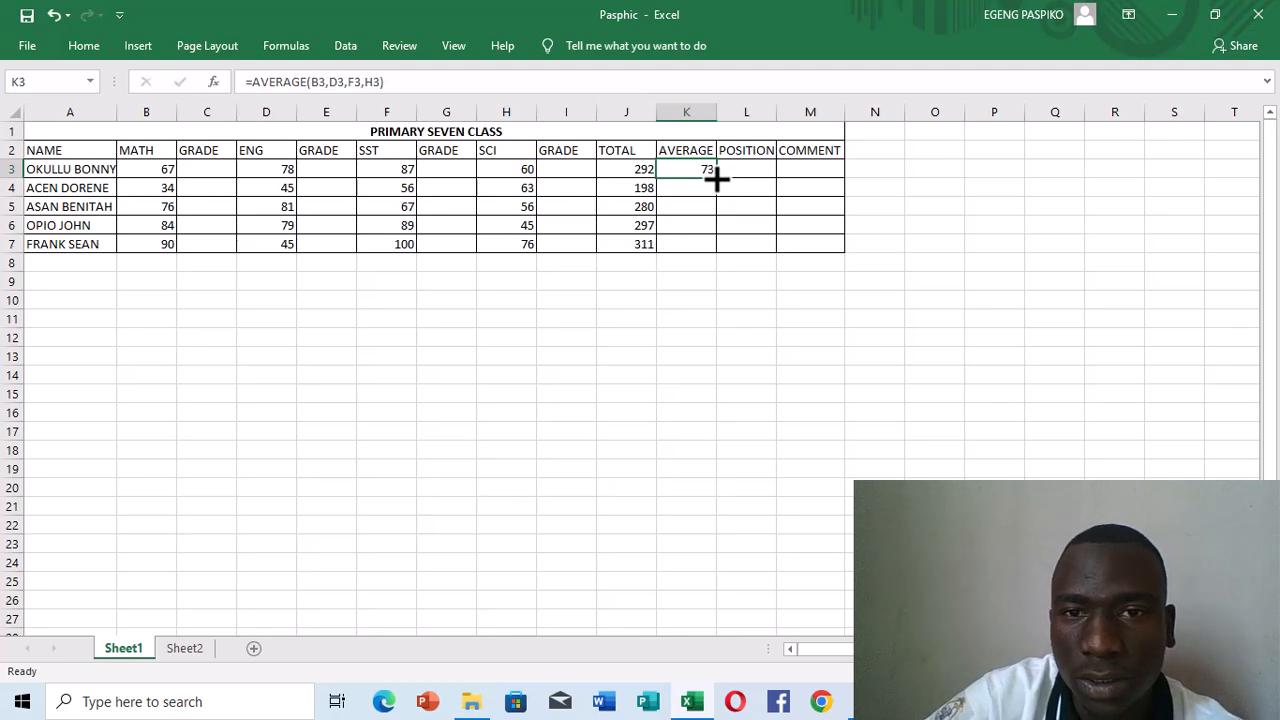
double_click(718, 176)
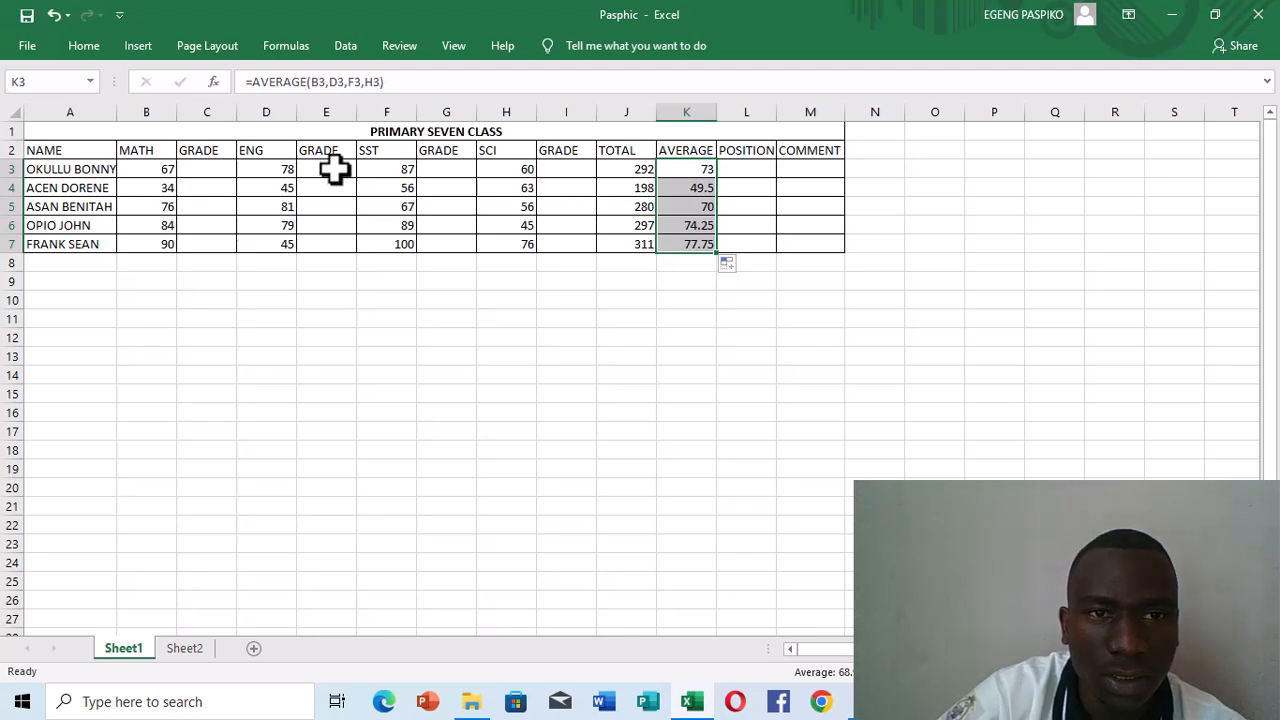
Start the first student's MATH grade formula in C3 with =IF(B3>=90,"D1", to award D1 for marks of at least 90.
click(203, 171)
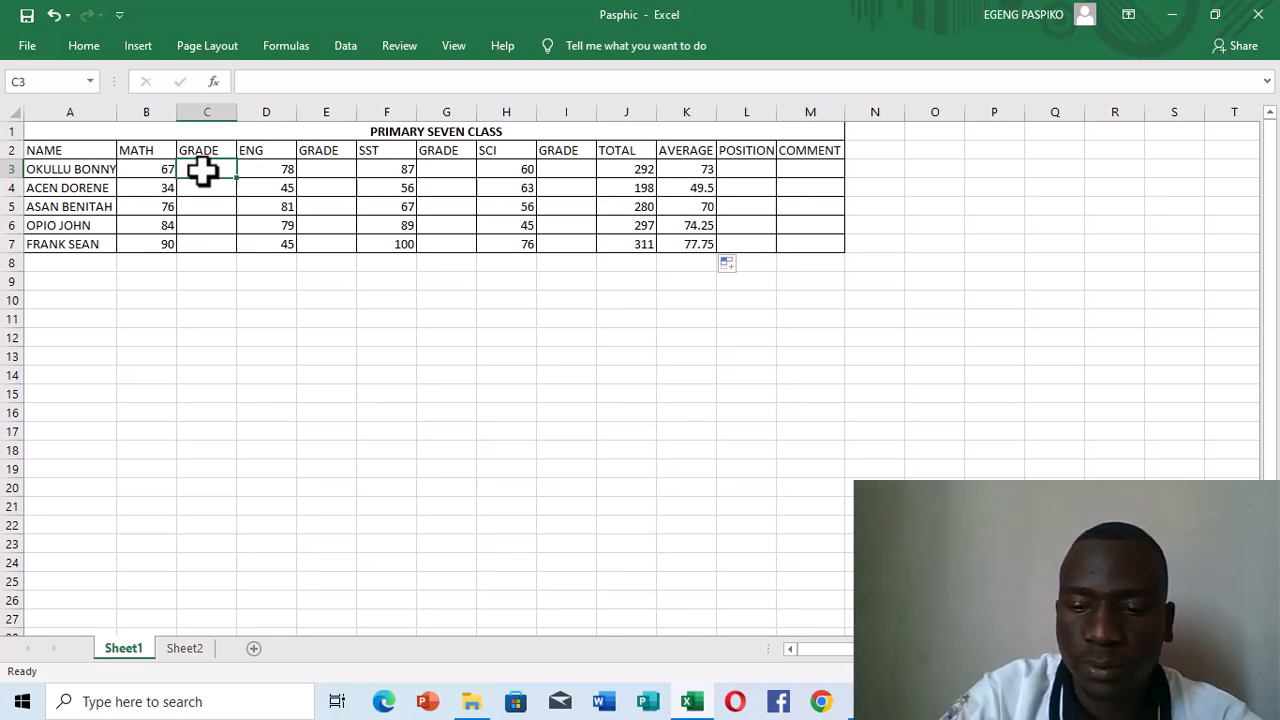
text(=)
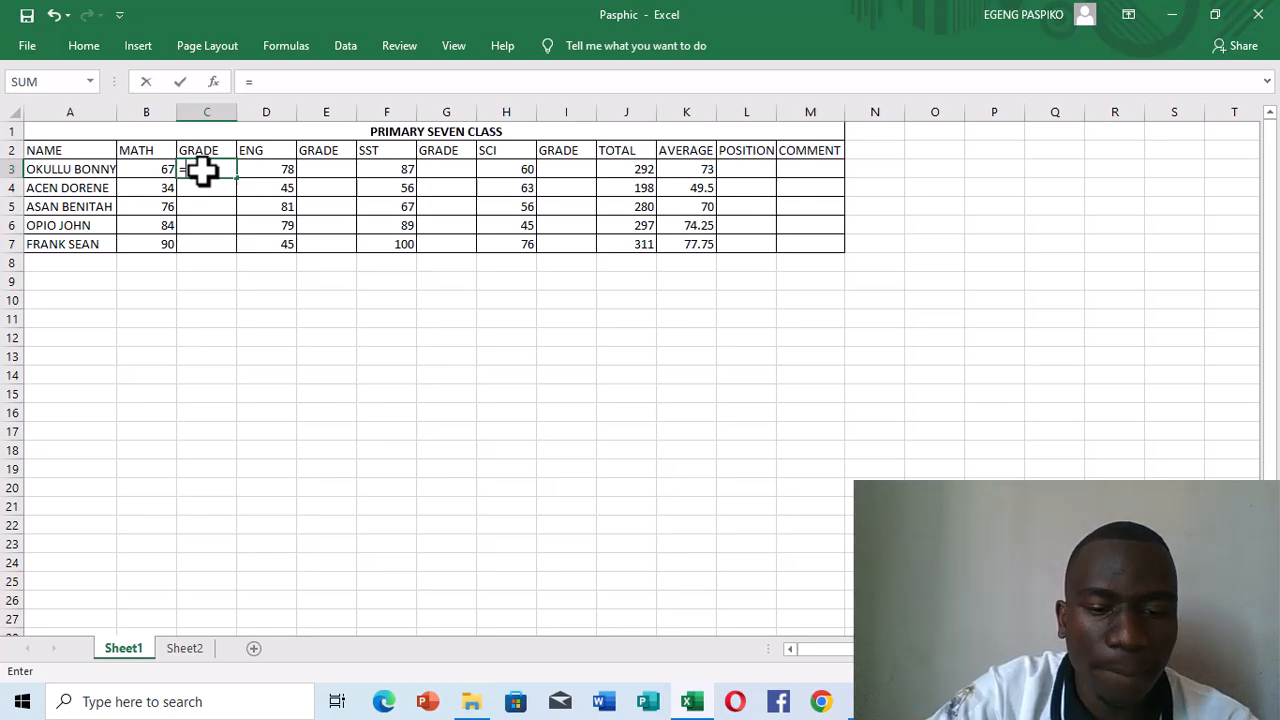
text(IF)
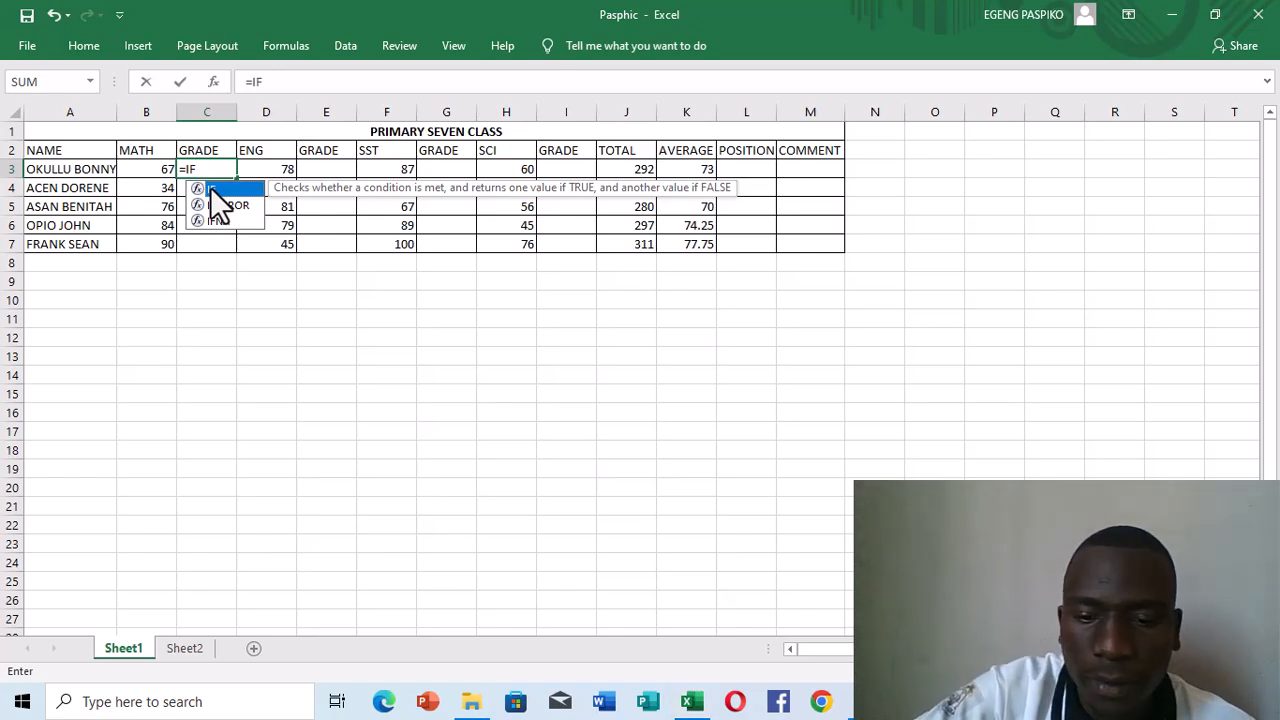
double_click(210, 187)
click(152, 169)
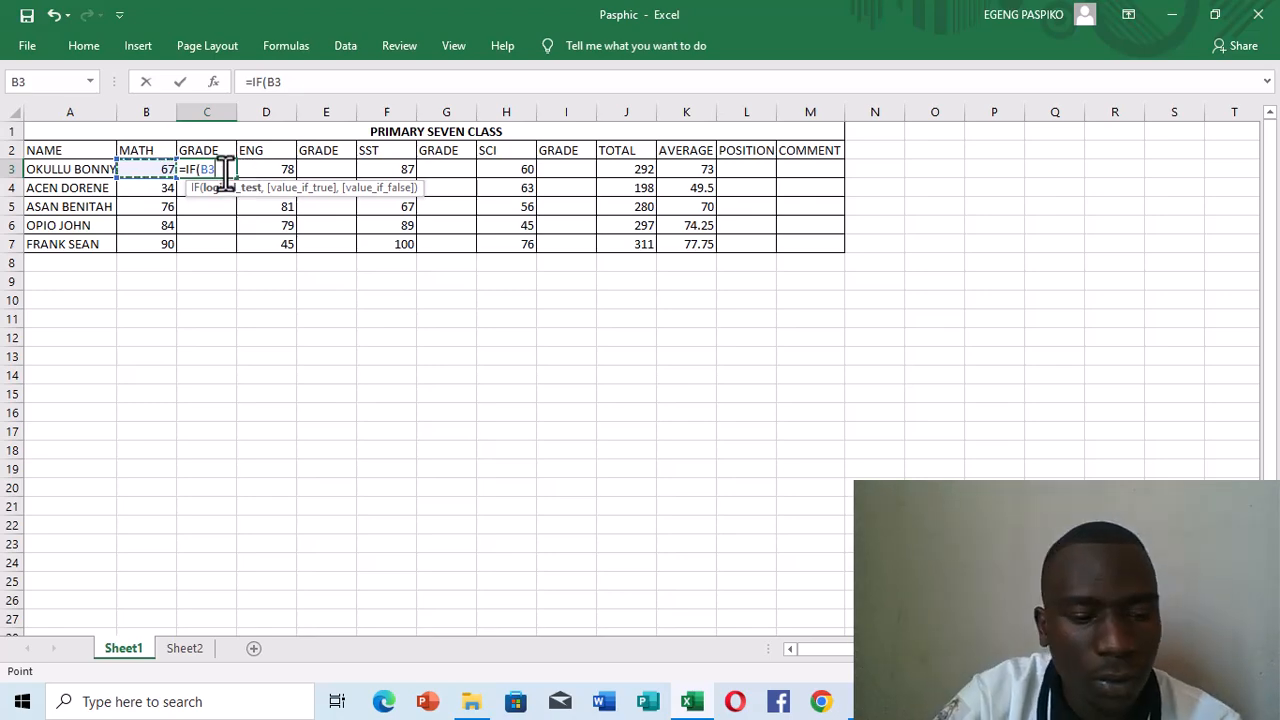
text(>=)
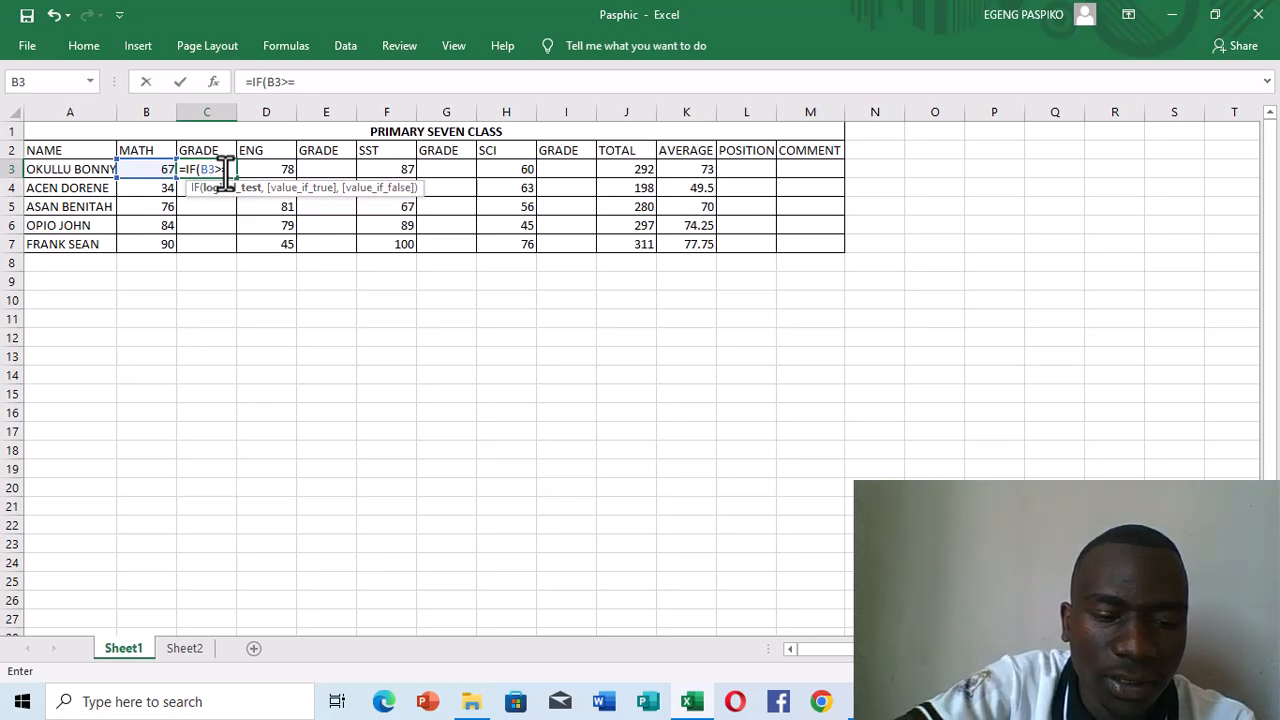
text(90)
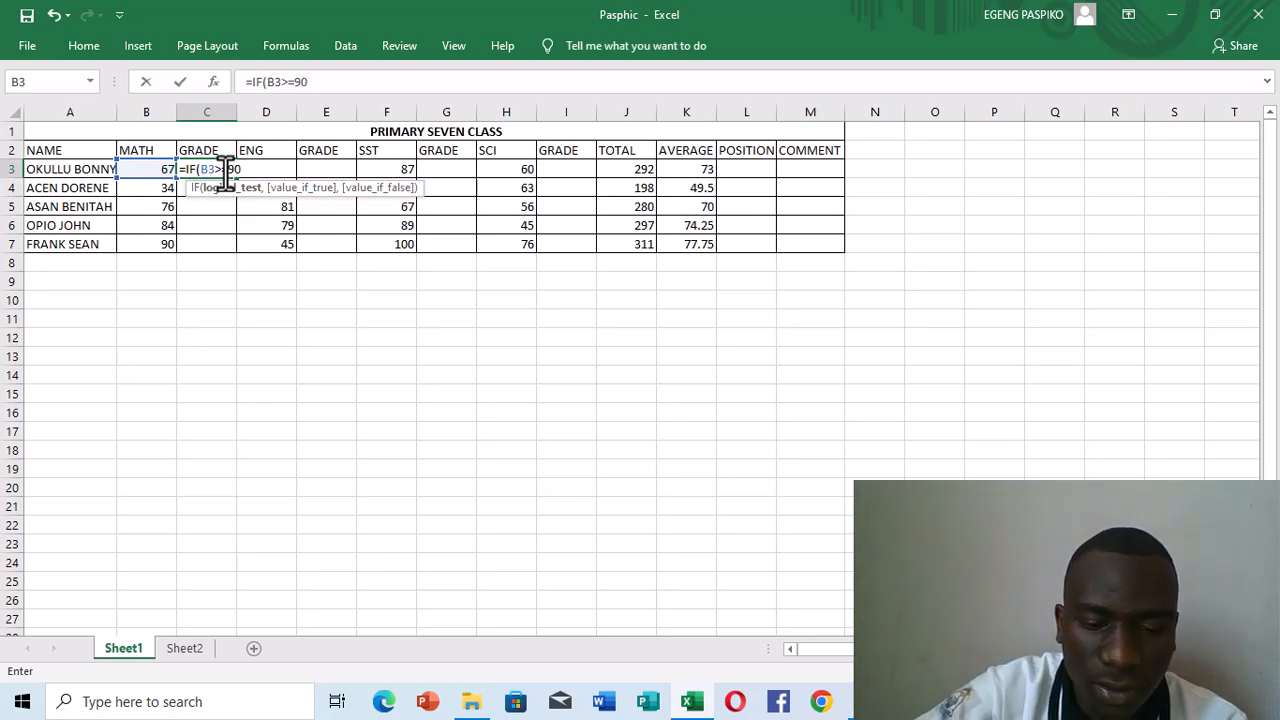
text(,)
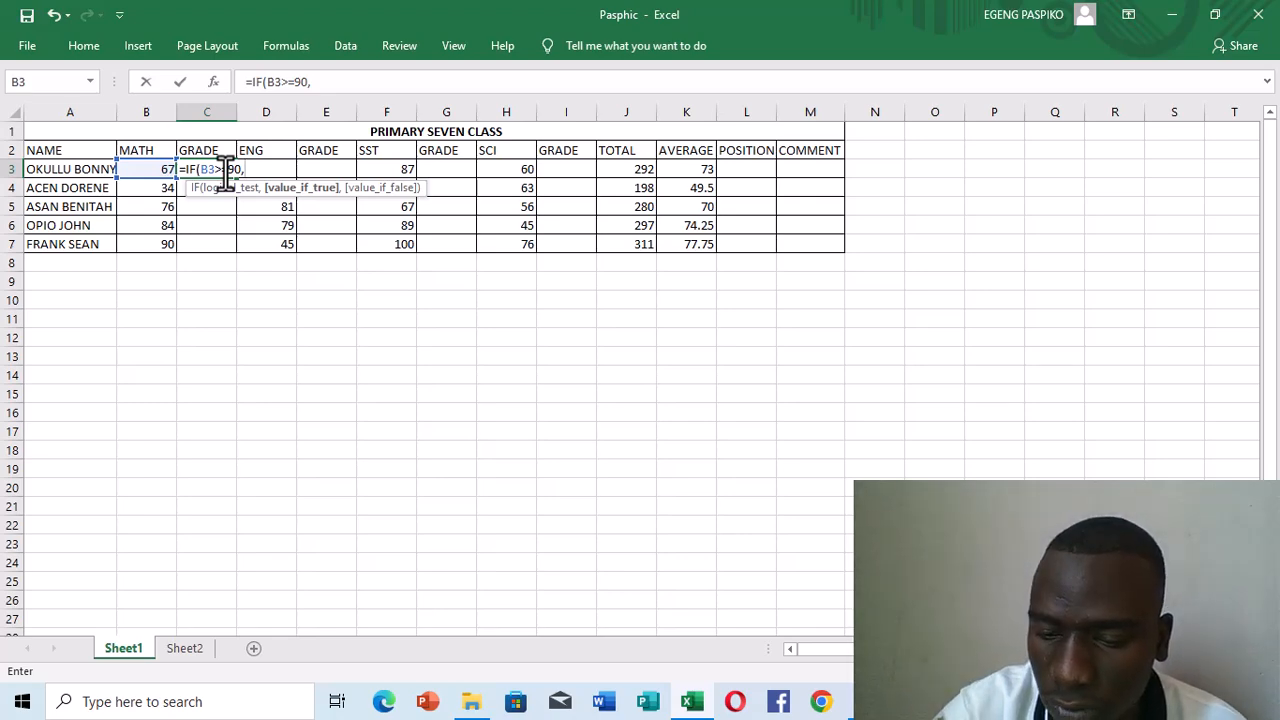
text(")
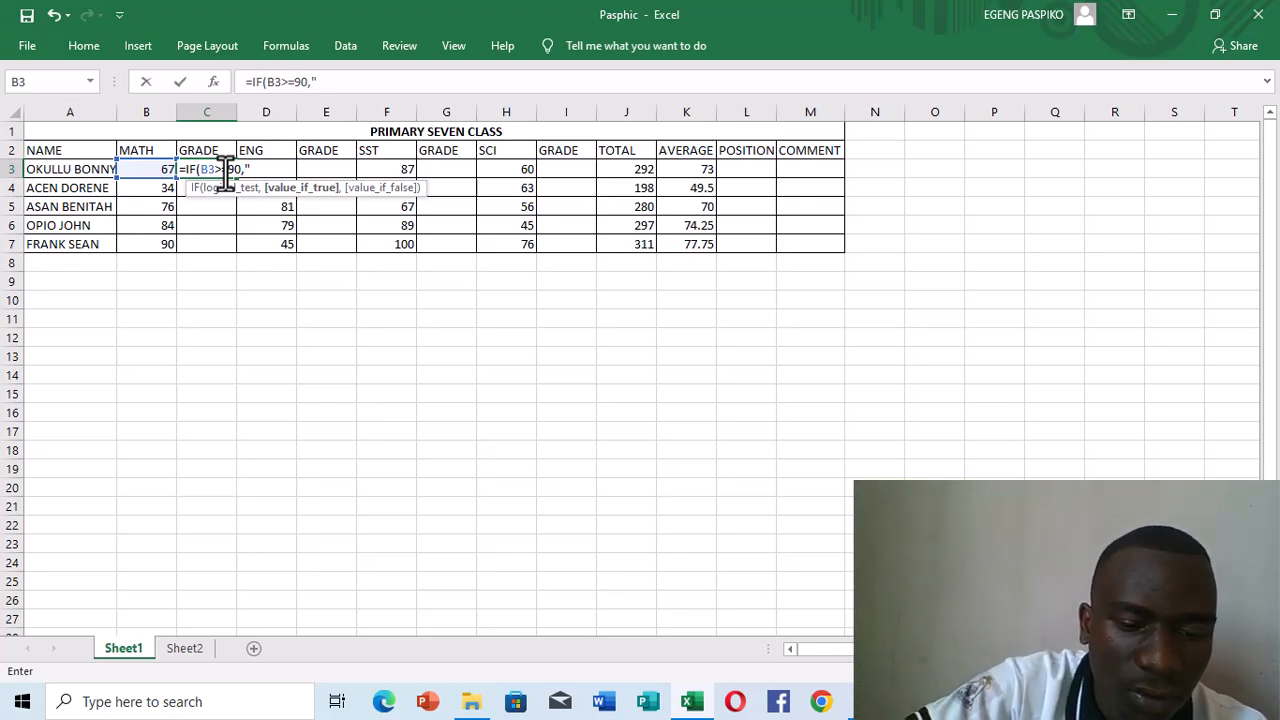
text(D1)
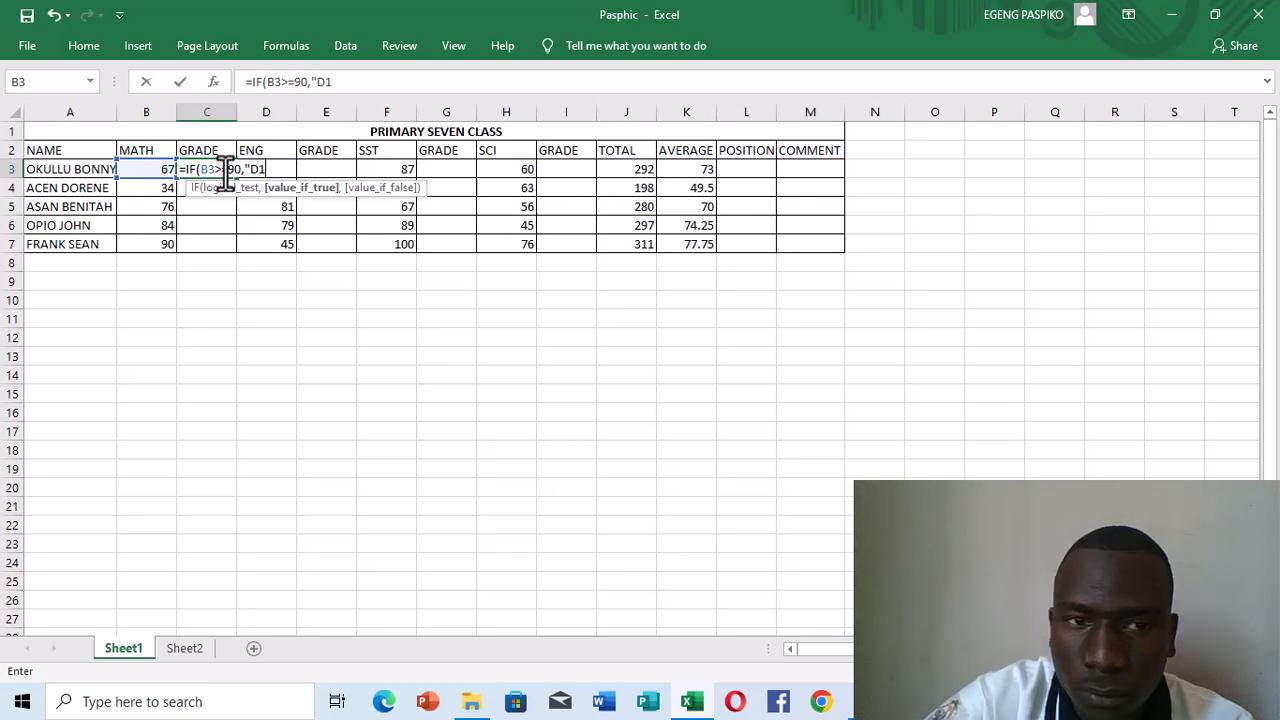
text(",)
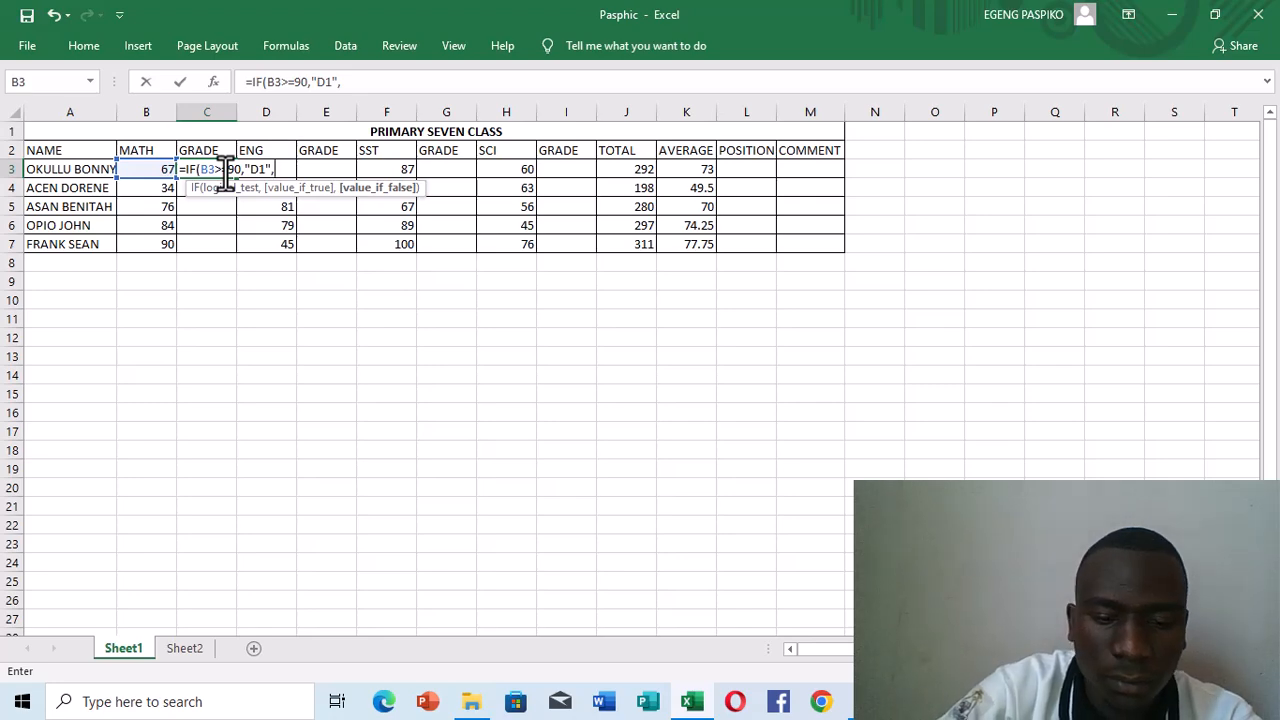
Extend the C3 formula with a nested IF(B3>=70,"D2" to award D2 for MATH marks of at least 70.
text(IF)
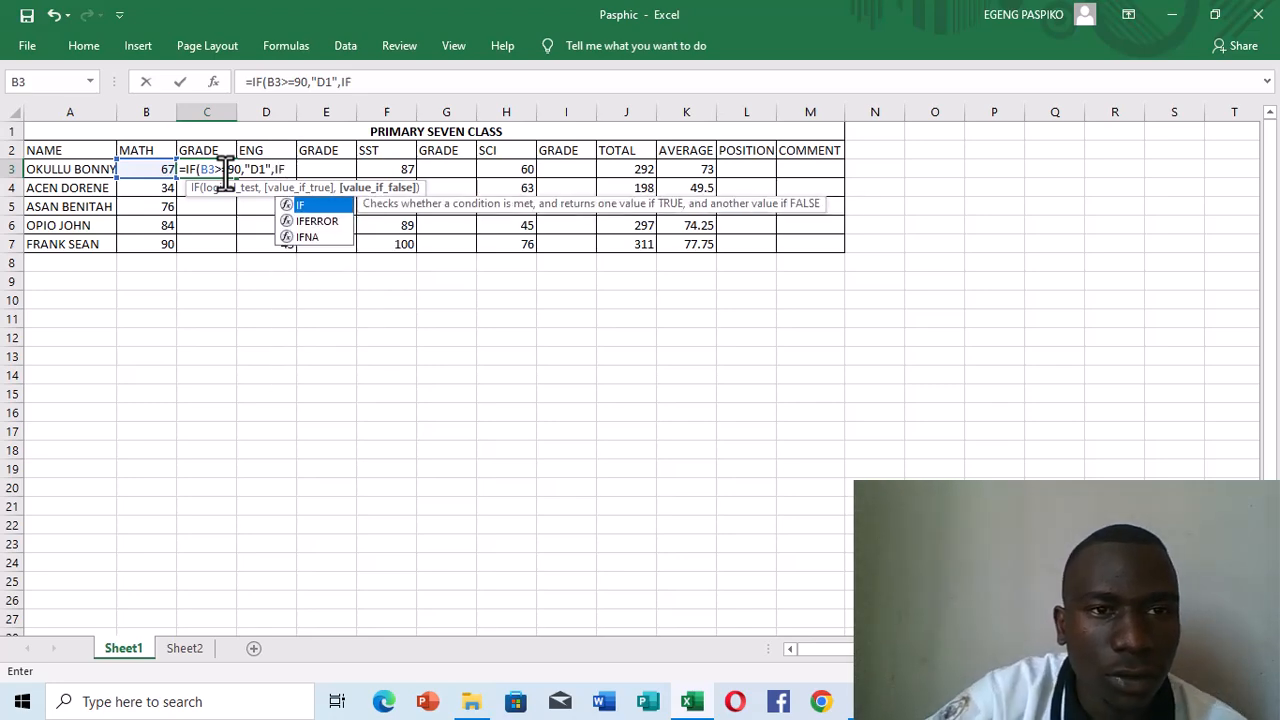
double_click(308, 205)
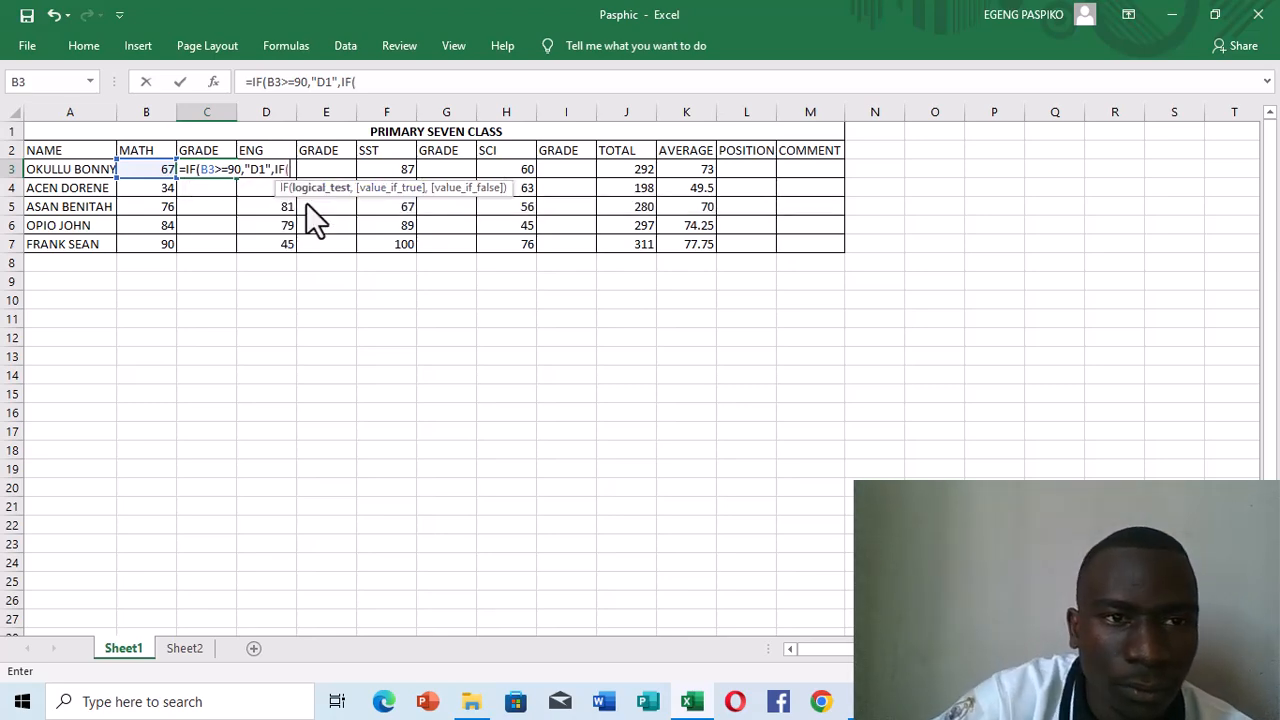
click(155, 168)
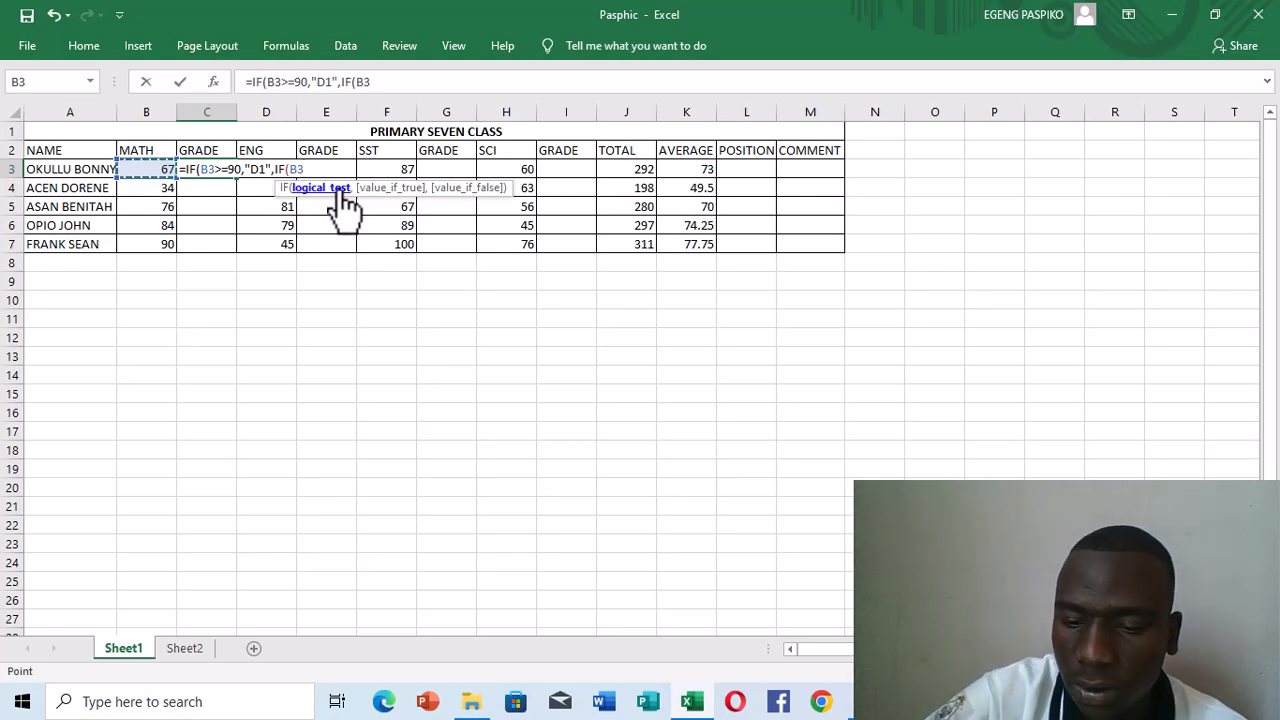
text(>=)
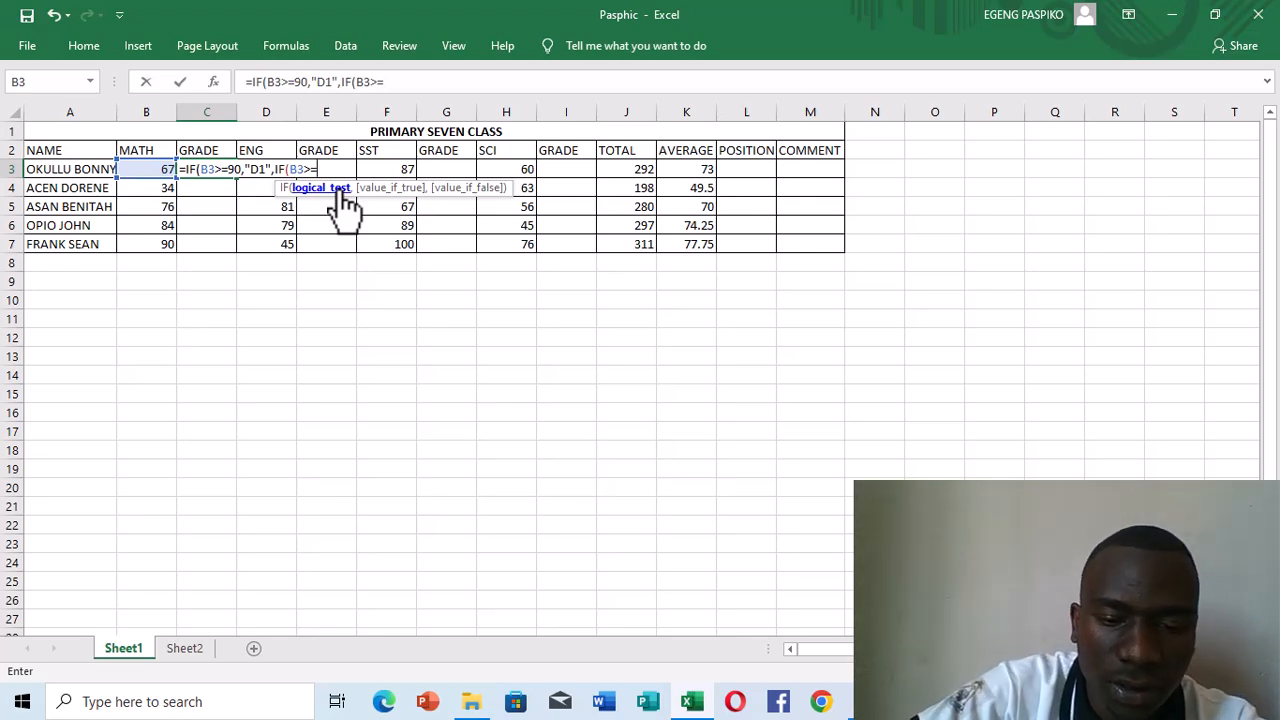
text(70)
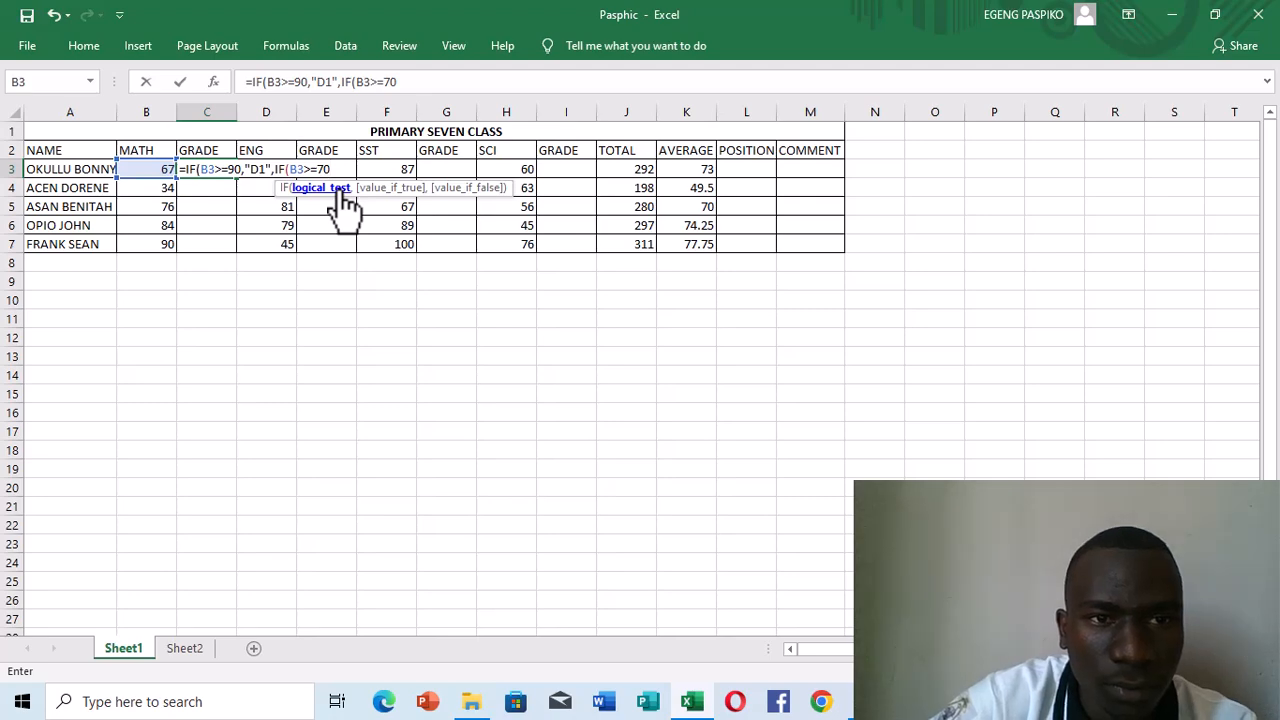
text(,)
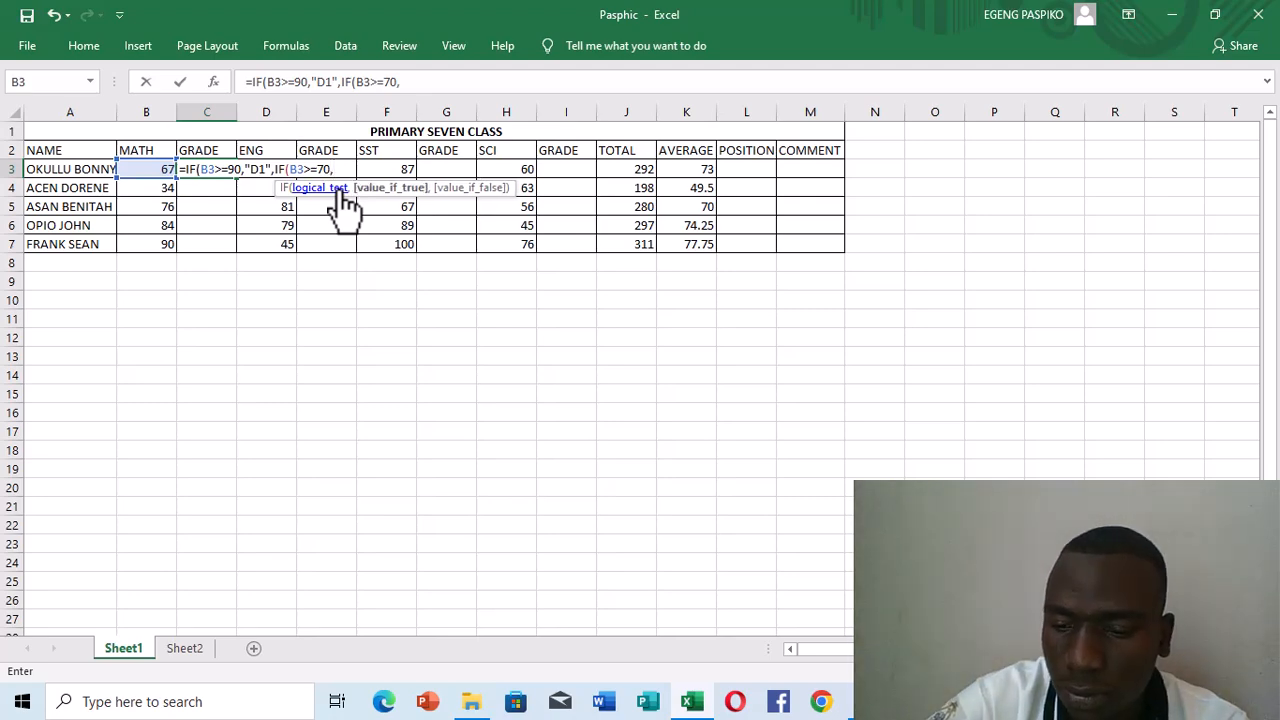
text(")
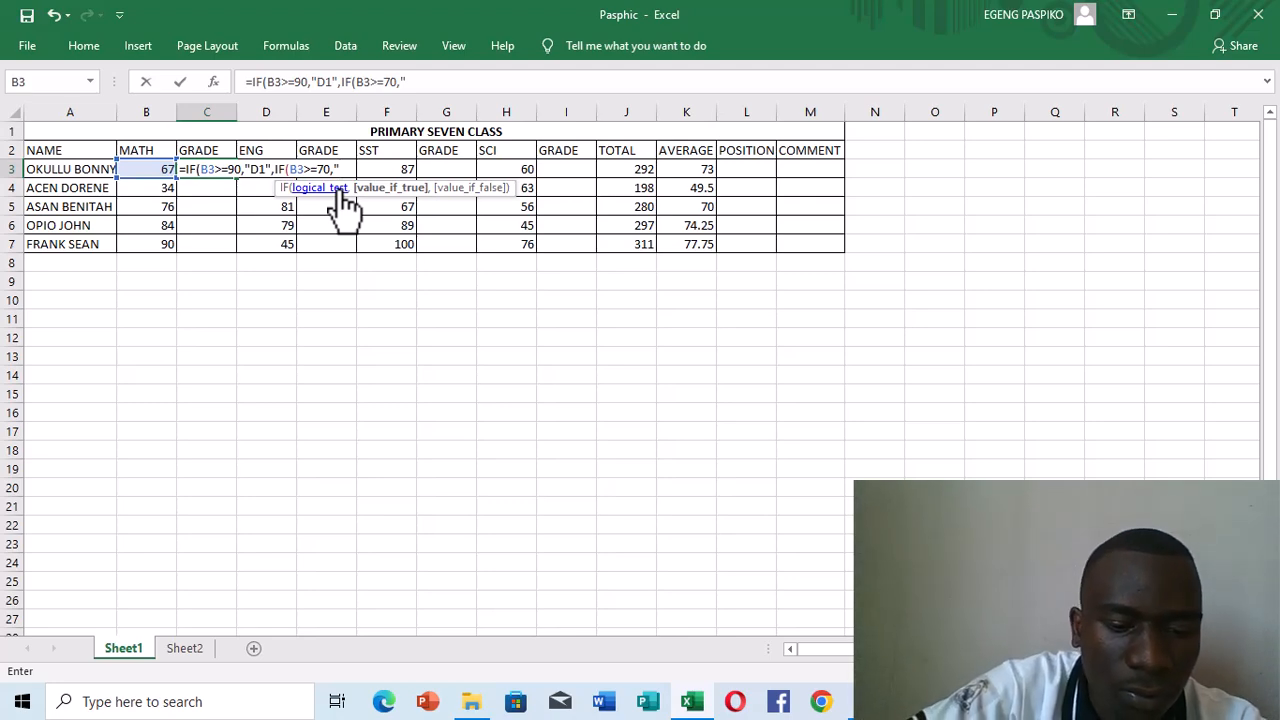
text(D2)
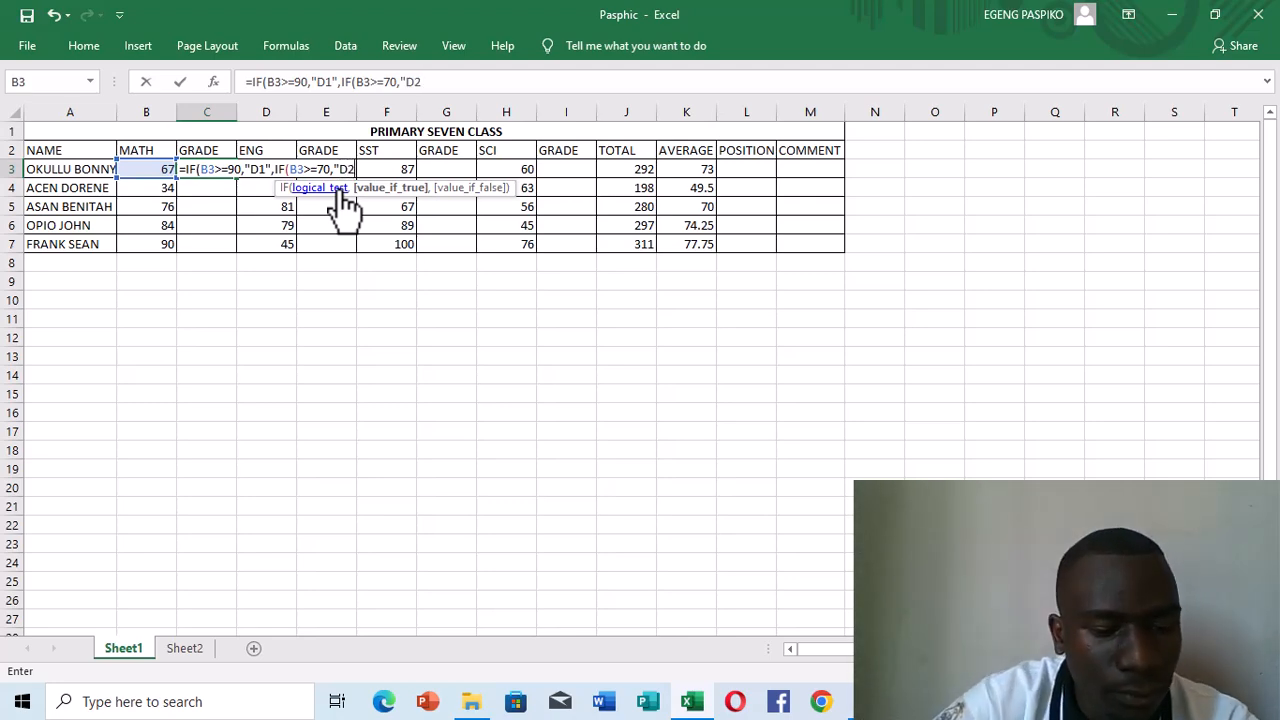
text(")
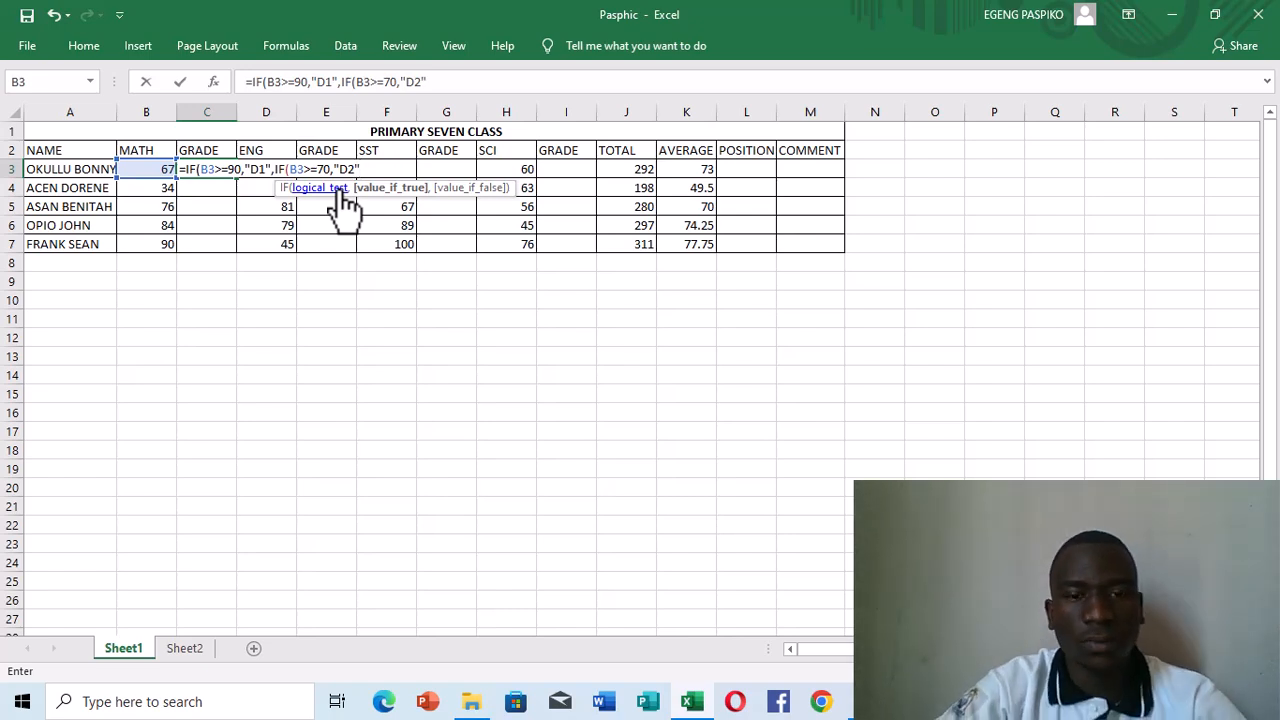
Add a third nested condition to the C3 formula, IF(B3>=60,"C3", to award C3 for marks of at least 60.
text(,IF)
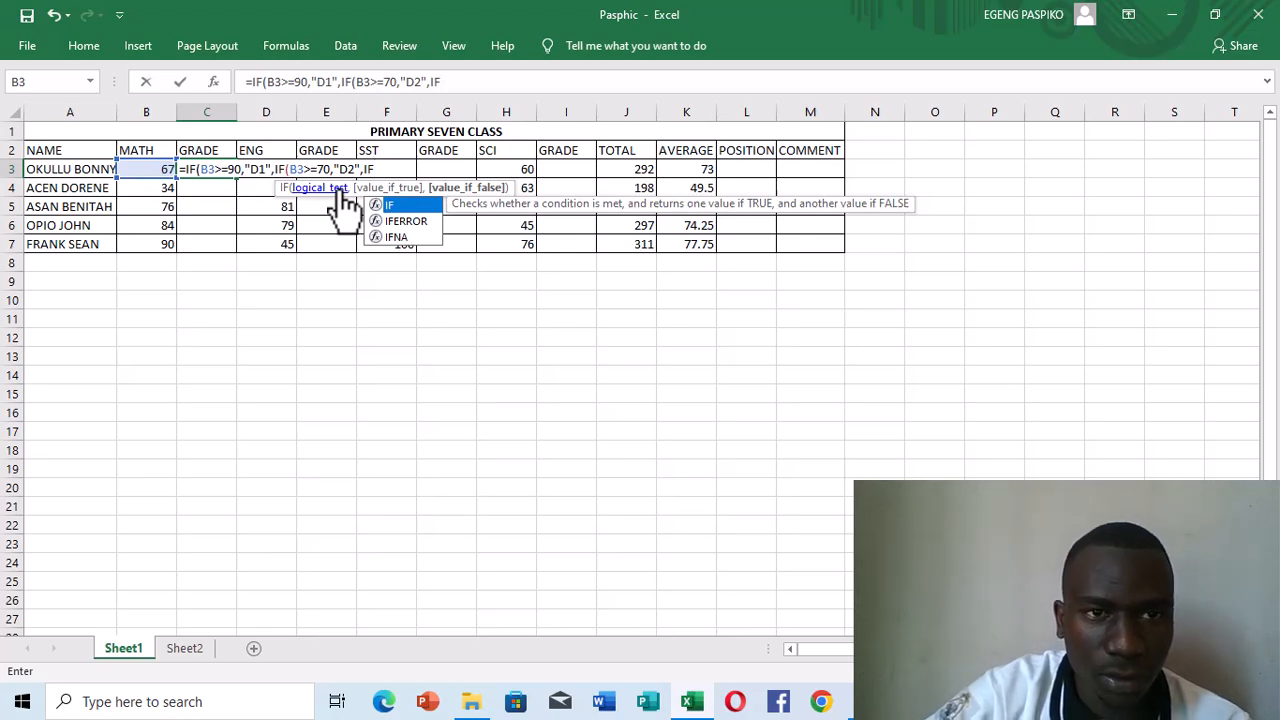
text(()
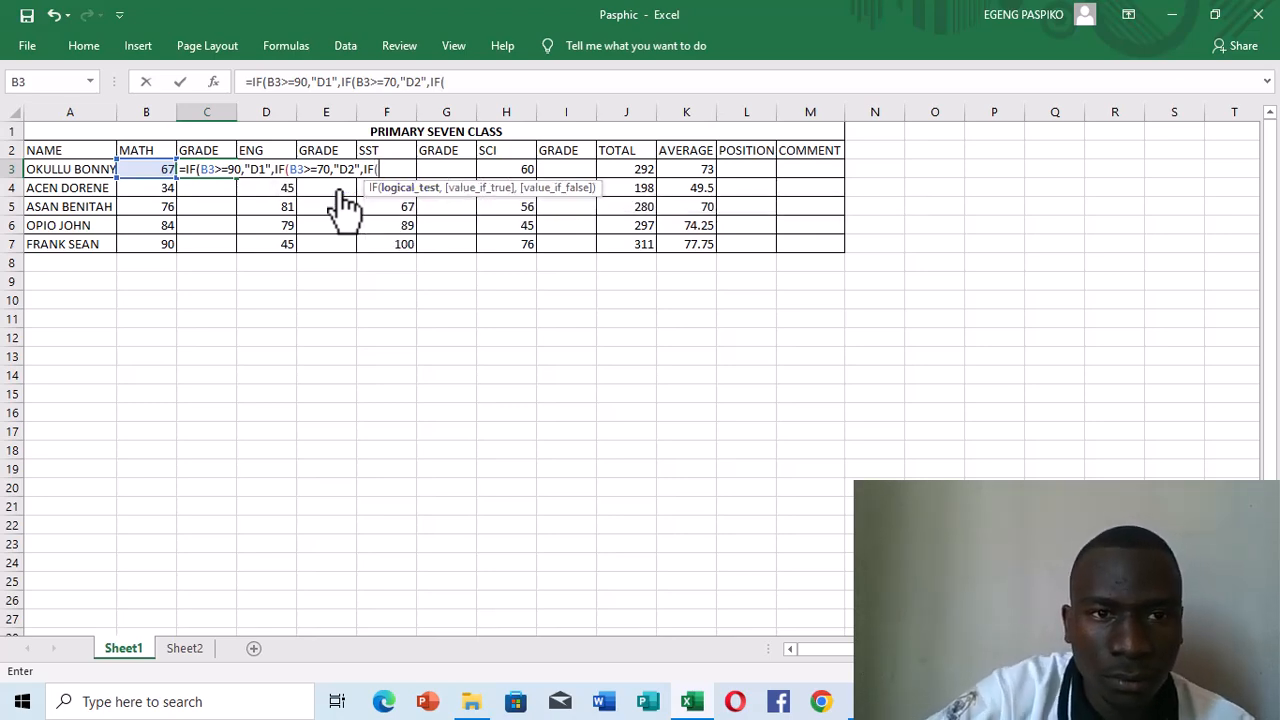
click(157, 167)
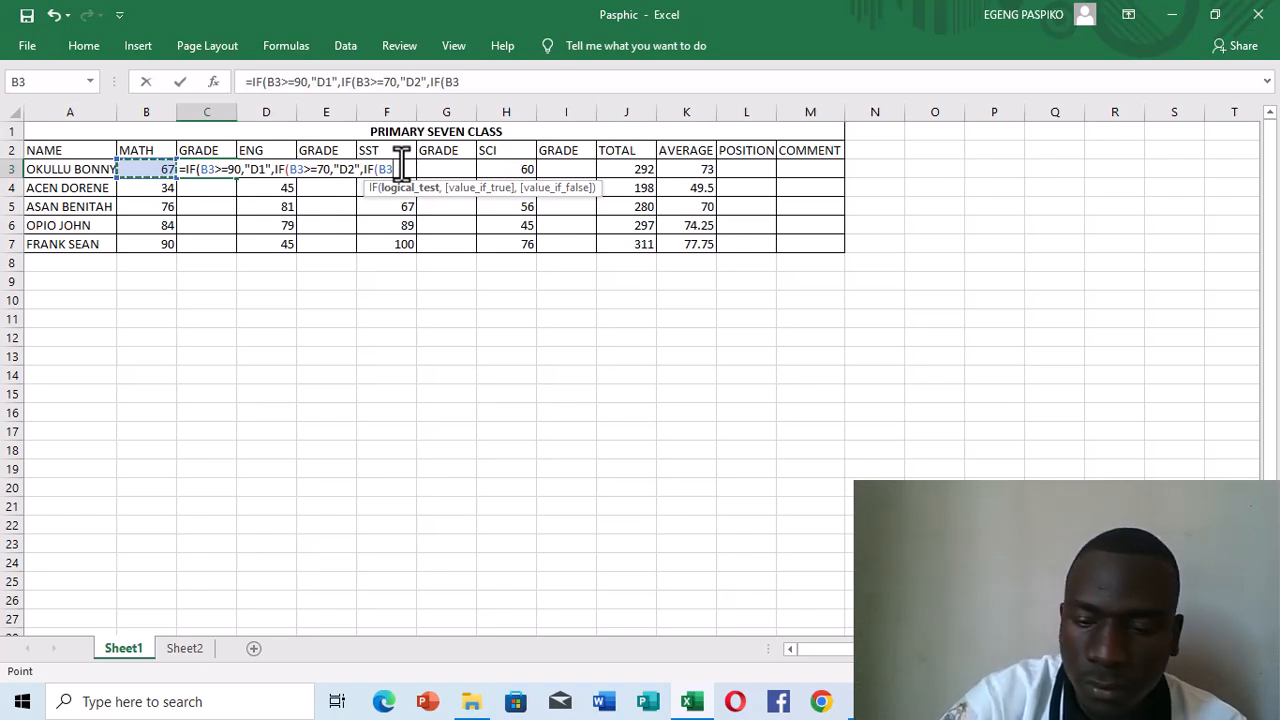
text(>=)
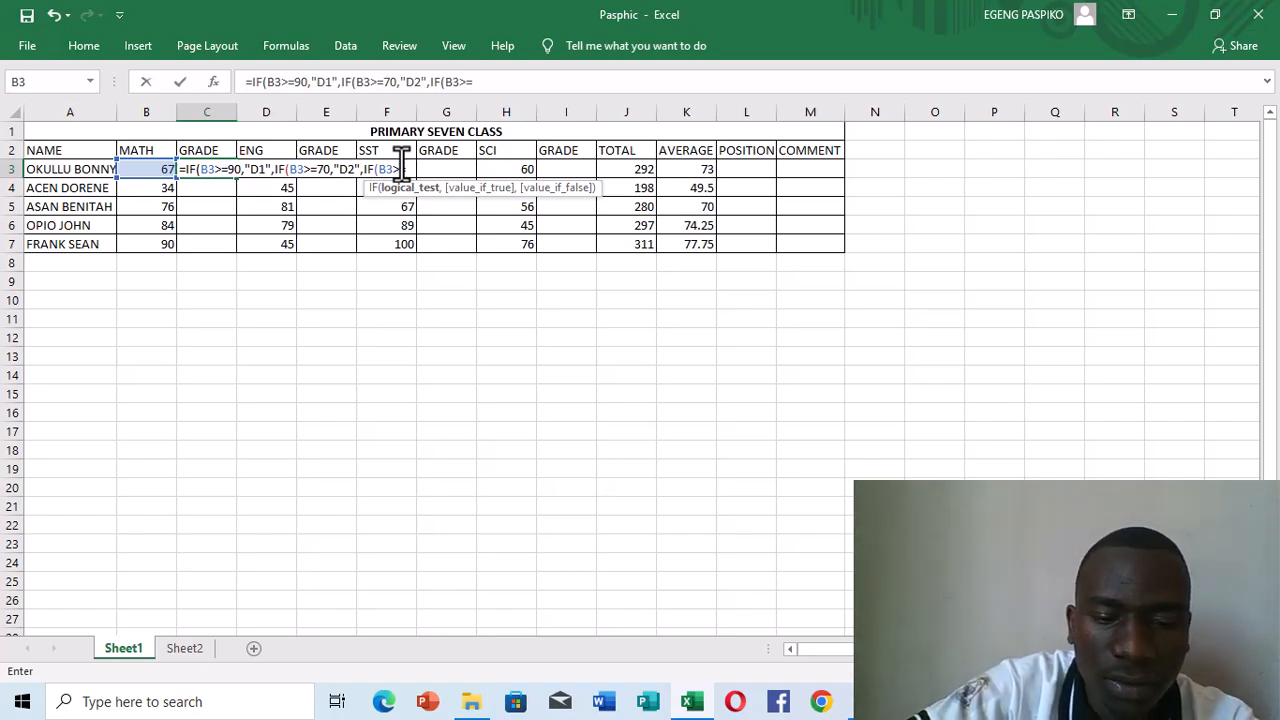
text(6)
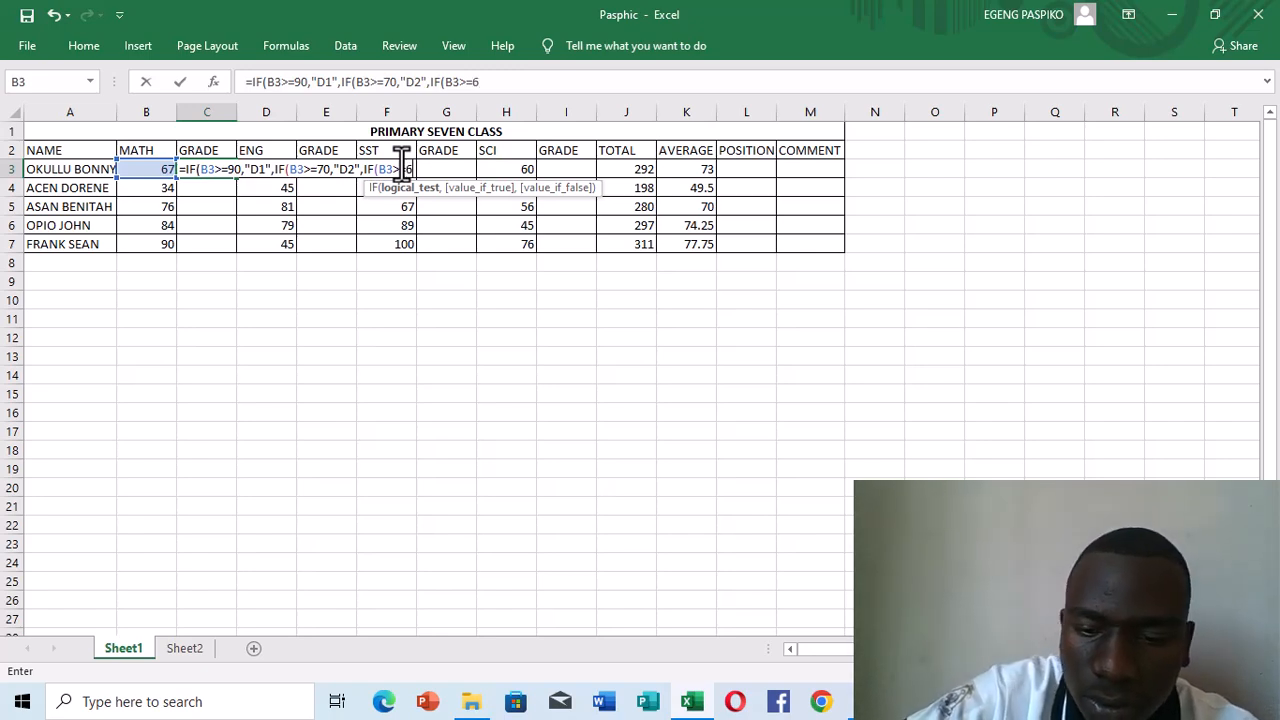
text(0,)
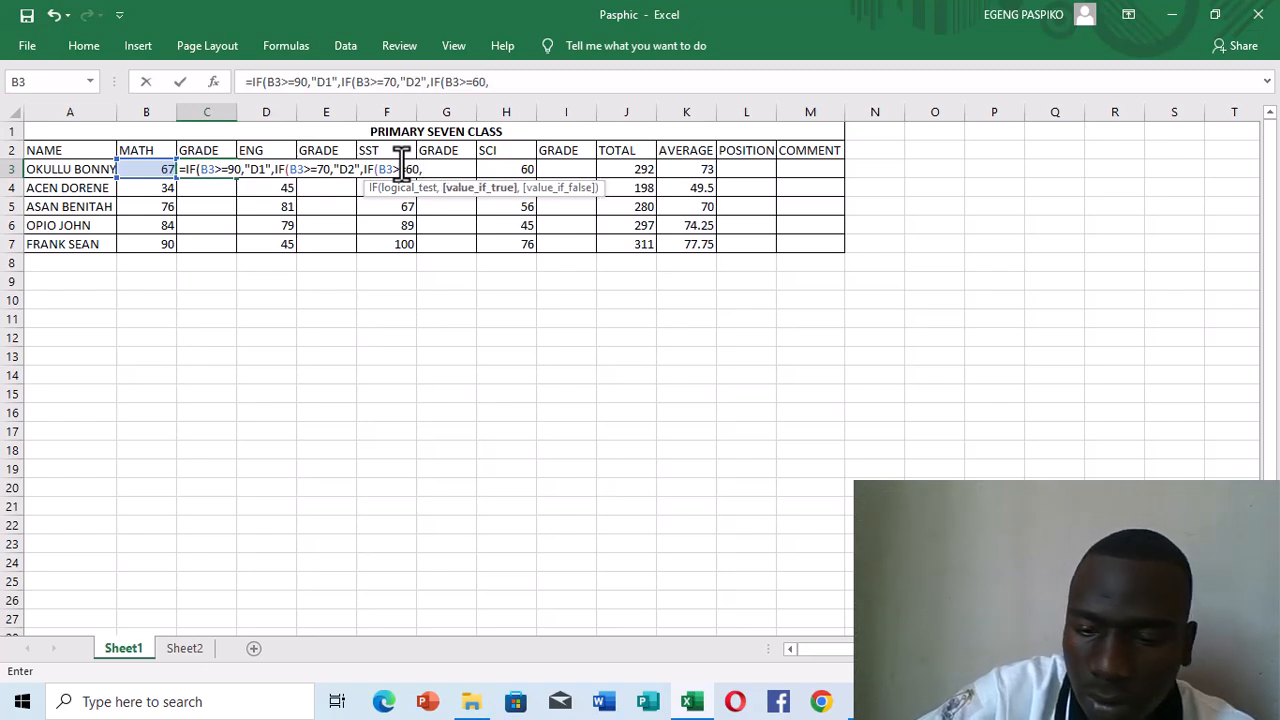
text(")
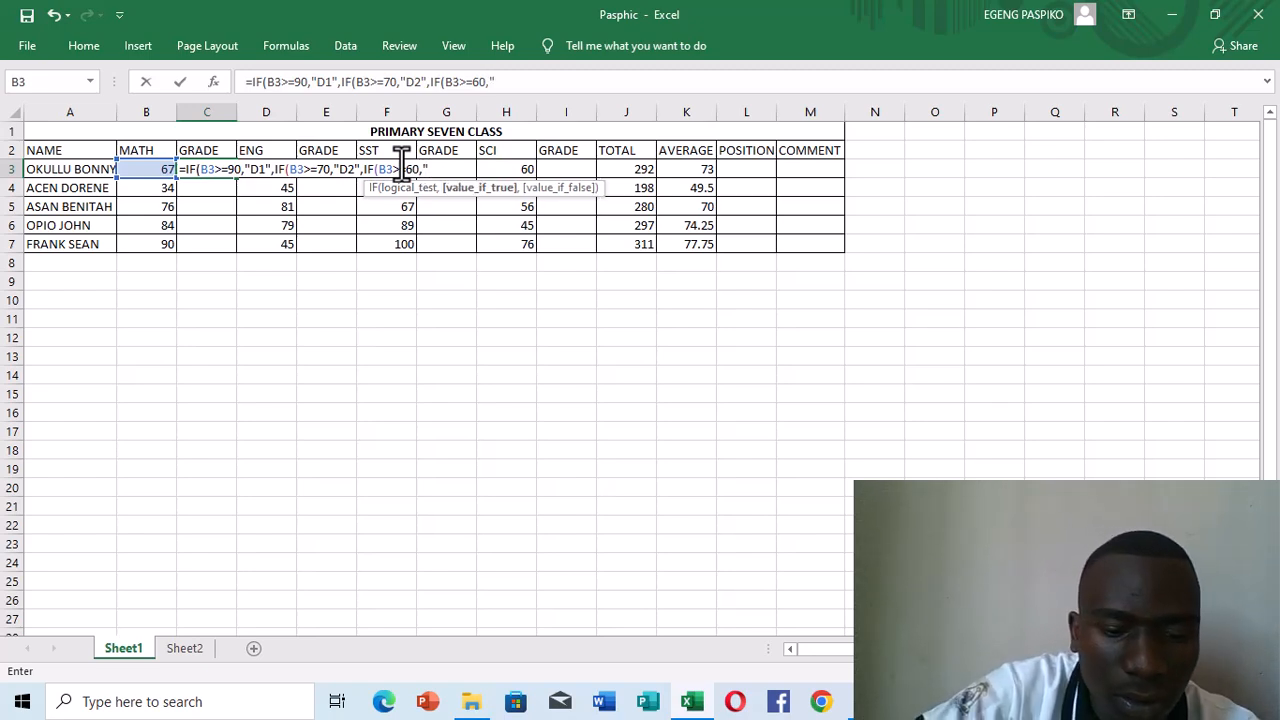
text(C3)
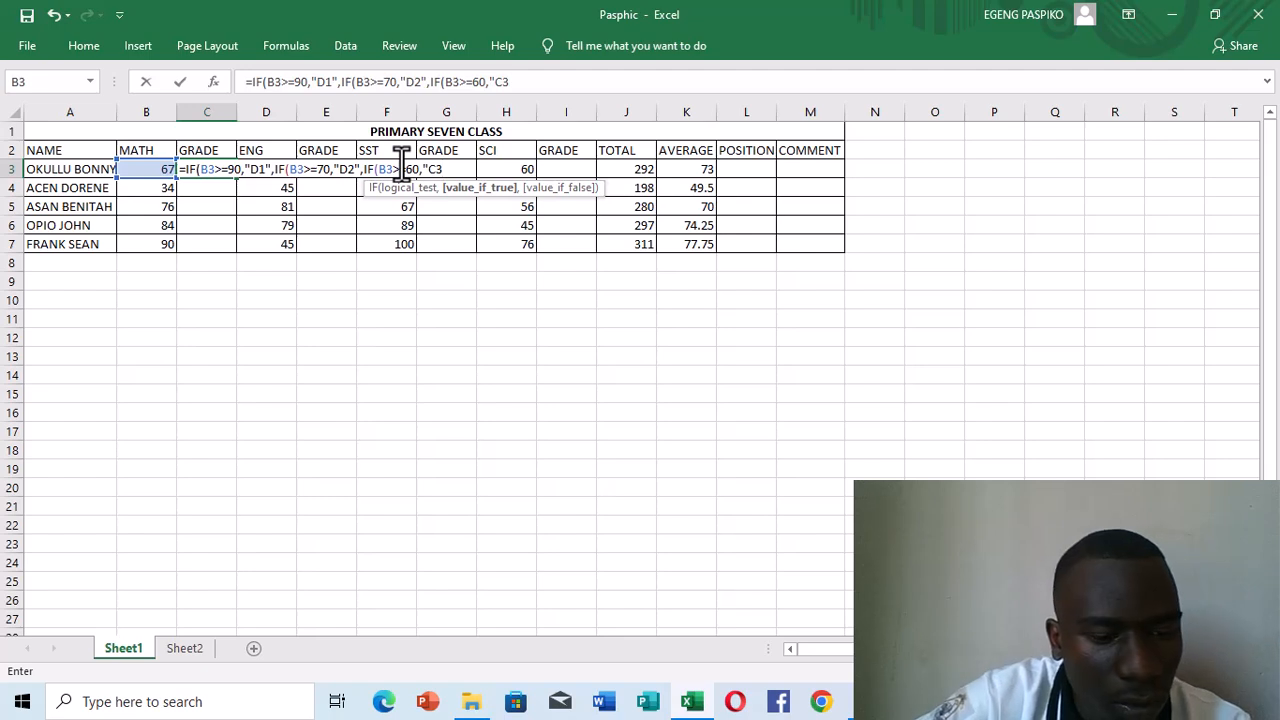
text(",)
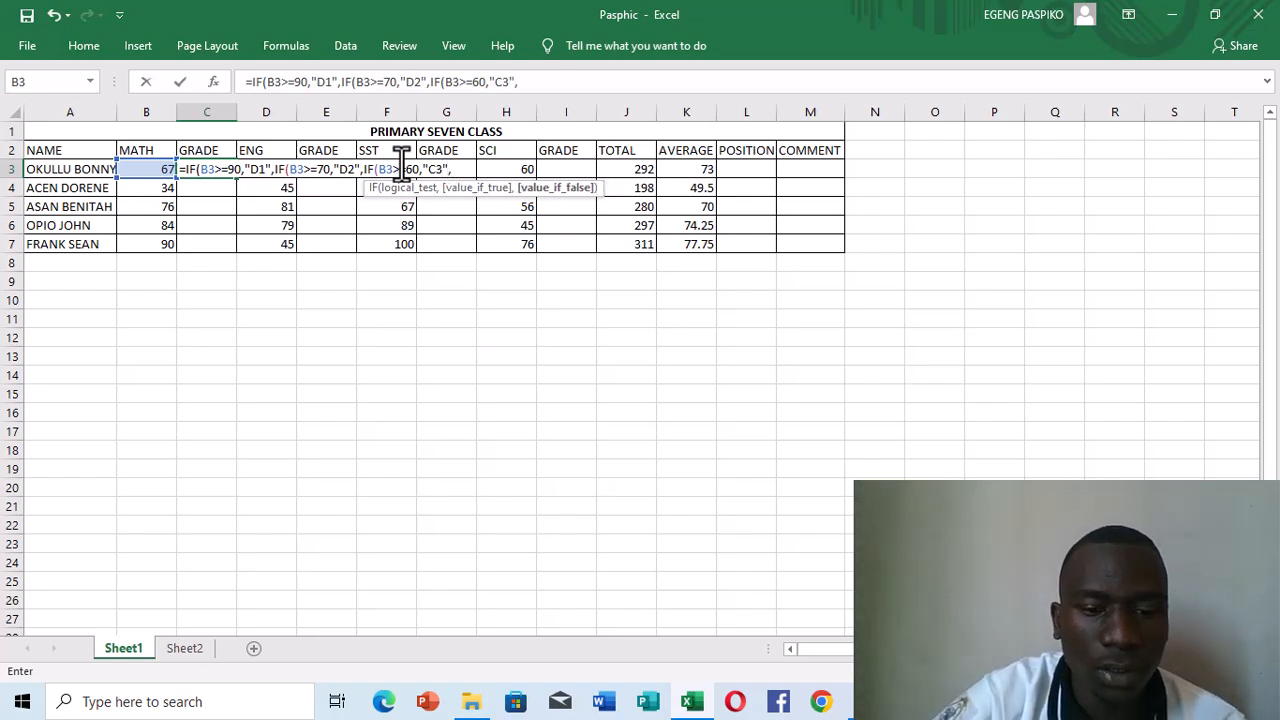
Add a fourth nested condition to the C3 formula, IF(B3>=30,"PASS", to award PASS for marks of at least 30.
text(IF)
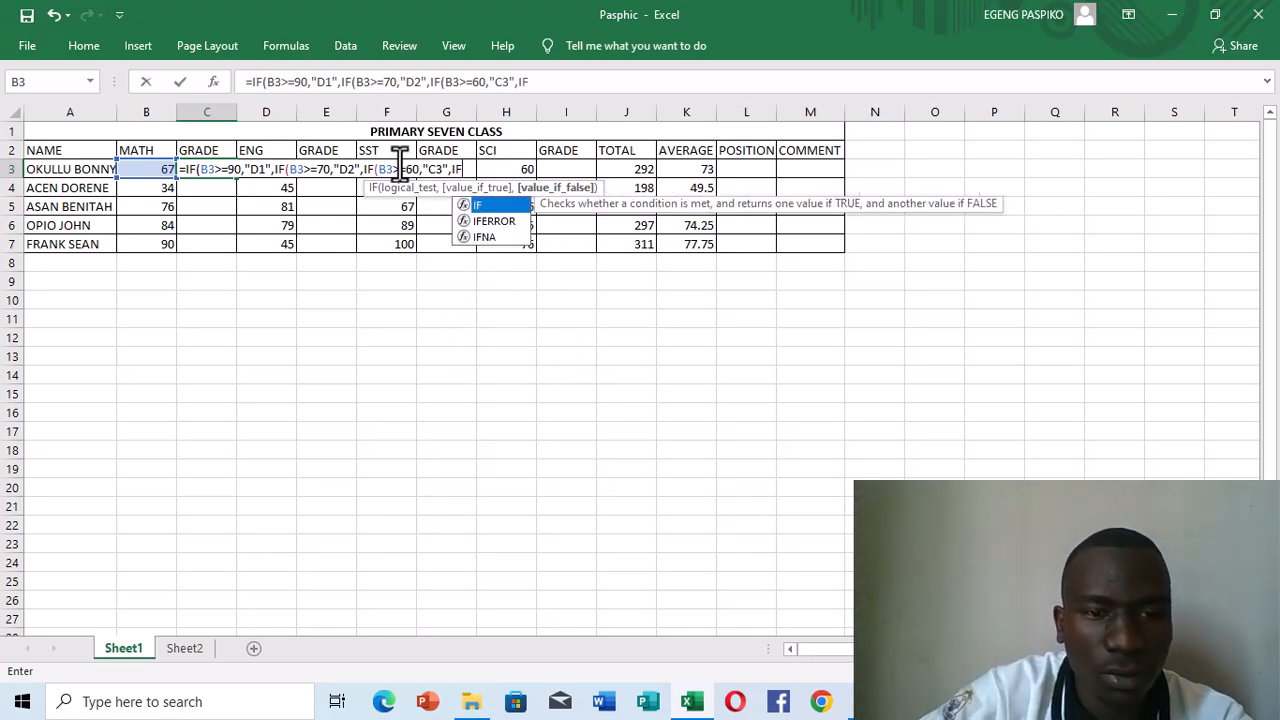
text(()
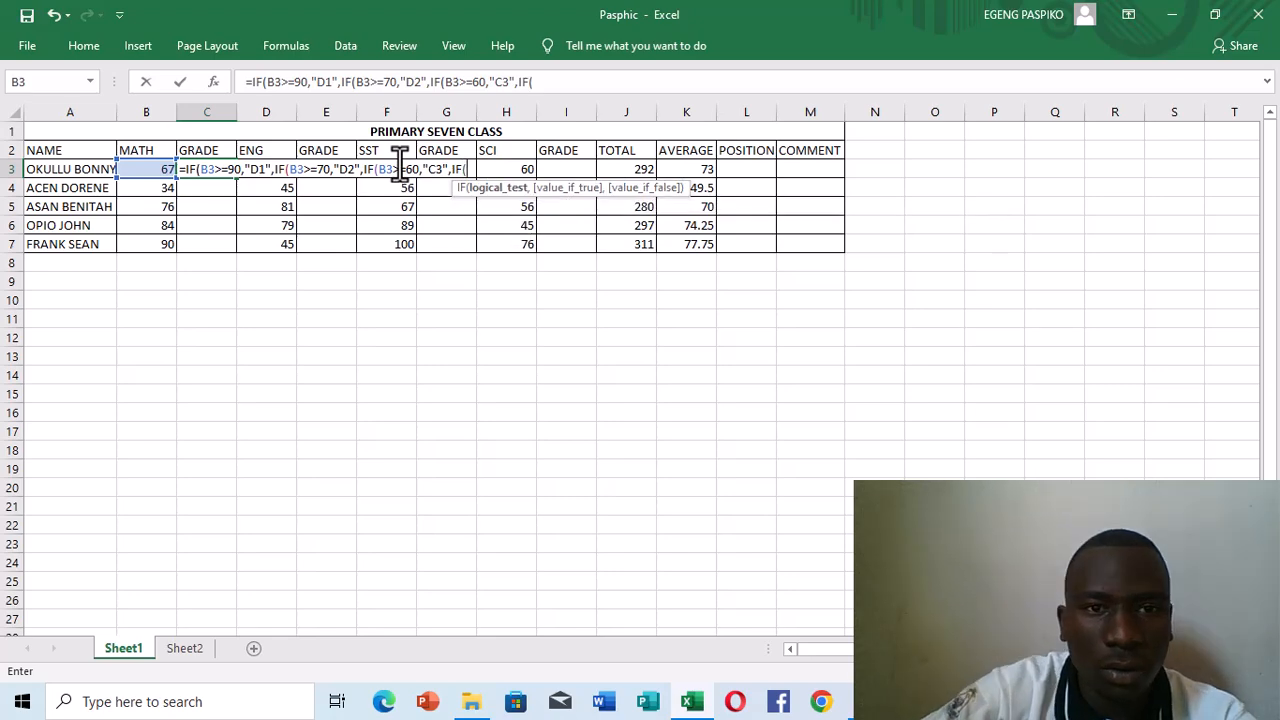
click(161, 170)
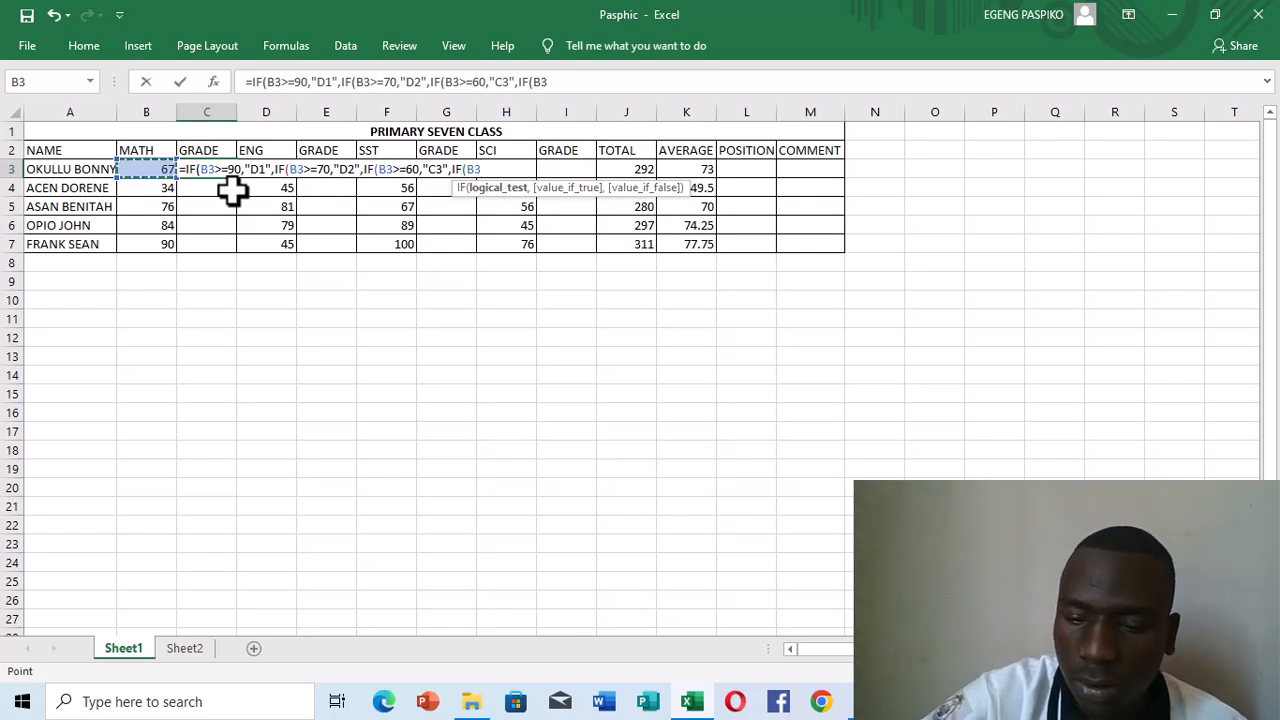
text(>)
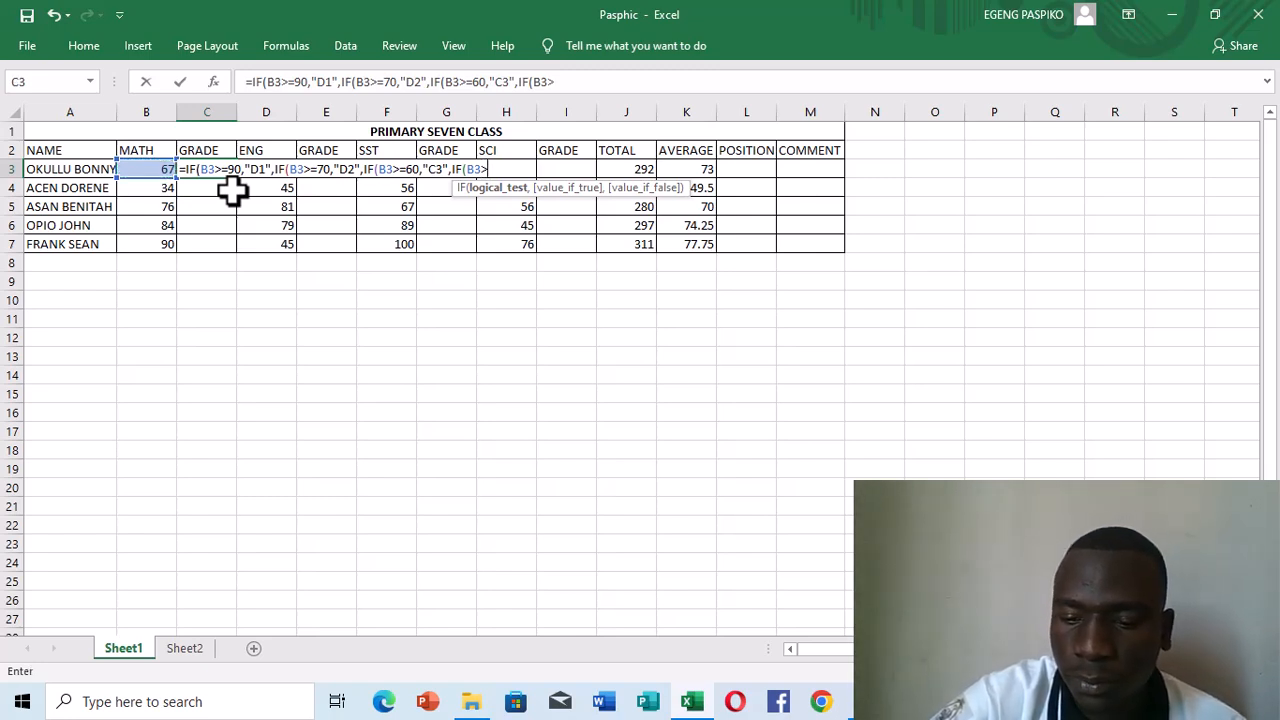
text(=)
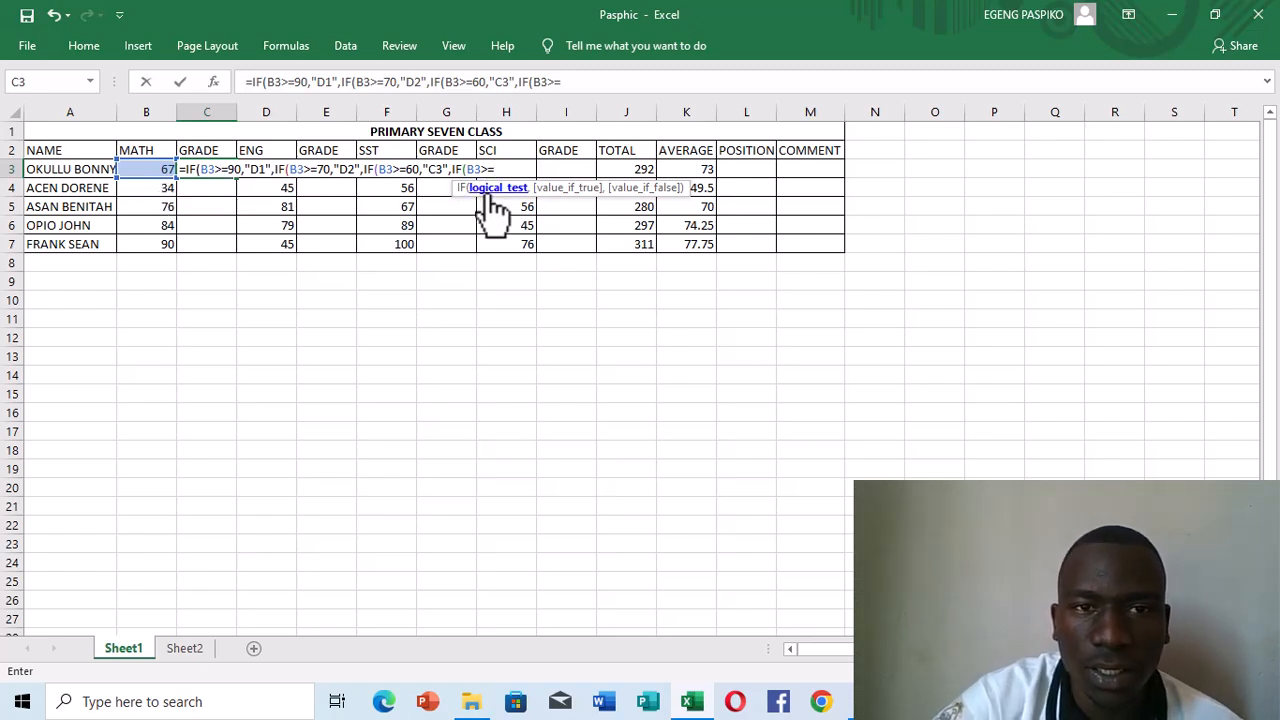
text(3)
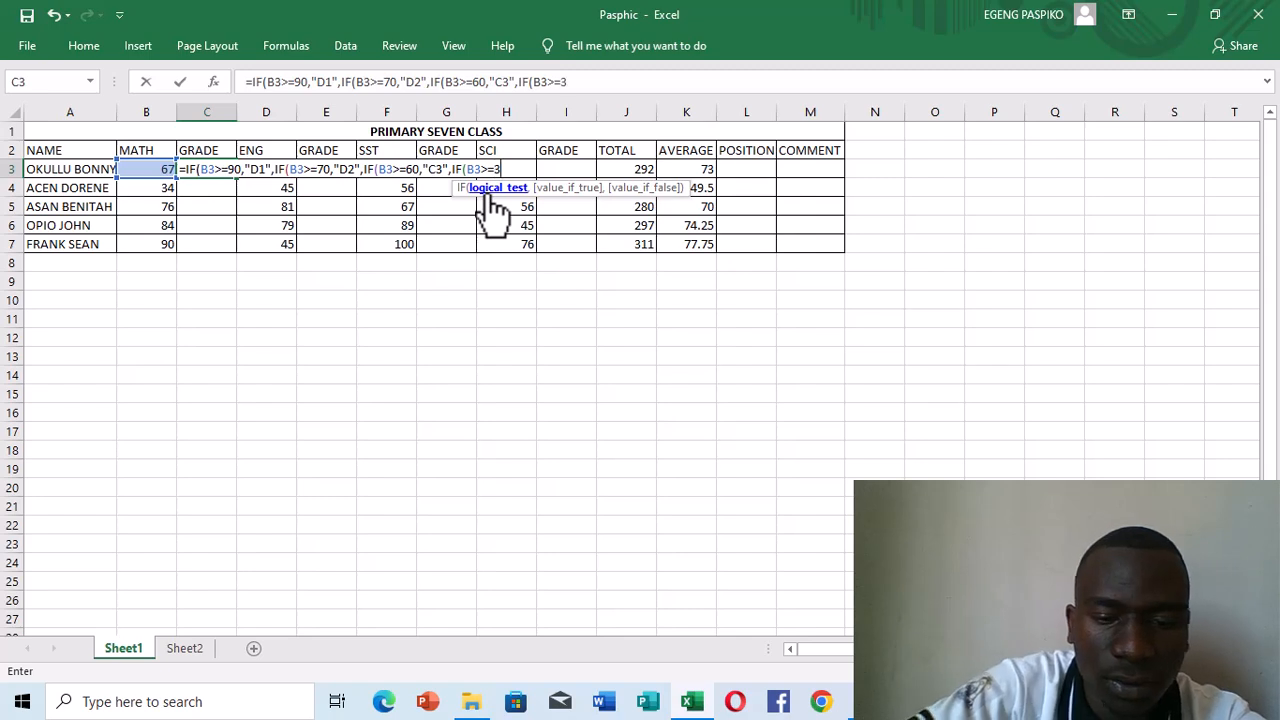
text(0)
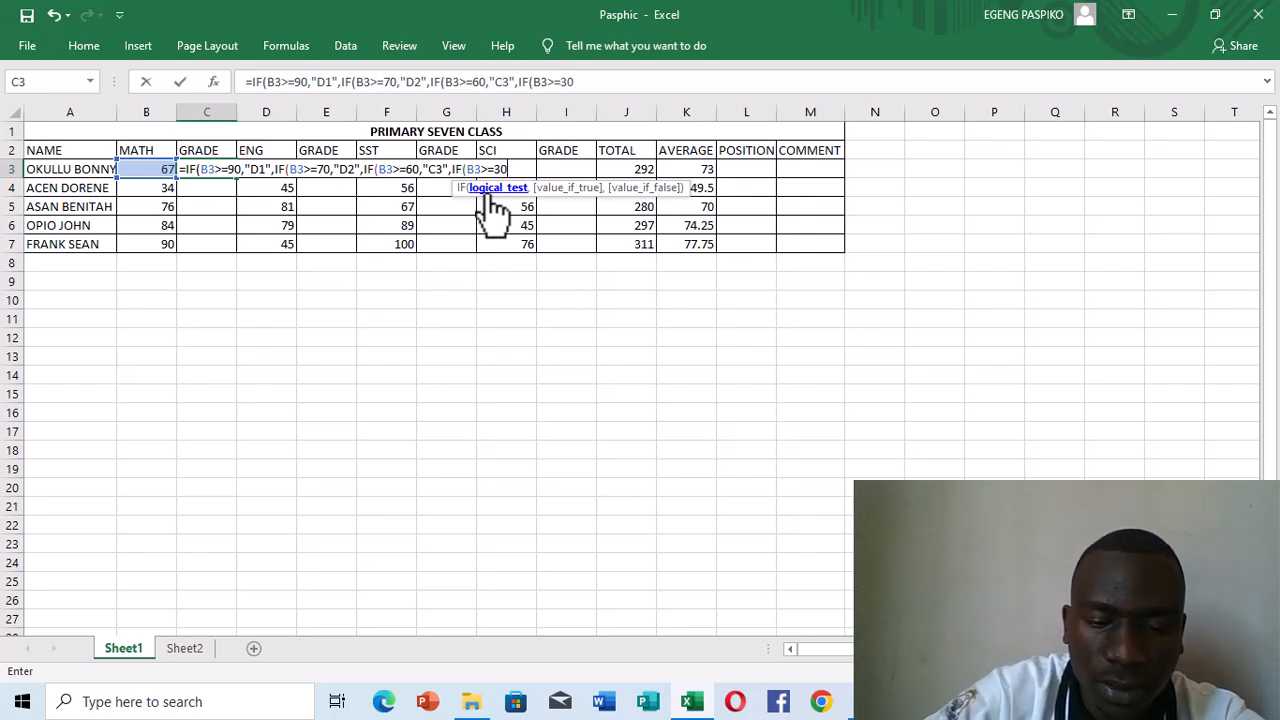
text(,)
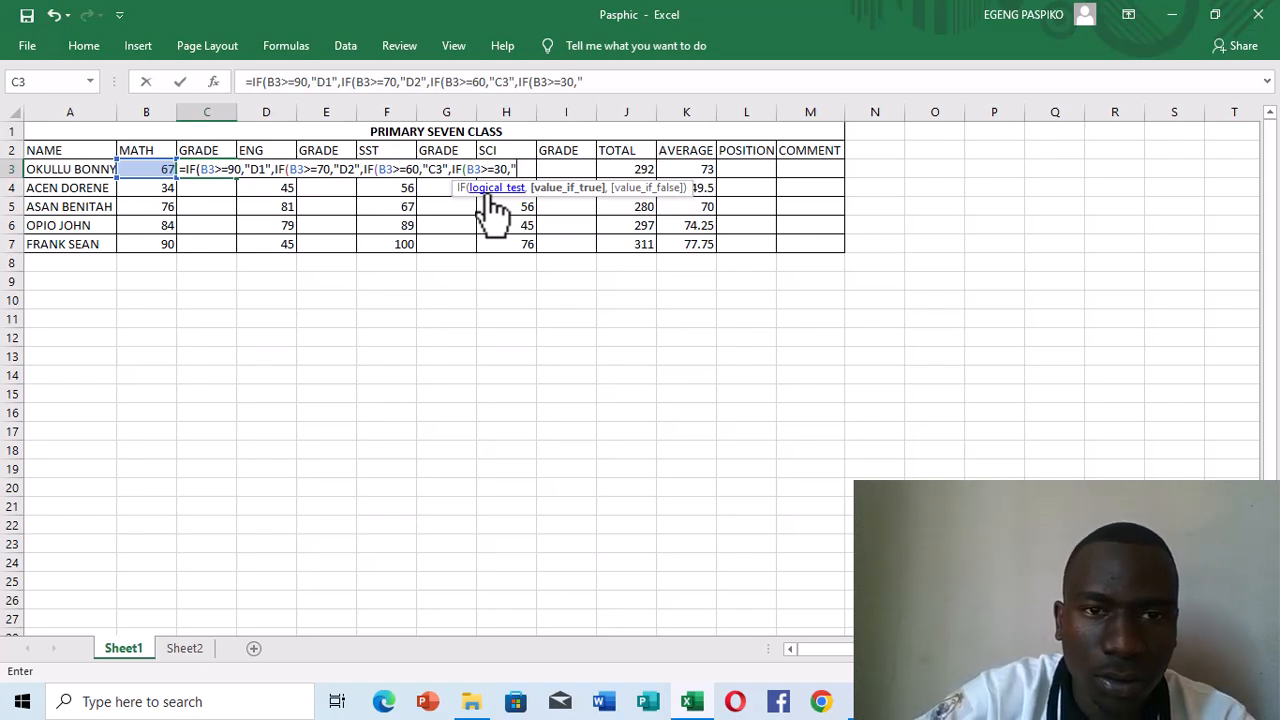
text("PASS)
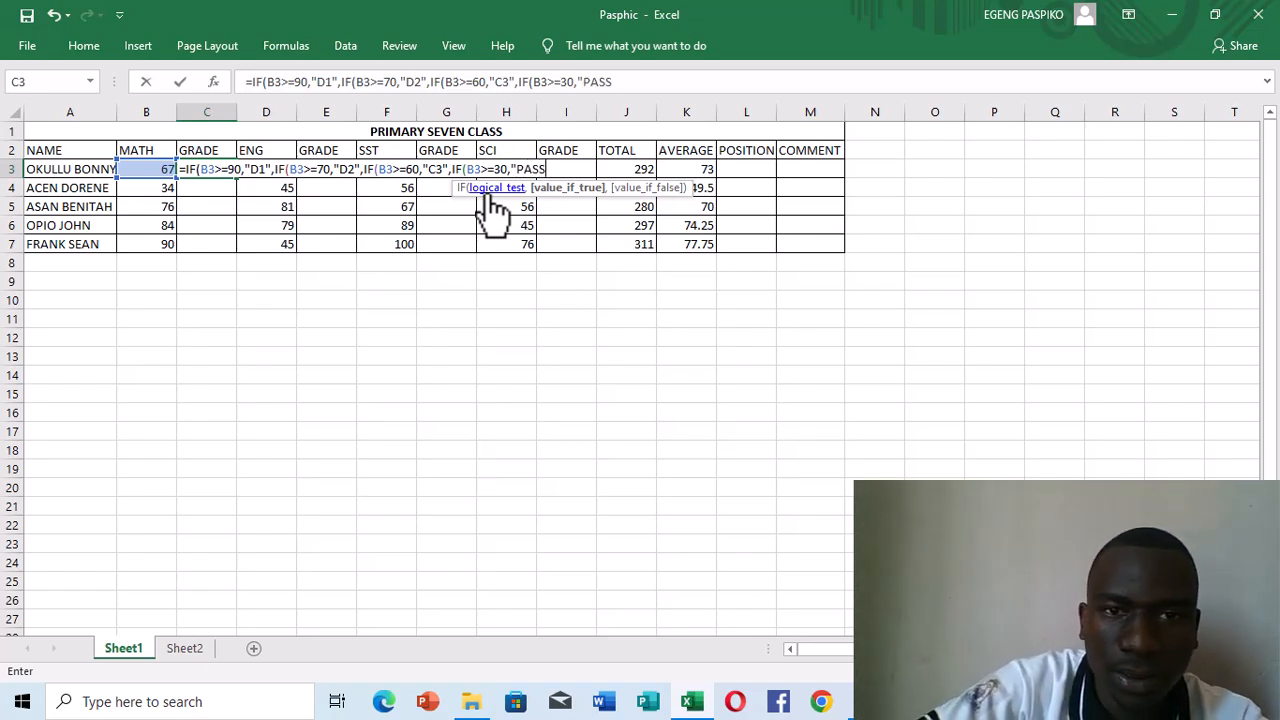
text(")
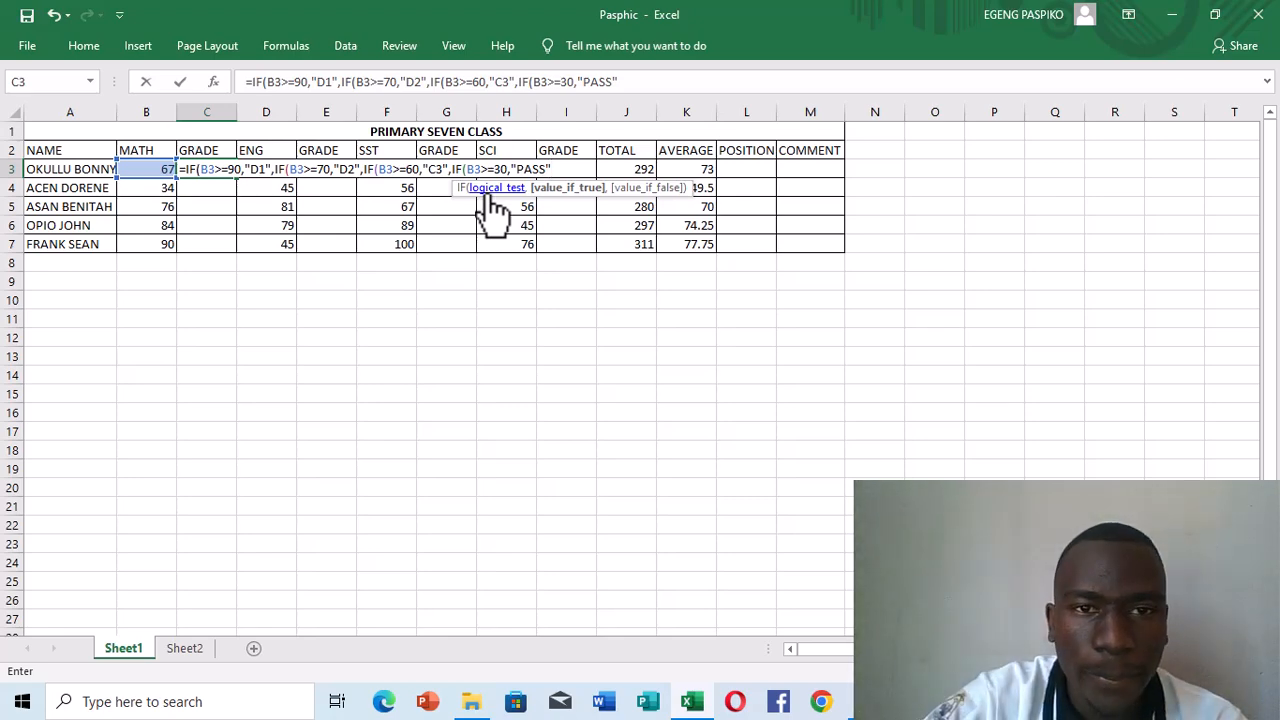
Complete the nested IF formula in C3 with four closing parentheses and fill it down the MATH GRADE column through C7.
text())
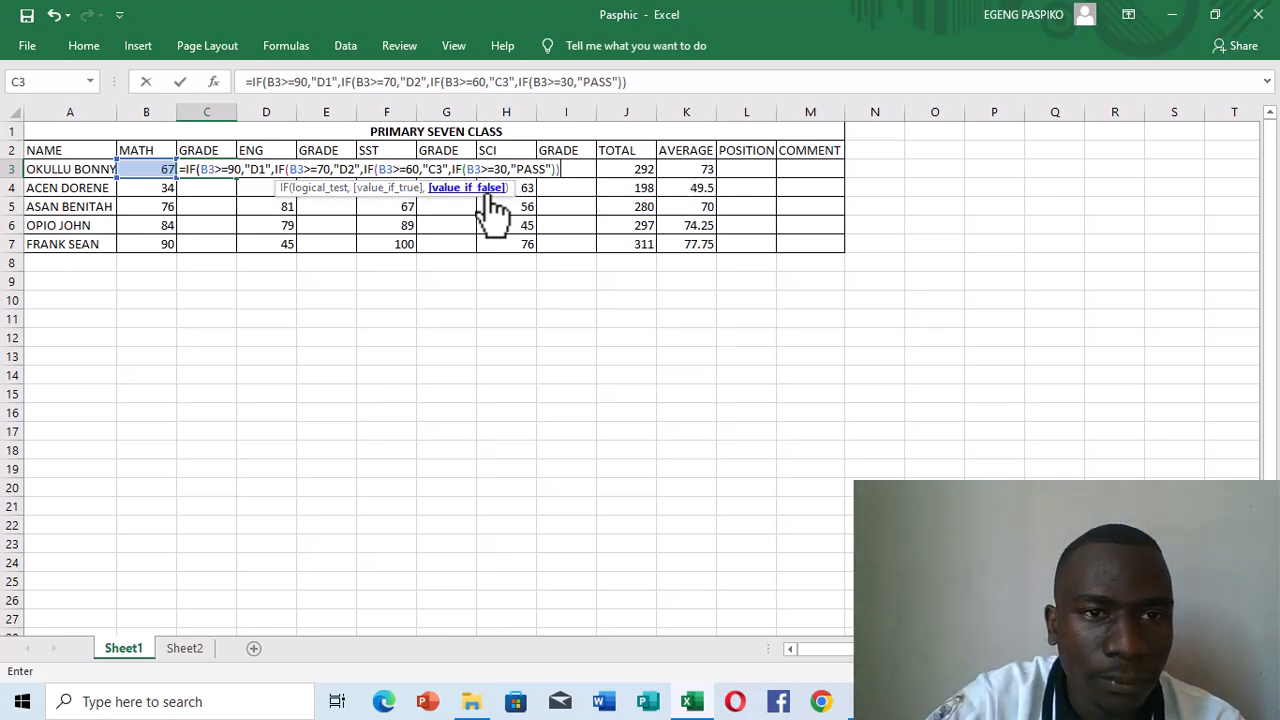
text()))
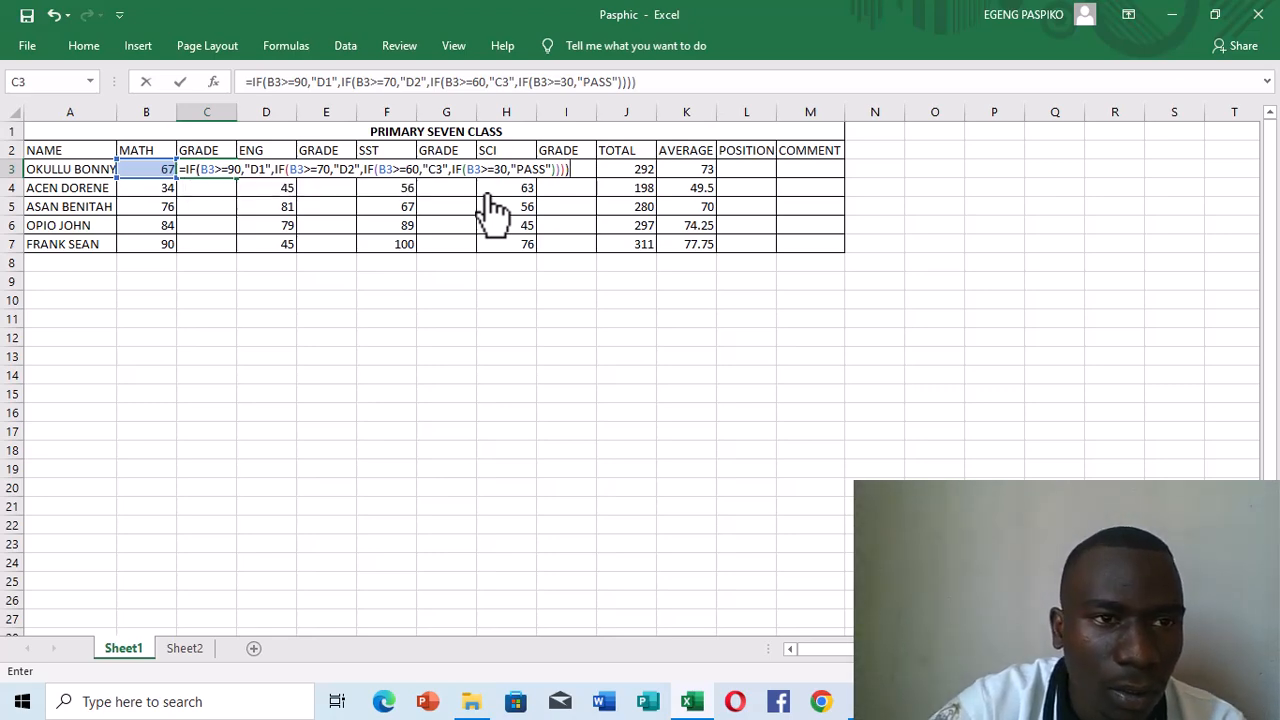
key(Return)
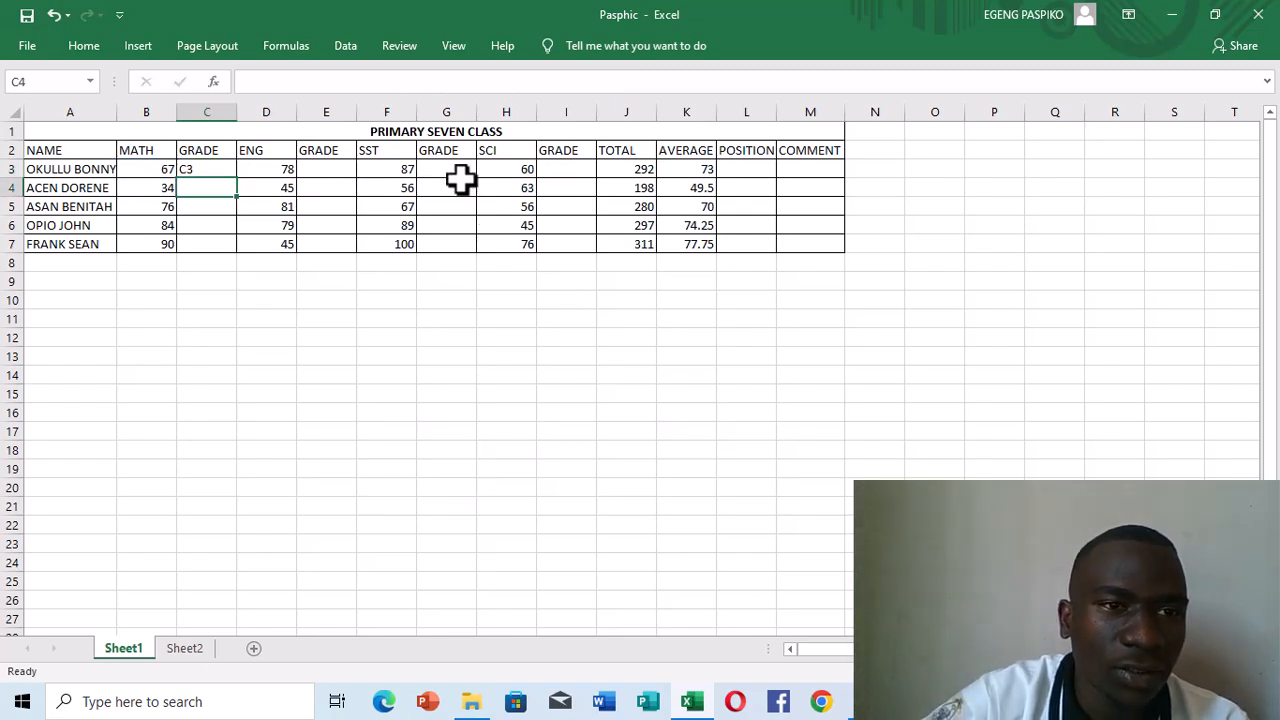
click(222, 170)
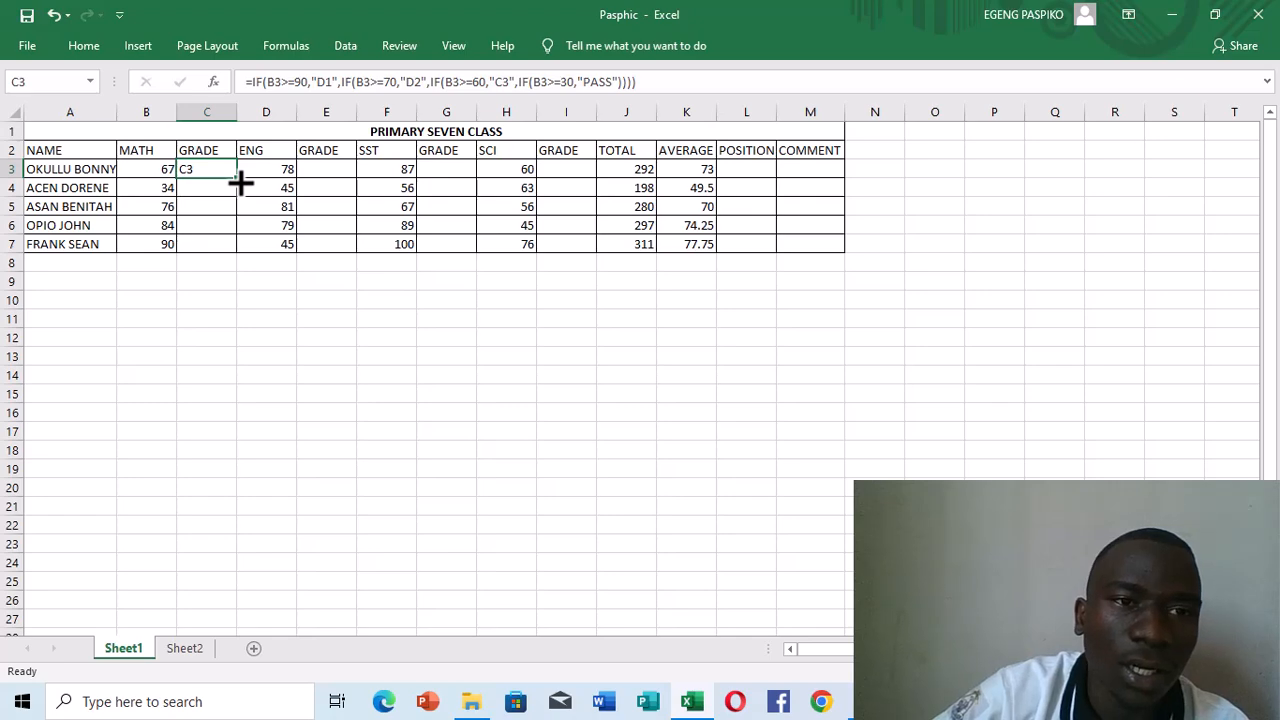
double_click(238, 179)
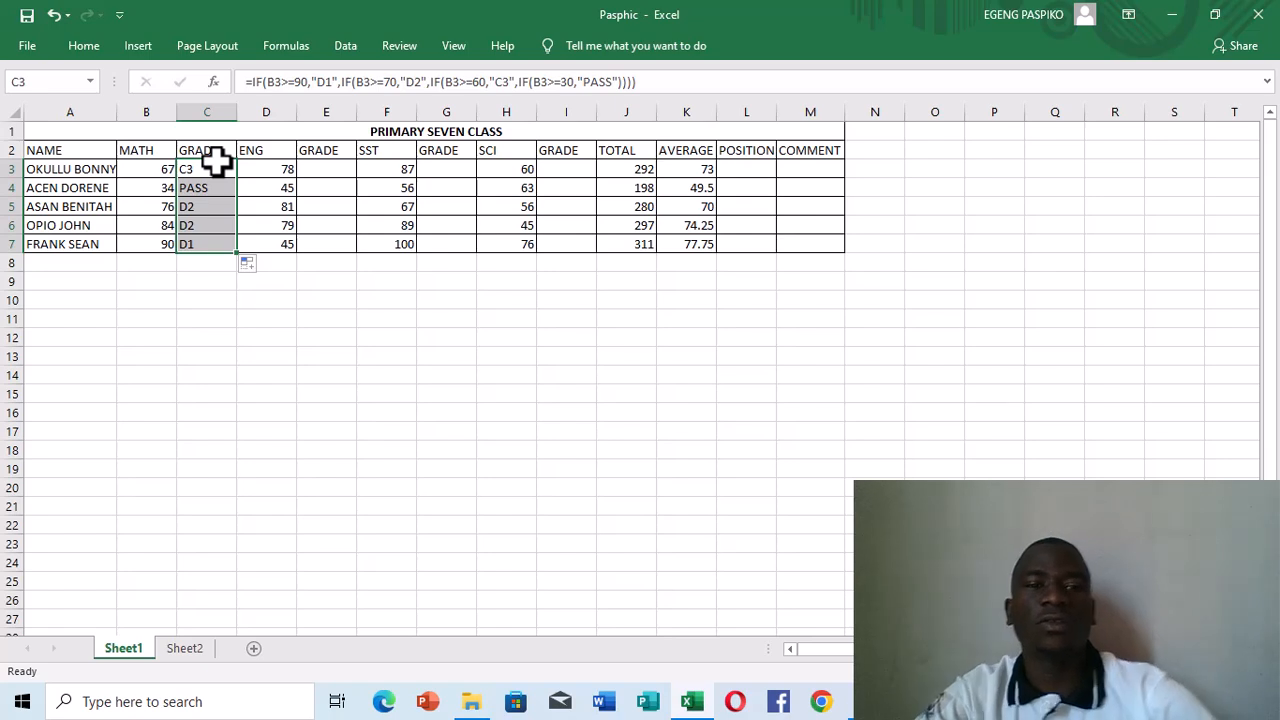
Begin an IF formula in E3, the first ENG GRADE cell, correcting it to read =IF(.
click(312, 174)
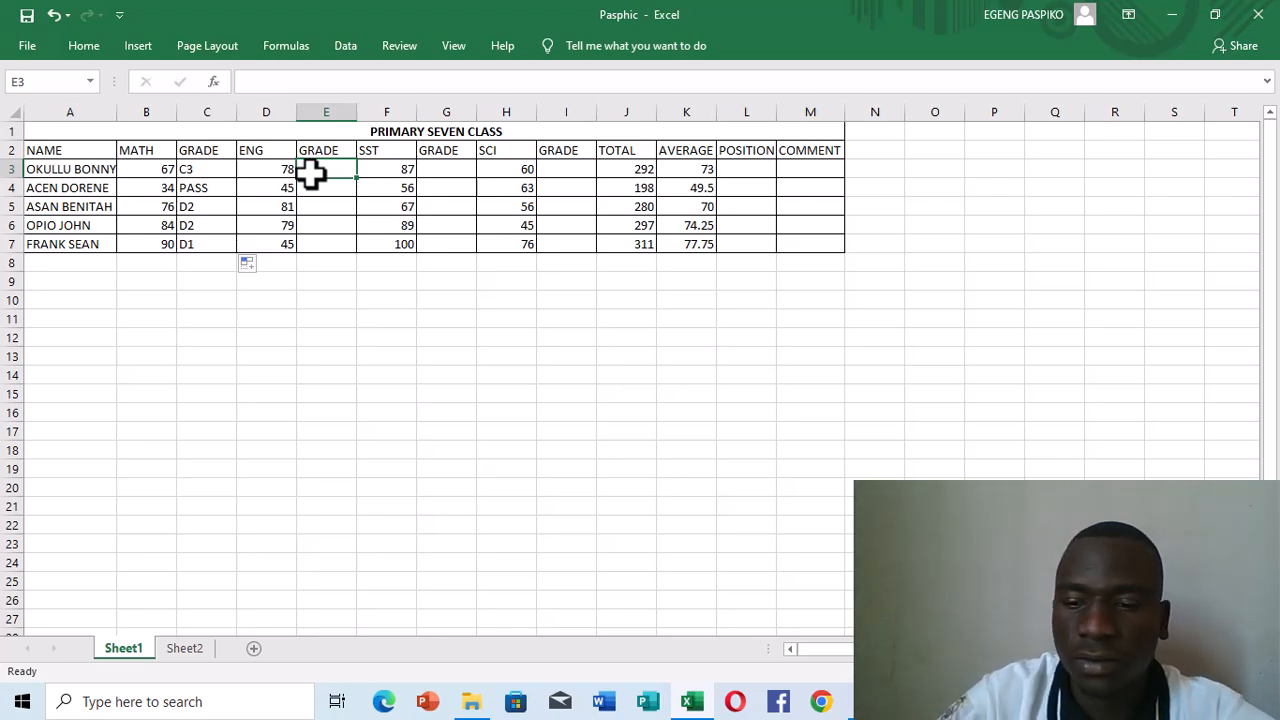
text(=)
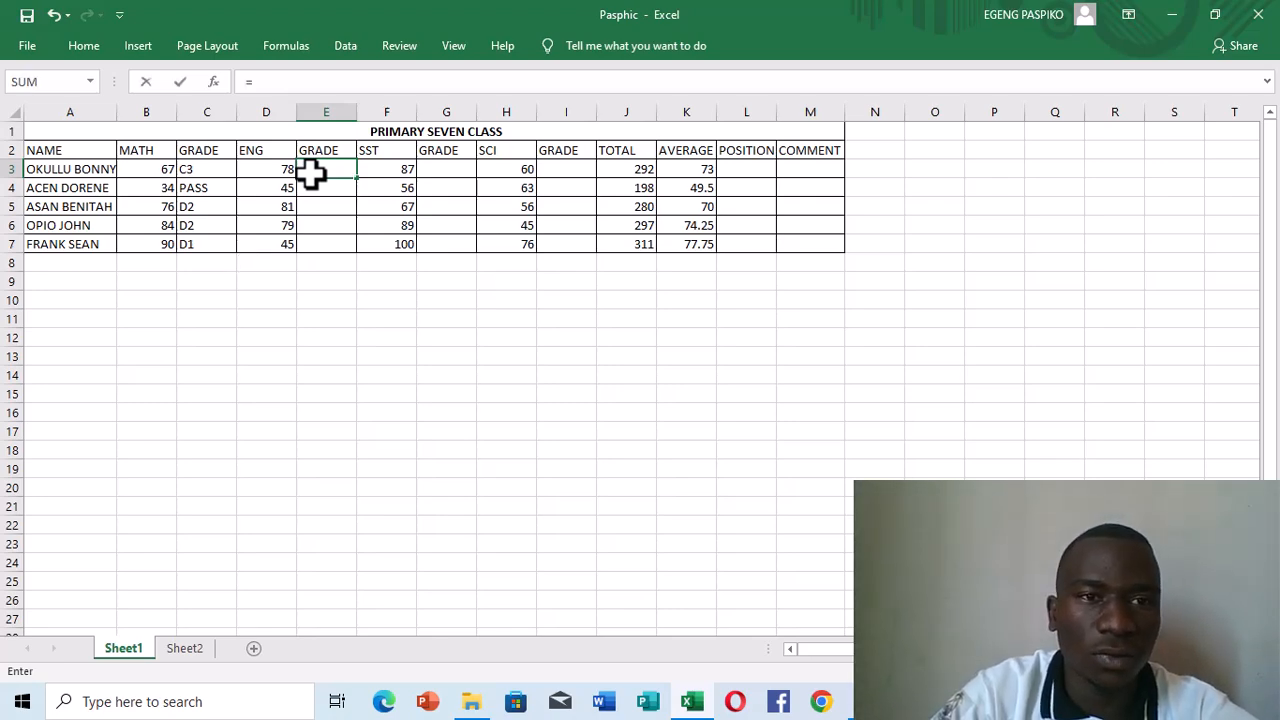
text(IF)
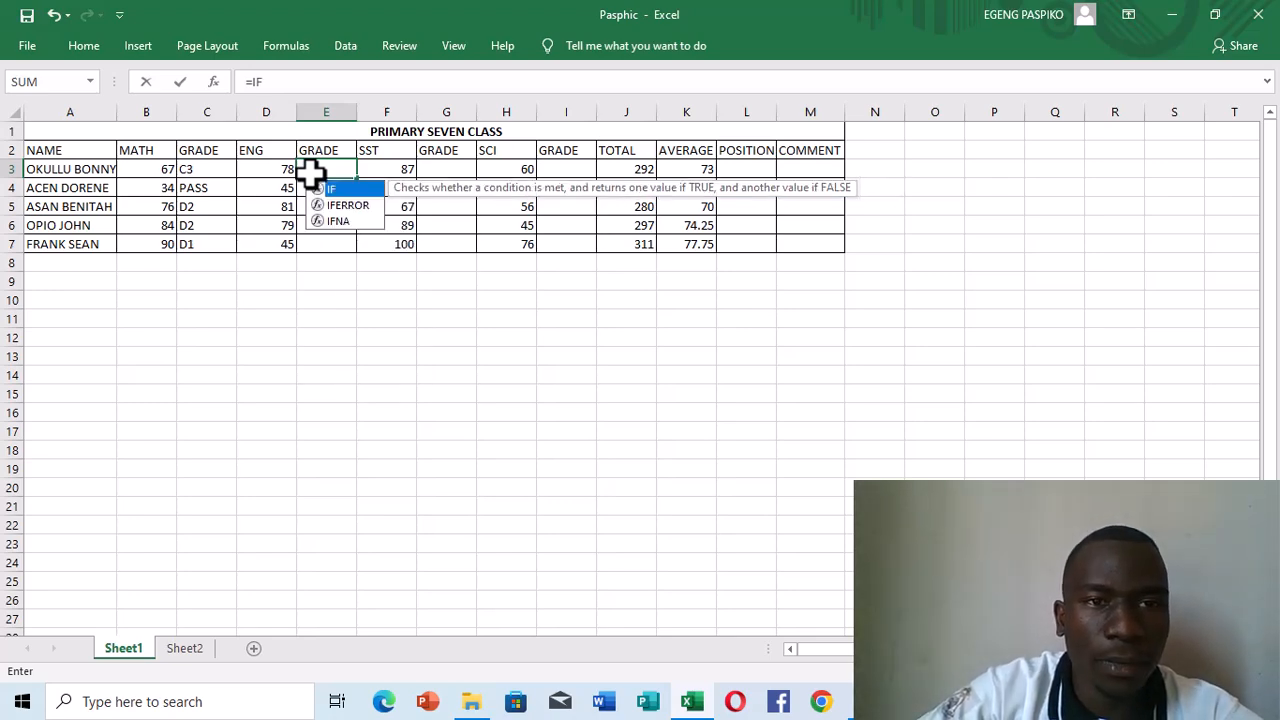
click(311, 175)
text(()
click(283, 175)
key(BackSpace)
key(BackSpace)
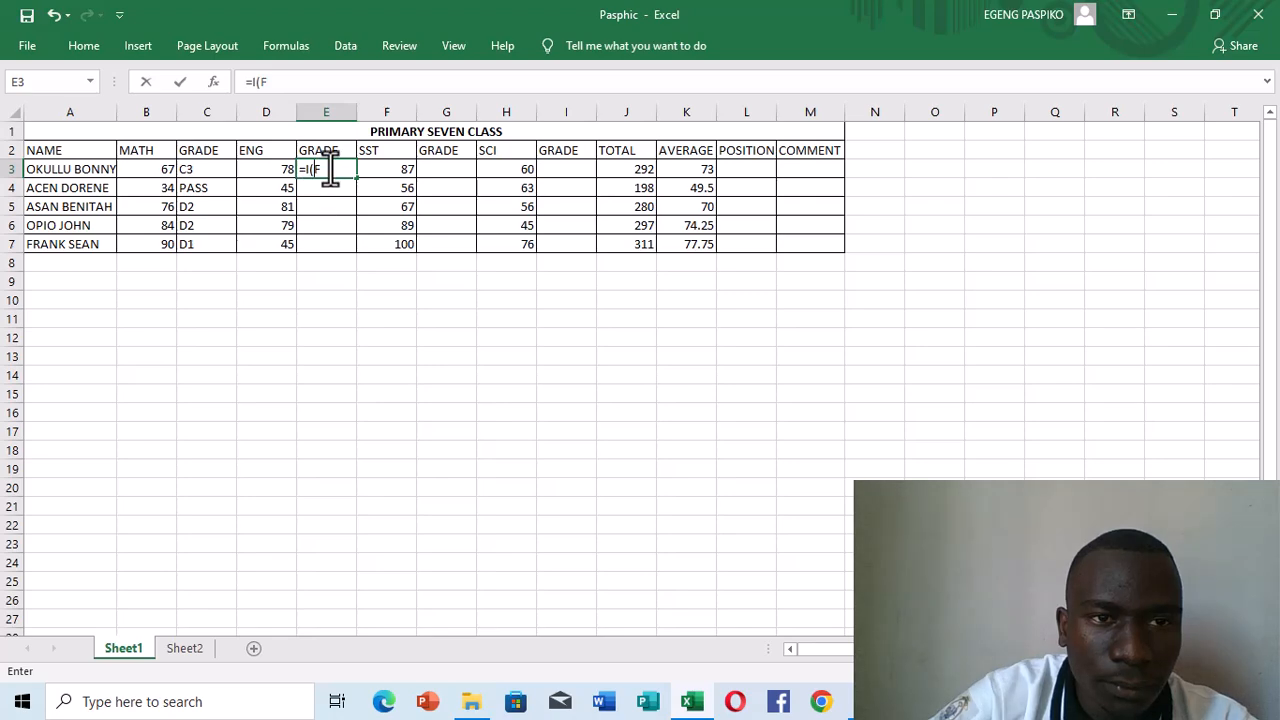
key(BackSpace)
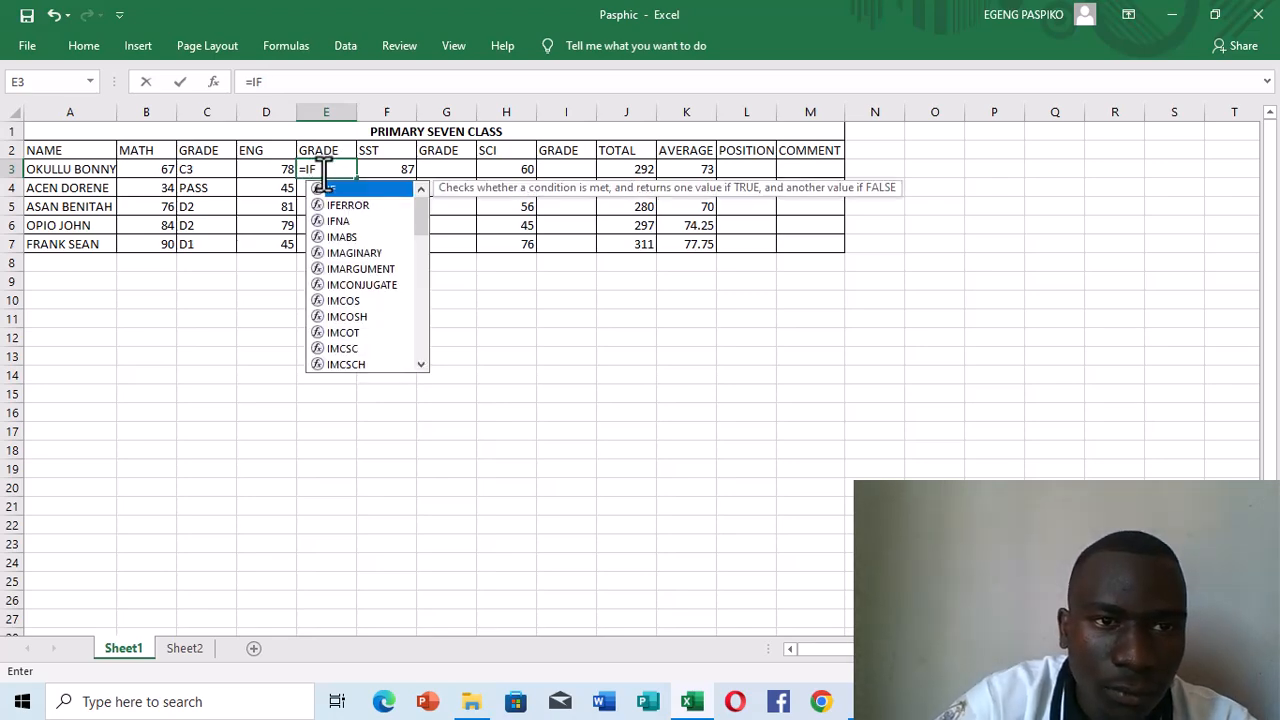
click(318, 170)
click(318, 170)
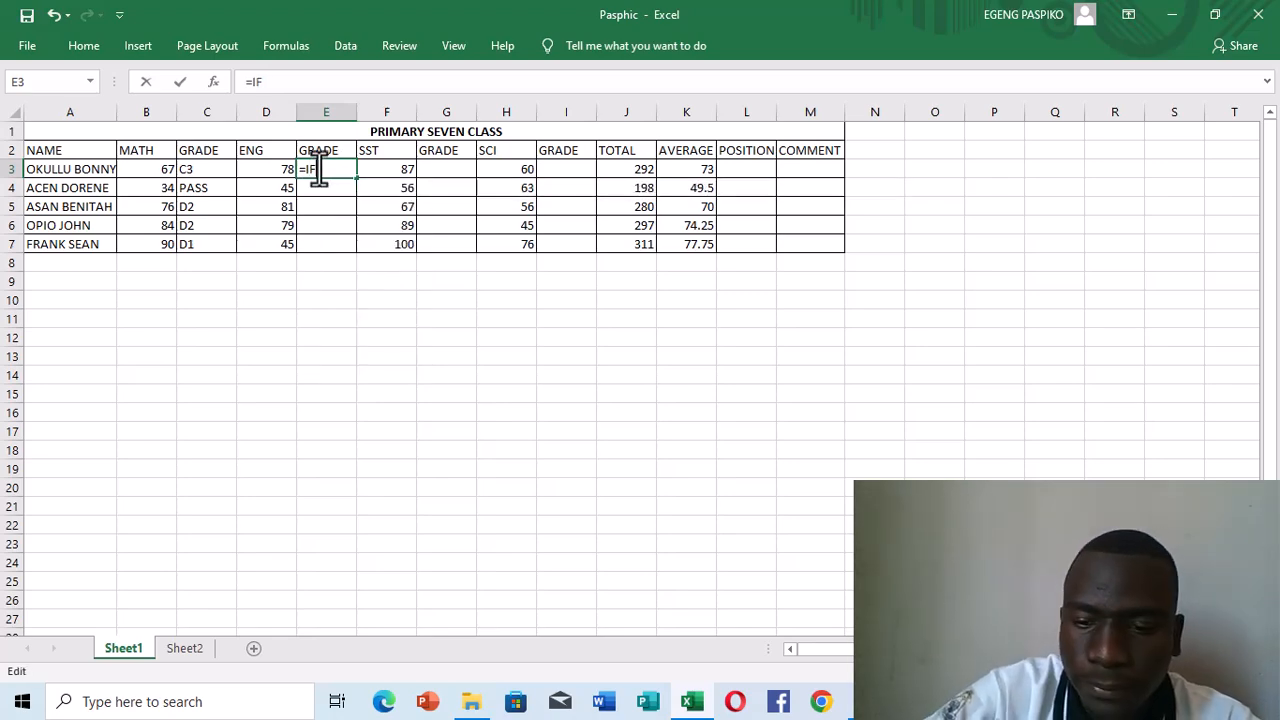
text(()
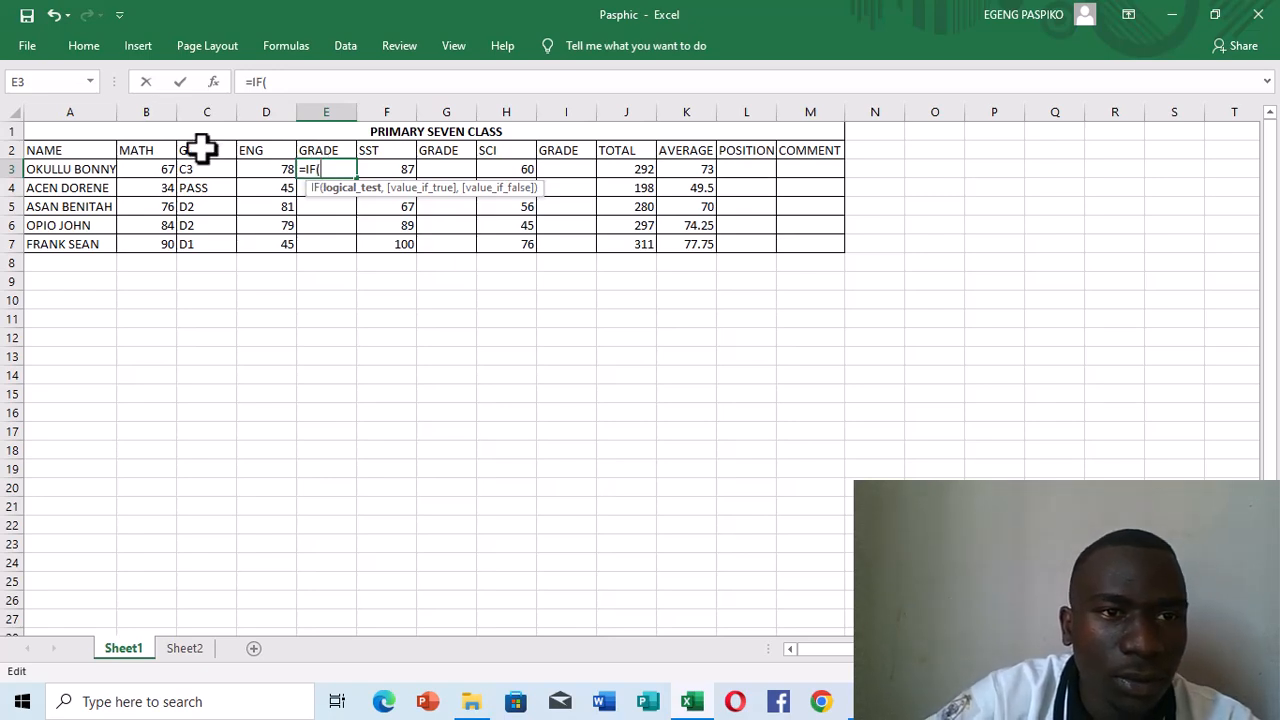
Add the first condition D3>=70,"D2", to the E3 formula to award D2 for ENG marks of at least 70.
click(260, 170)
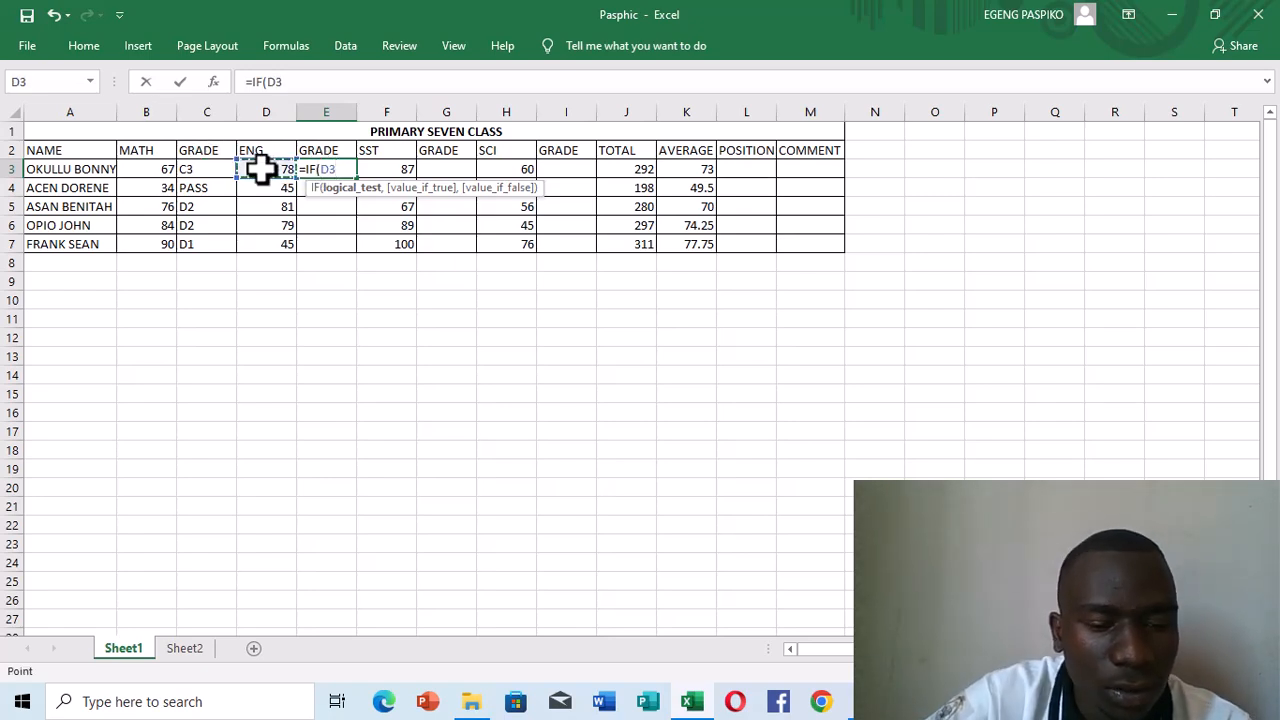
text(>=)
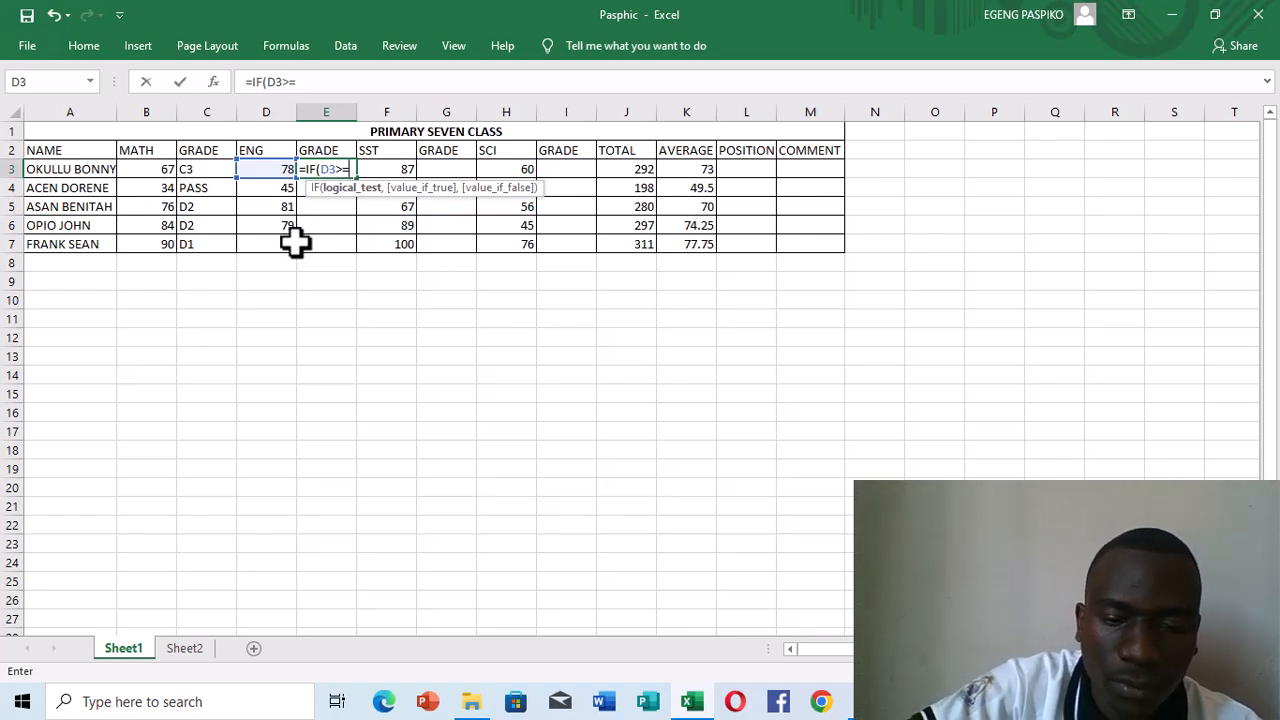
text(70)
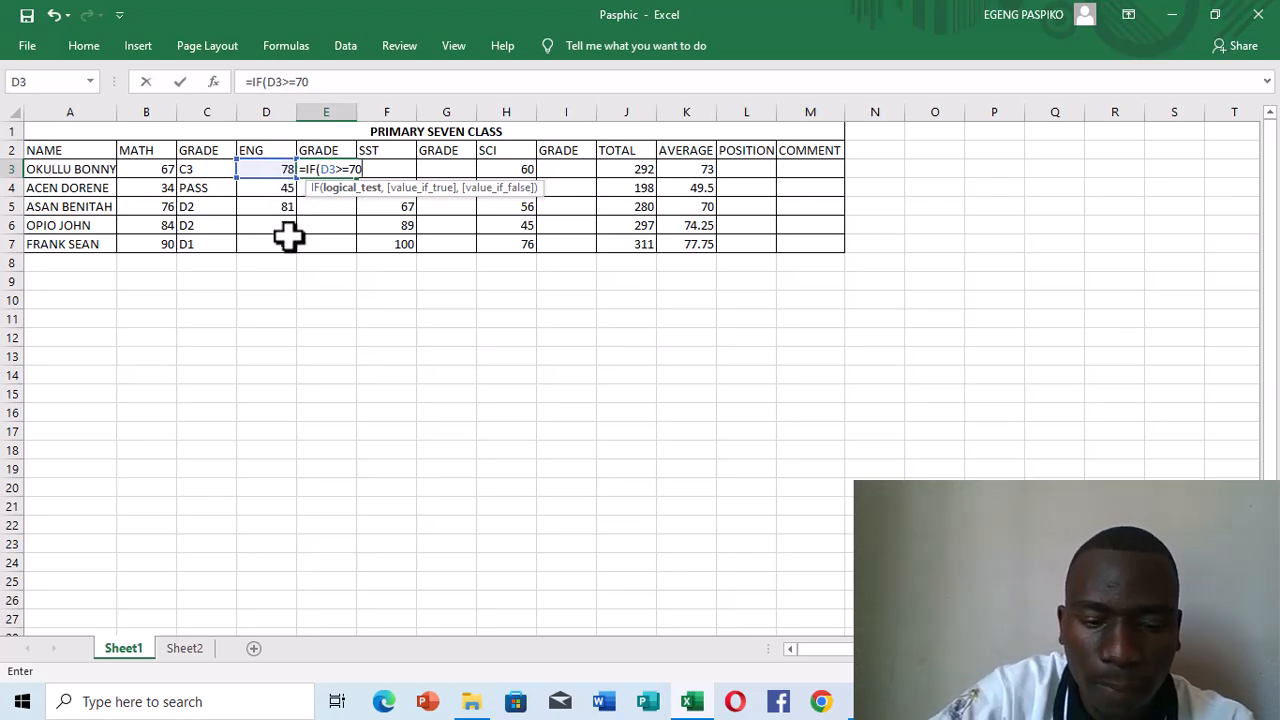
text(,)
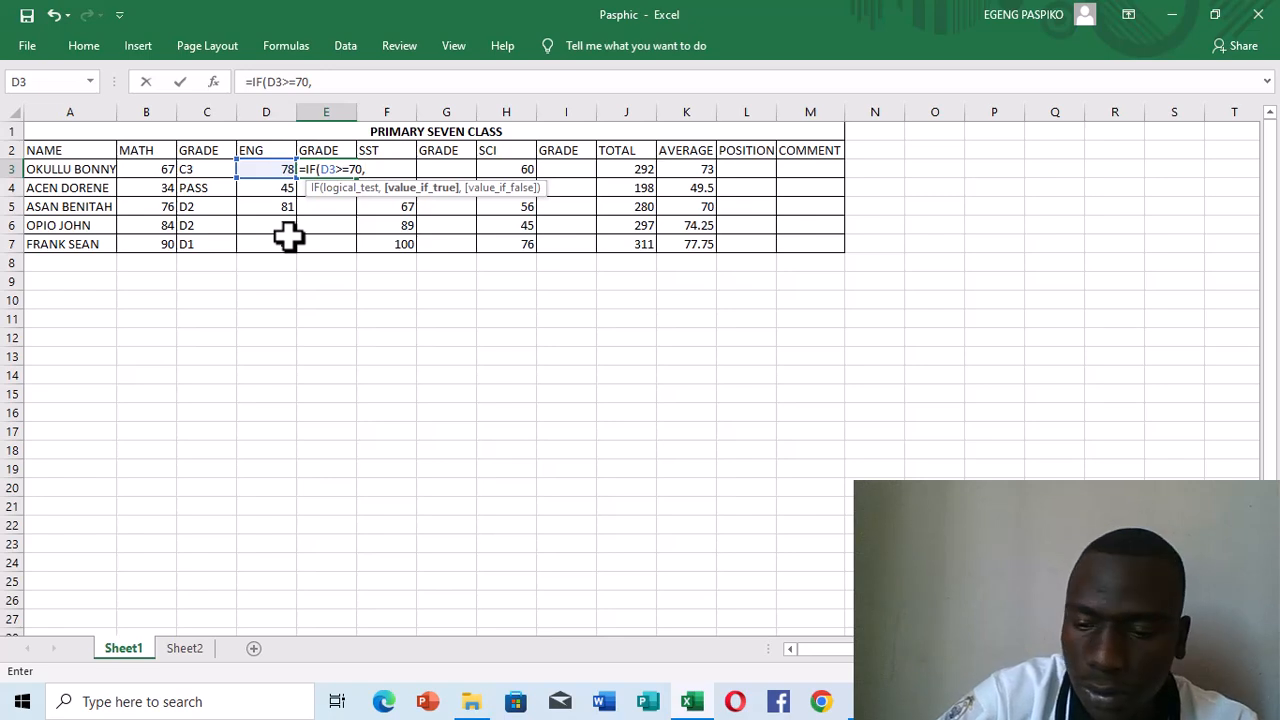
text("D2)
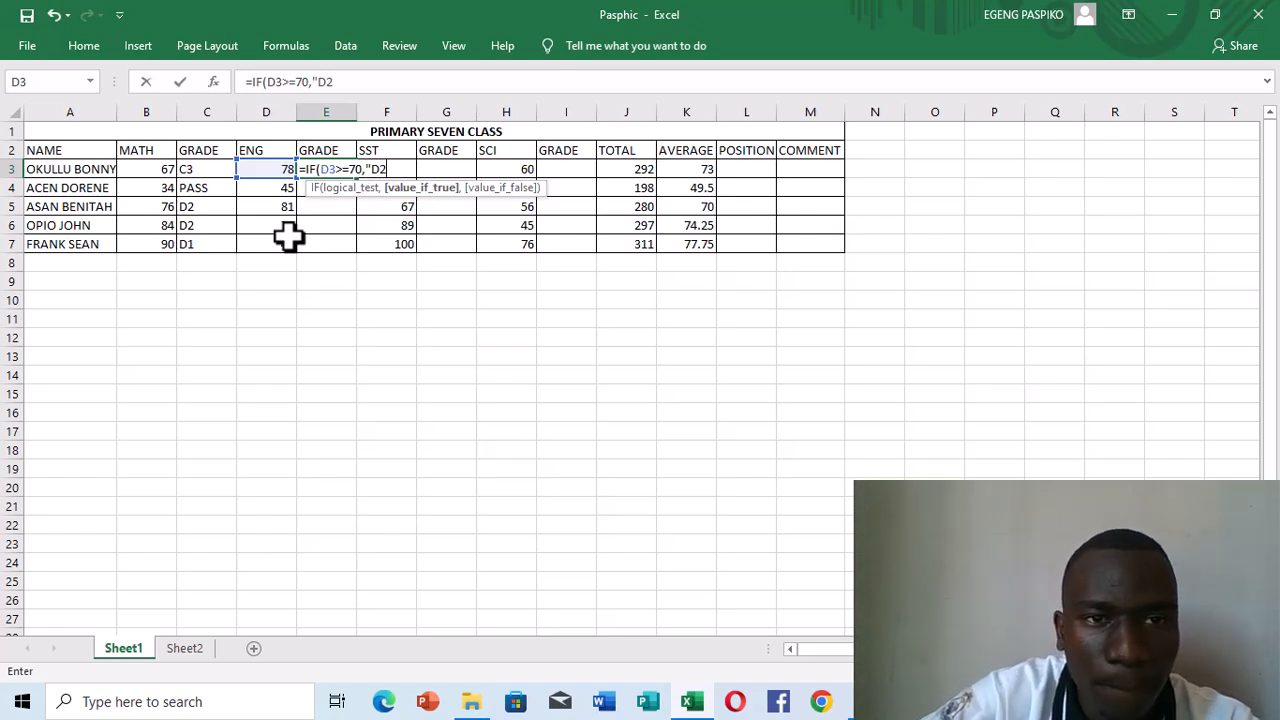
text(",)
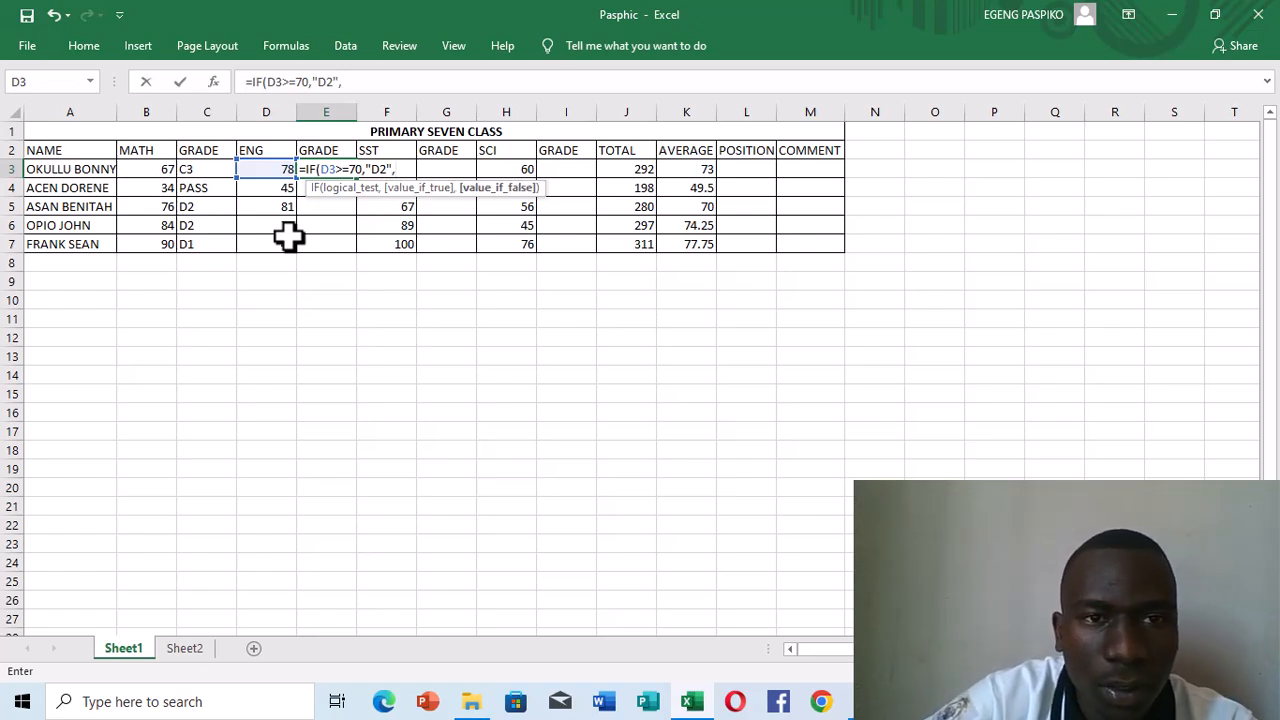
Extend the E3 formula with a nested IF(D3>=45,"PASS" to award PASS for ENG marks of at least 45.
text(IF)
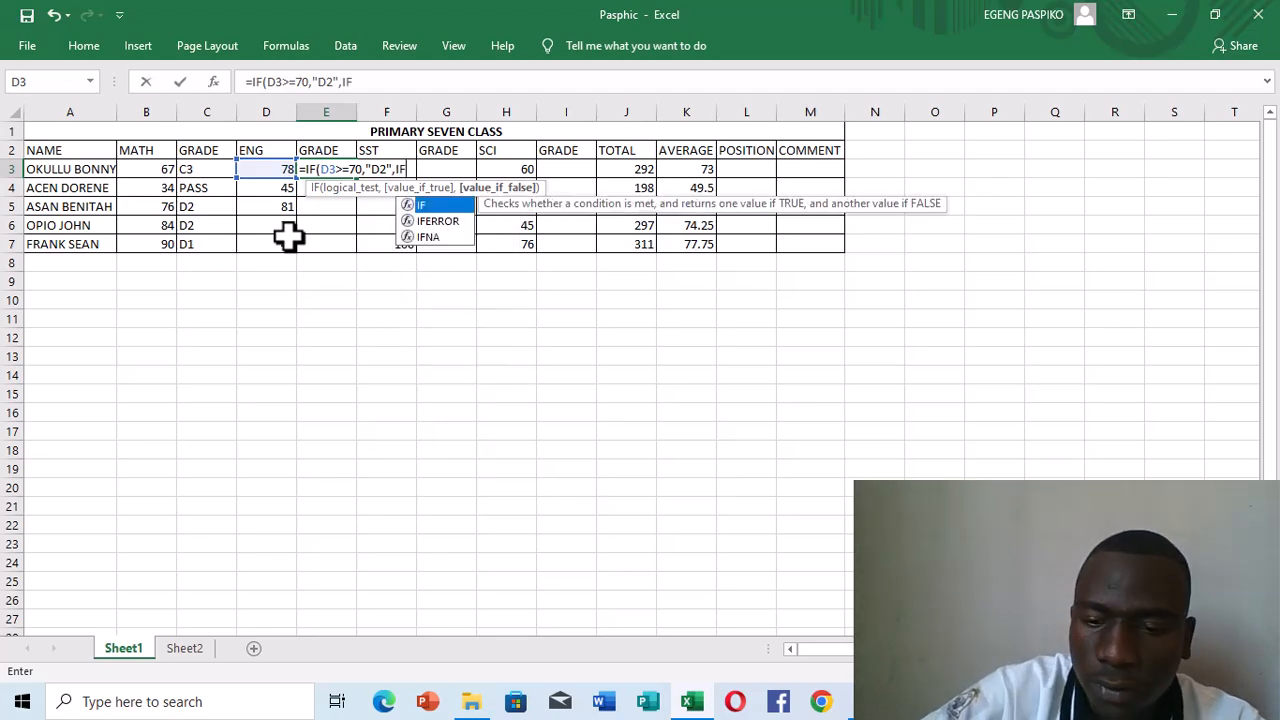
text(()
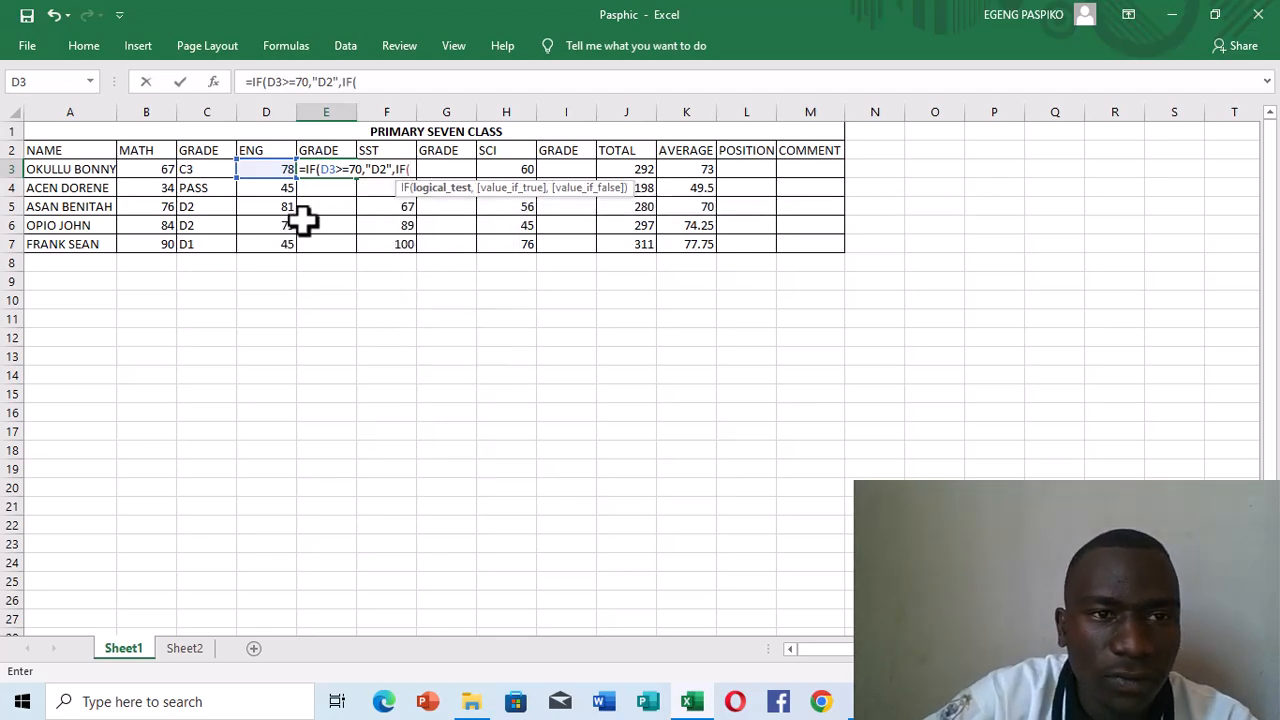
click(272, 170)
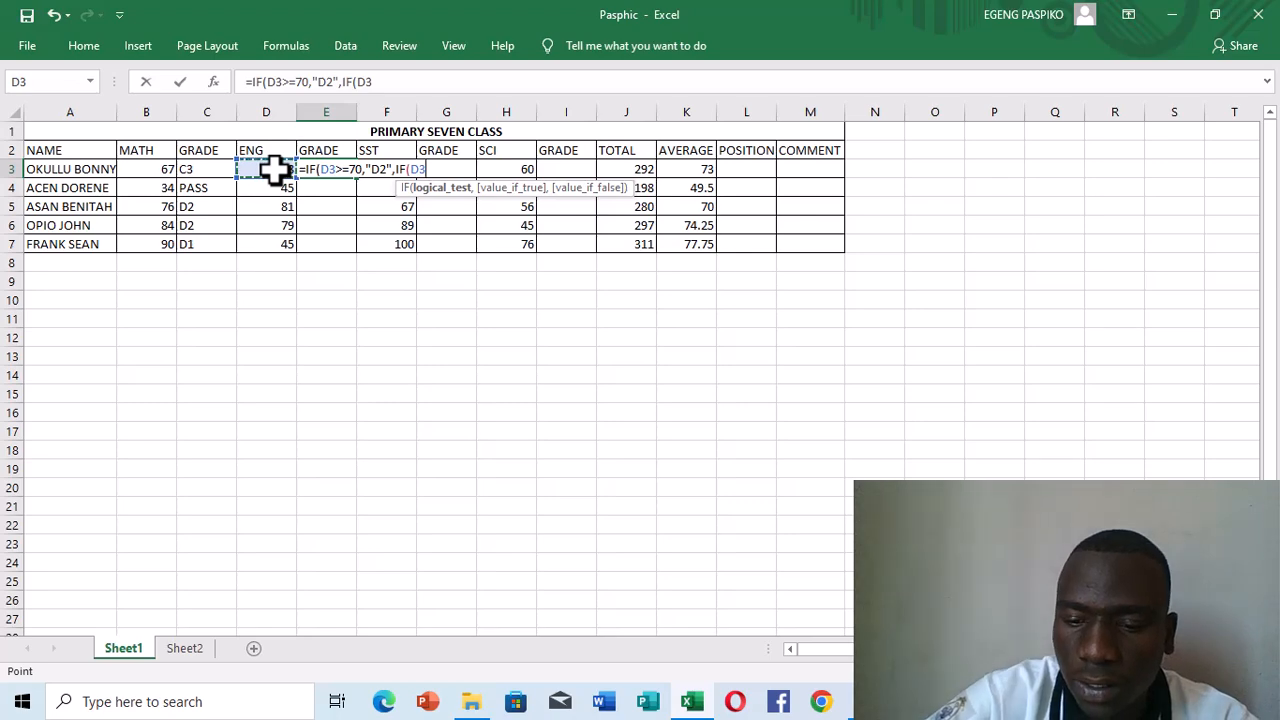
text(>=)
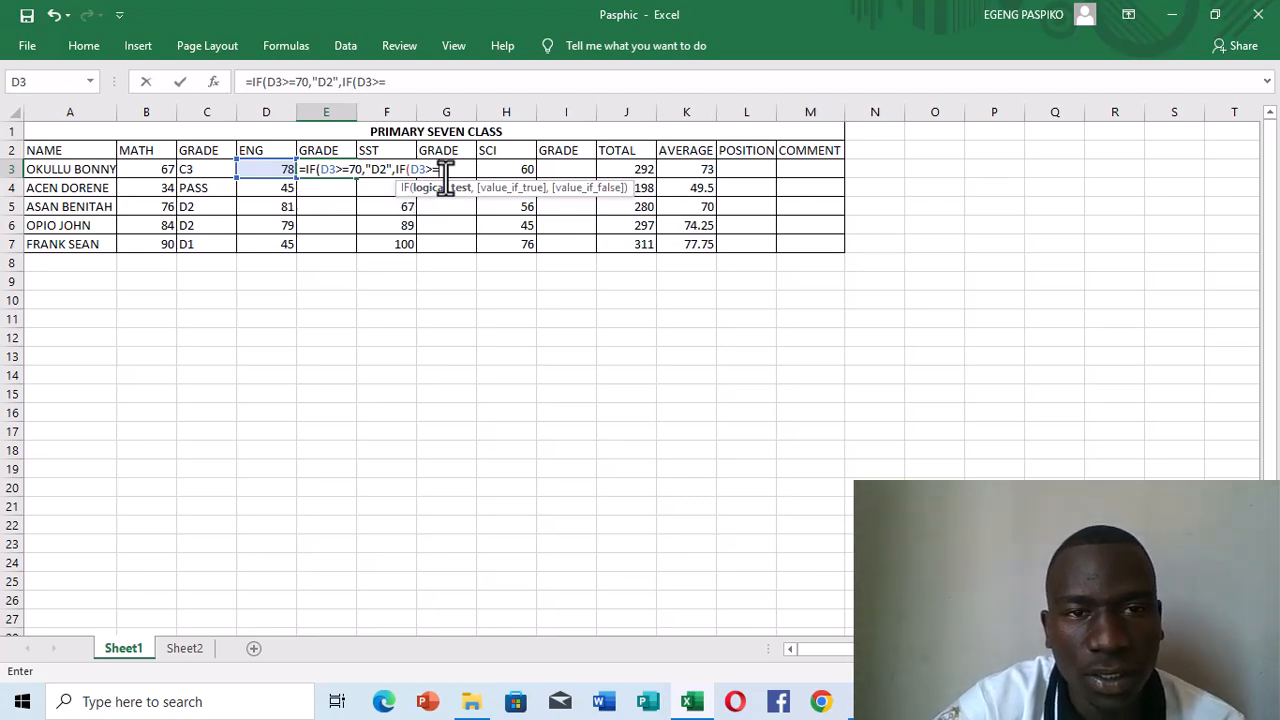
text(45)
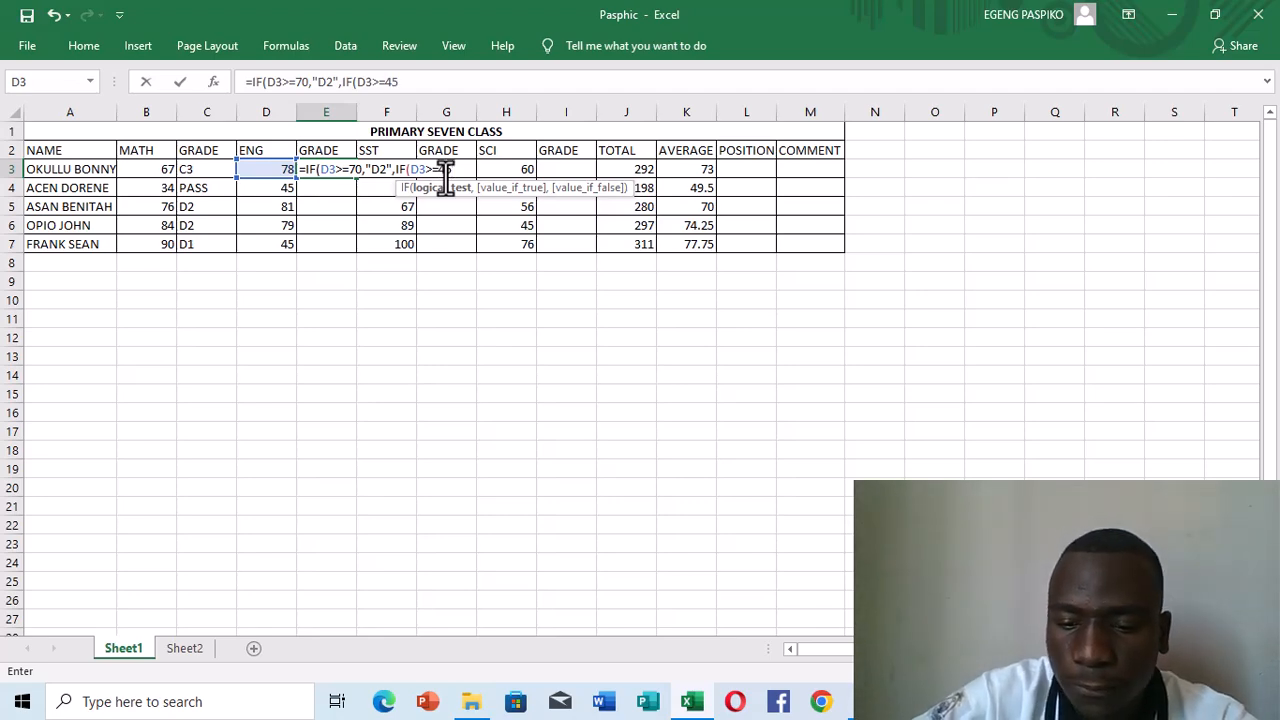
text(,)
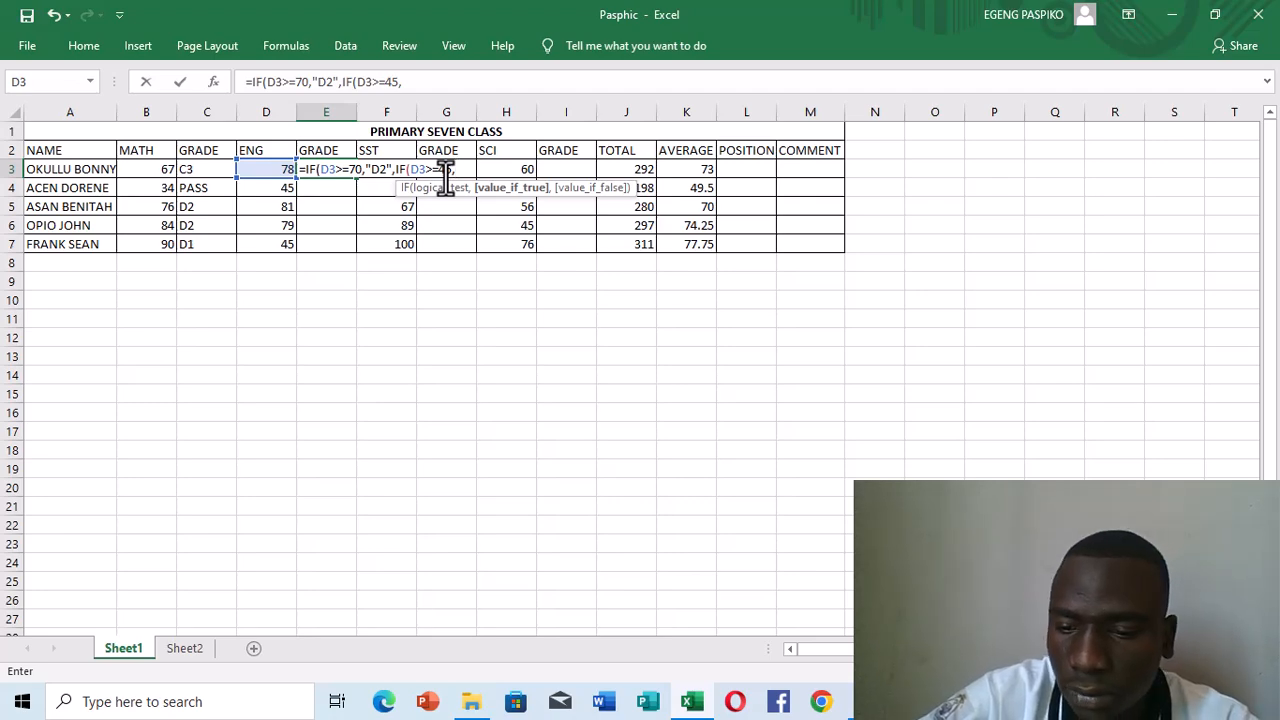
text("PASS)
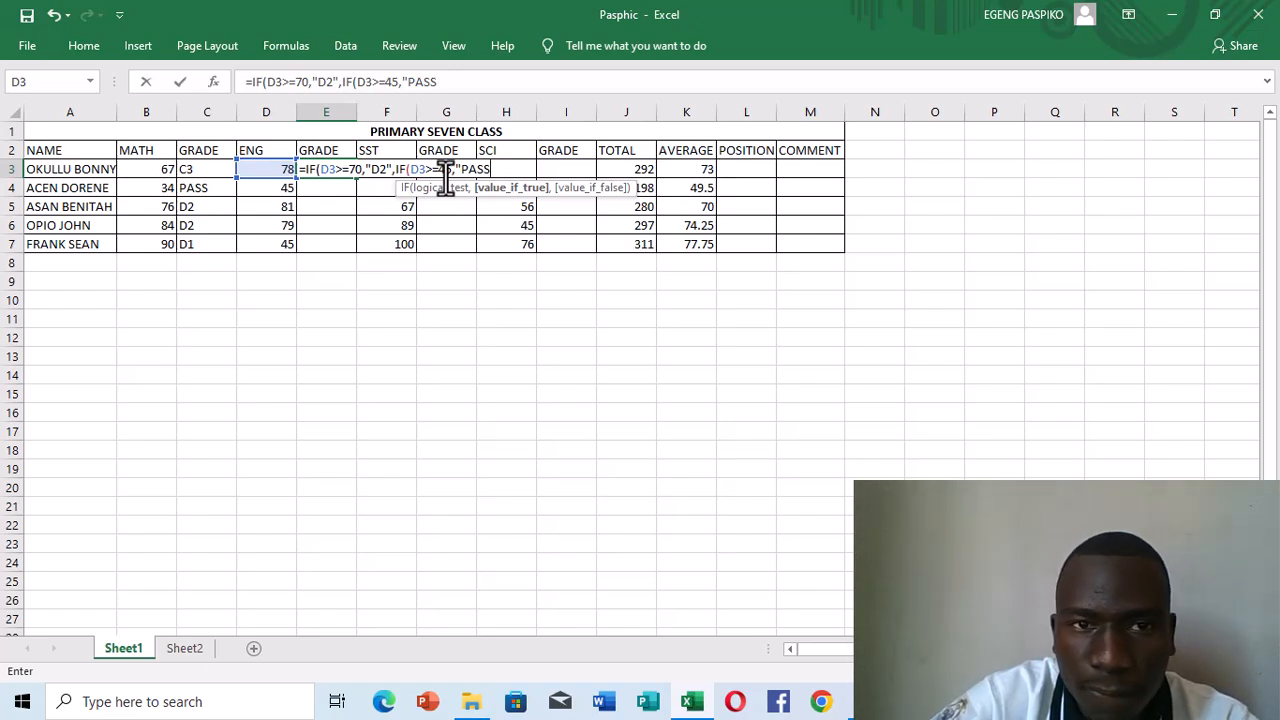
text(")
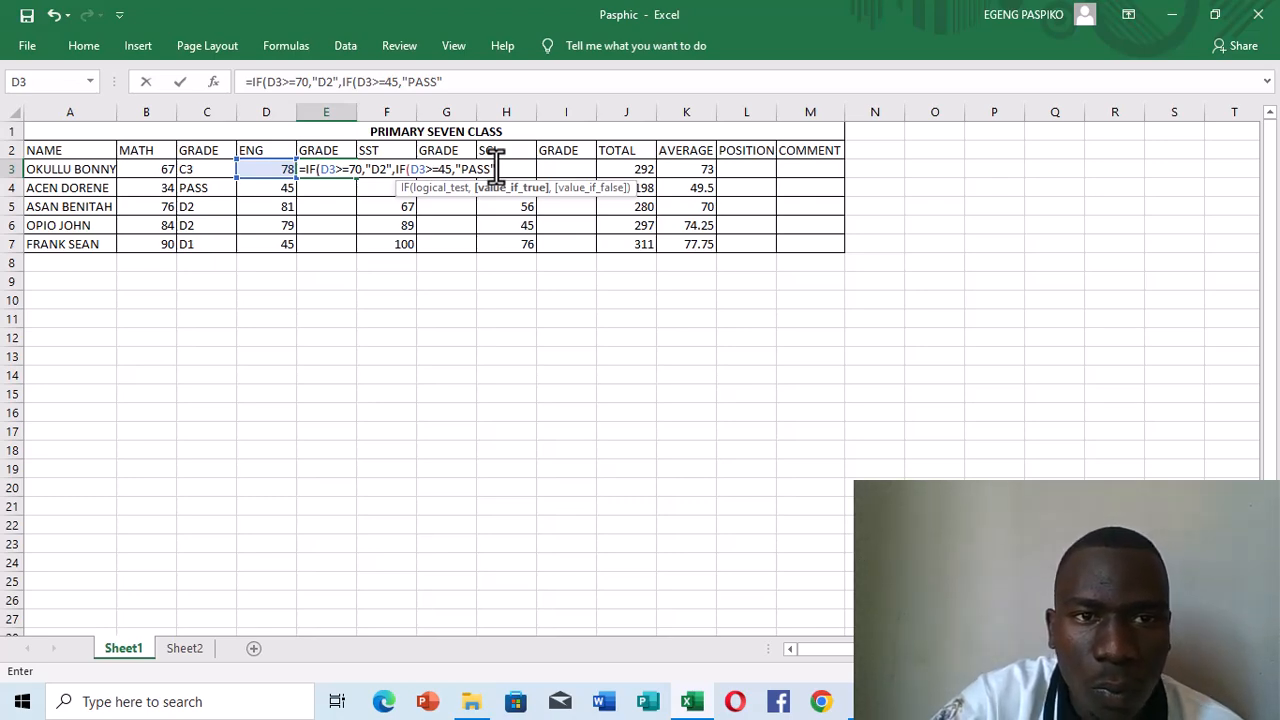
Complete the E3 formula with two closing parentheses and fill it down the ENG GRADE column through E7.
text()))
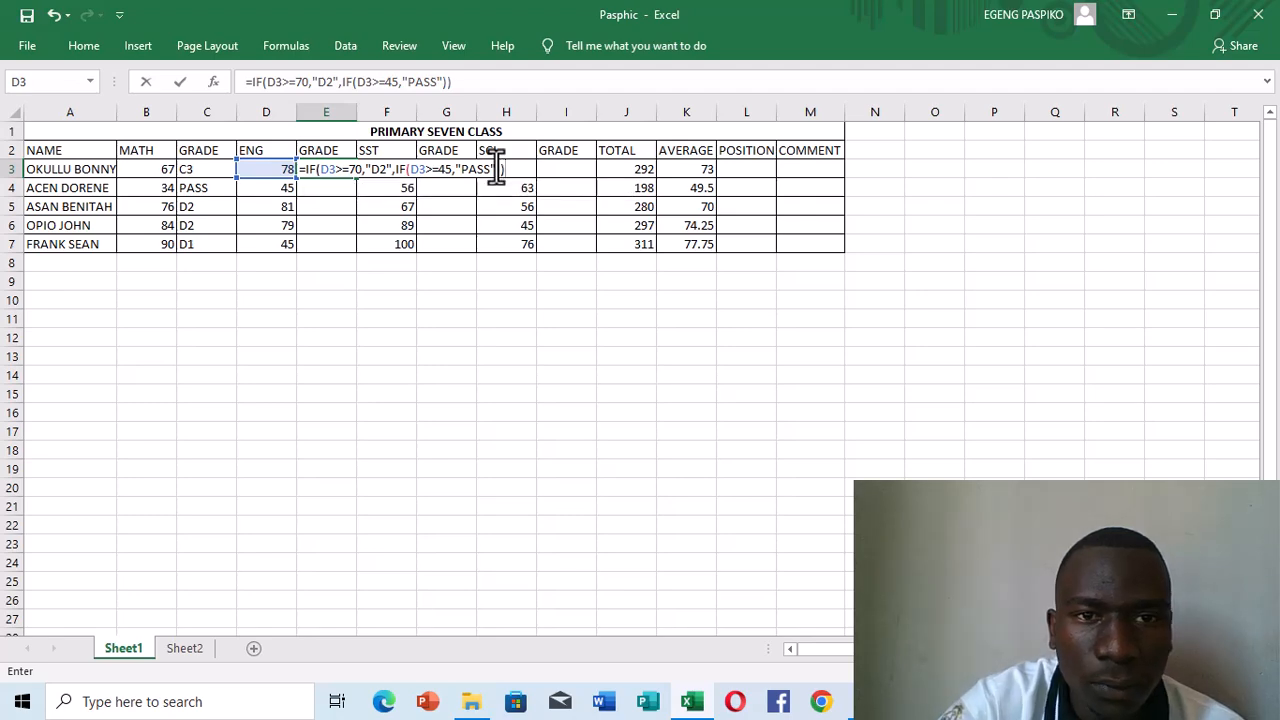
key(Return)
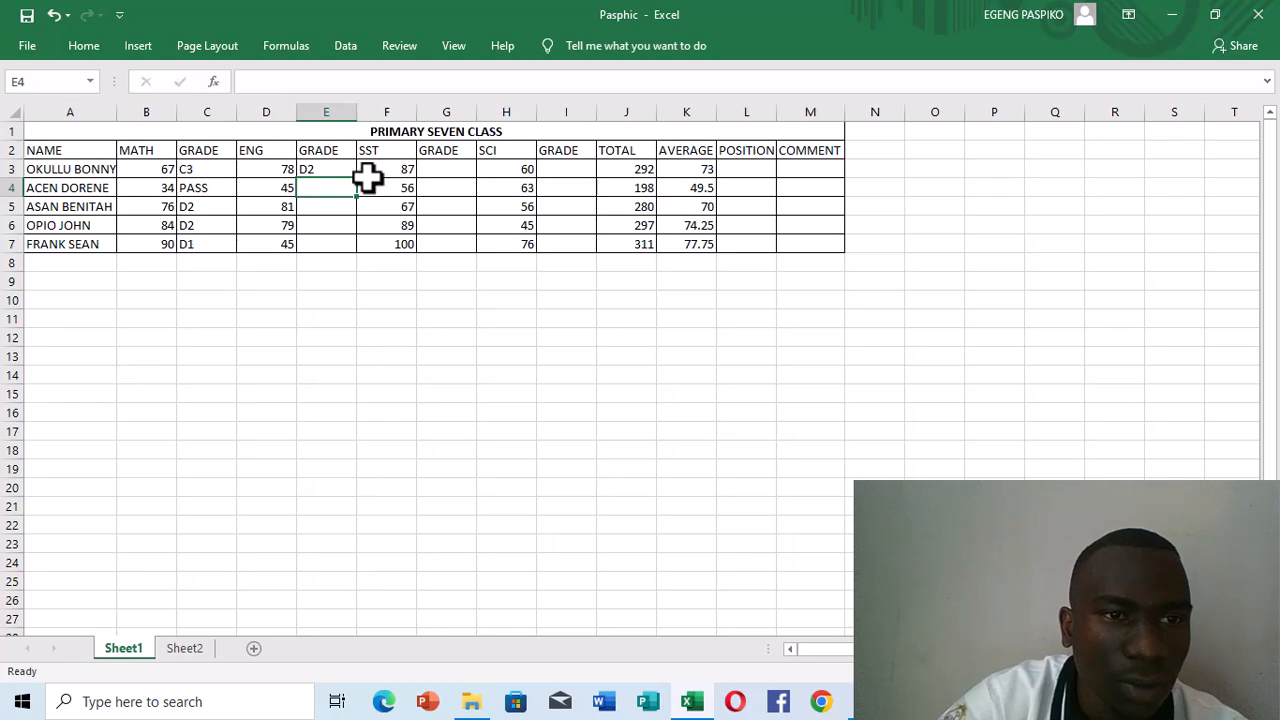
click(337, 171)
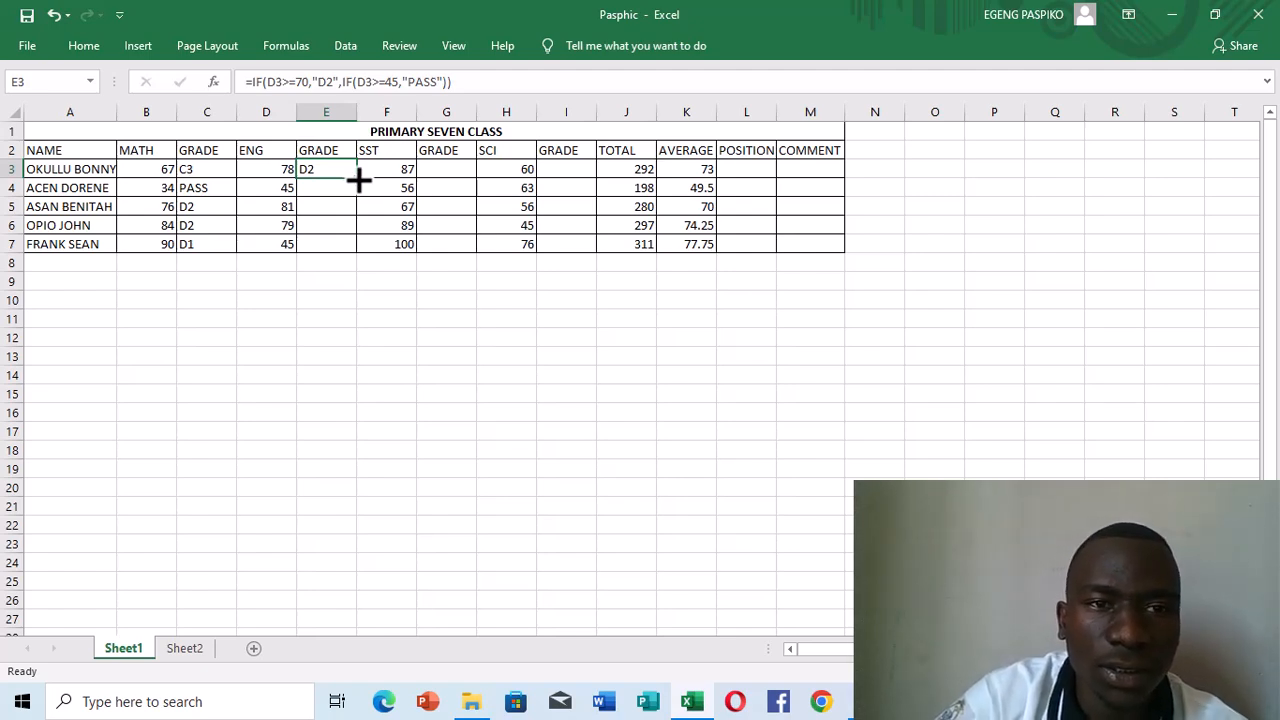
double_click(358, 177)
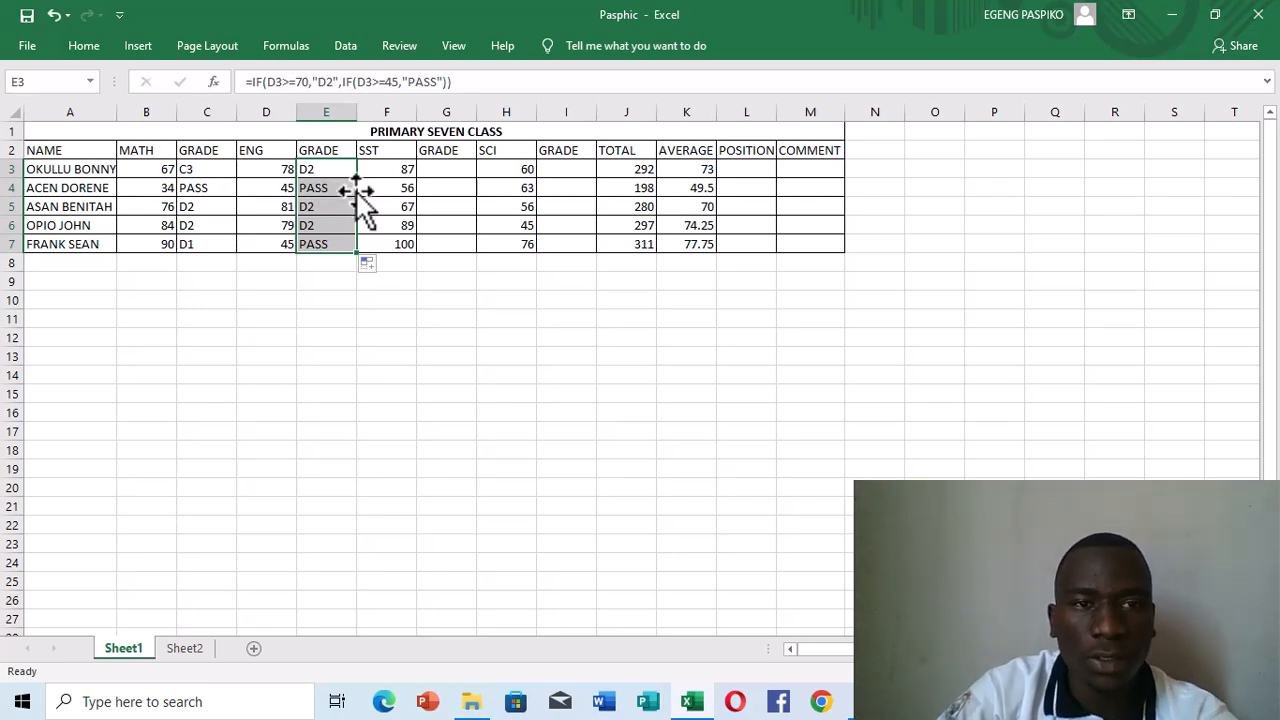
Begin an IF formula in G3, the first SST GRADE cell, so that it reads =IF(.
click(432, 172)
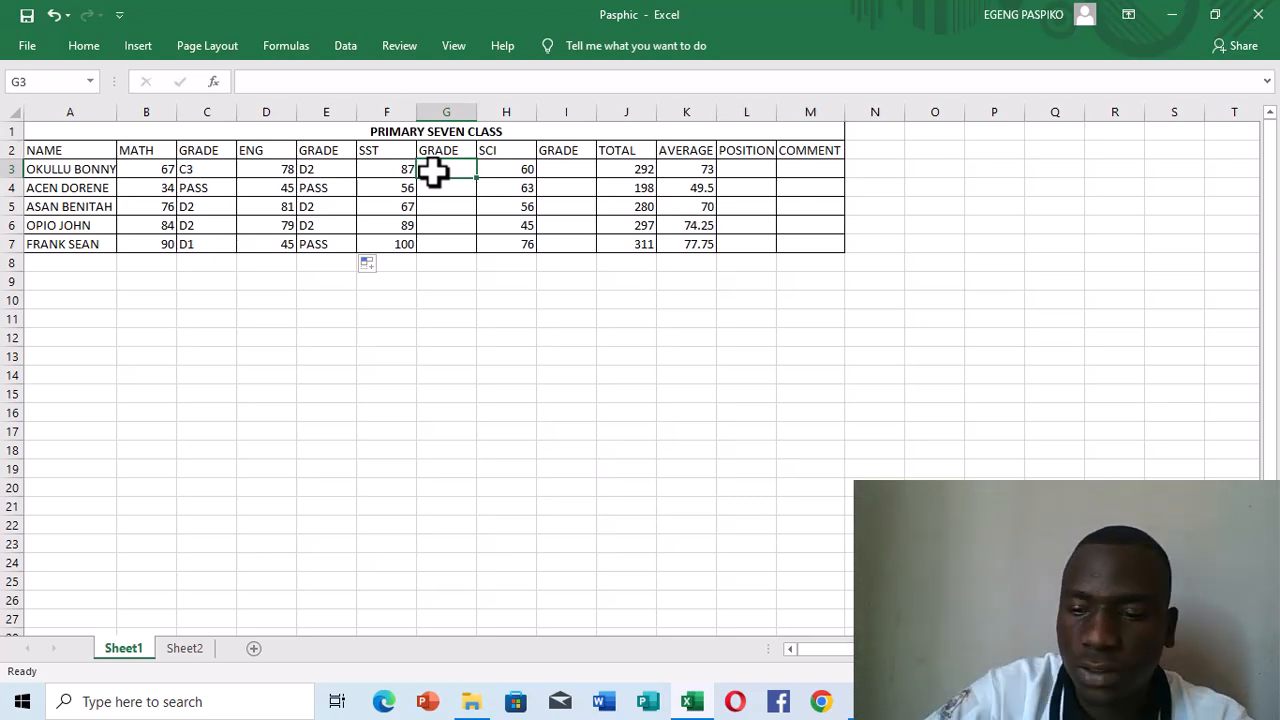
text(=)
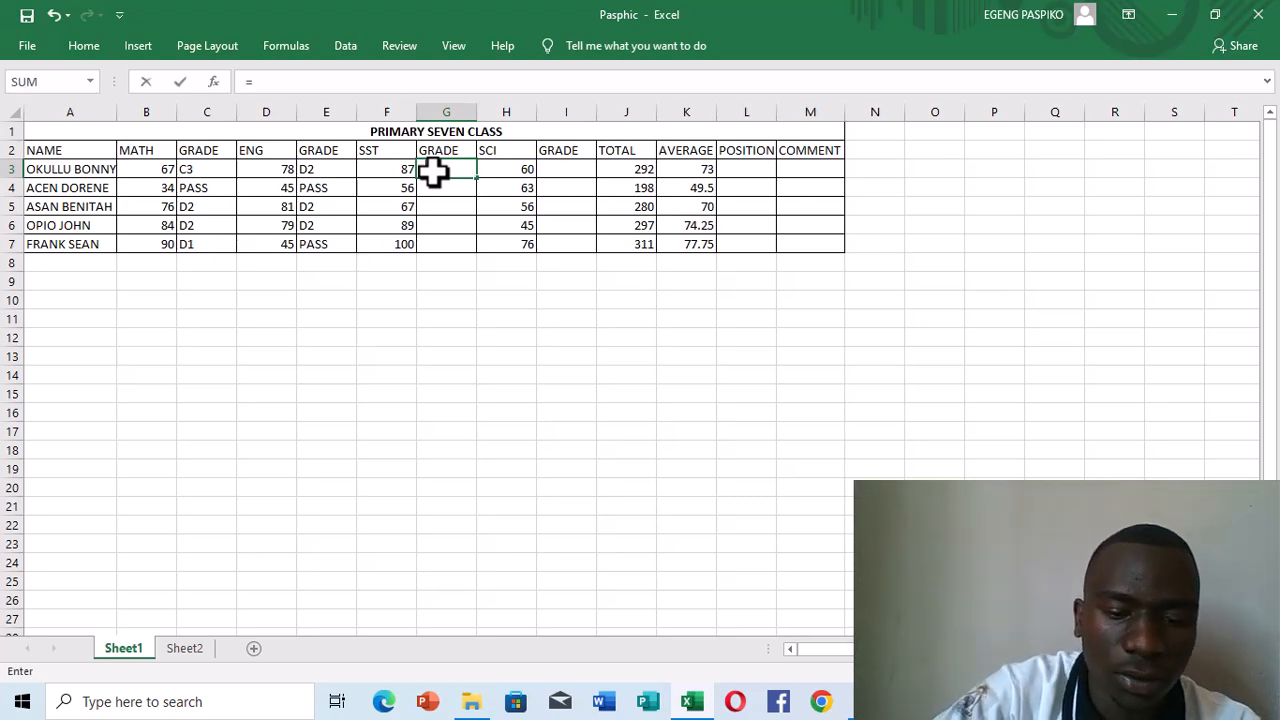
text(F)
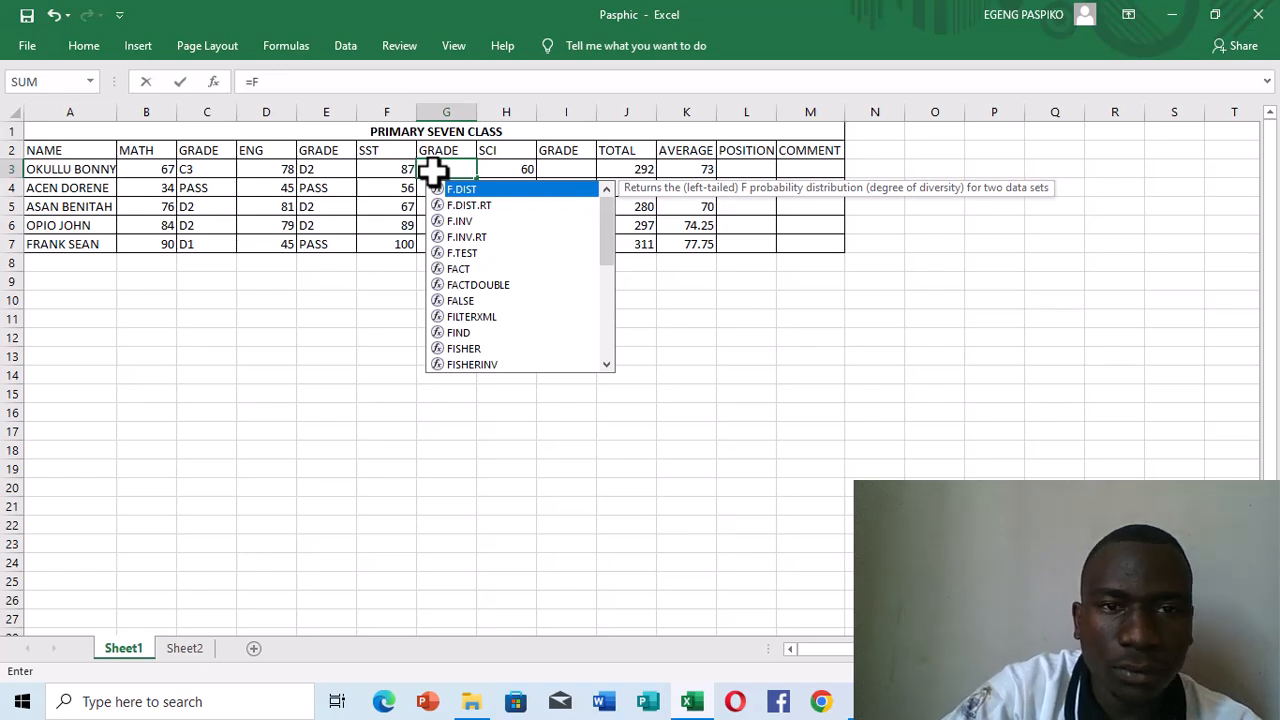
key(BackSpace)
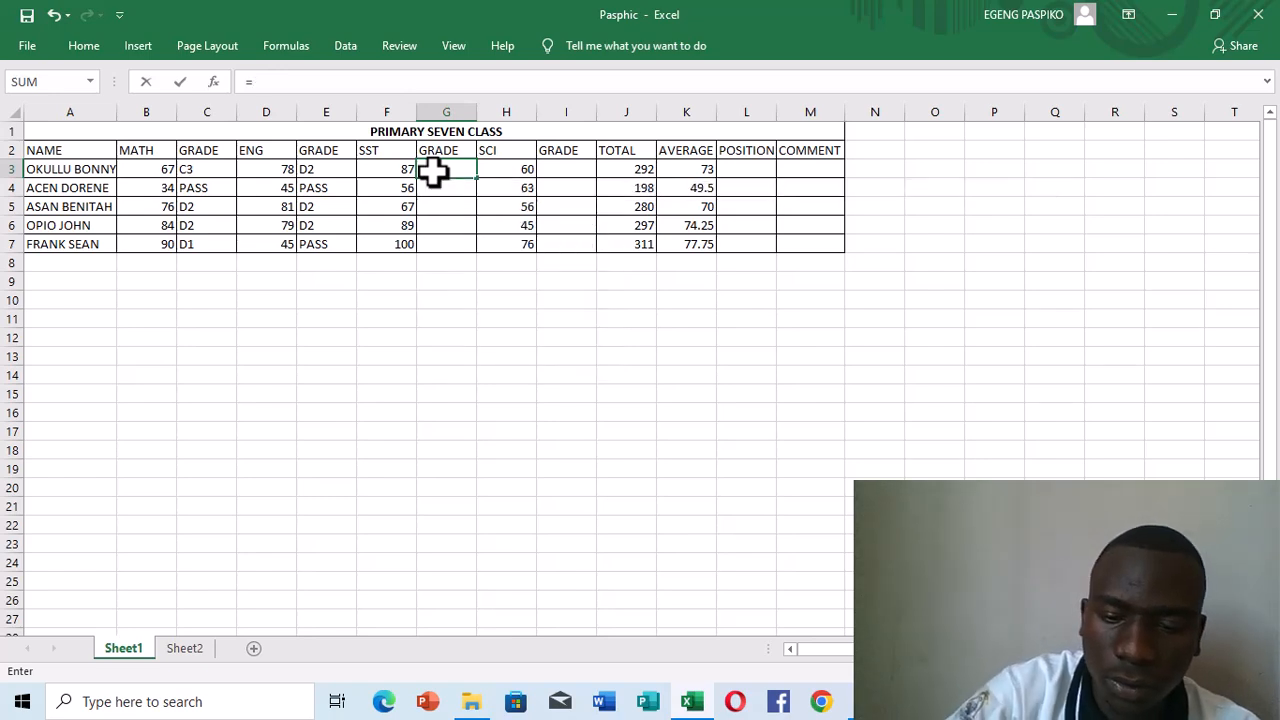
text(IF)
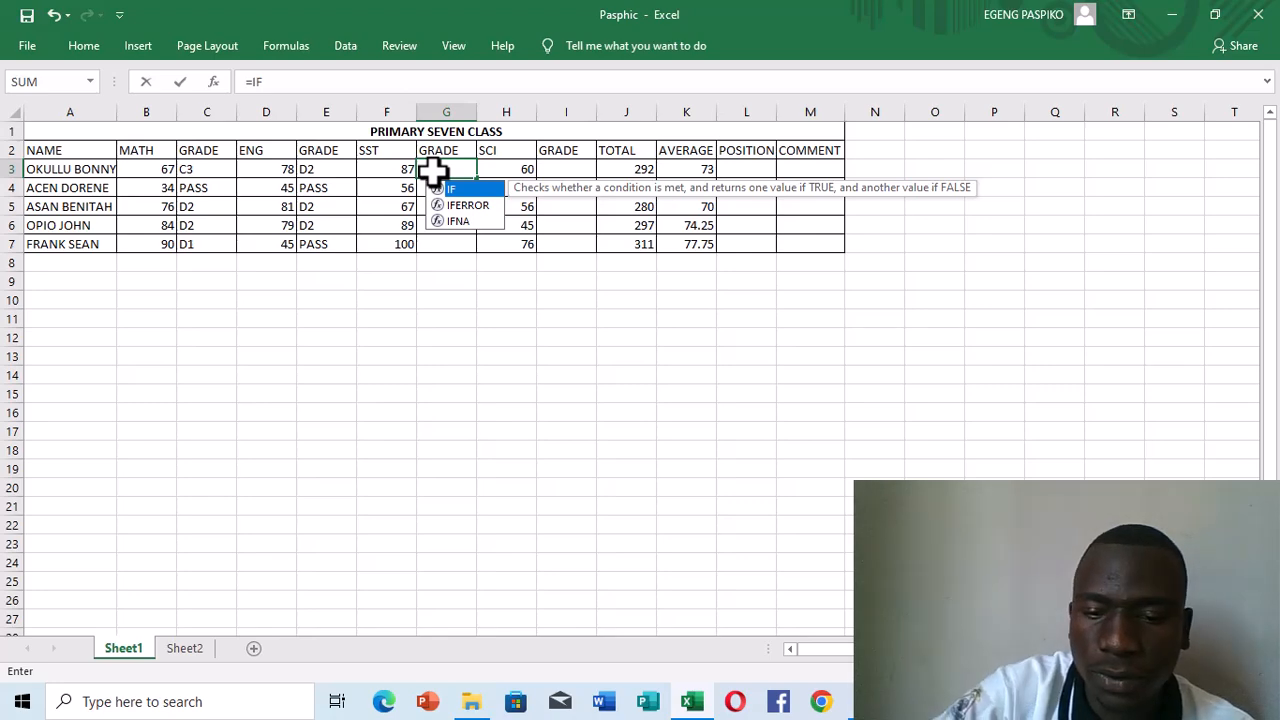
text(9)
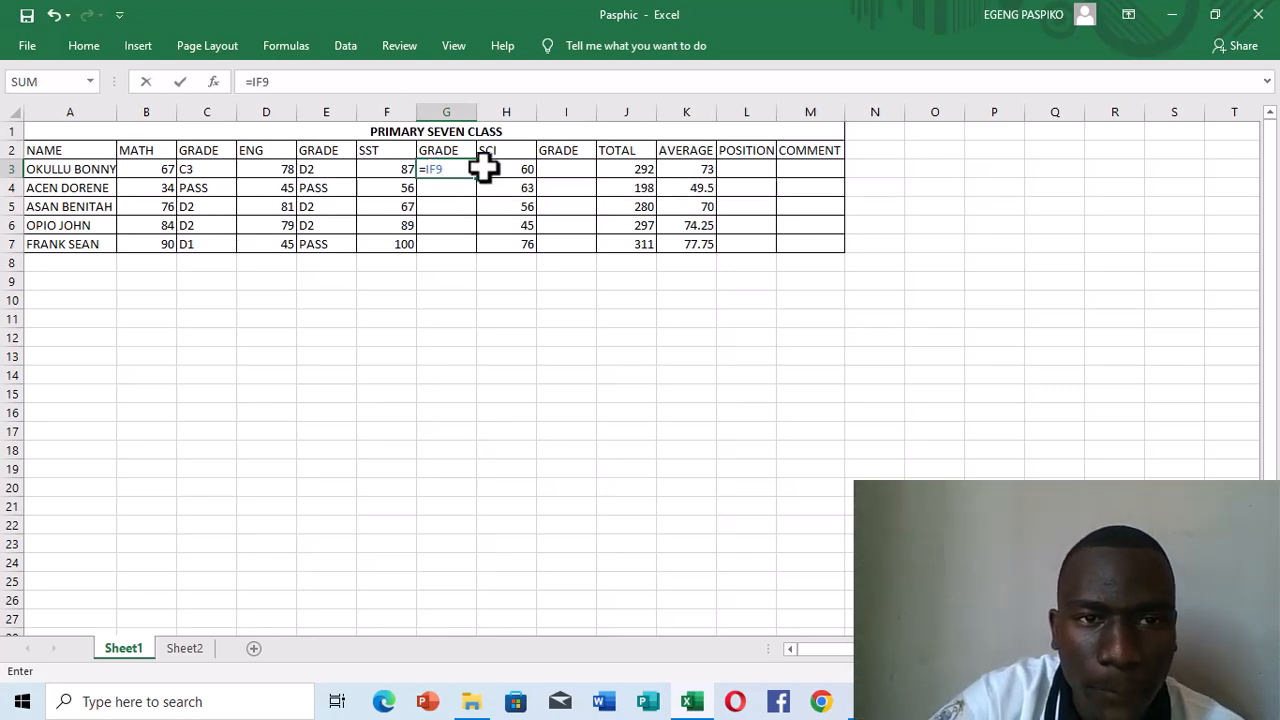
key(BackSpace)
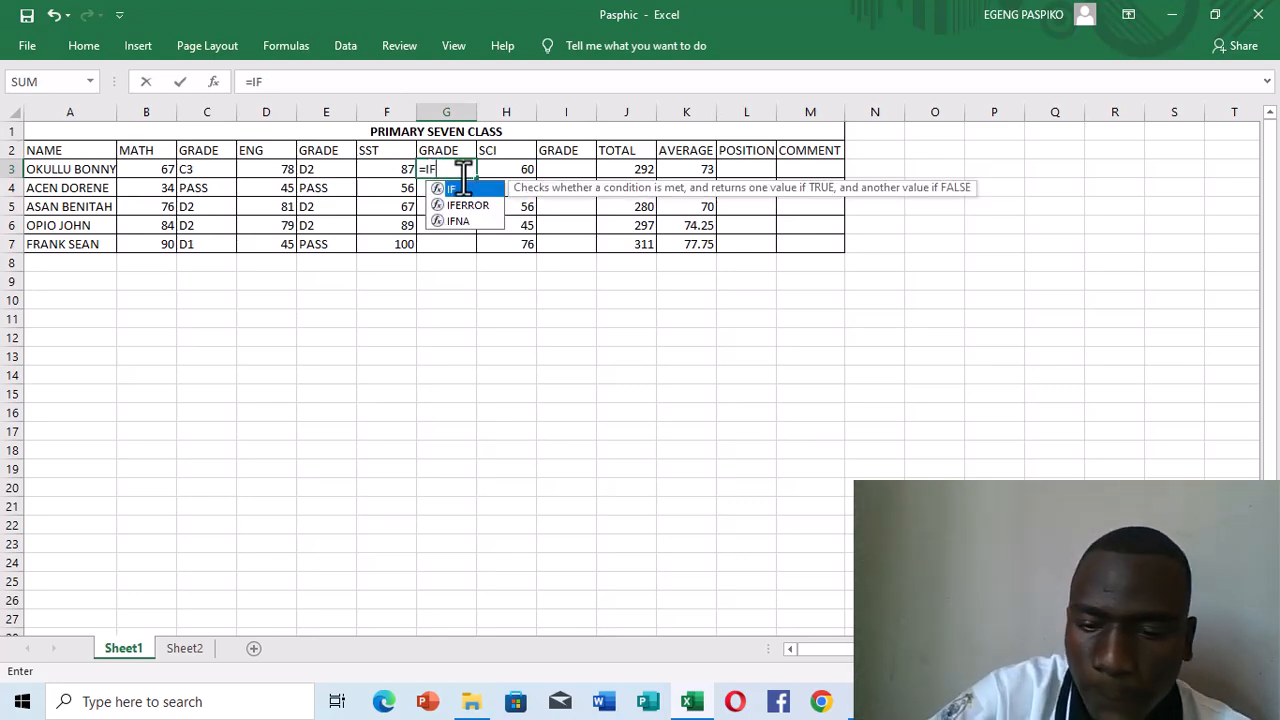
text(()
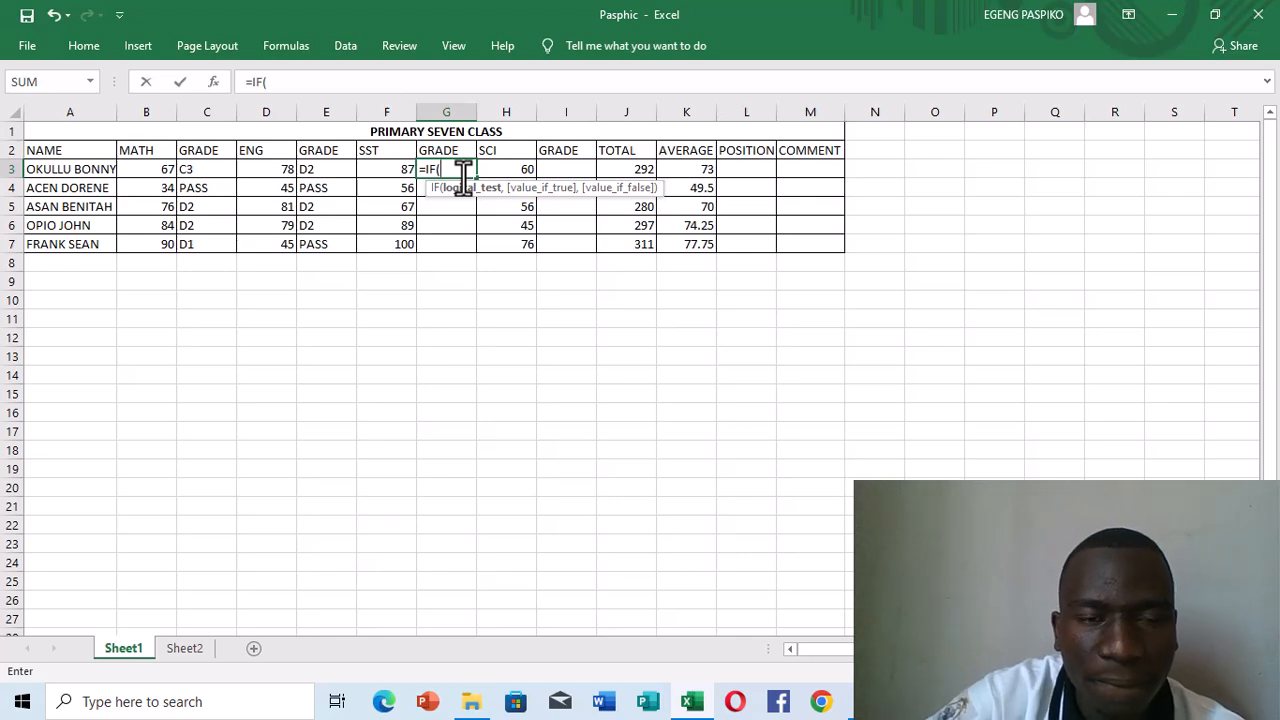
Add the first condition F3>=90,"D1", to the G3 formula to award D1 for SST marks of at least 90.
click(401, 172)
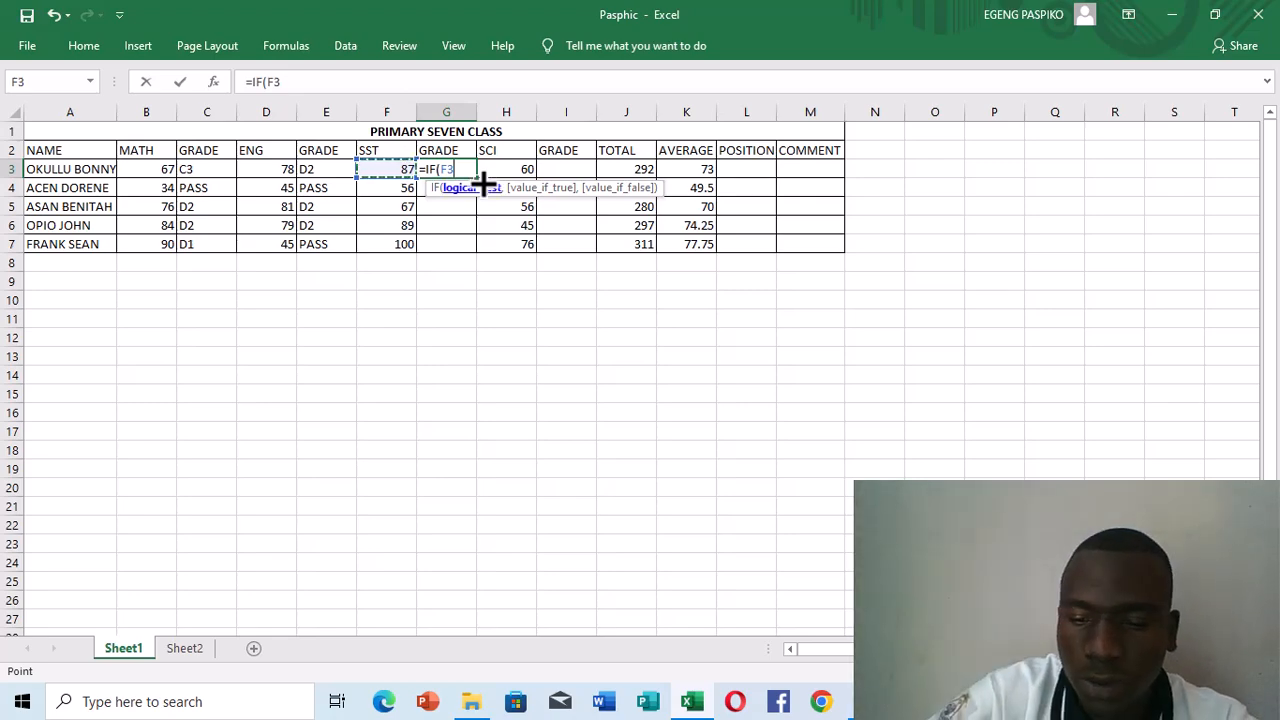
text(>=)
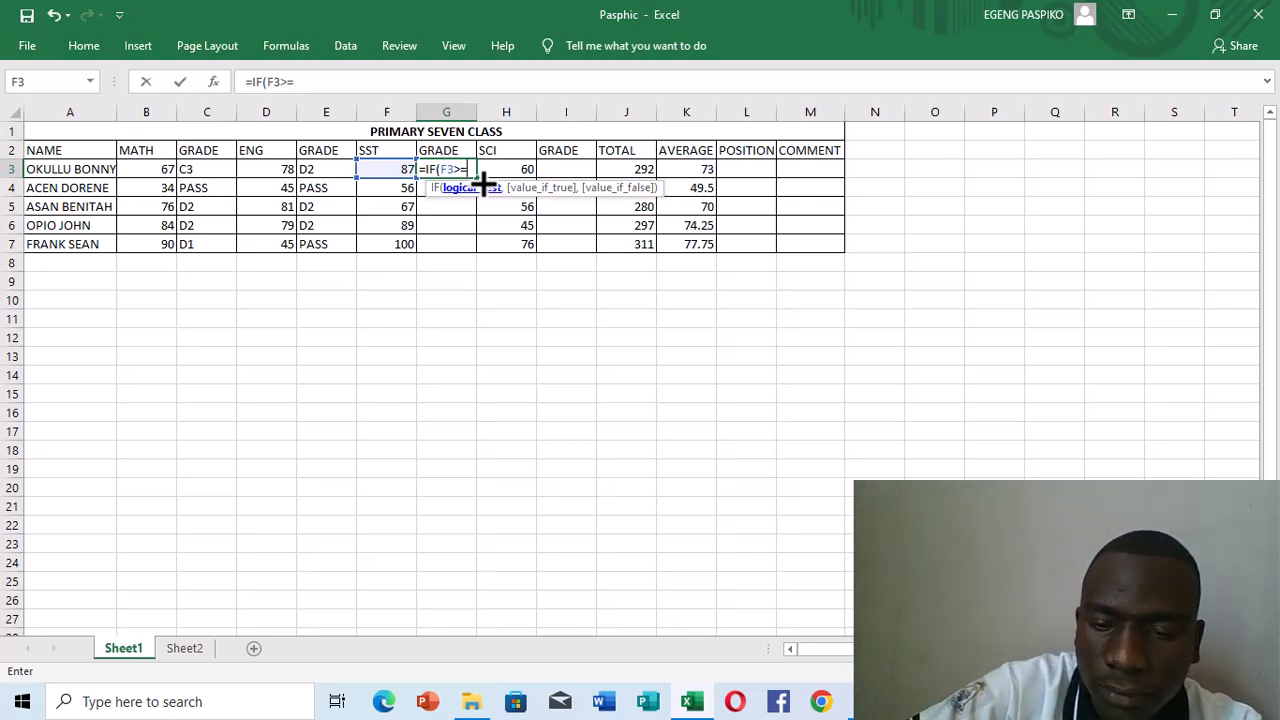
text(90)
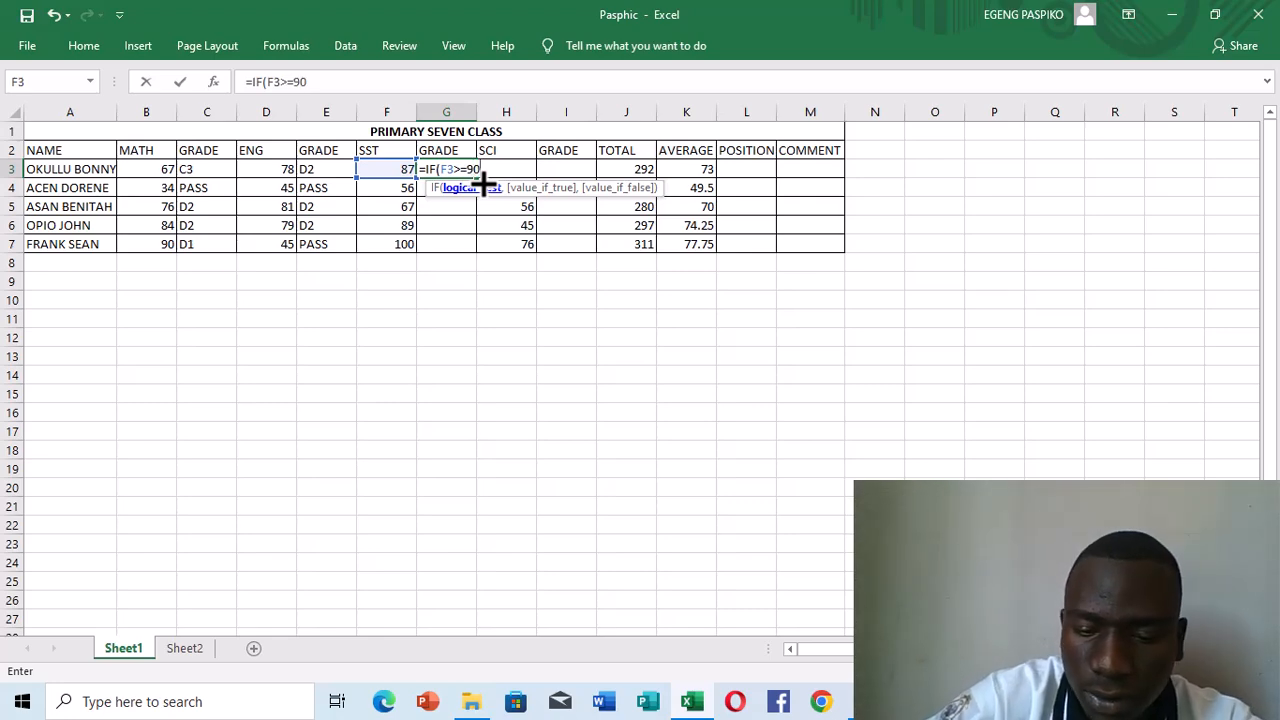
text(,)
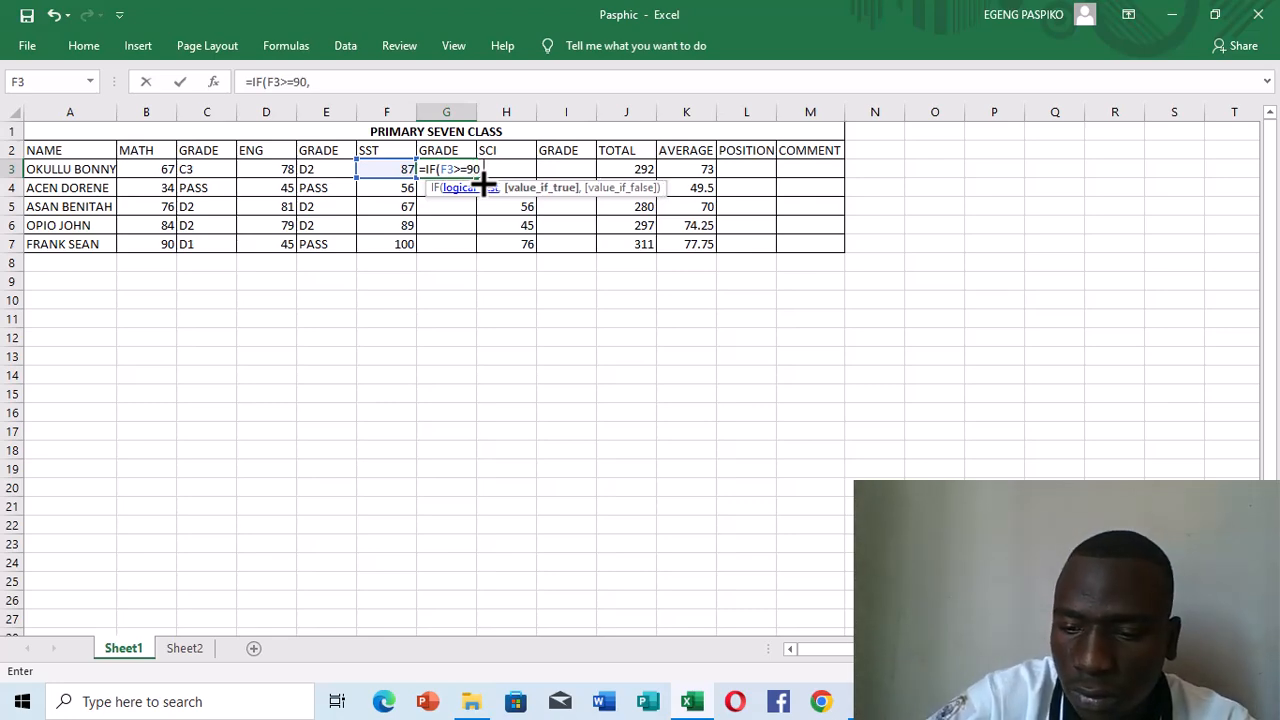
text("D1)
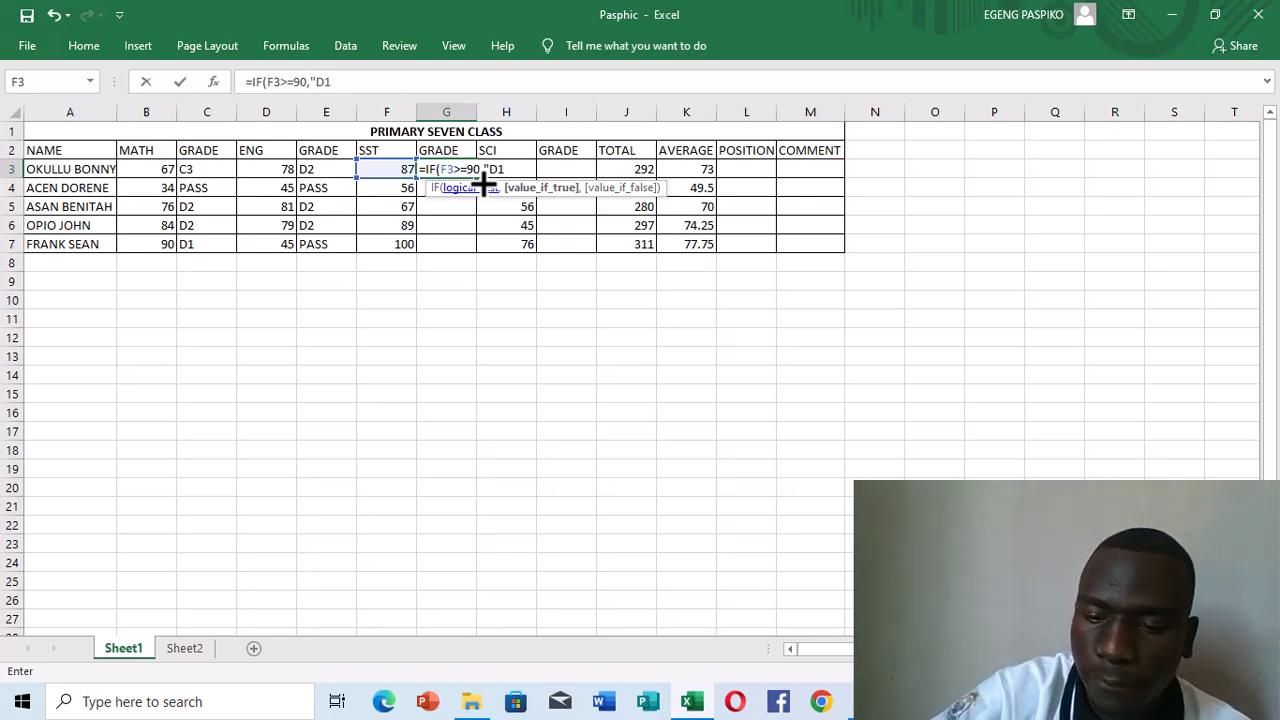
text(",)
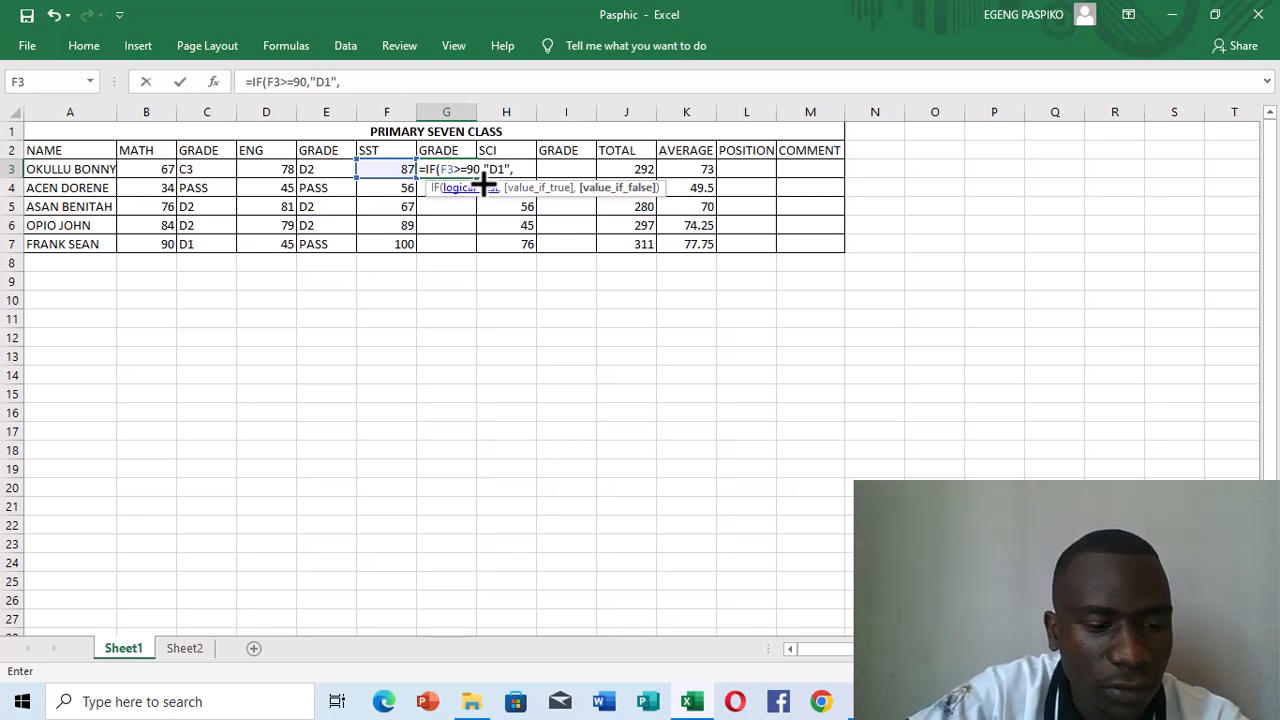
Extend the G3 formula with a nested IF(F3>=70,"D2", to award D2 for SST marks of at least 70.
text(I)
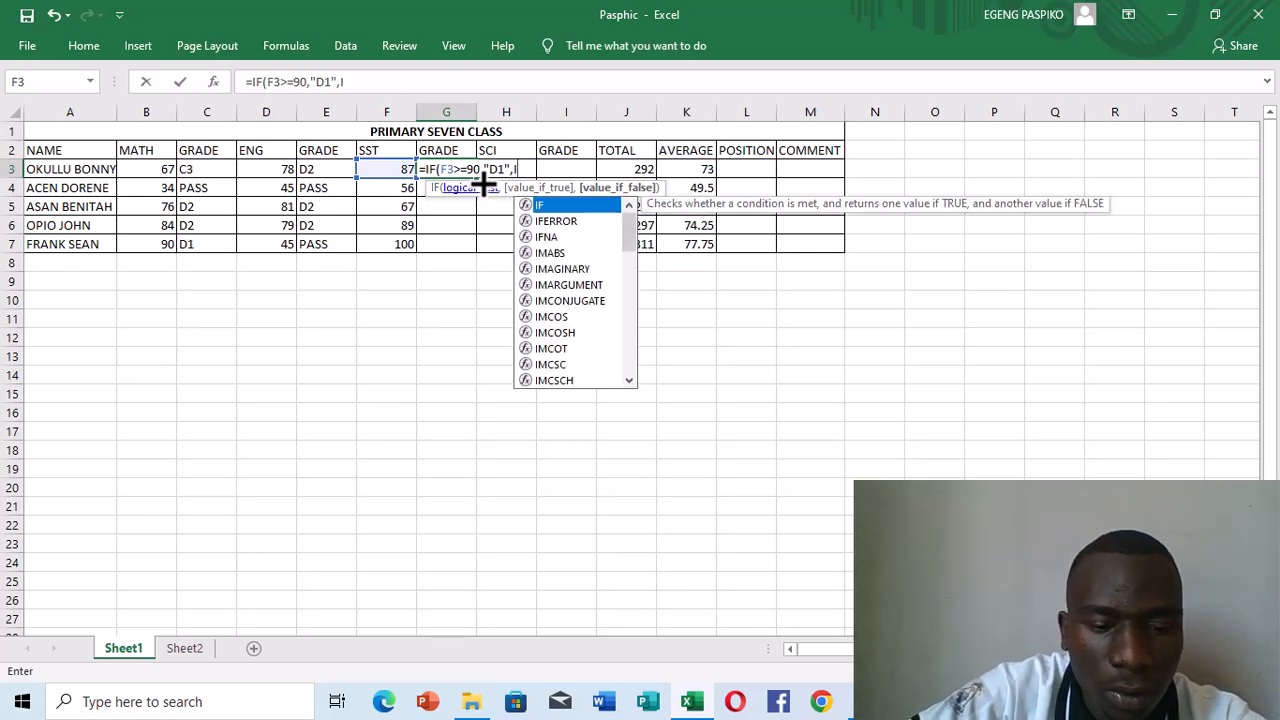
text(F)
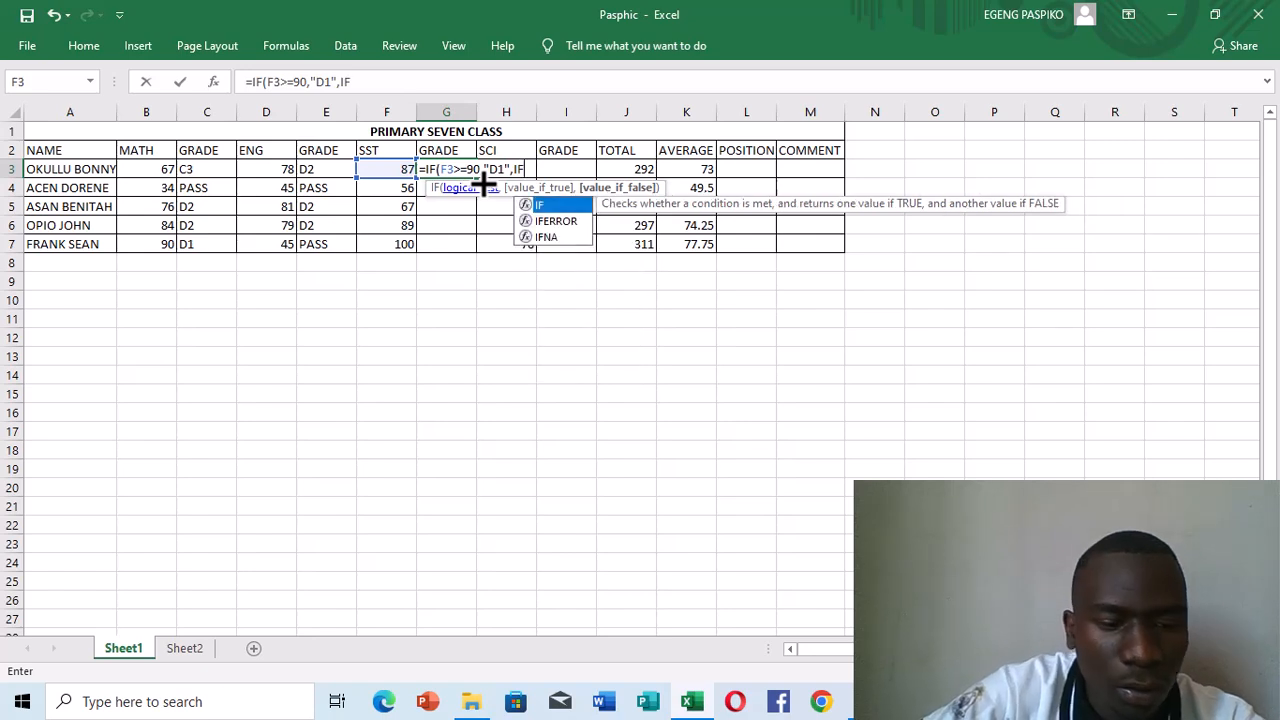
text(9)
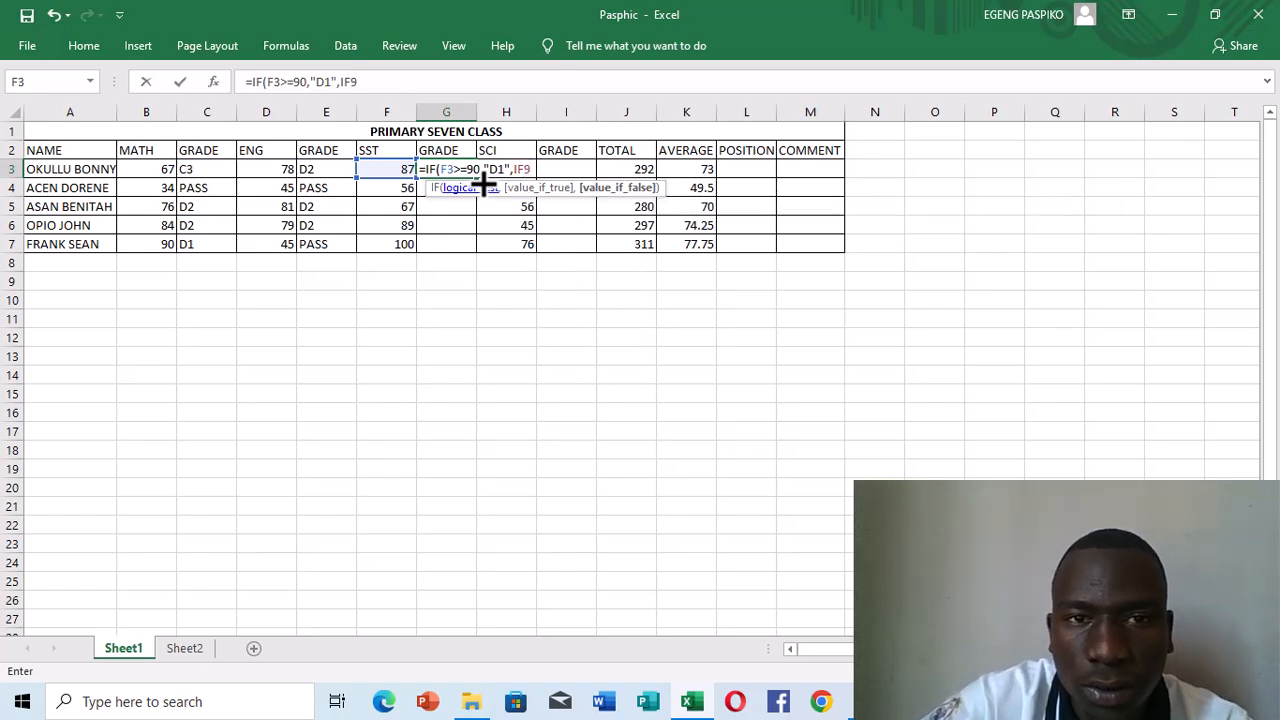
key(BackSpace)
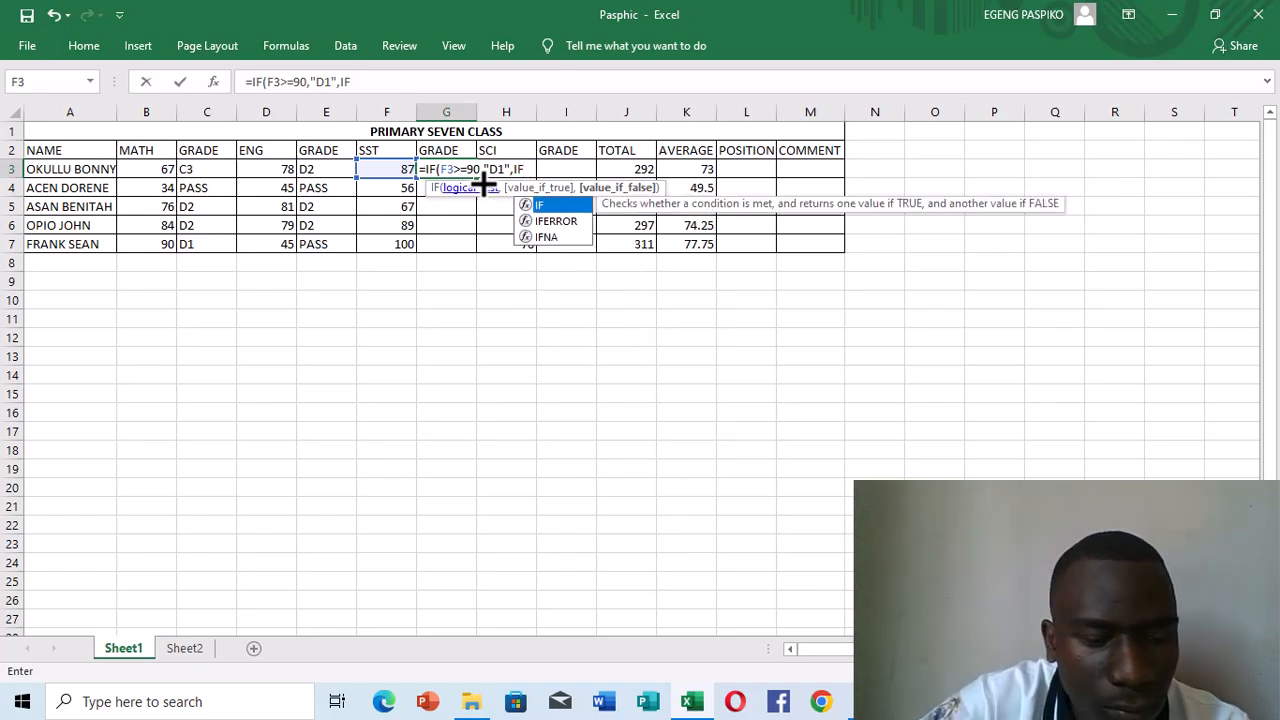
text(()
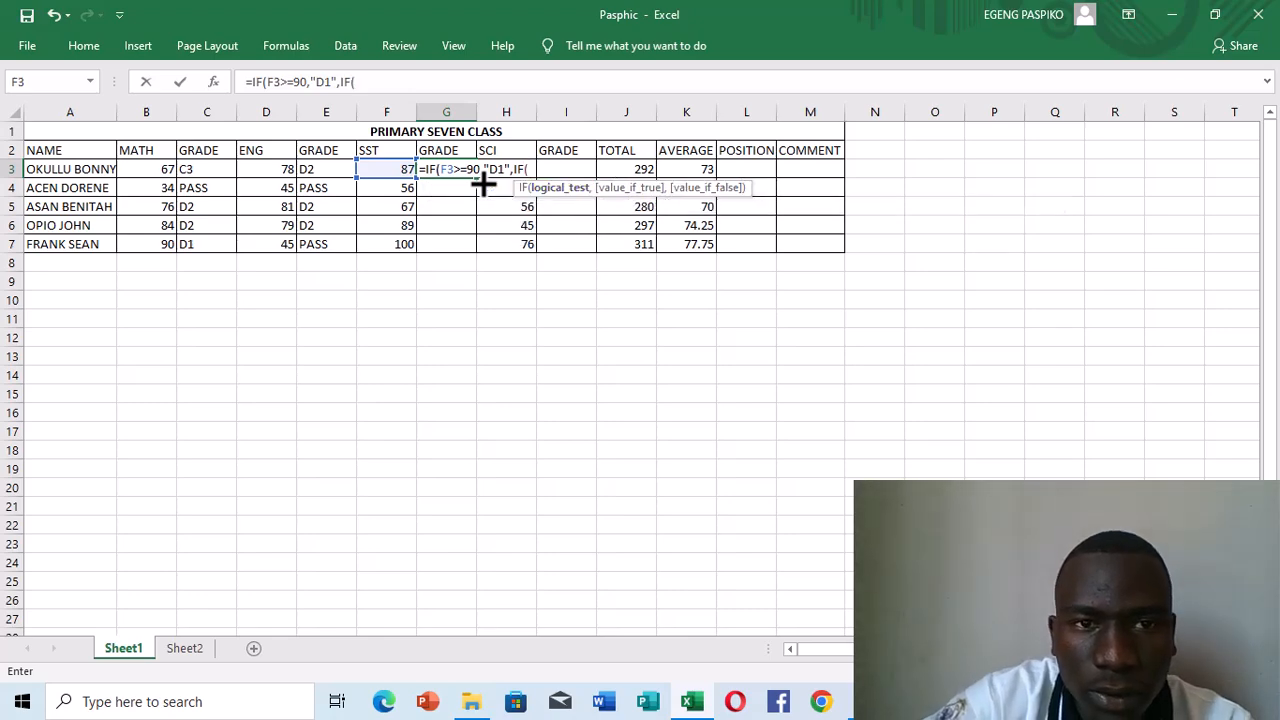
click(396, 172)
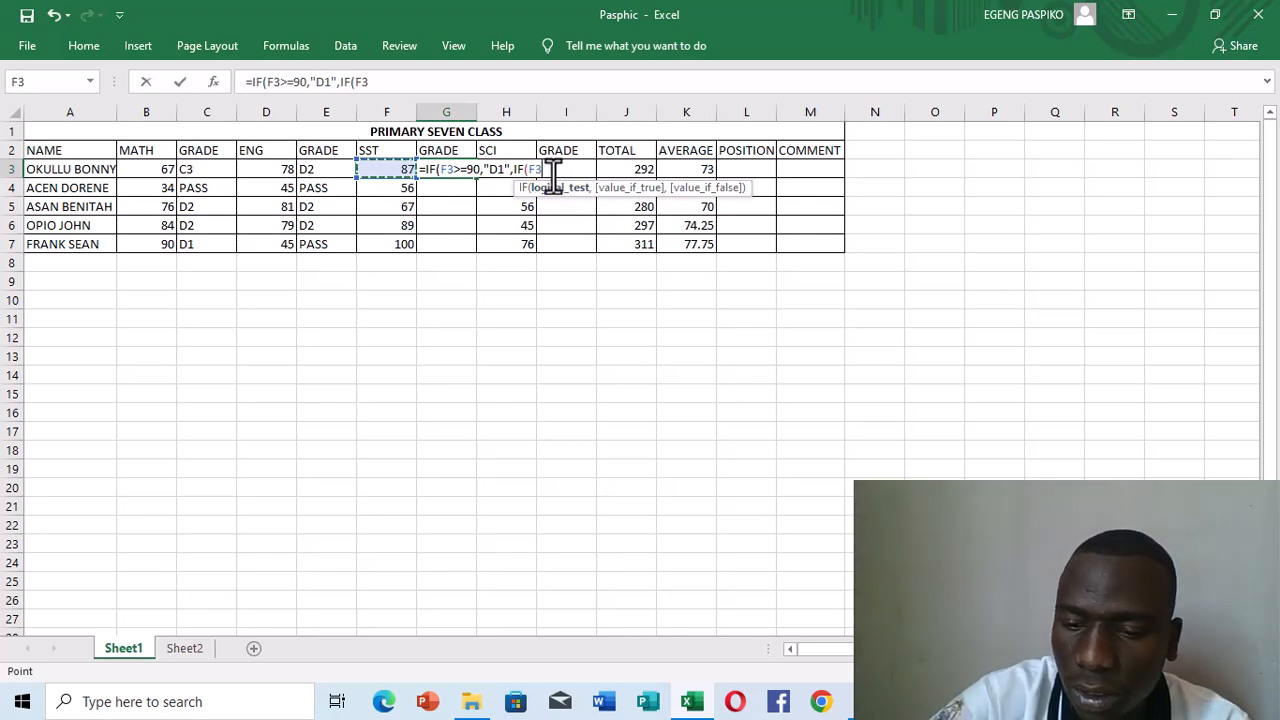
text(>+)
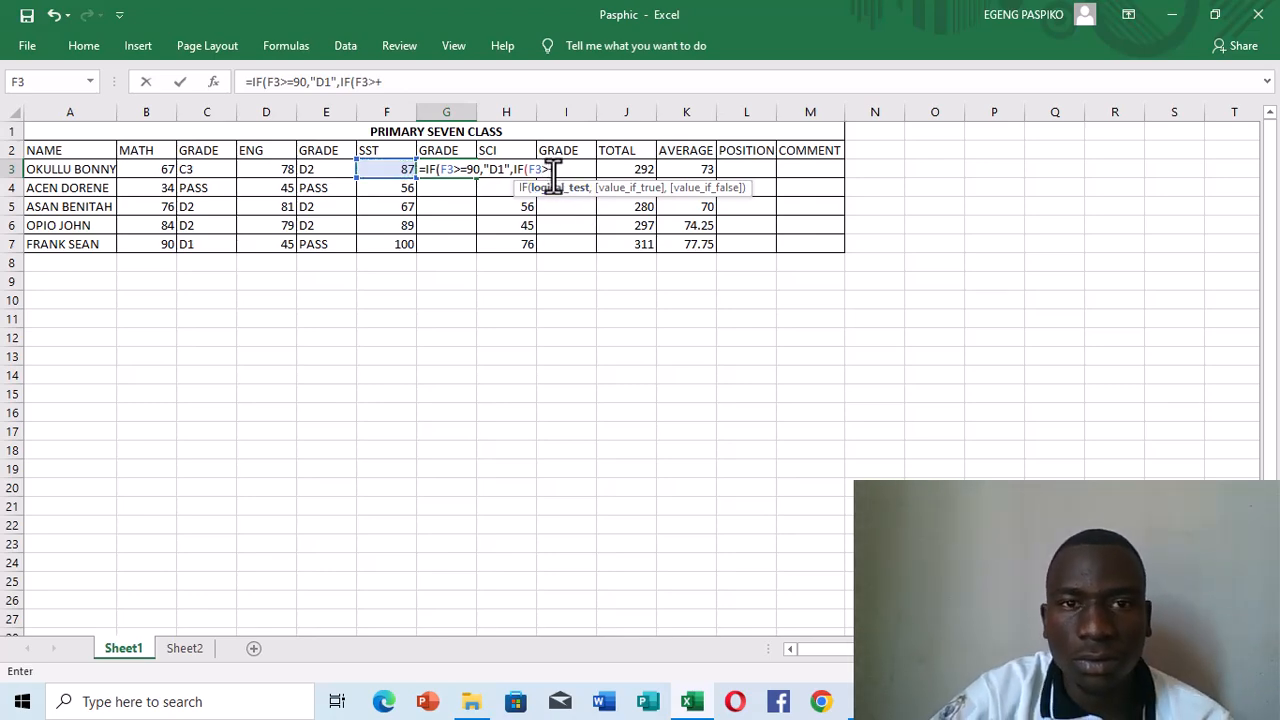
key(BackSpace)
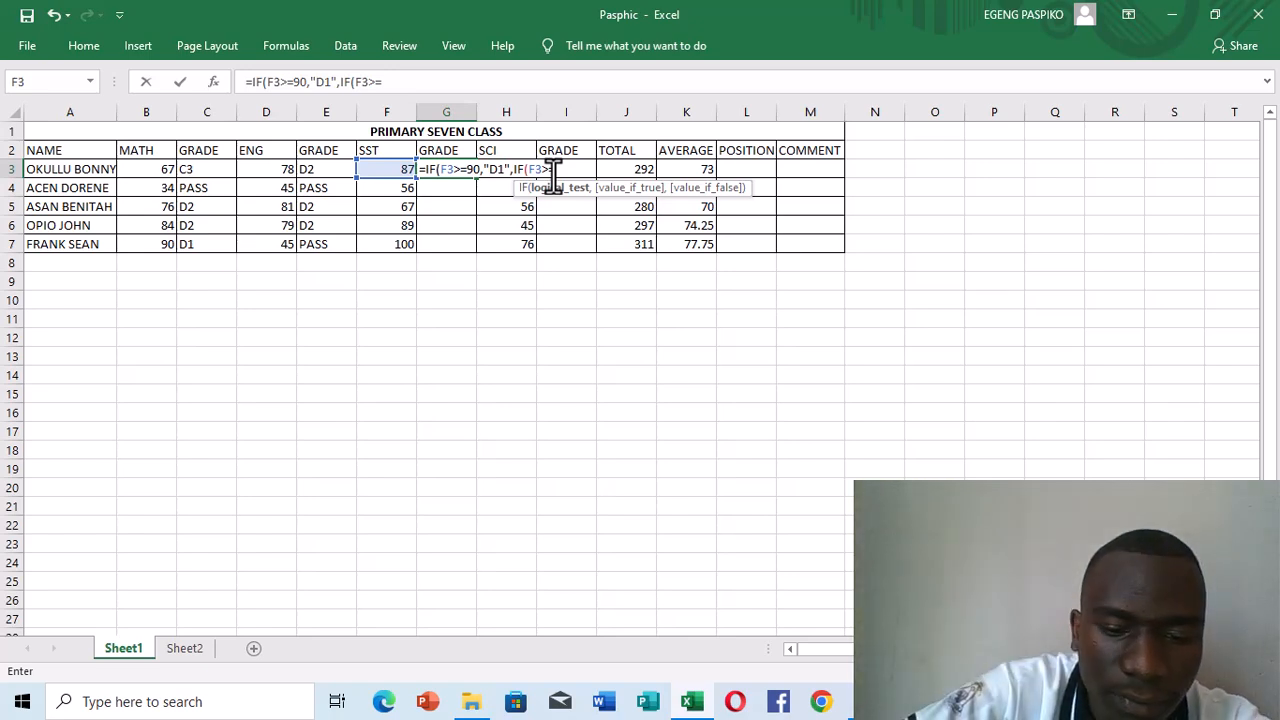
text(70)
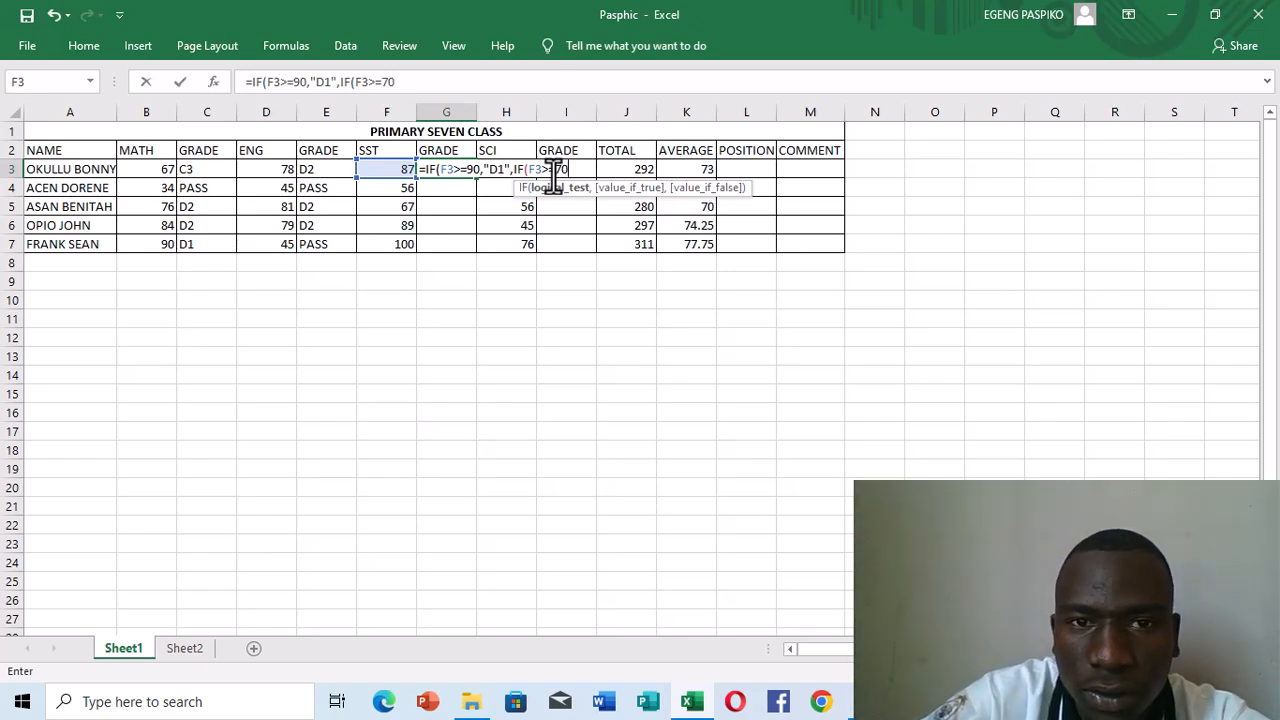
text(,)
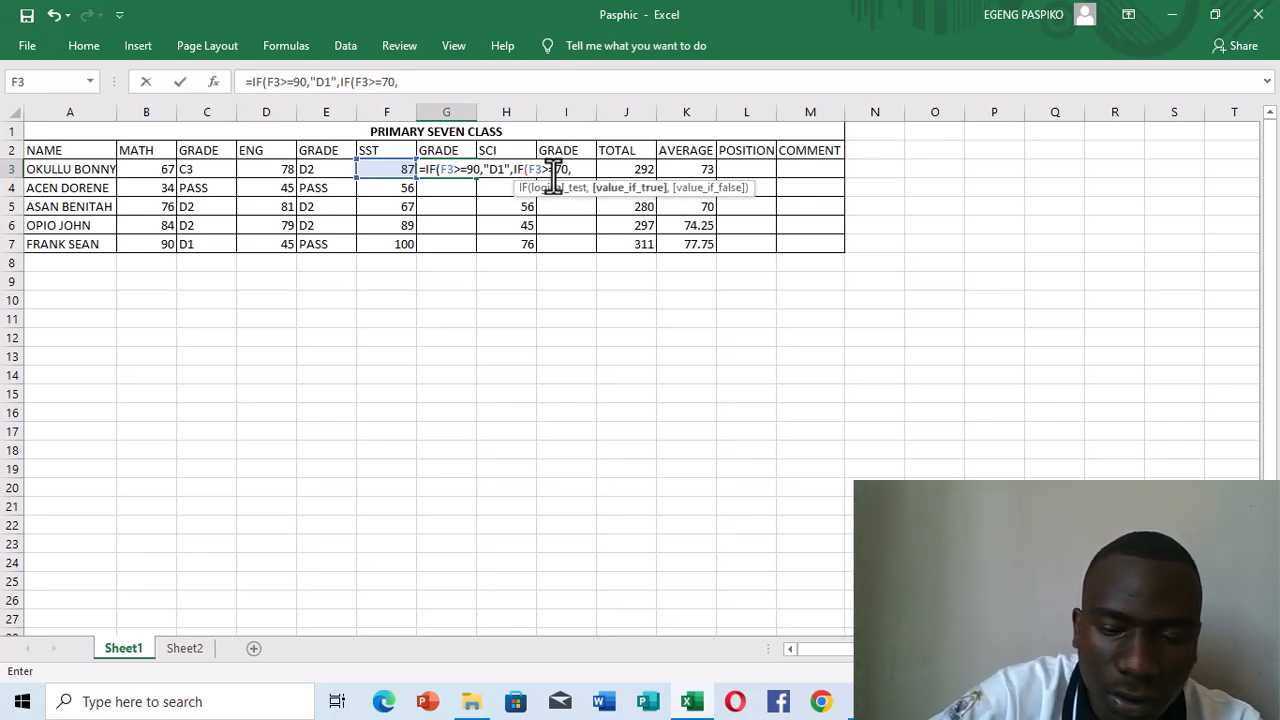
text("D)
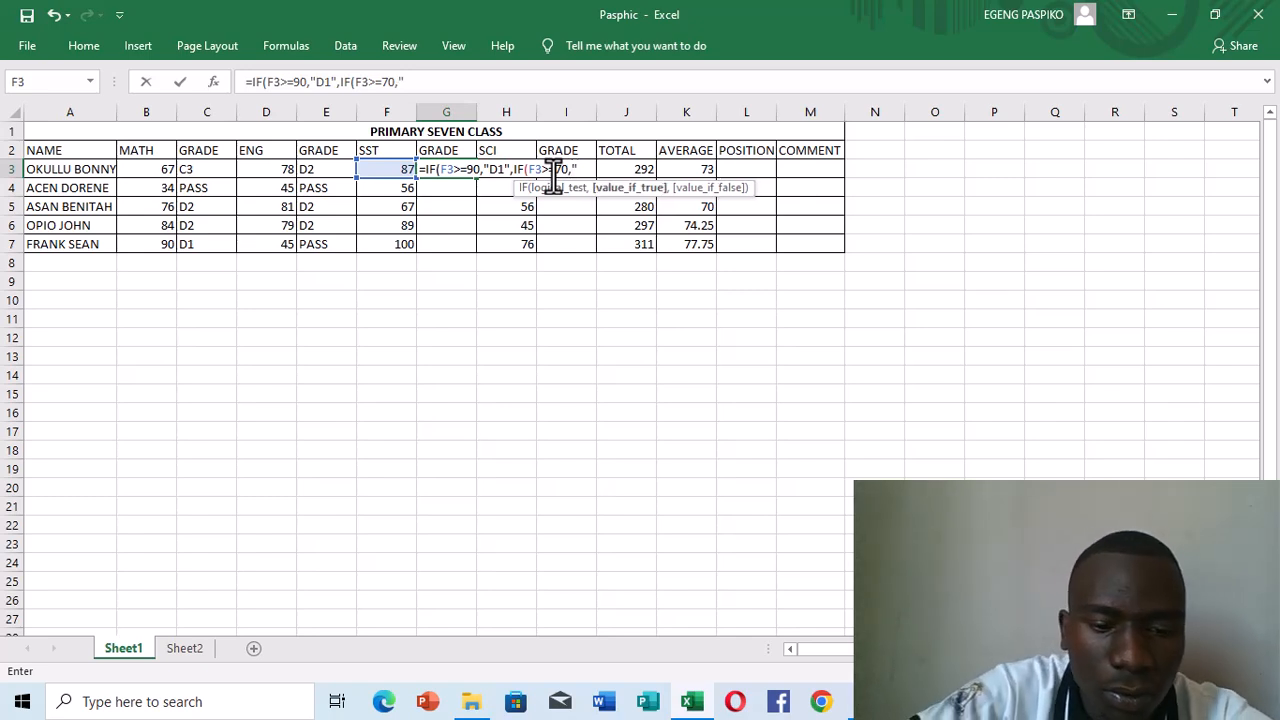
text(2)
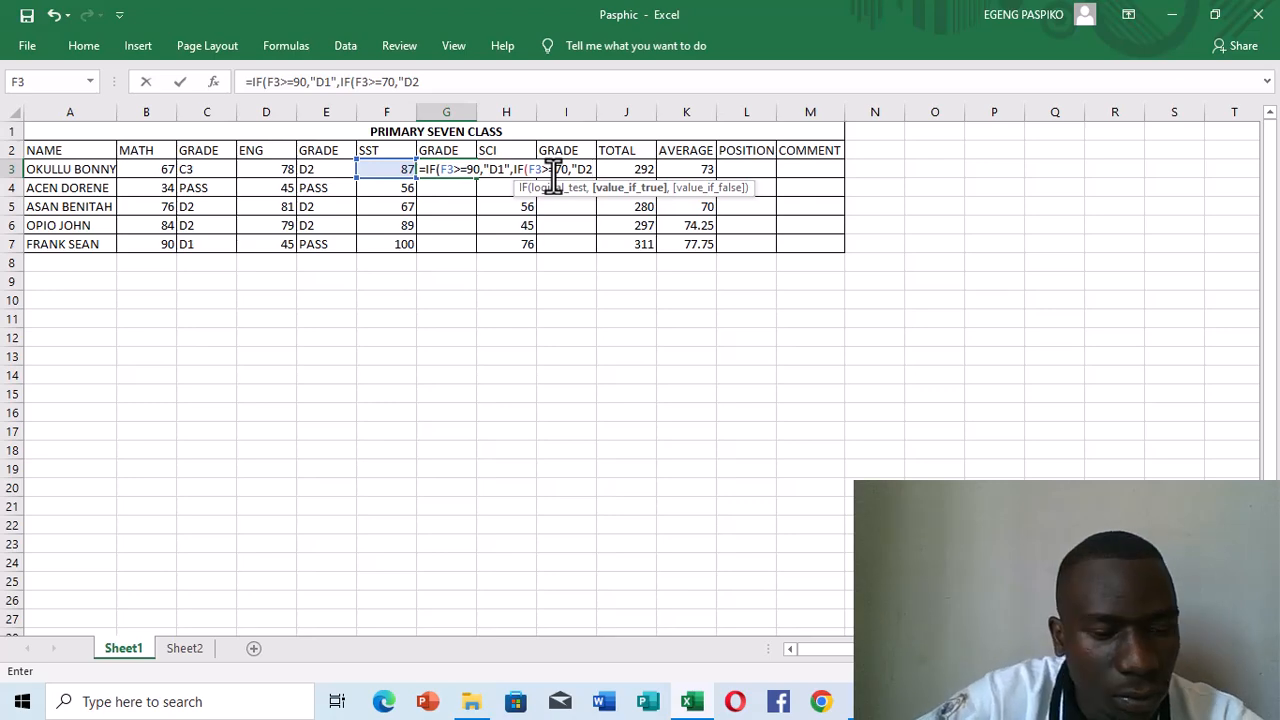
text(")
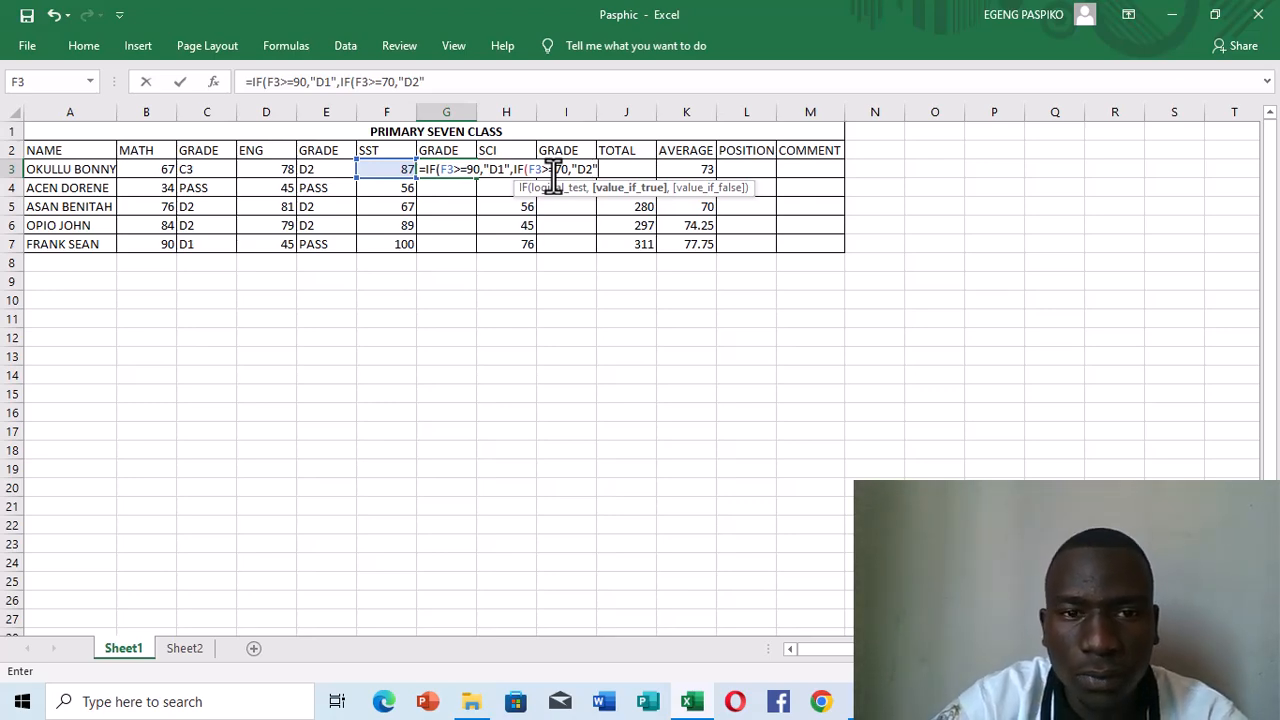
text(,)
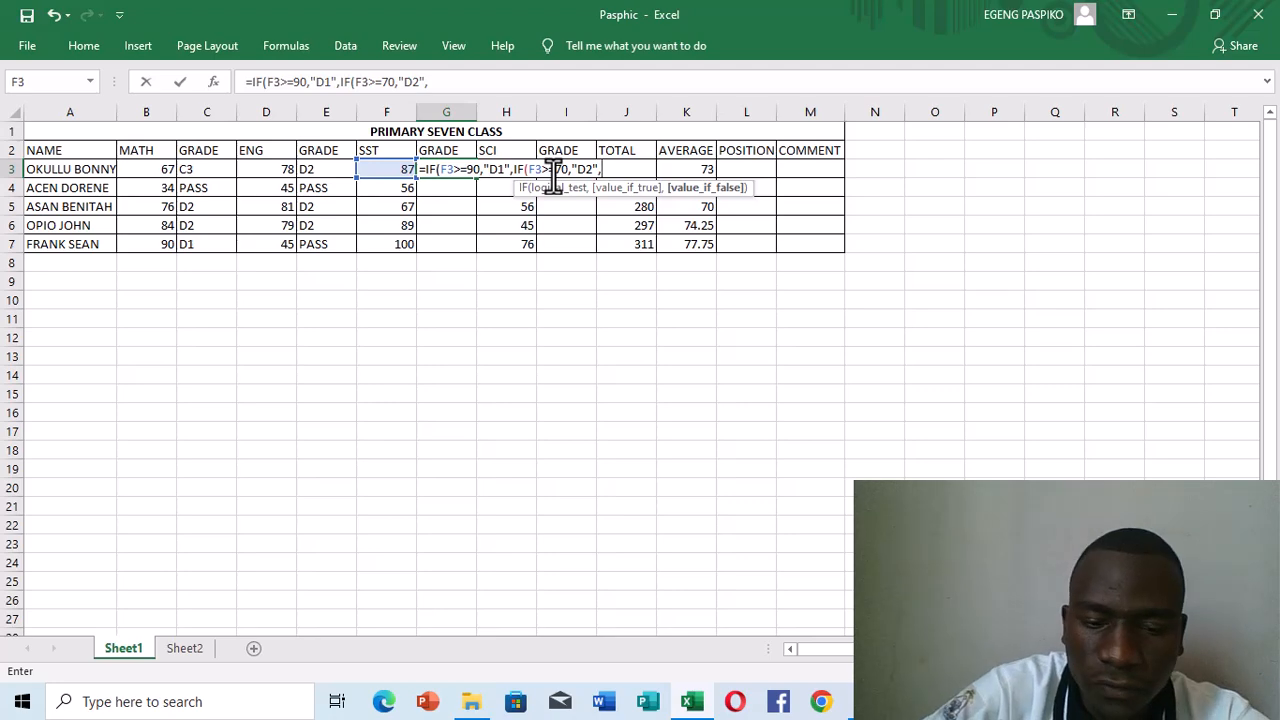
Extend the G3 formula with a nested IF(F3>=60,"C3", to award C3 for SST marks of at least 60.
text(IF)
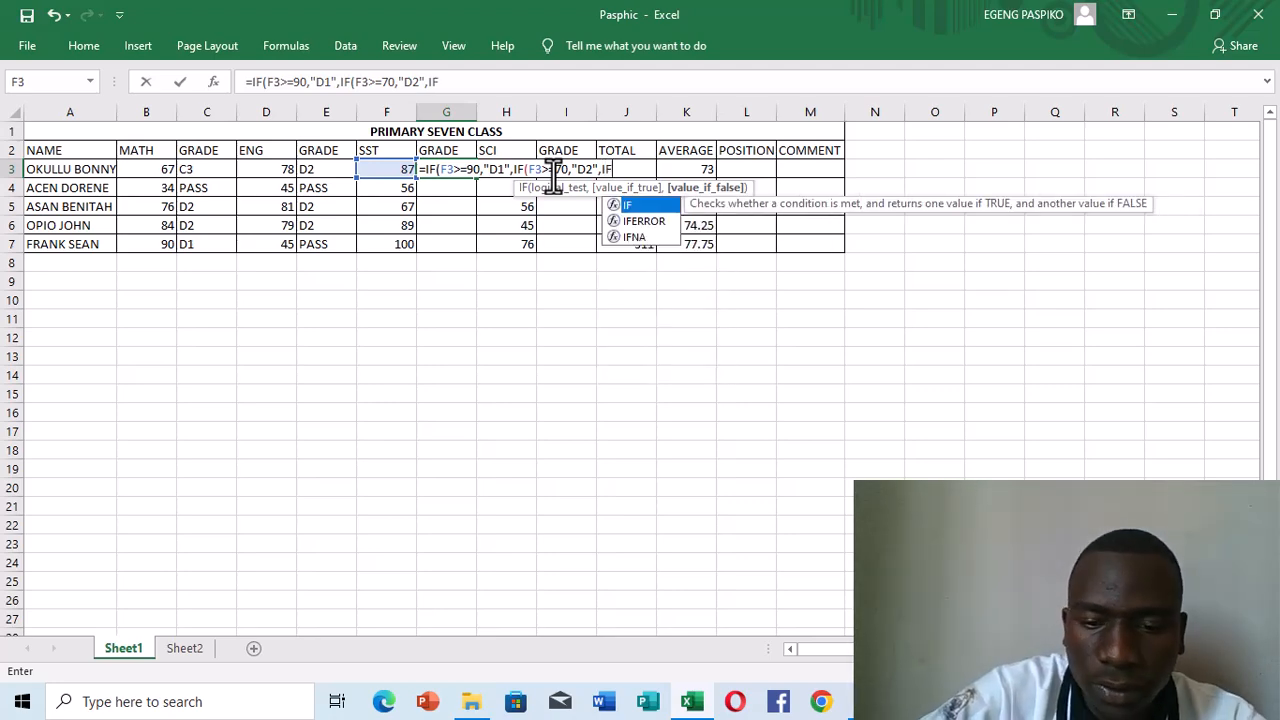
text(()
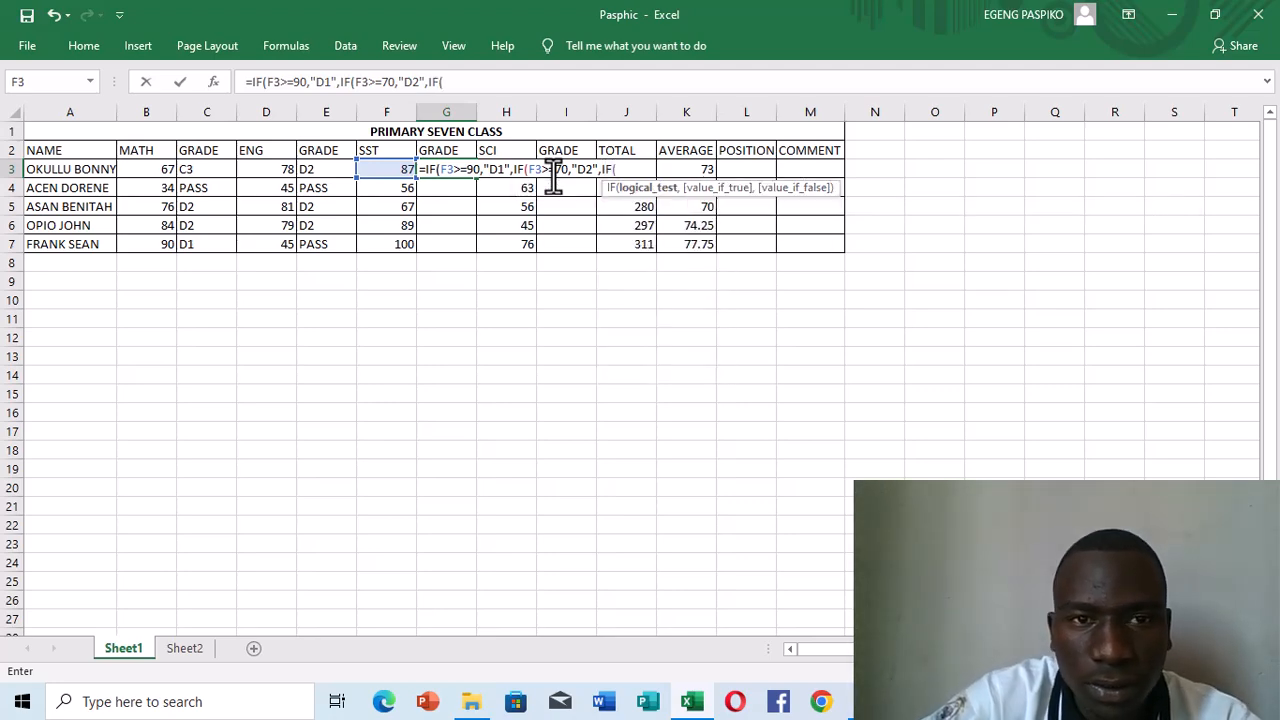
click(405, 172)
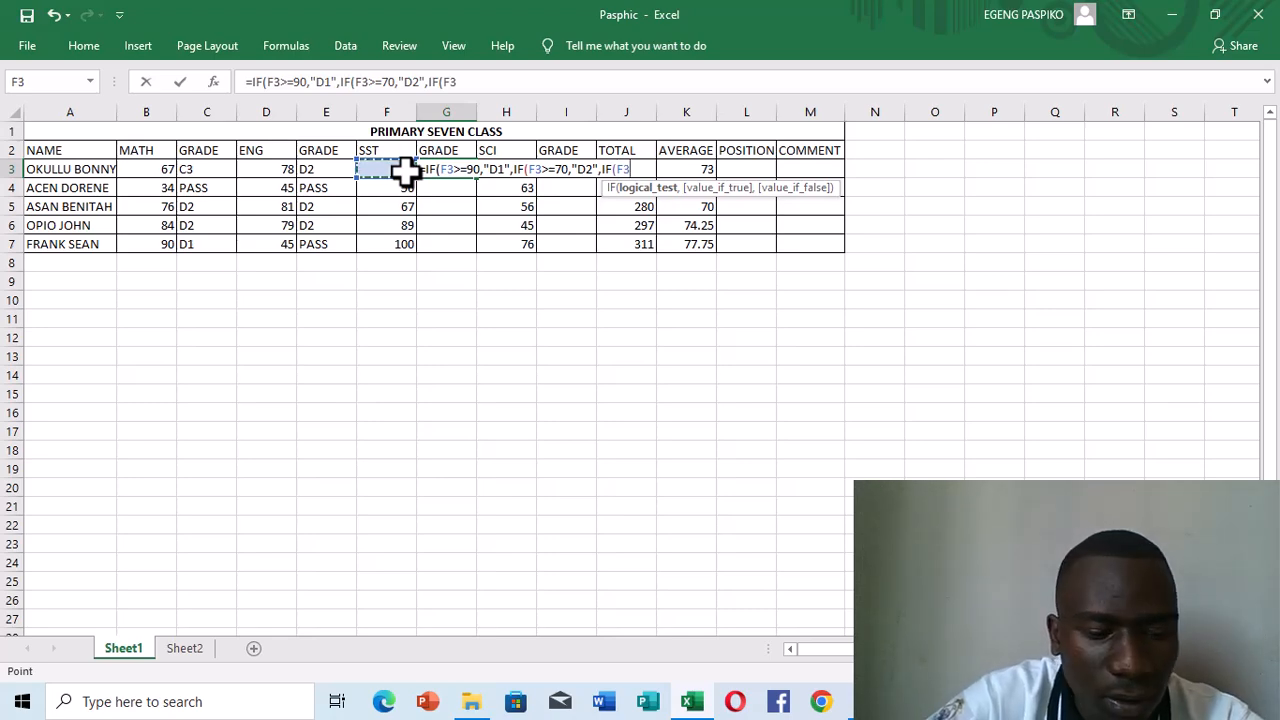
text(>=)
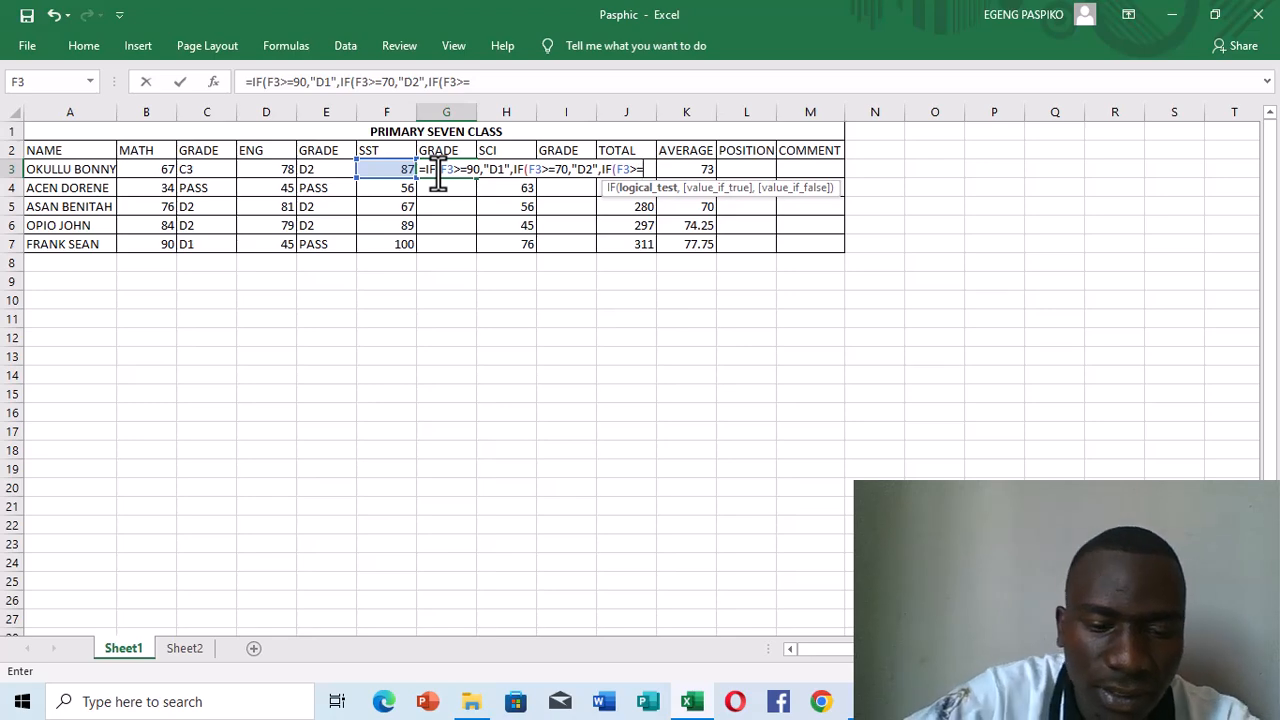
text(60)
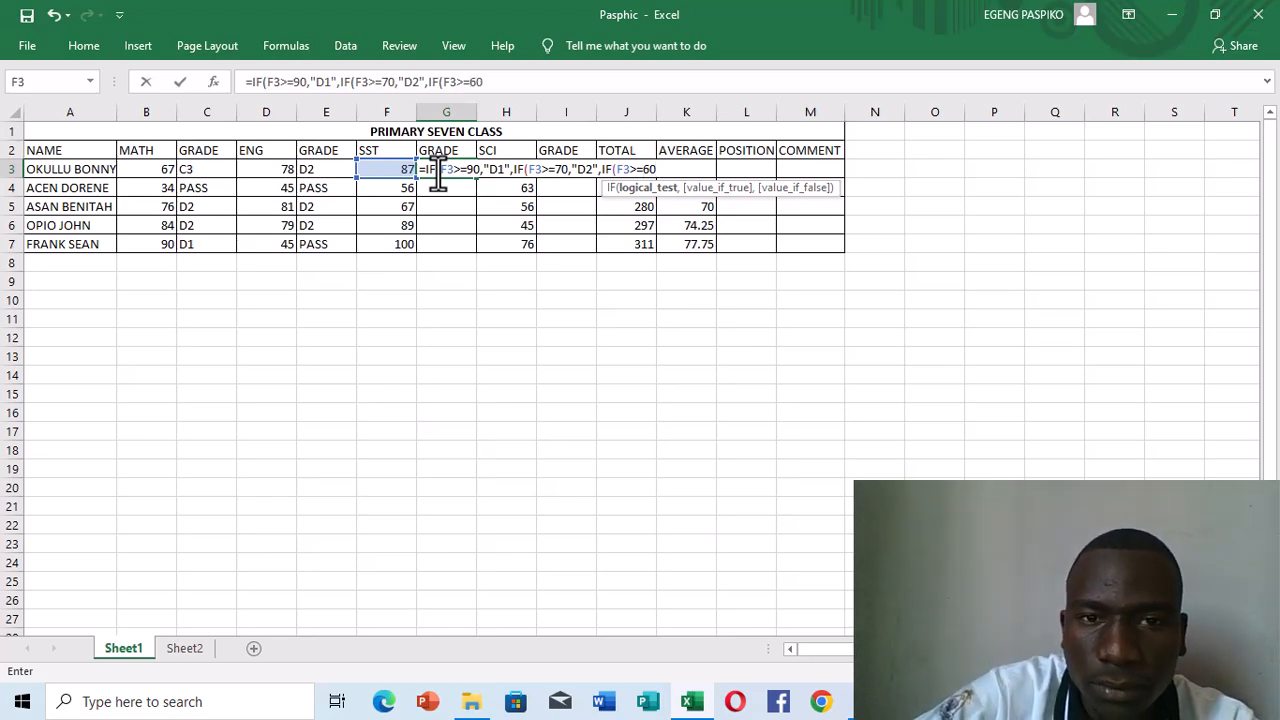
text(,)
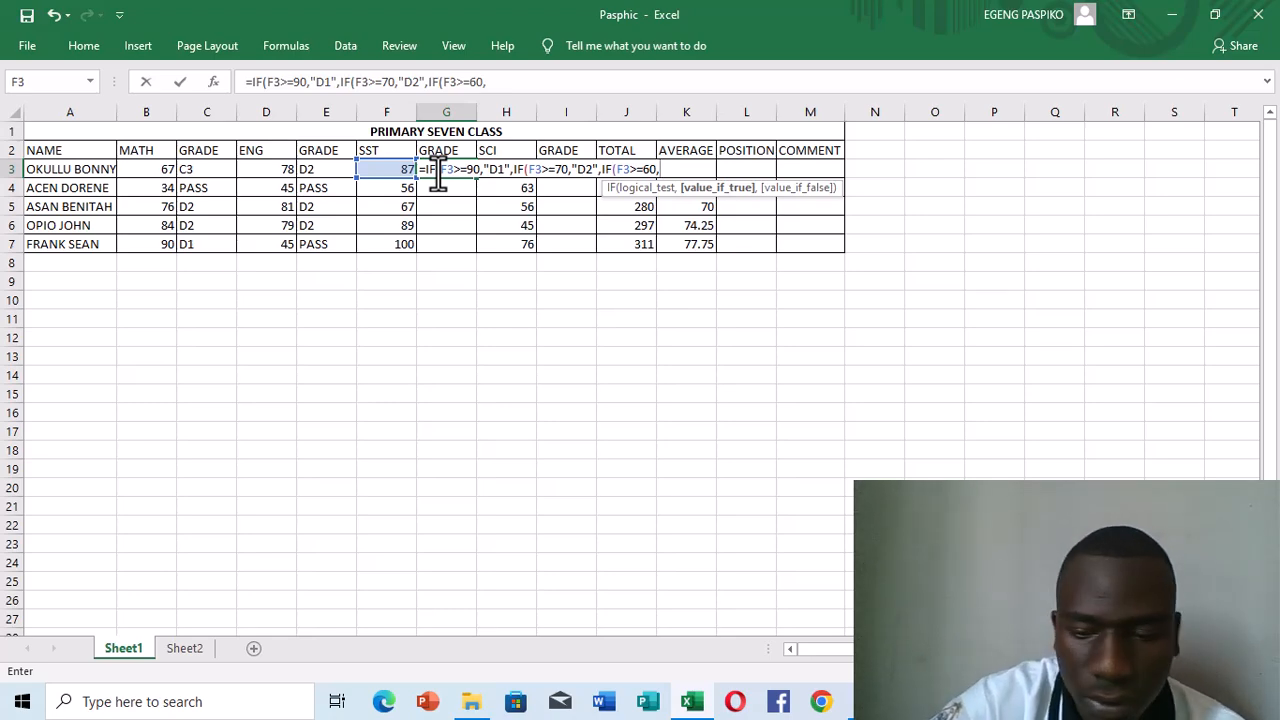
text(")
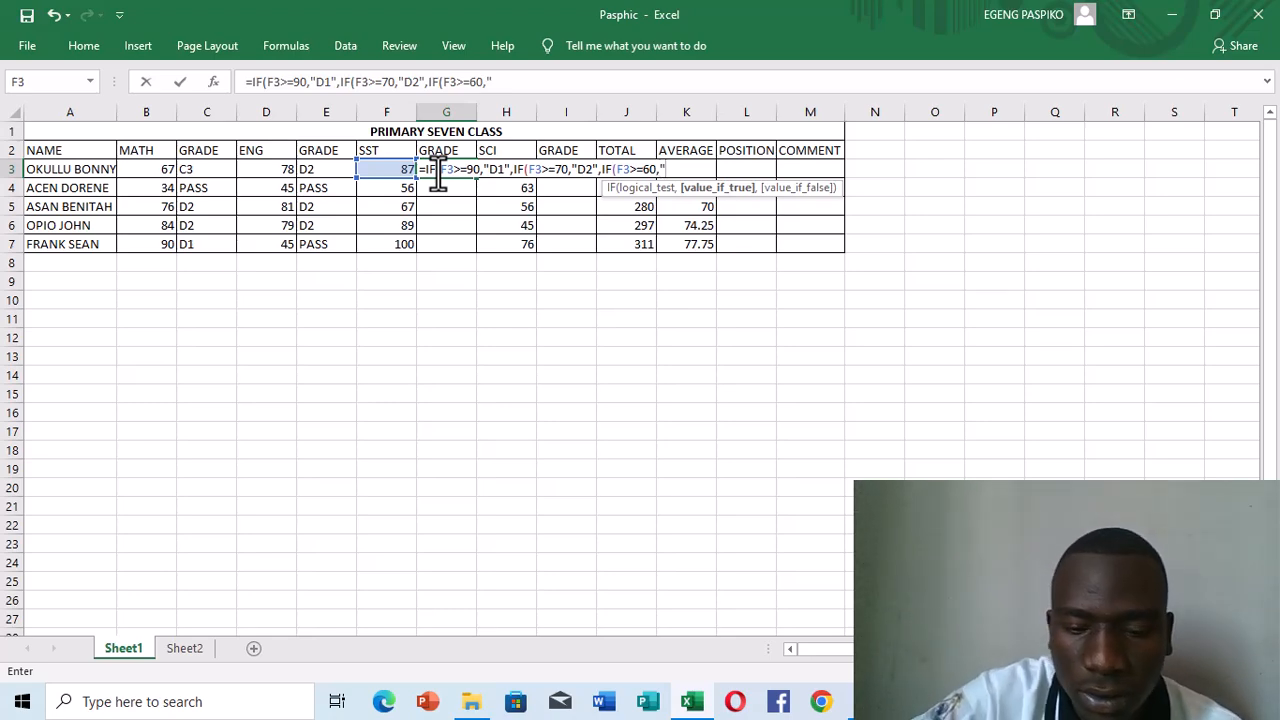
text(C3")
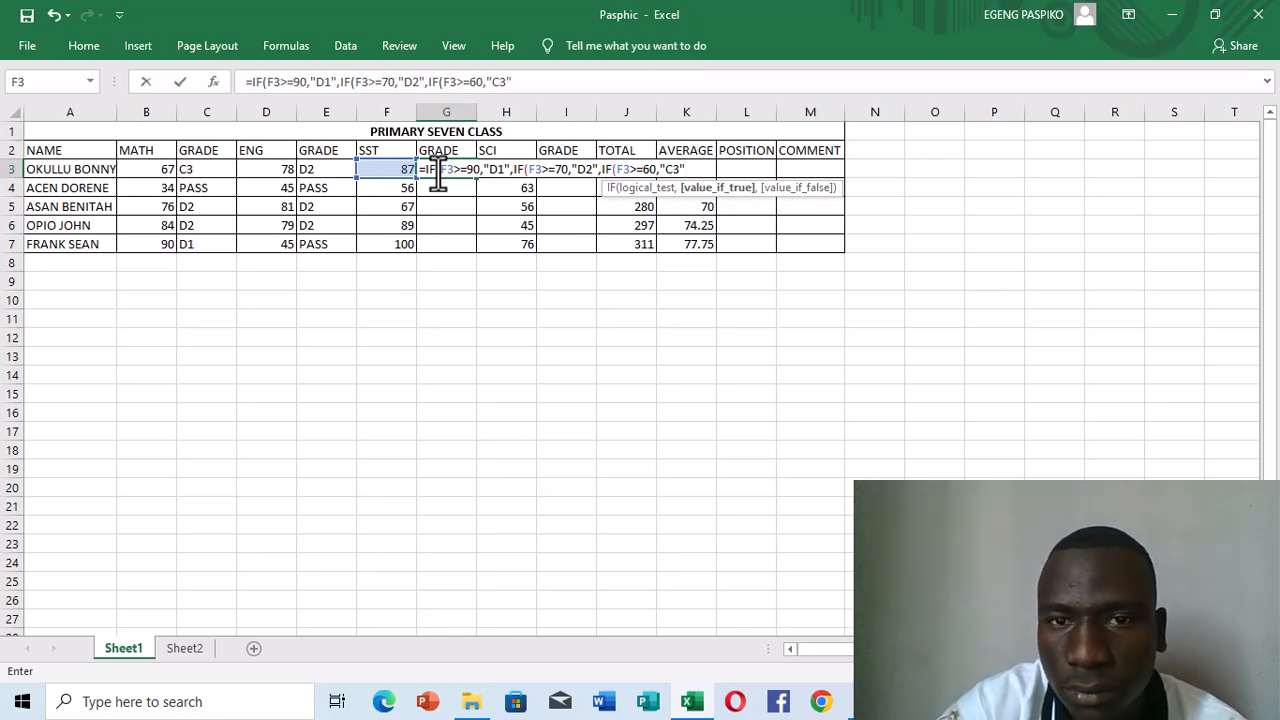
text(,)
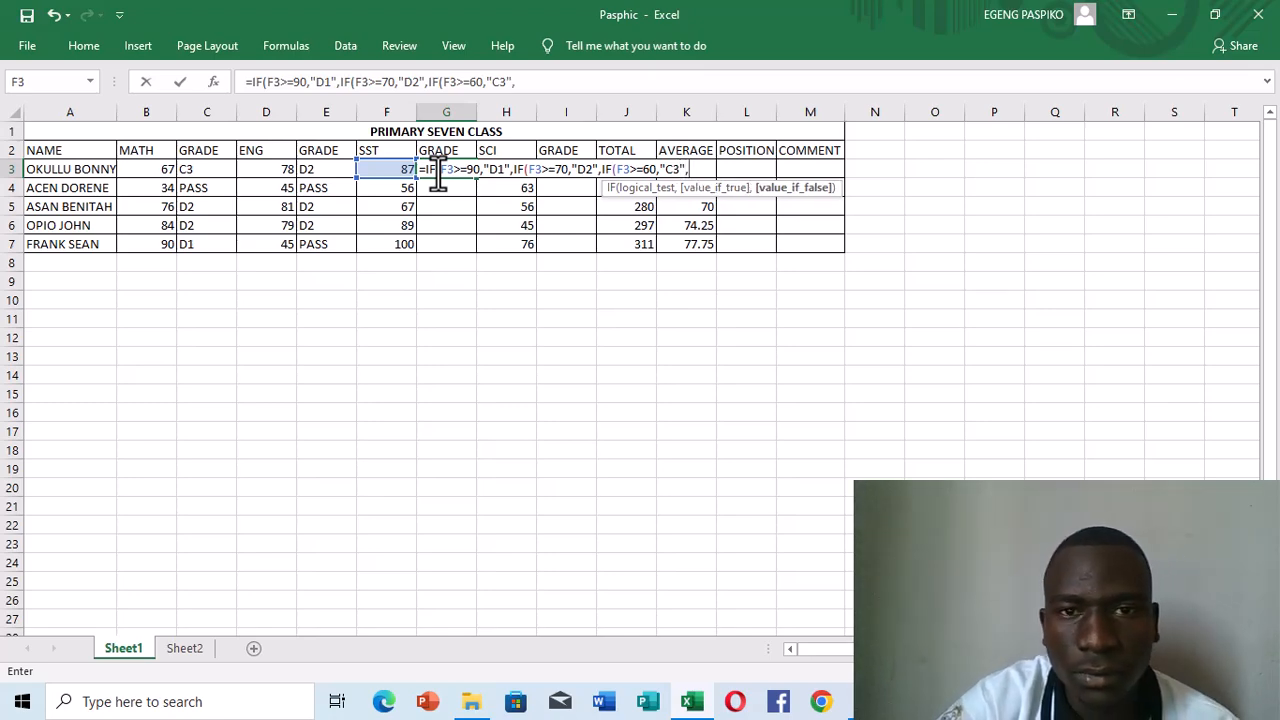
Open a fourth nested IF( at the end of the G3 formula.
text(I)
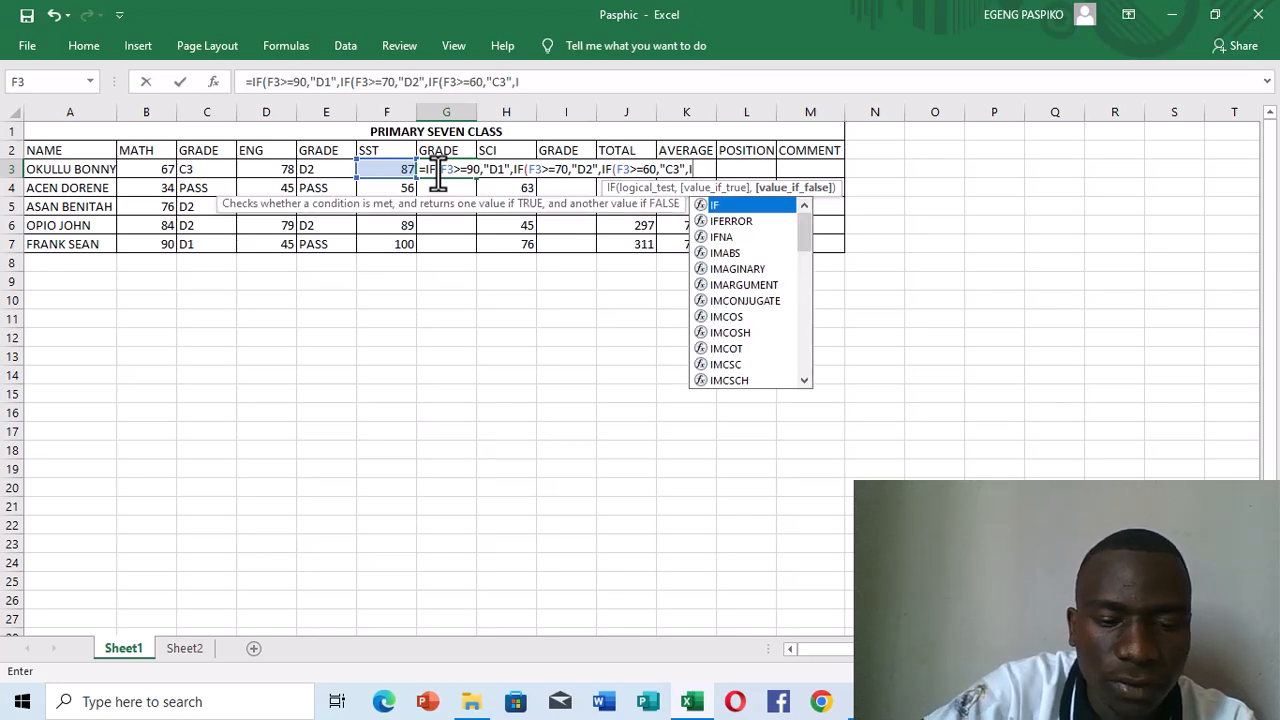
text(F)
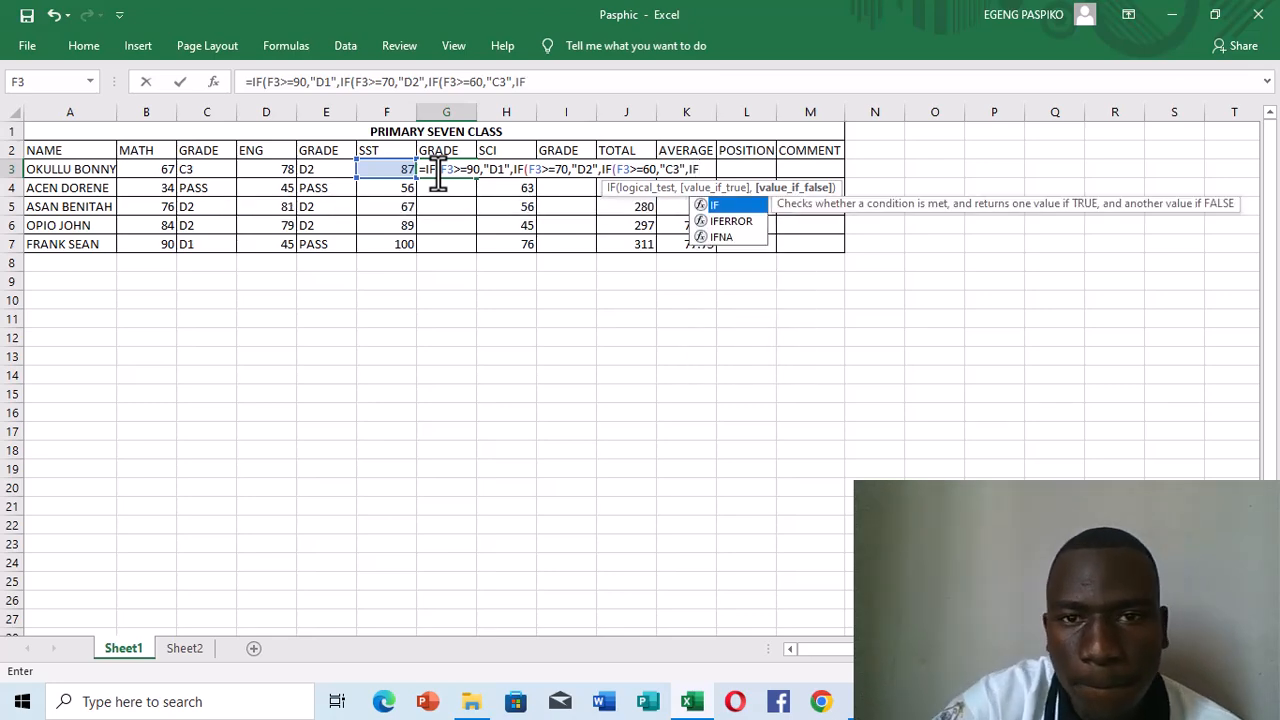
click(438, 172)
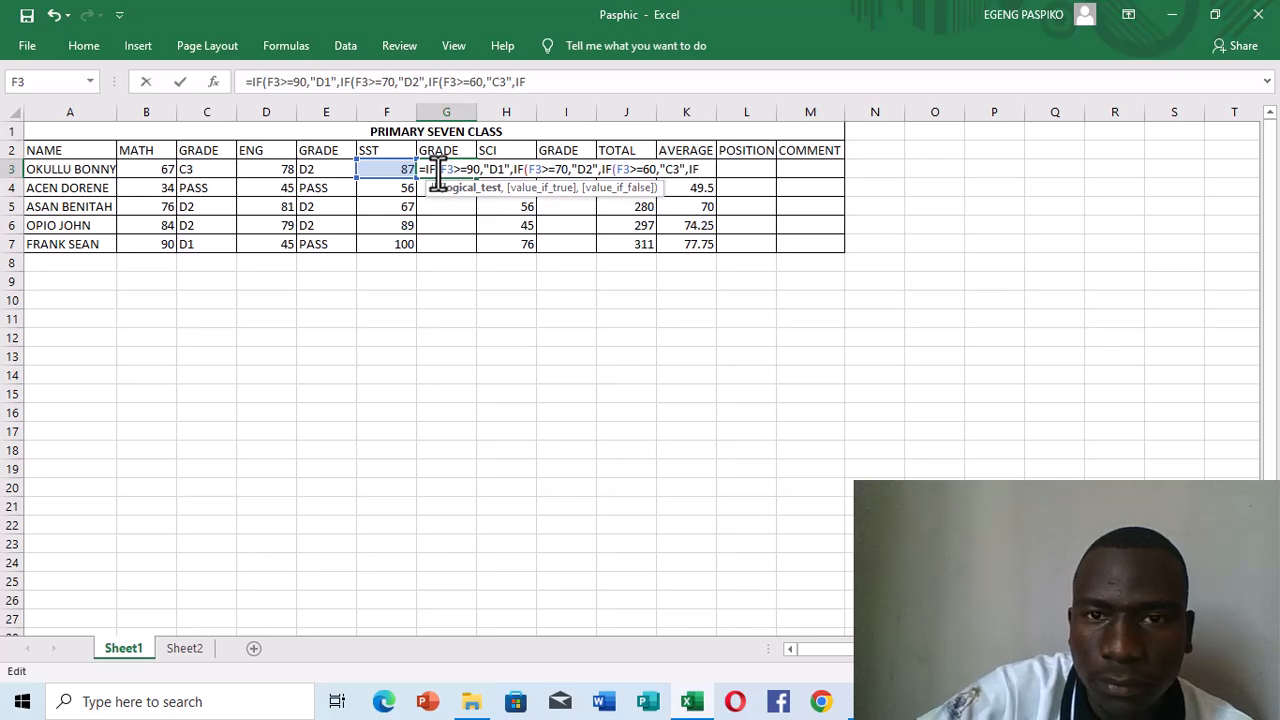
click(378, 169)
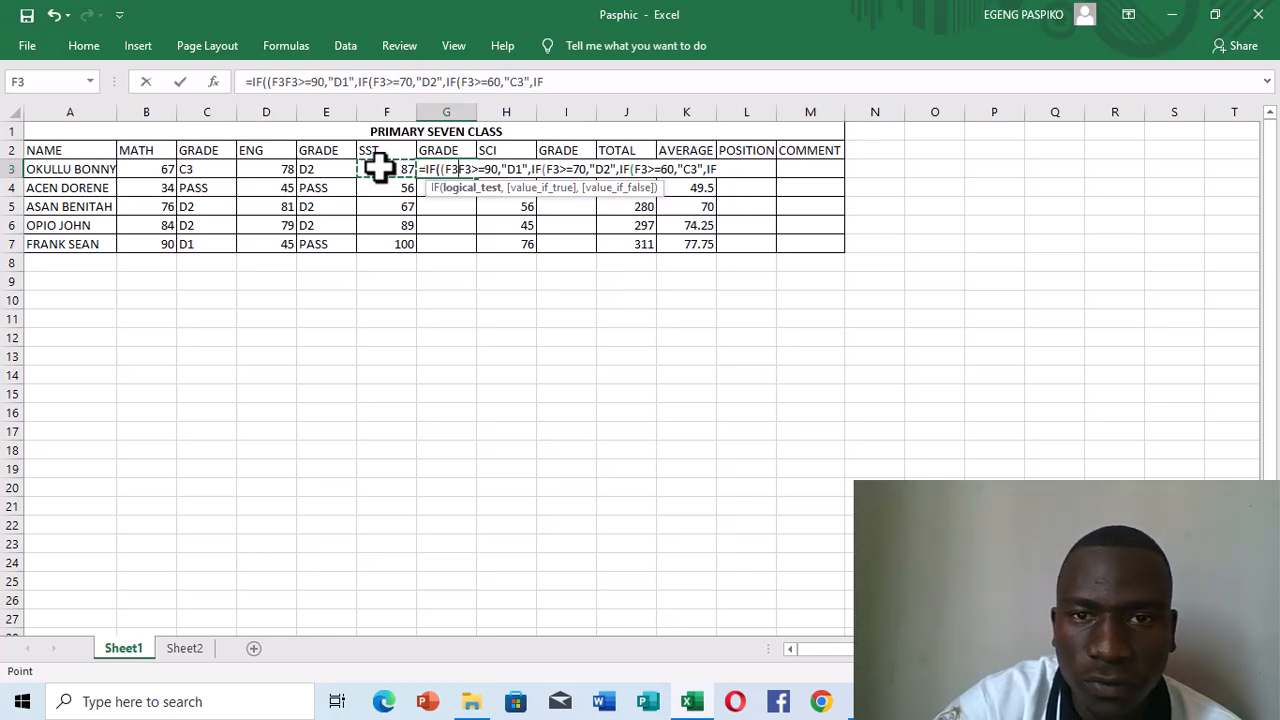
click(721, 170)
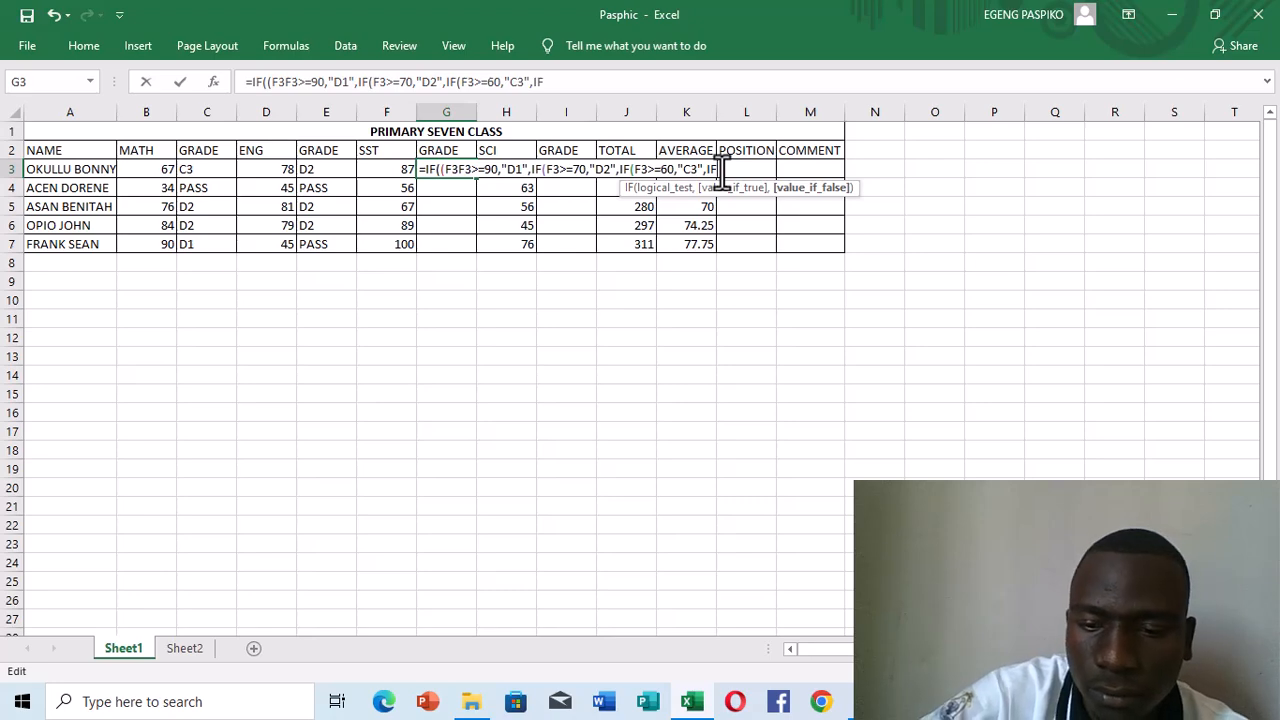
text(()
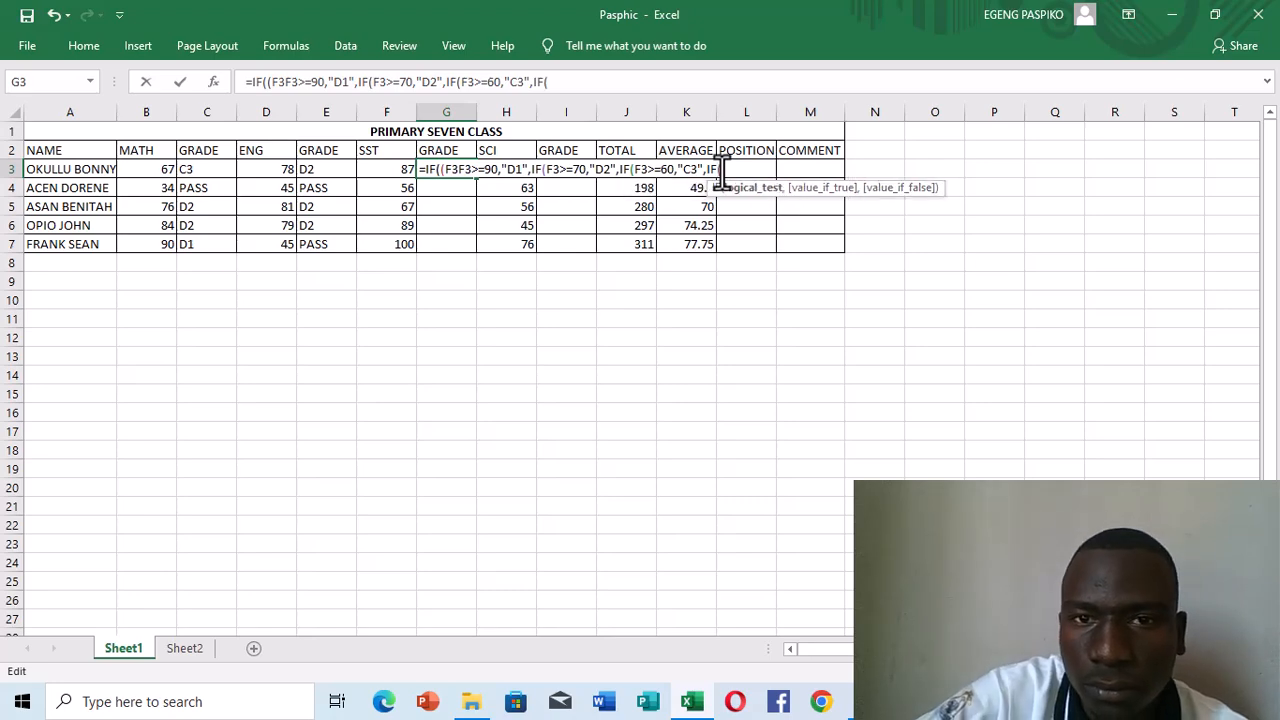
Add the condition F3>=50,"C4" to the last nested IF in G3 to award C4 for SST marks of at least 50.
click(402, 170)
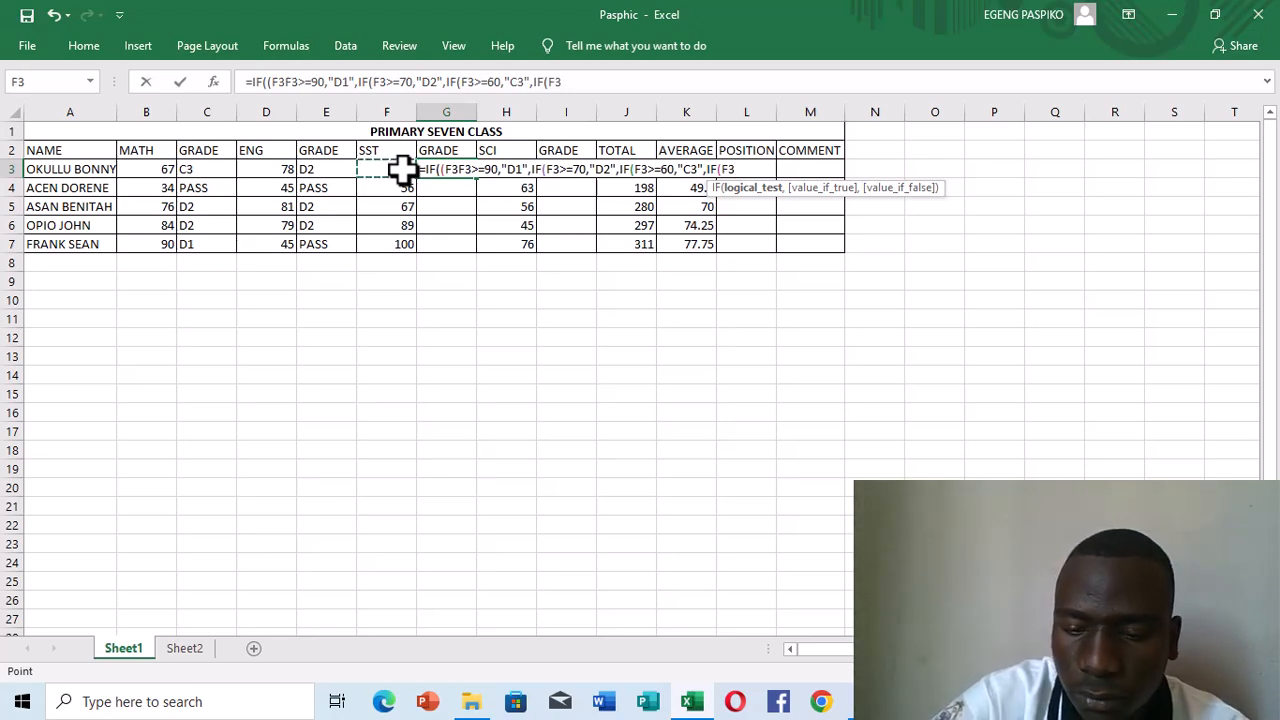
text(>=)
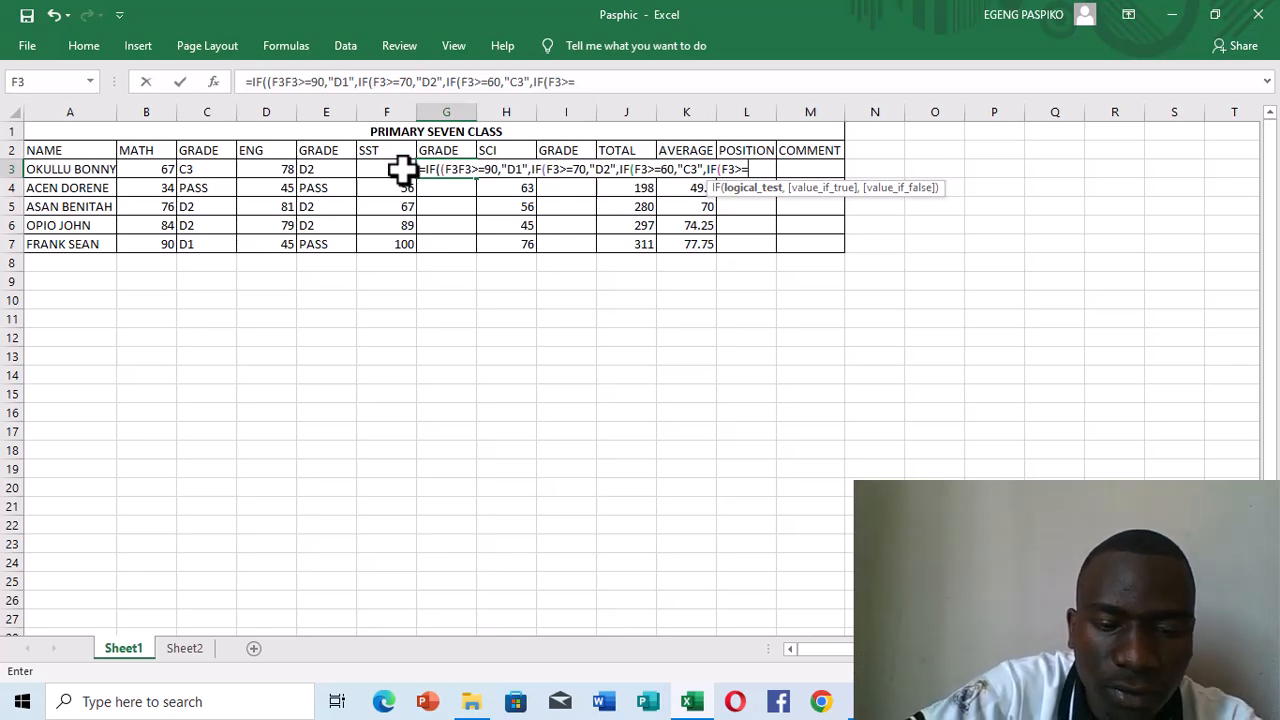
text(50)
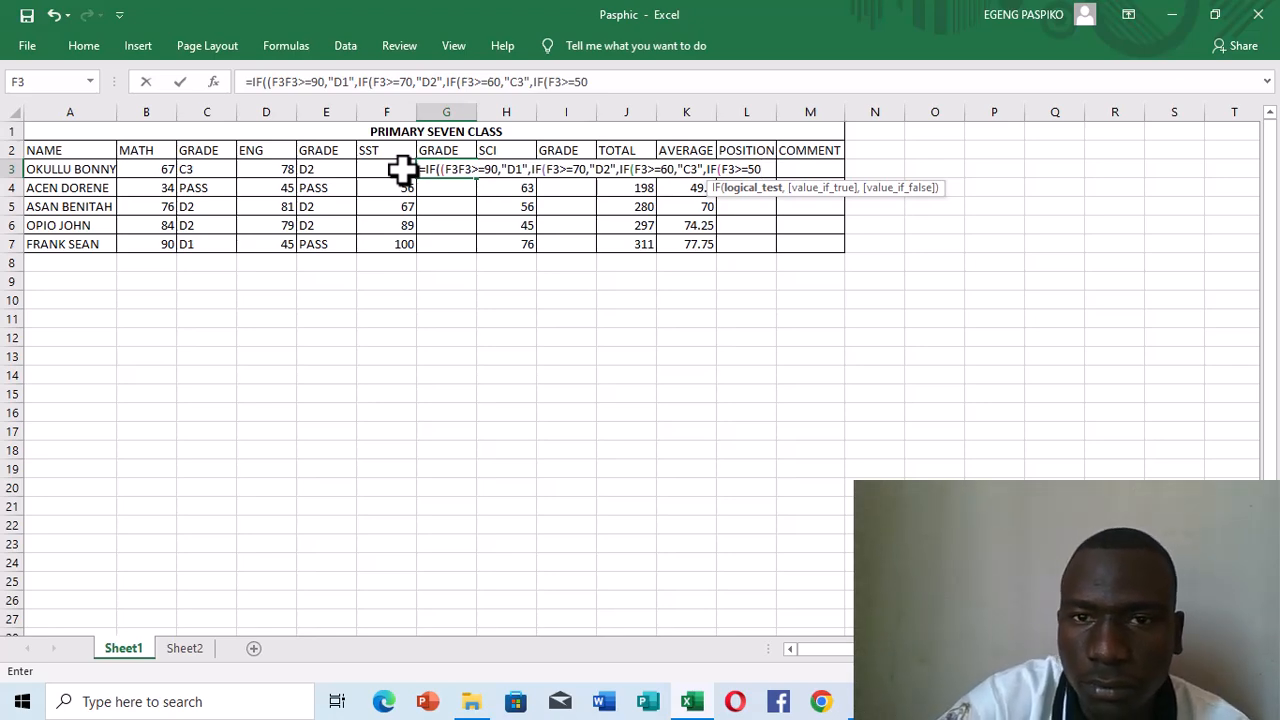
text(,)
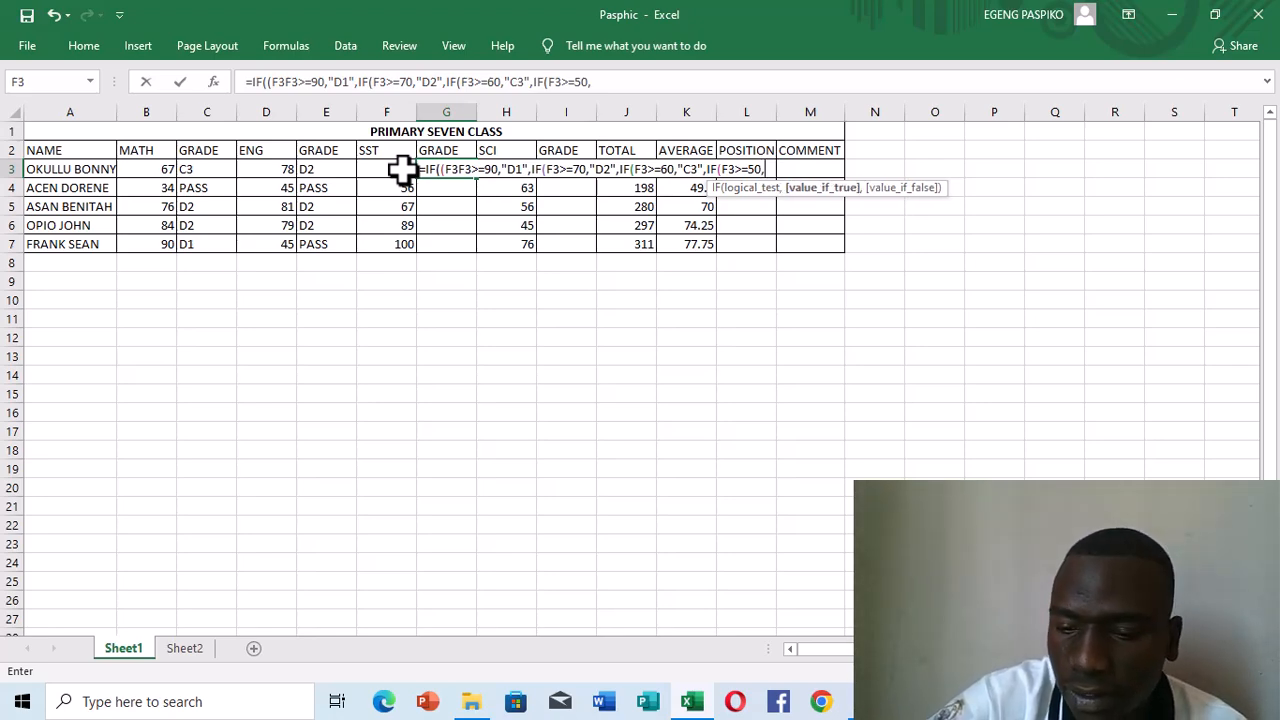
text(")
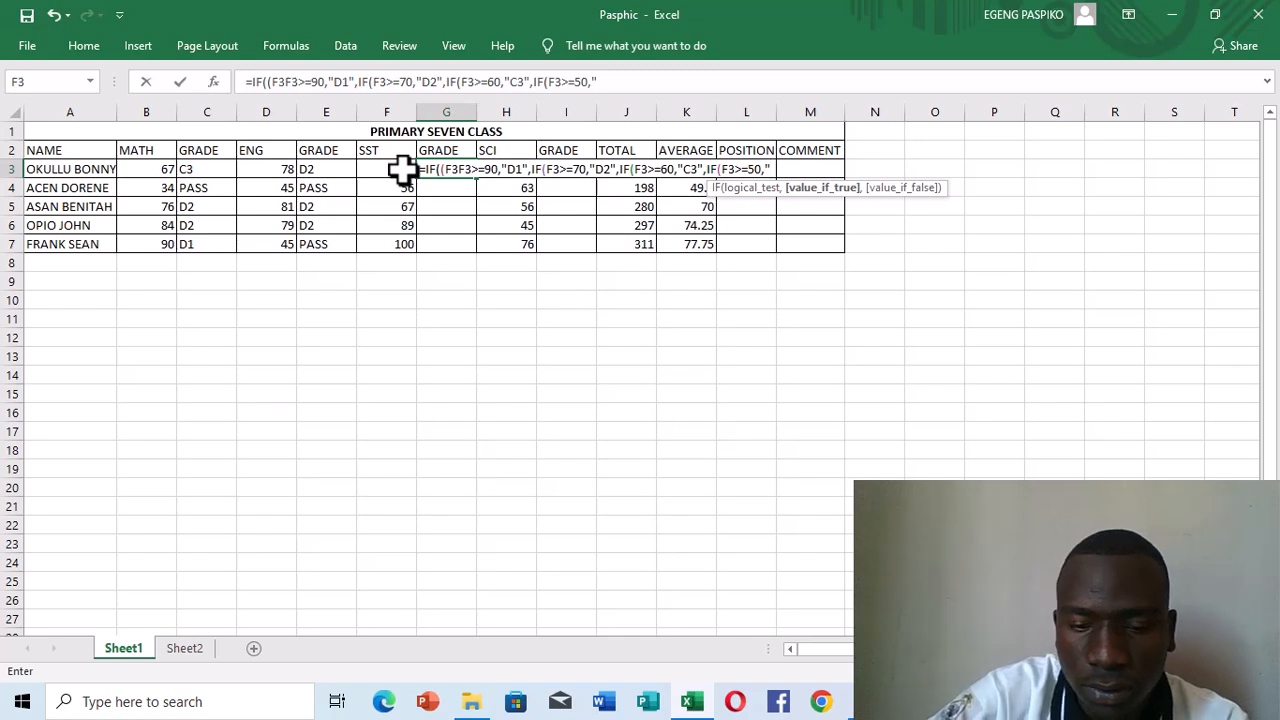
text(C)
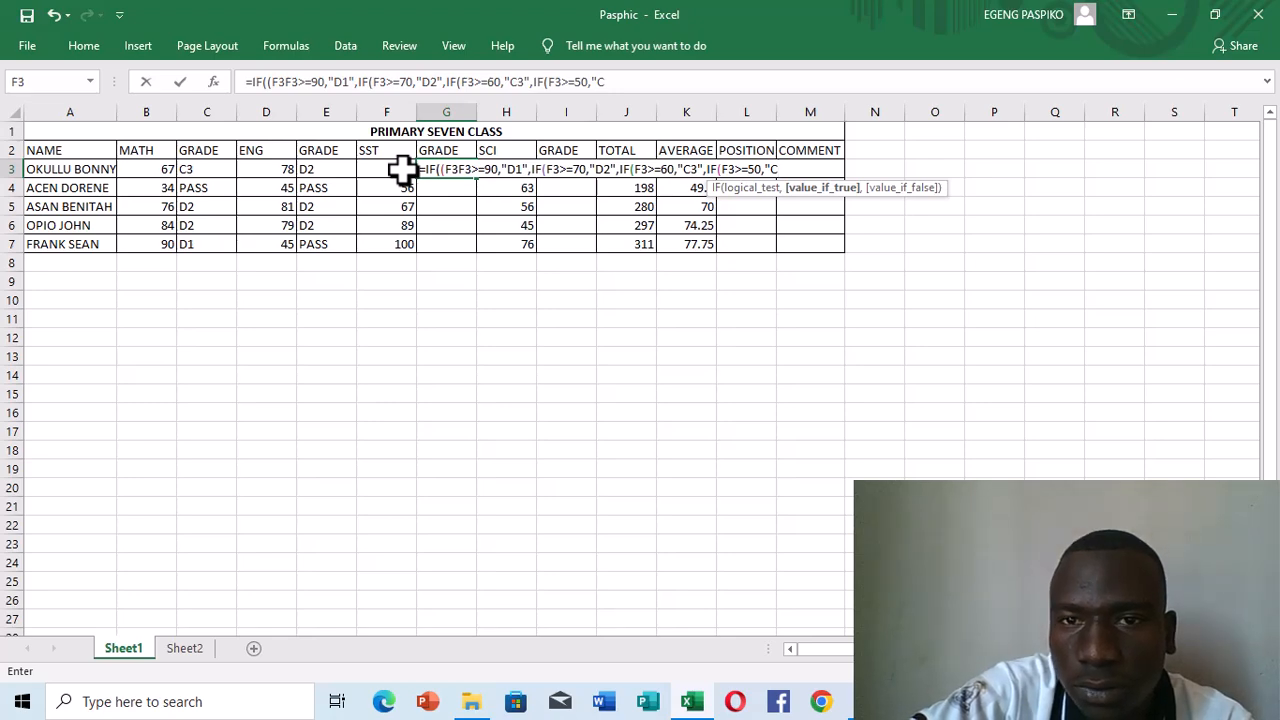
text(4)
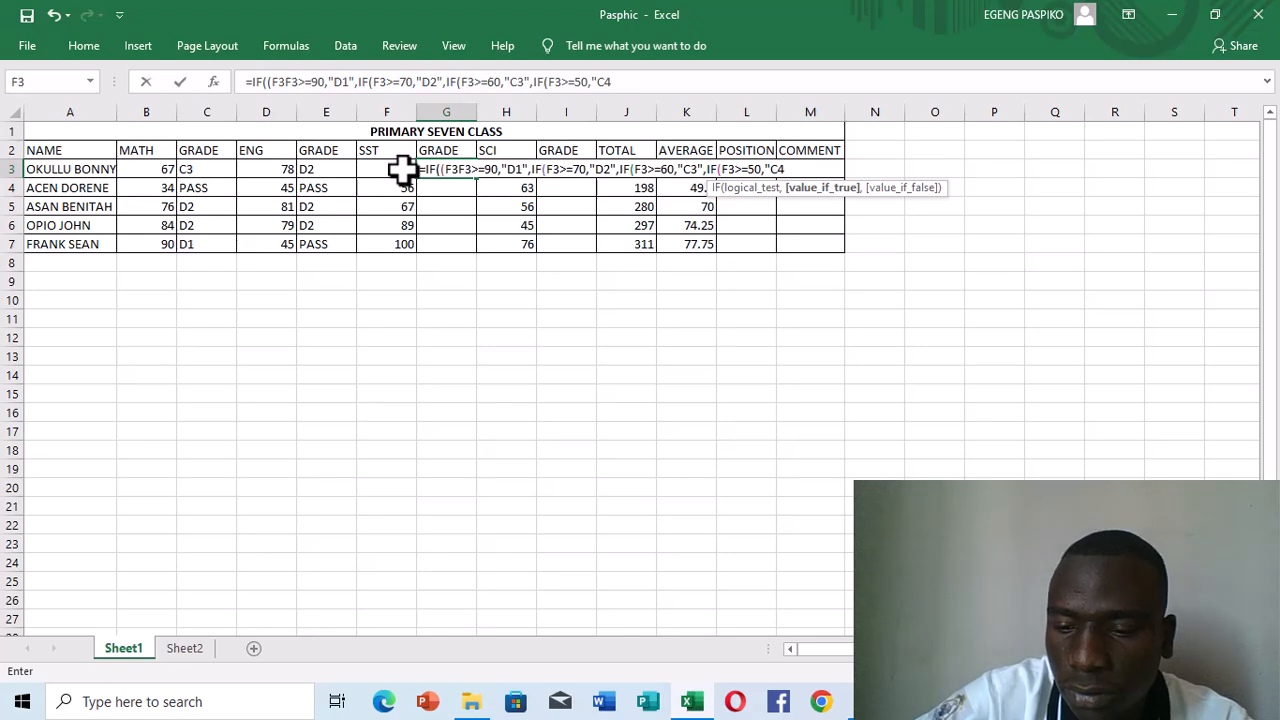
text(")
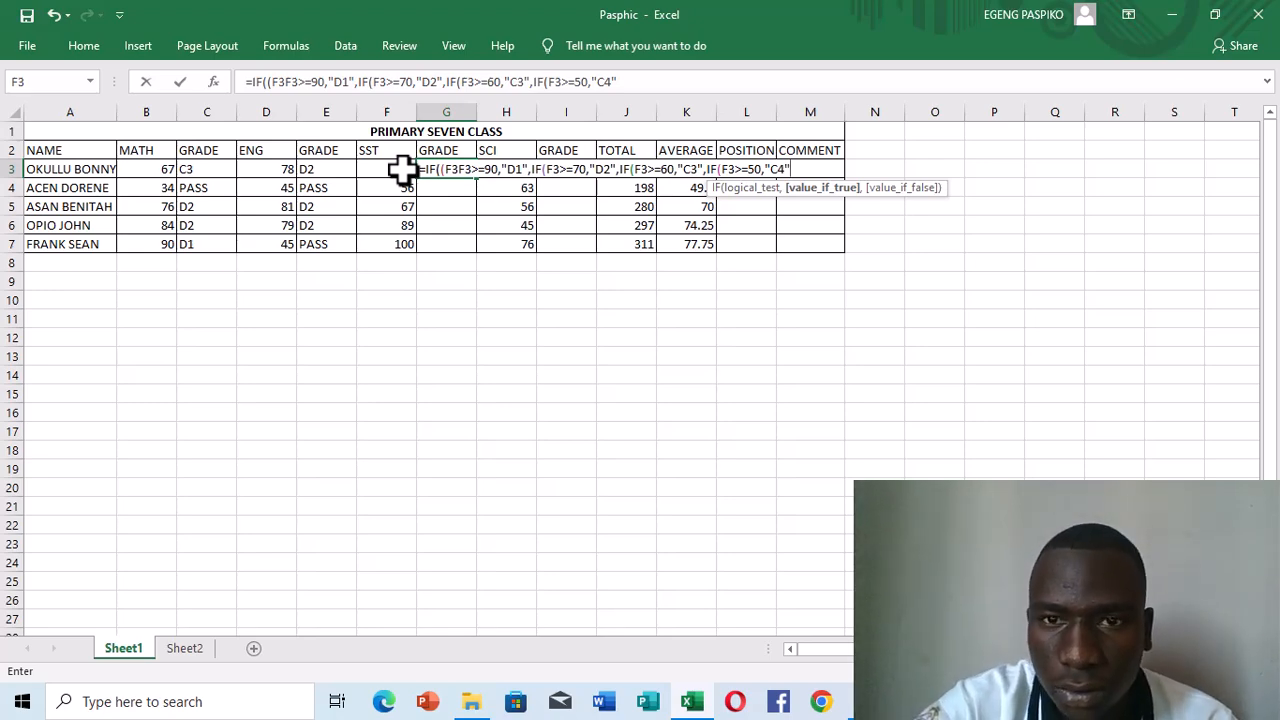
Try to complete the G3 formula with four closing parentheses and dismiss the formula error.
text())))
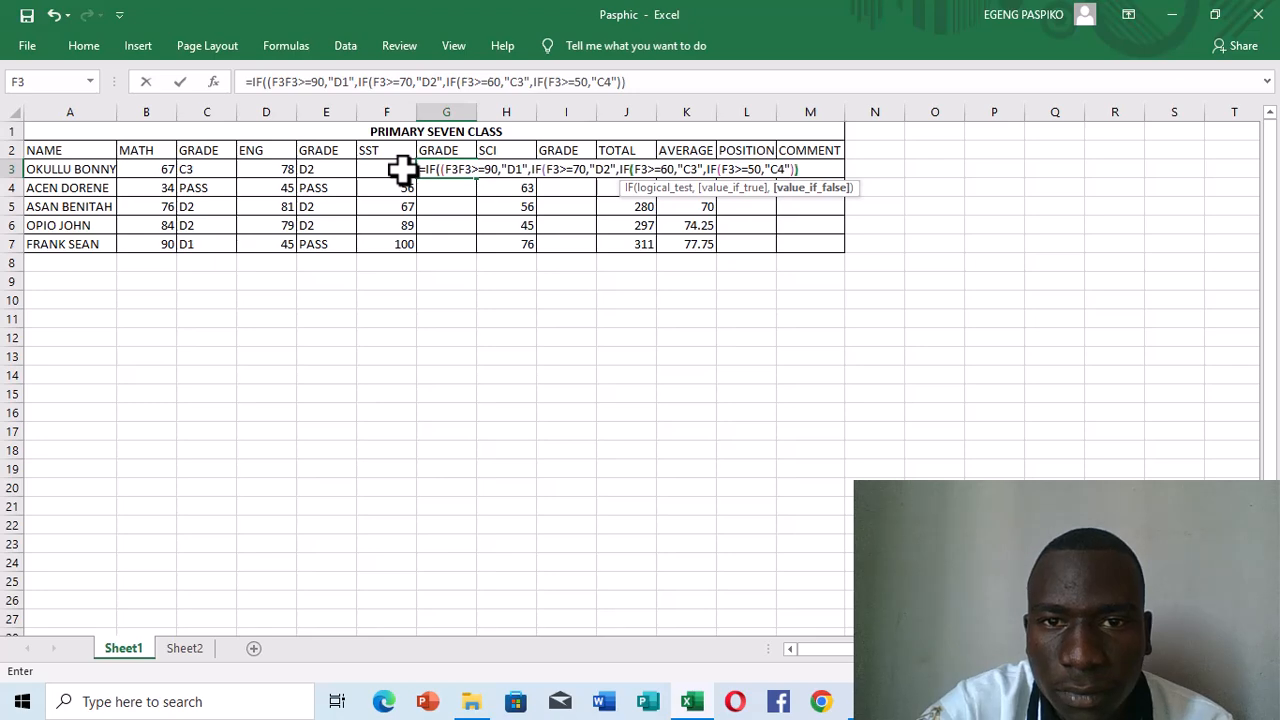
text())
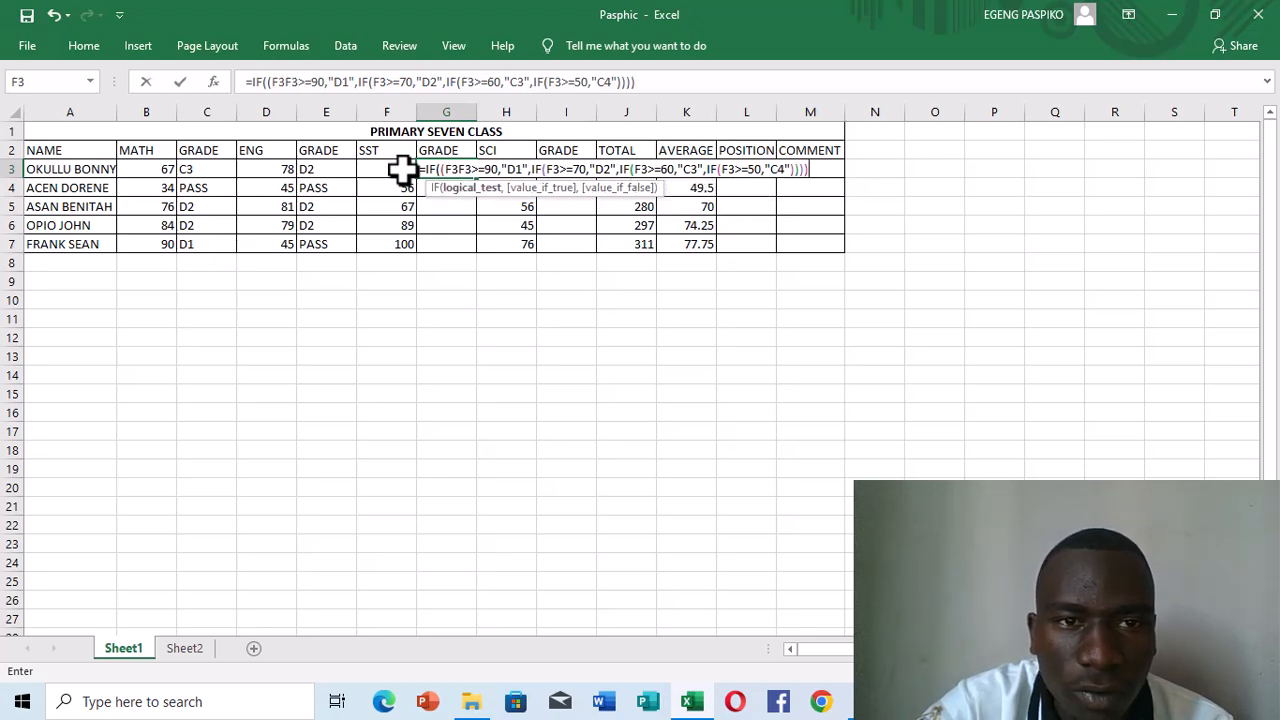
key(Return)
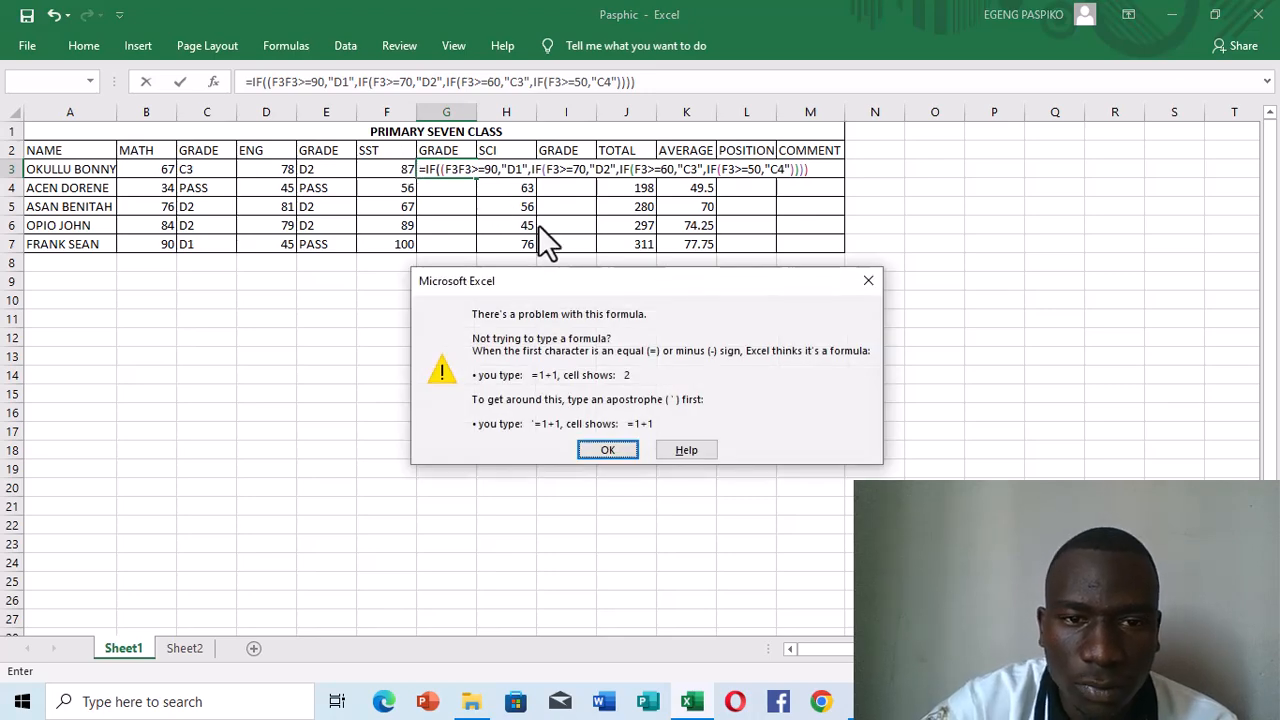
click(869, 281)
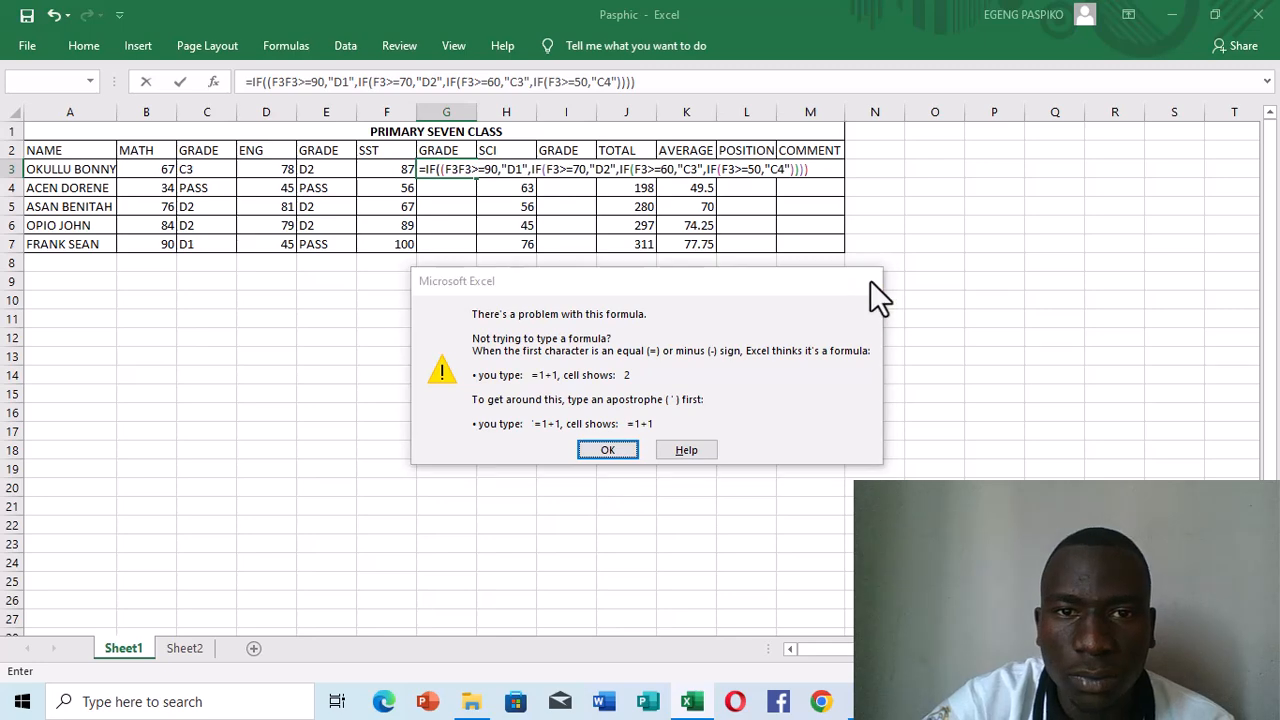
Delete the duplicate F3 reference from the first condition in G3 and try to enter the formula again.
click(453, 170)
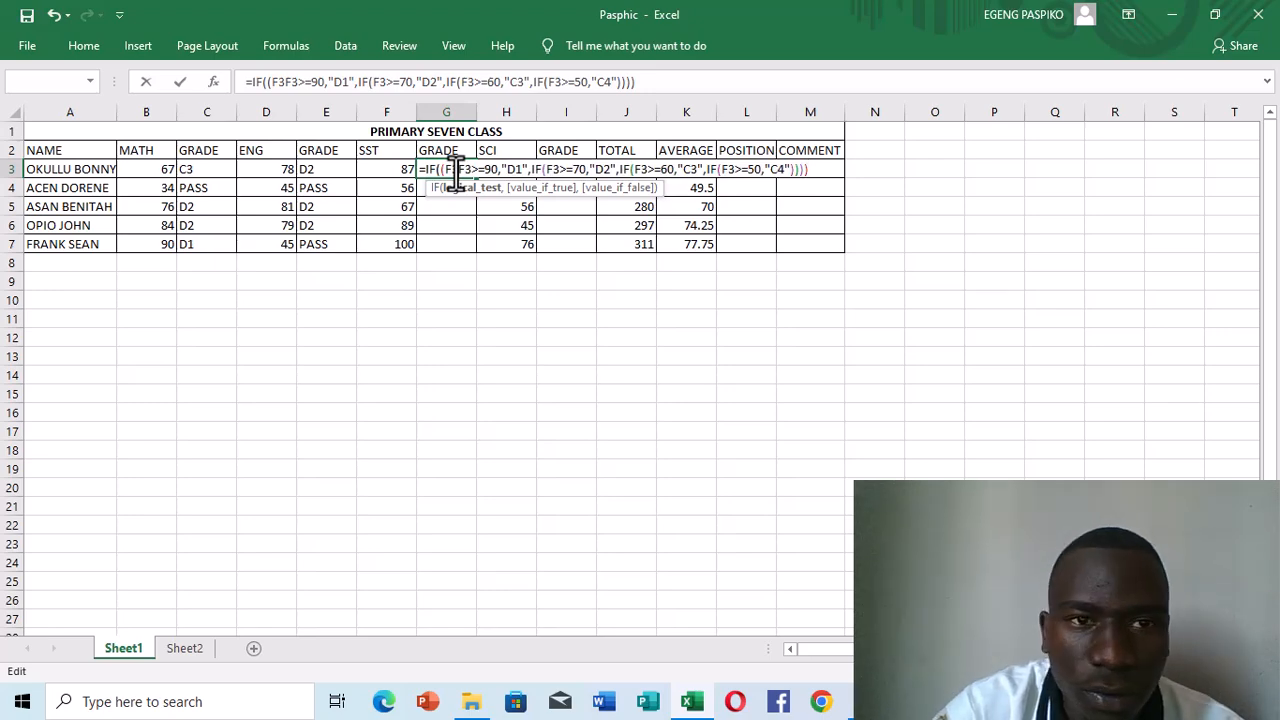
key(Delete)
key(Delete)
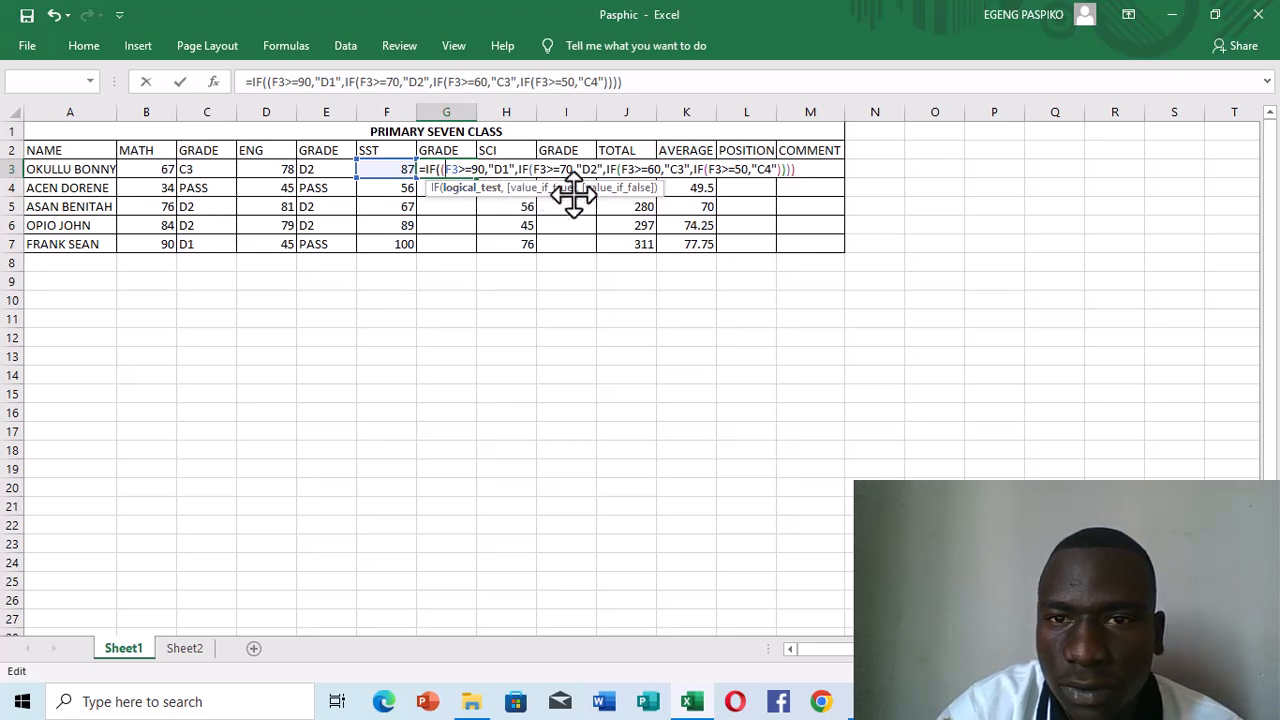
key(Return)
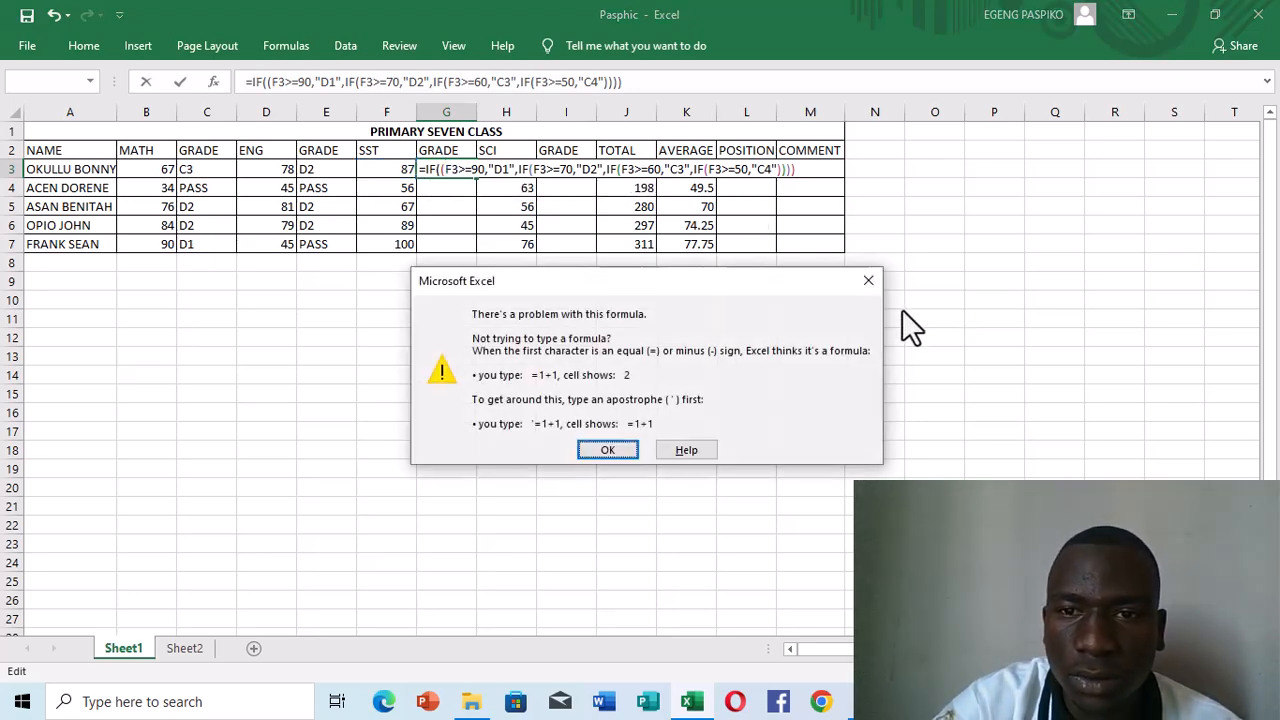
click(867, 284)
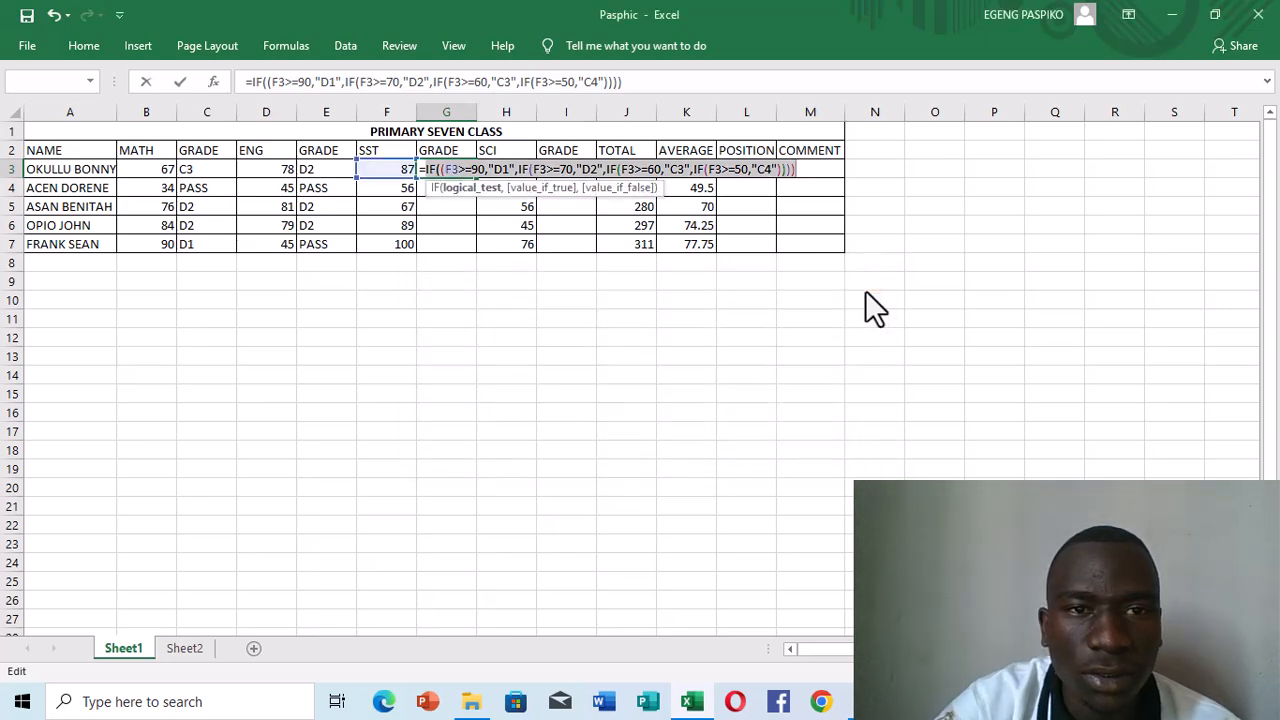
Rework the G3 formula so it starts =IF(F3>=90 with a single opening parenthesis and ends with one closing parenthesis.
key(BackSpace)
key(BackSpace)
key(BackSpace)
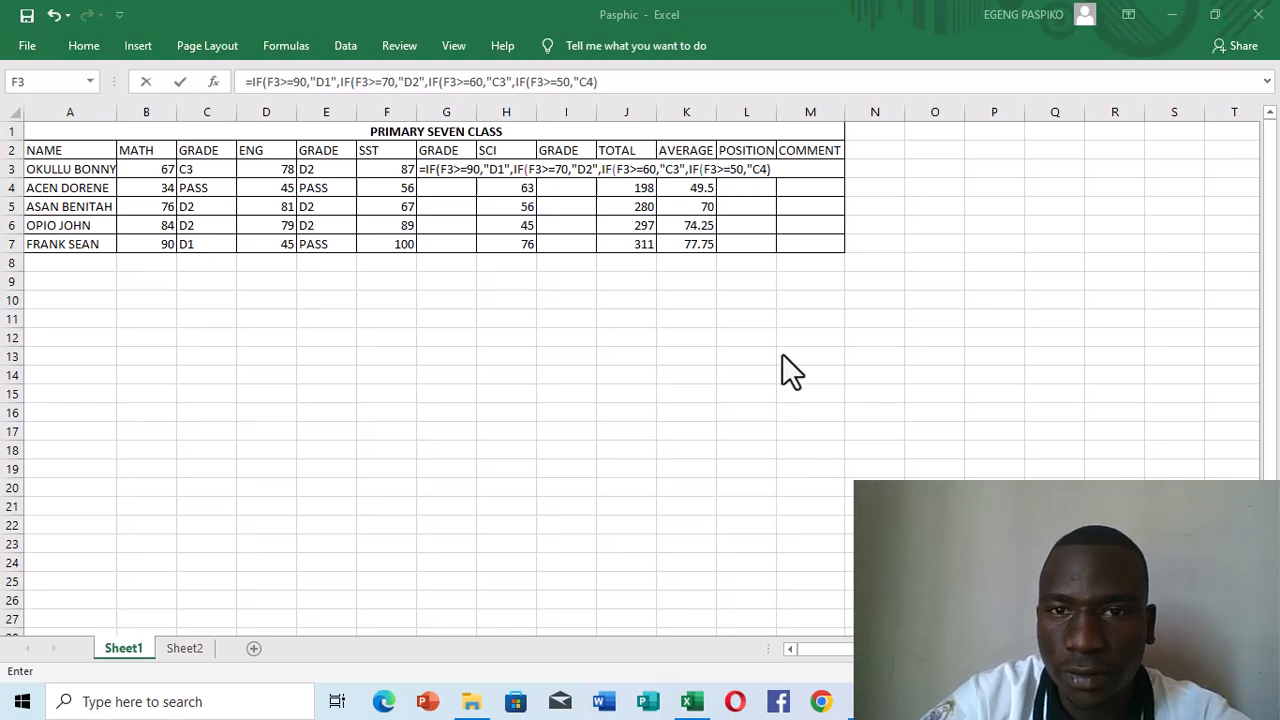
Correct the end of the G3 formula to "C4" with its closing quotation mark, followed by three closing parentheses.
click(780, 170)
key(BackSpace)
key(BackSpace)
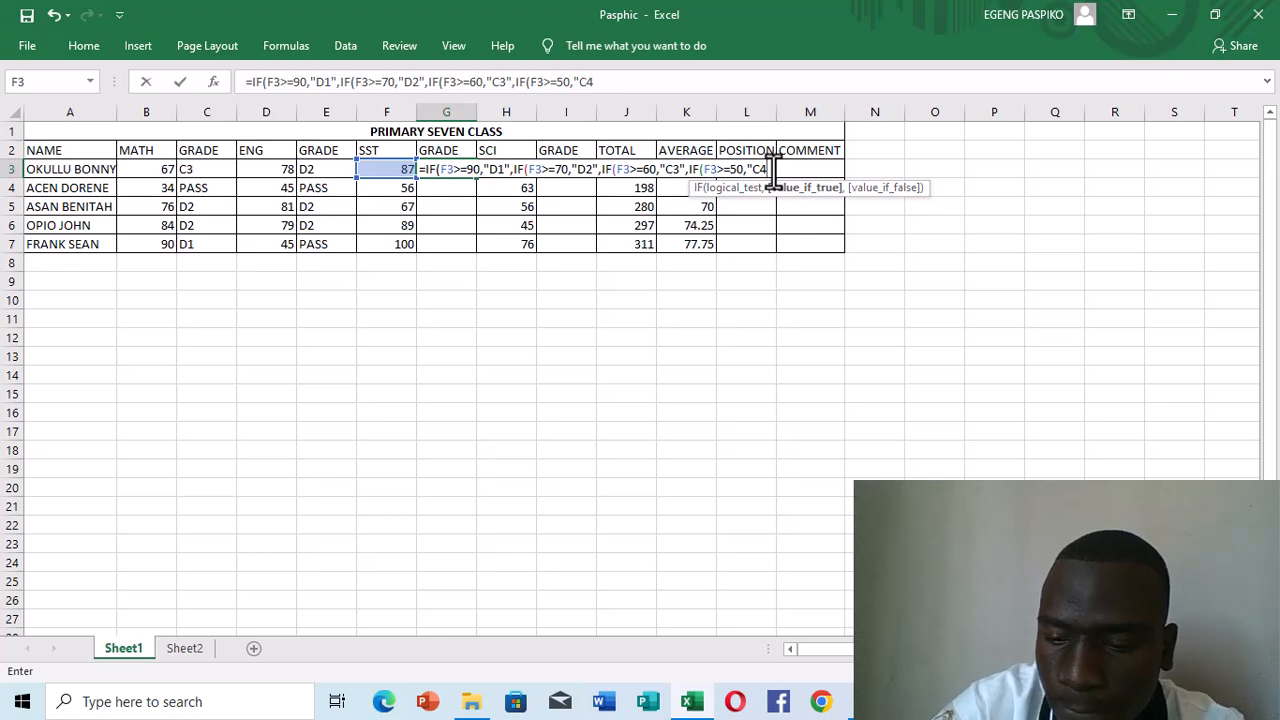
text(")
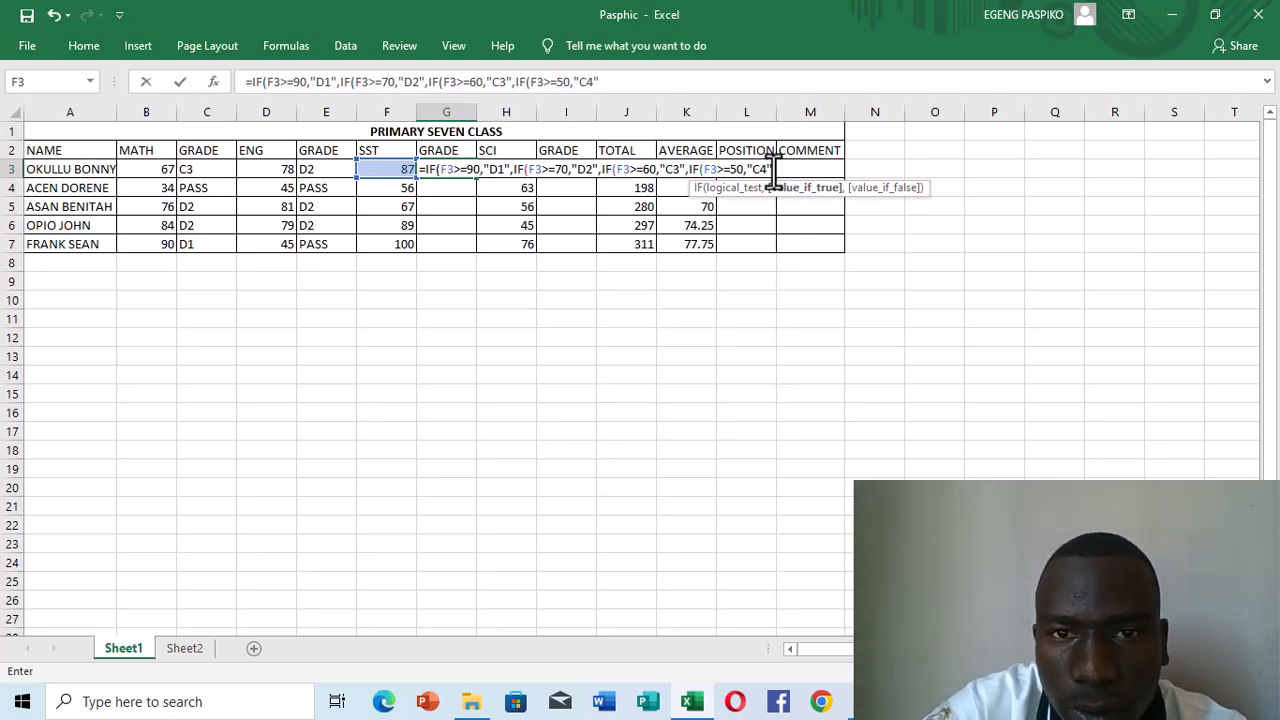
text())))
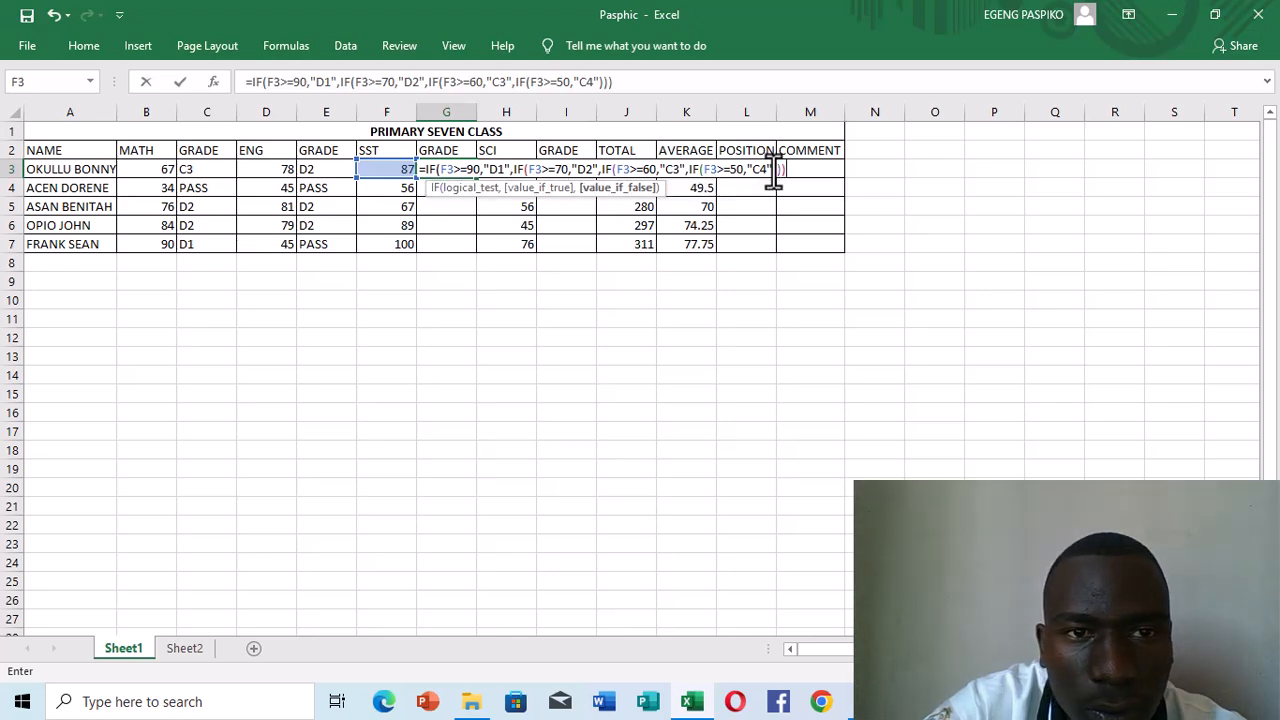
Finish the G3 formula with a fourth closing parenthesis, enter it, and fill it down through G7.
text())
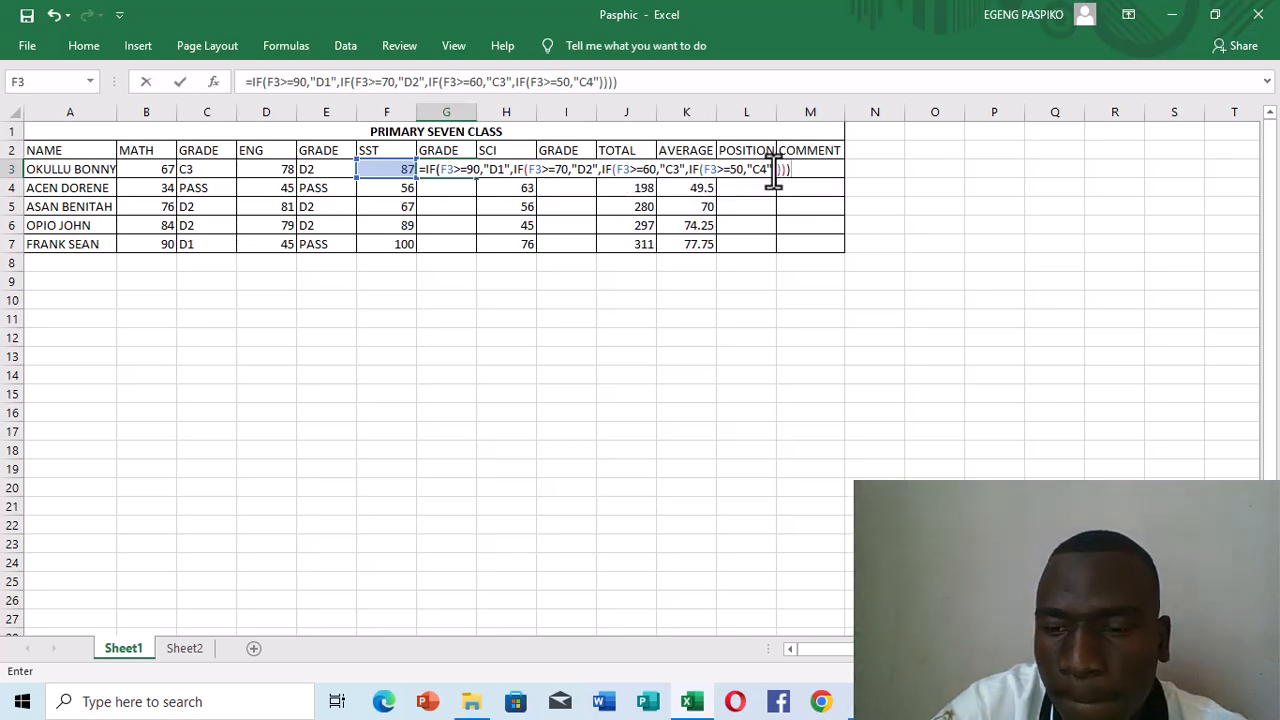
key(Return)
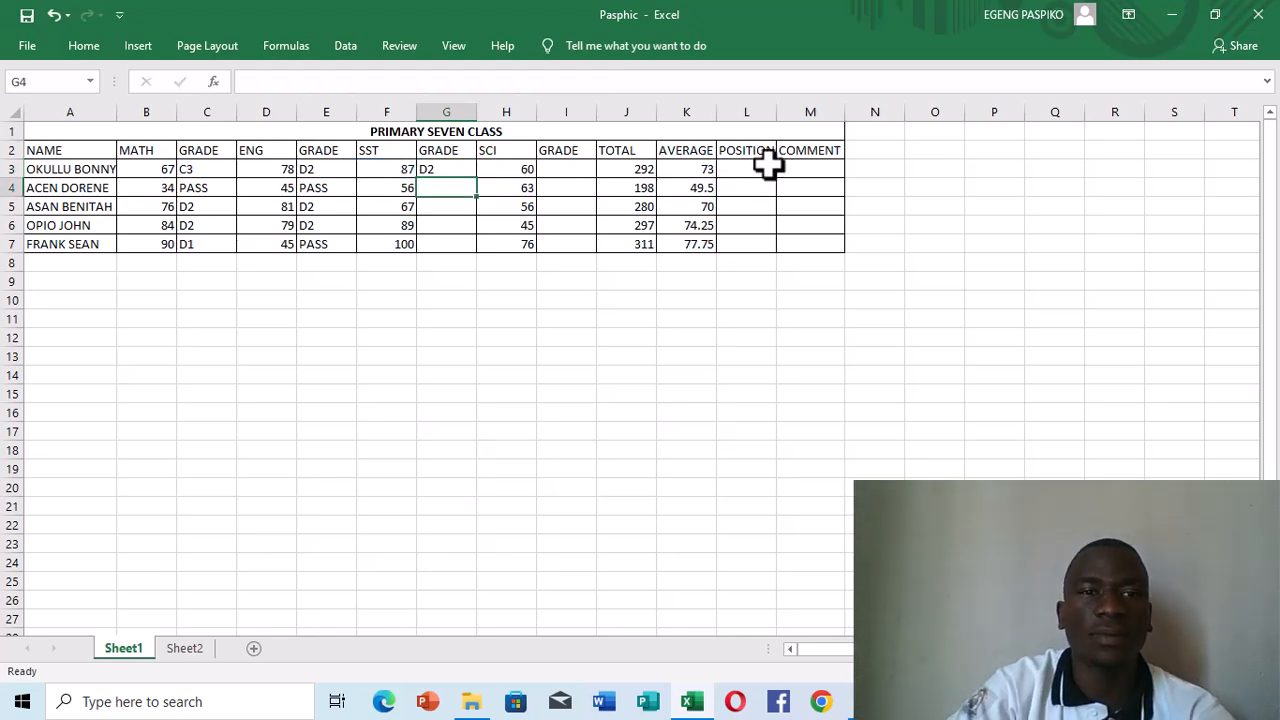
click(438, 172)
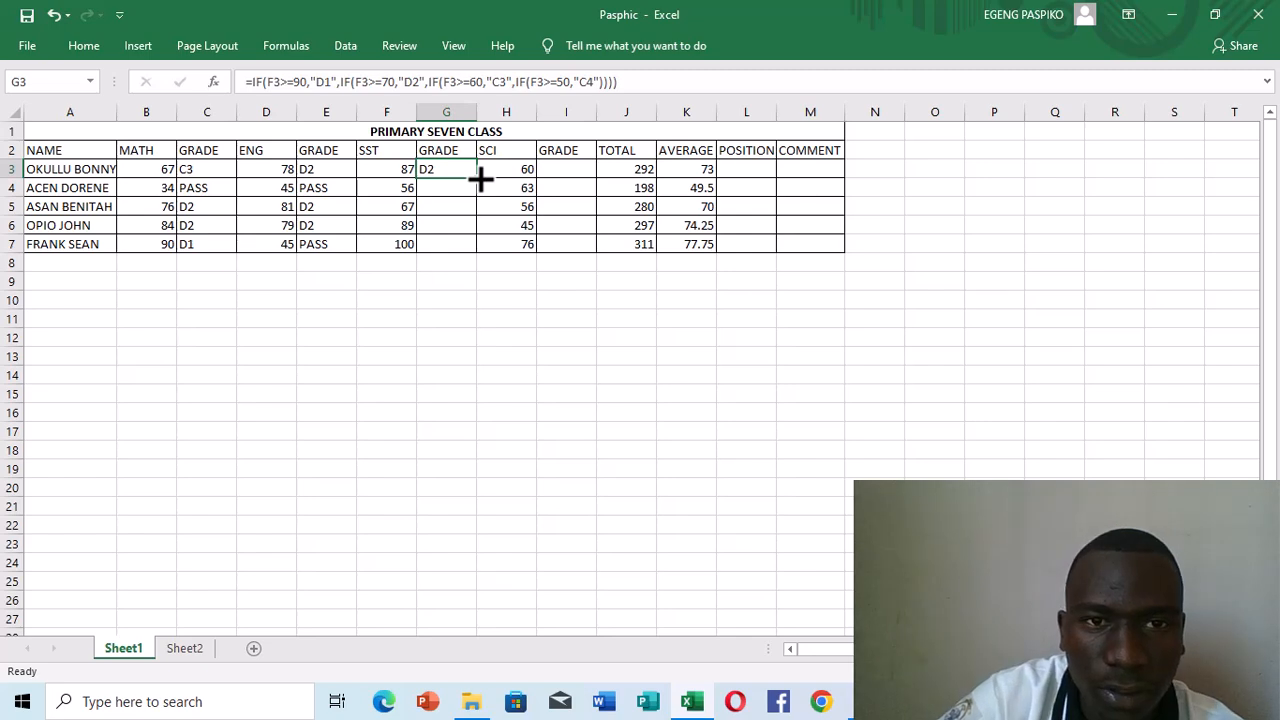
double_click(480, 177)
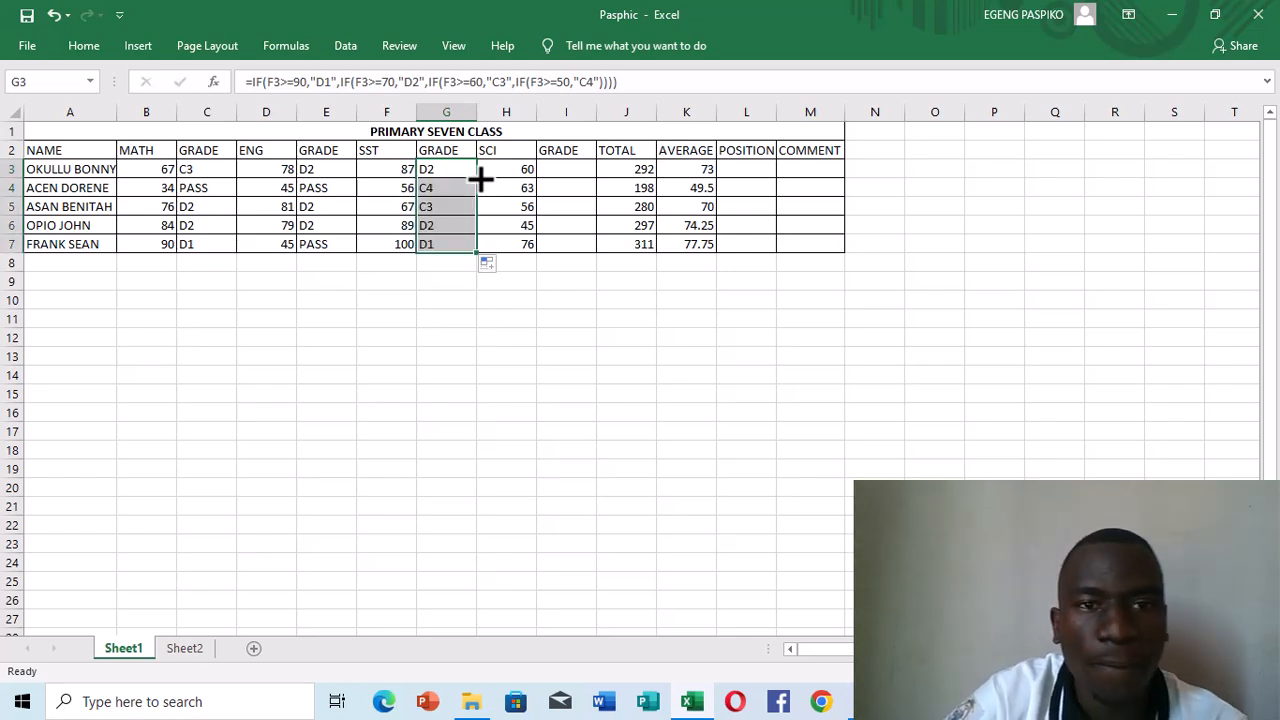
click(553, 168)
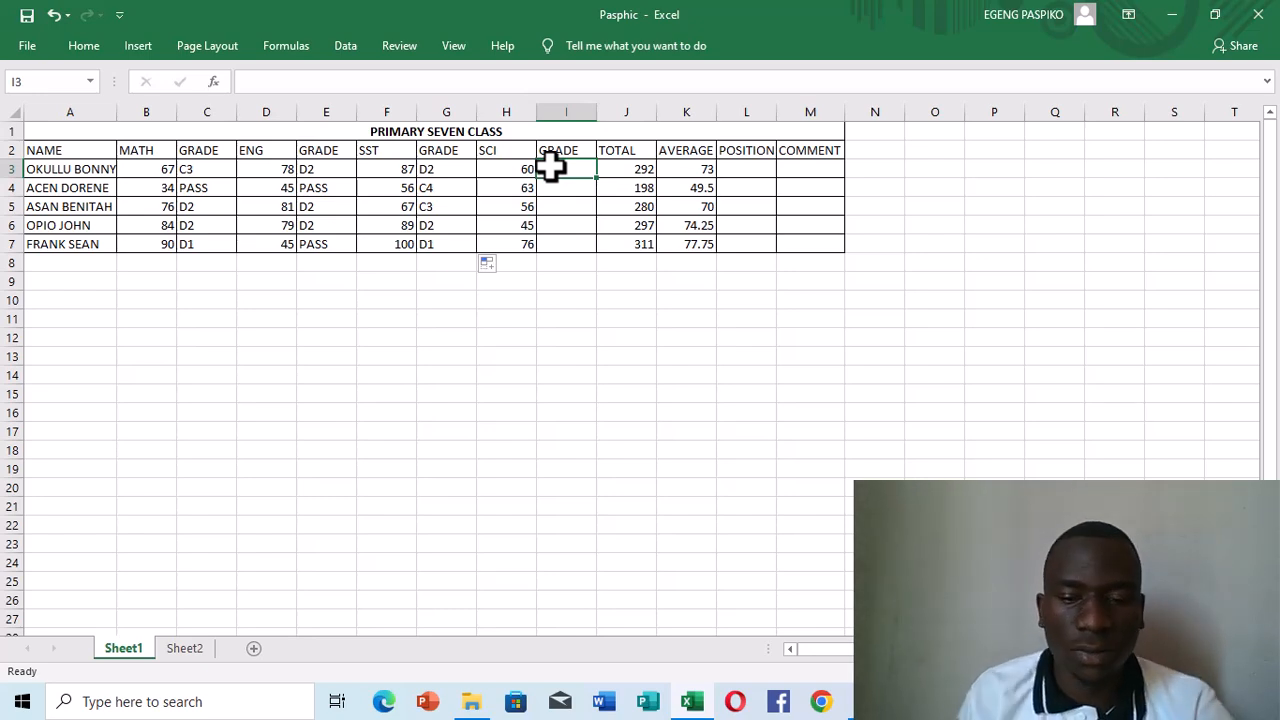
text(=)
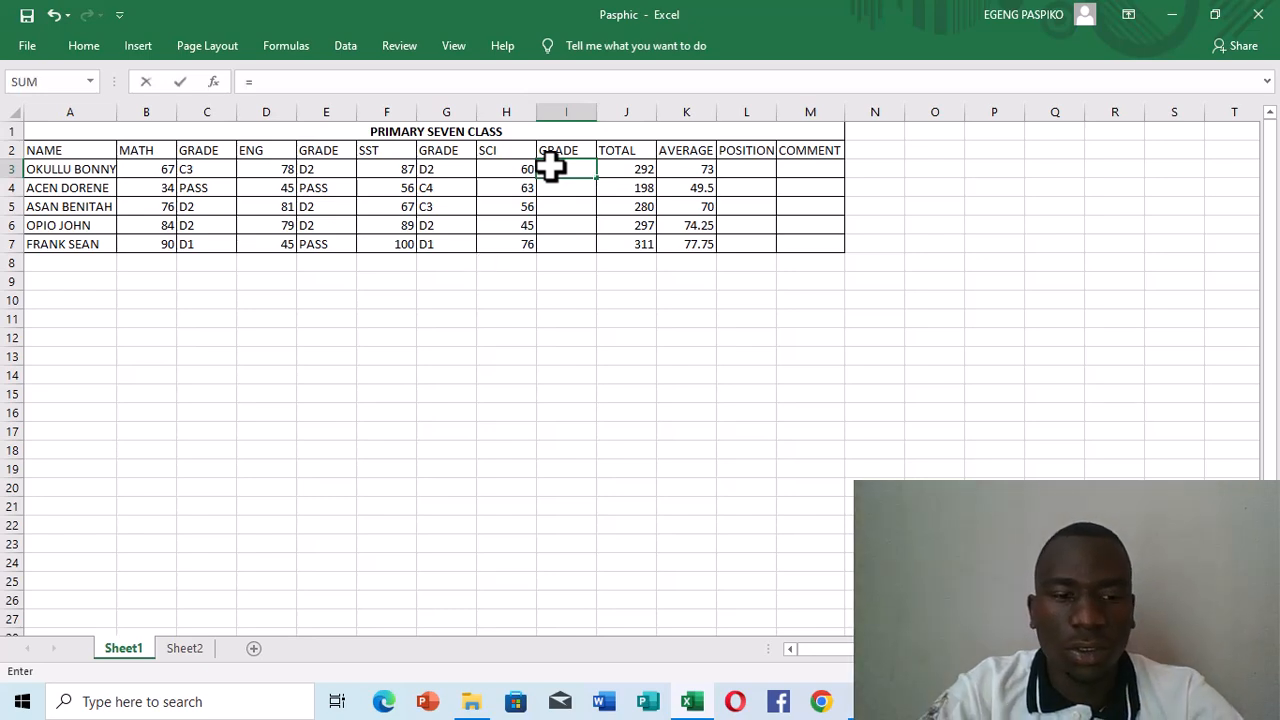
text(IF)
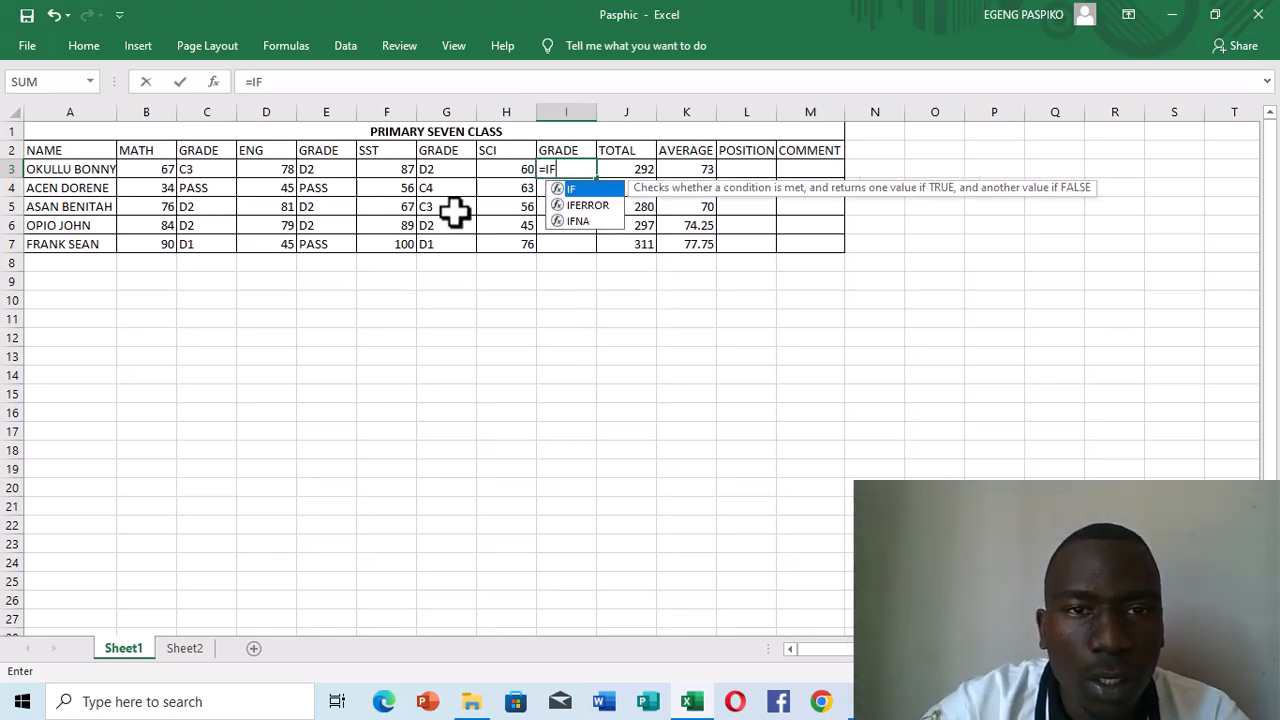
click(522, 170)
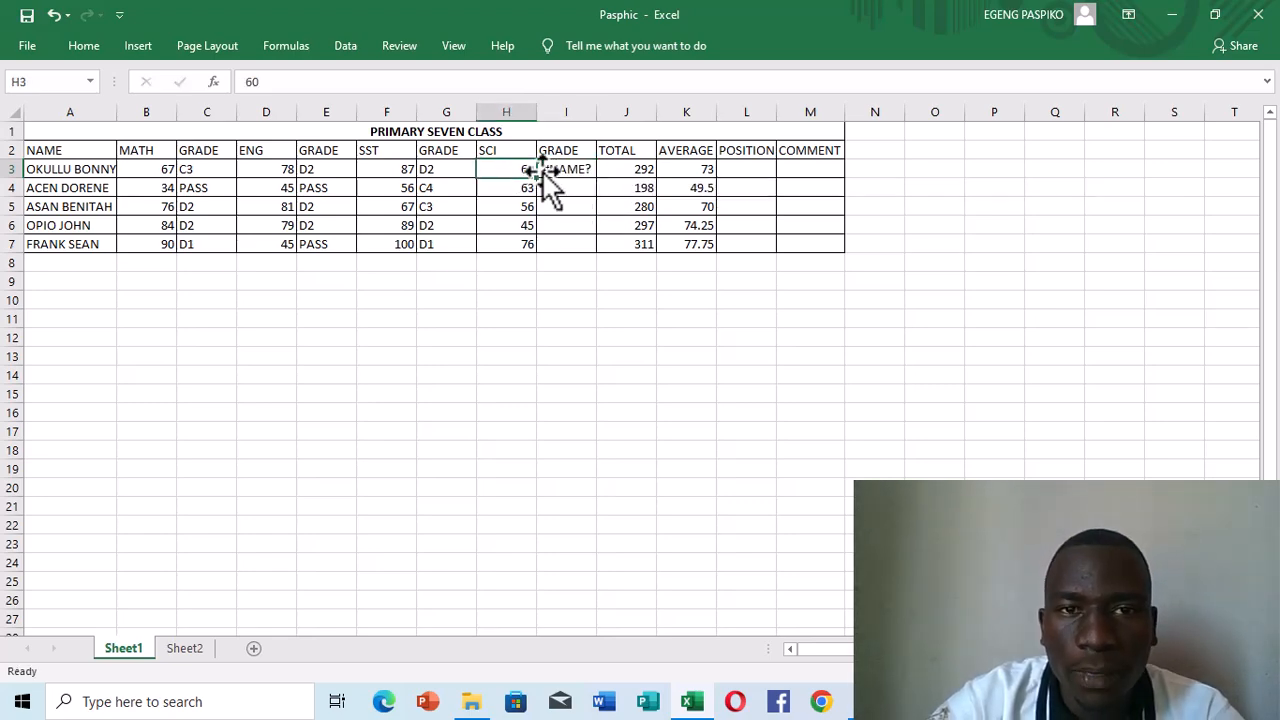
click(590, 172)
key(BackSpace)
Start the science grade formula in I3 with =IF(H3>=70,"D2", referencing the first pupil's SCI mark.
text(=)
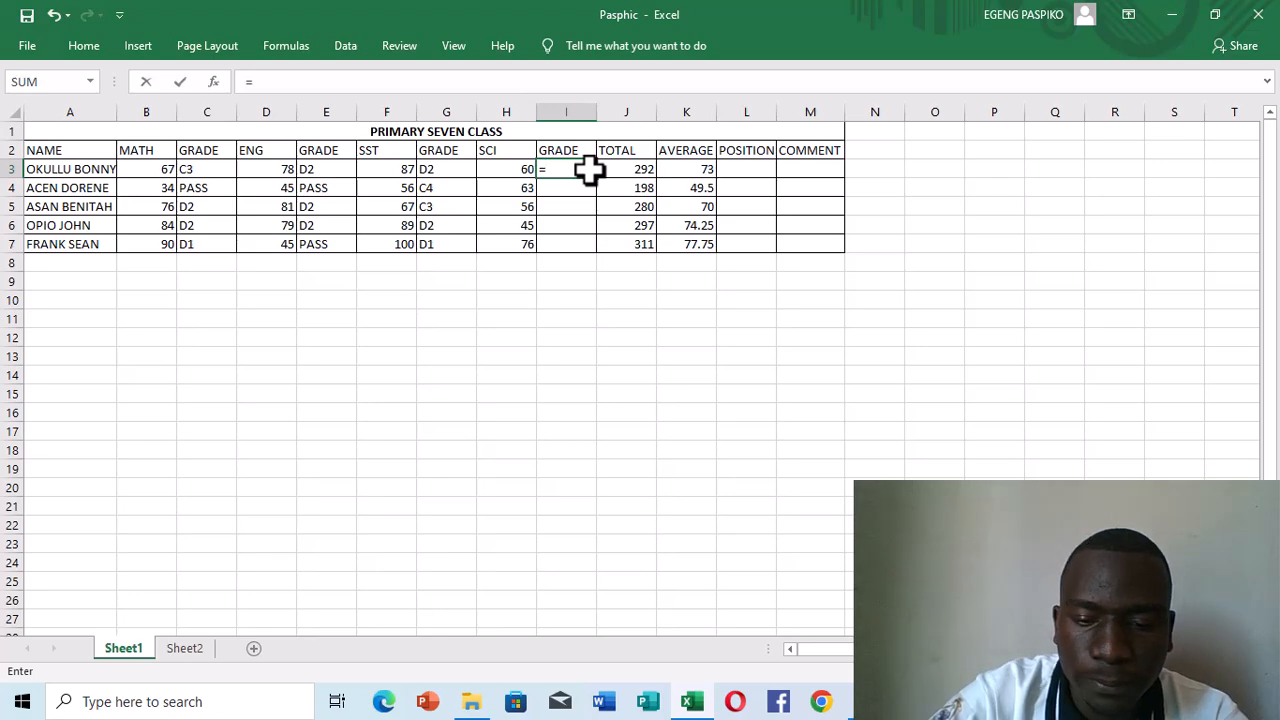
text(IF()
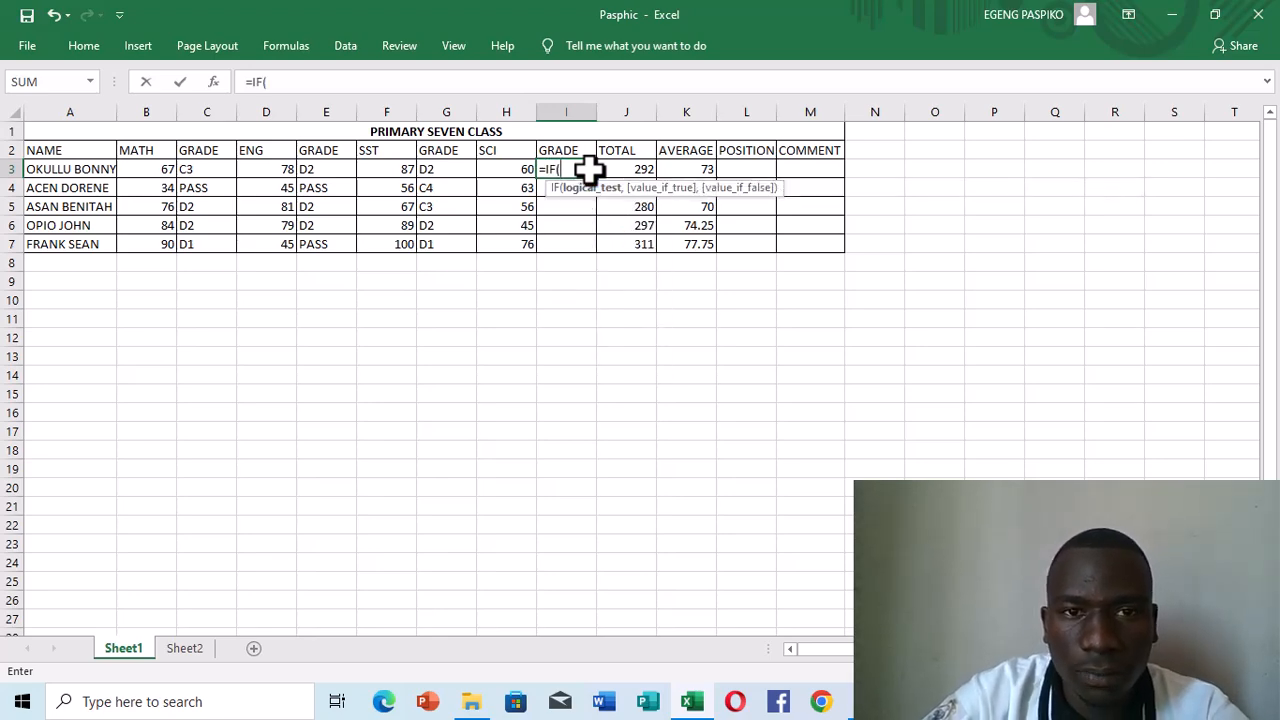
click(518, 170)
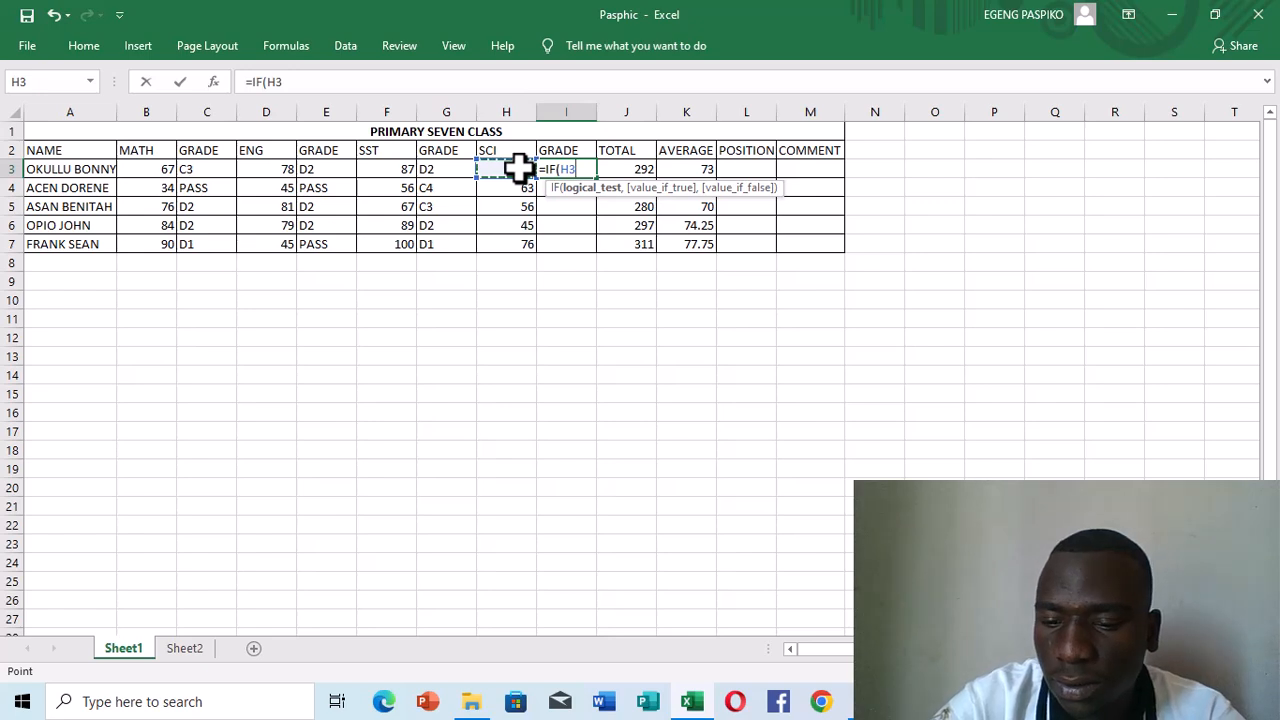
text(>=)
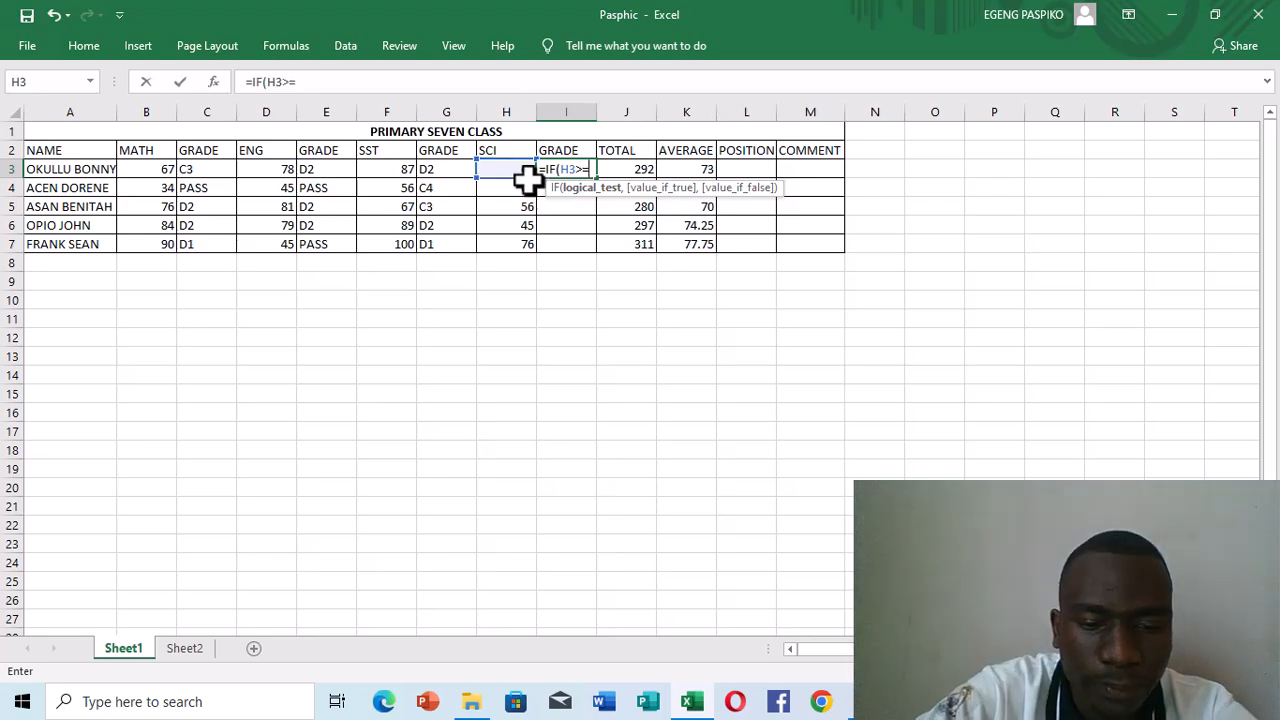
text(70)
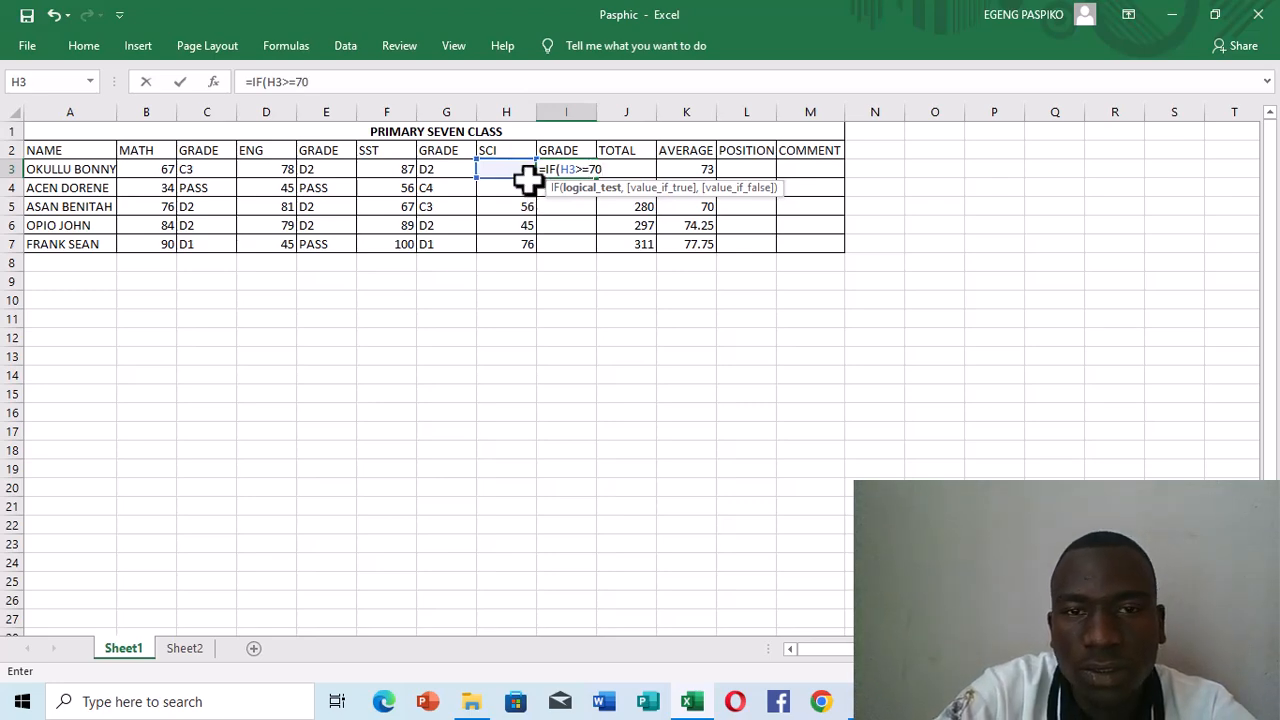
text(,)
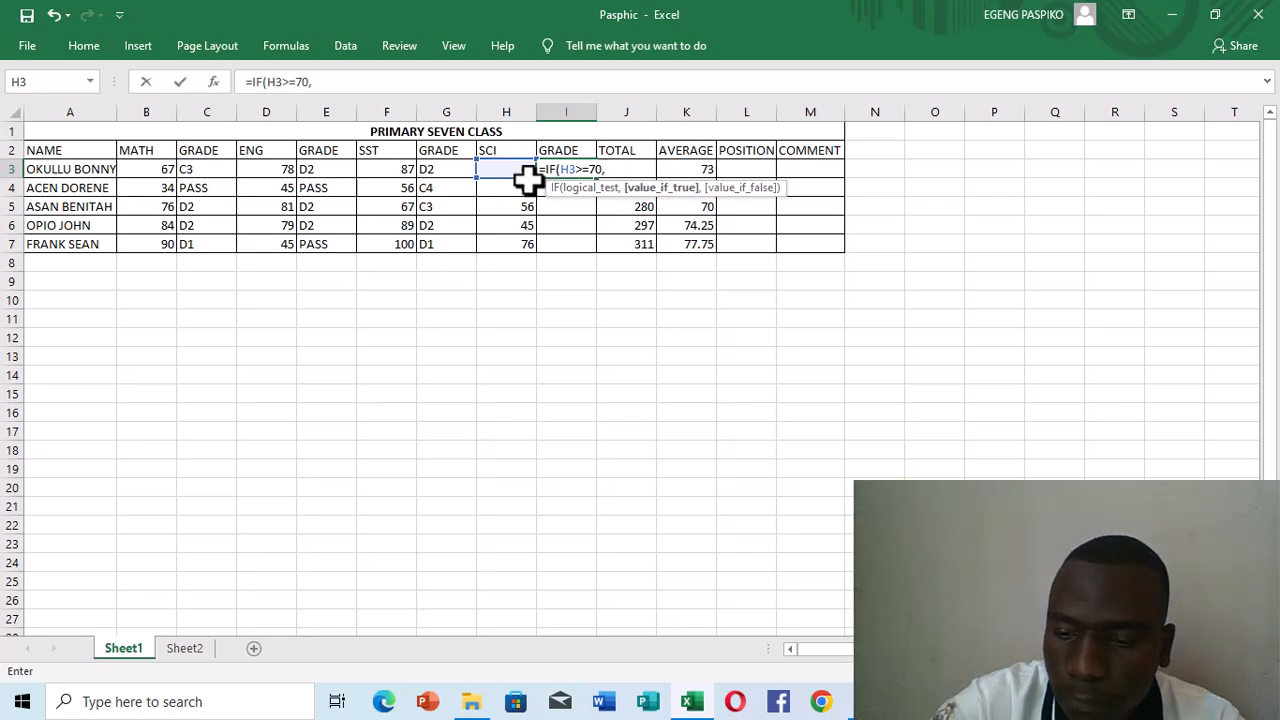
text(")
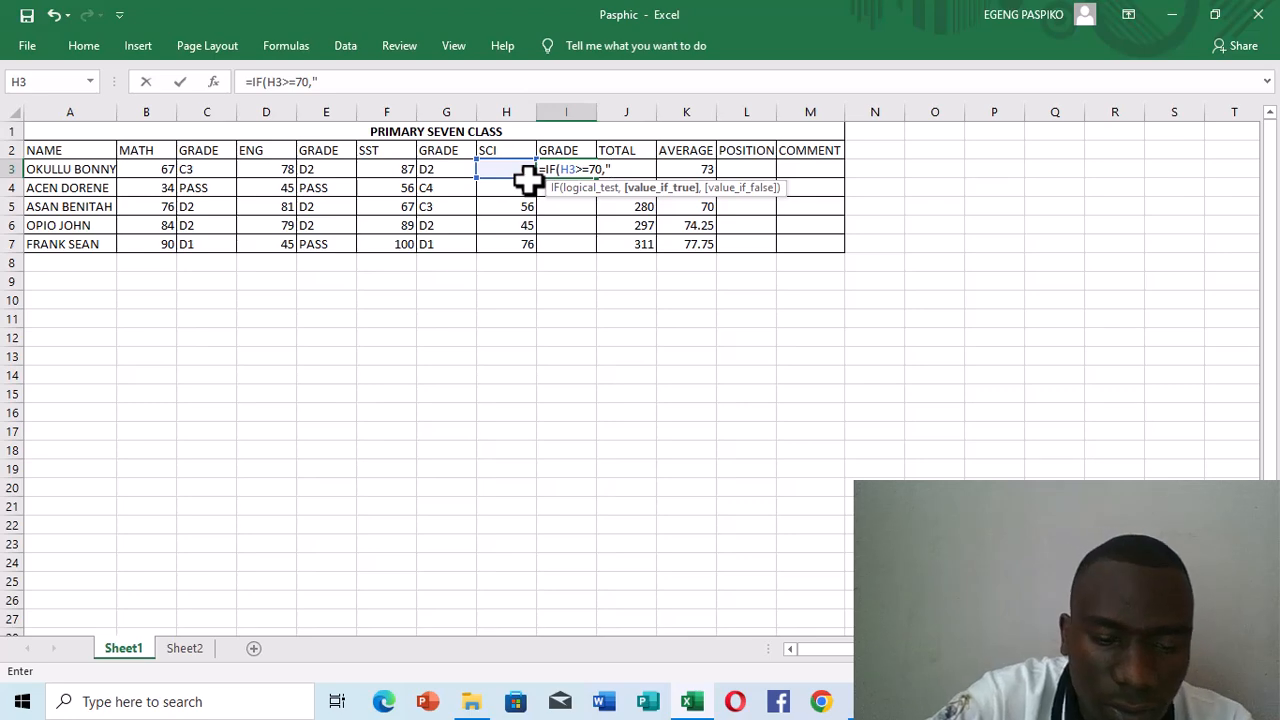
text(D)
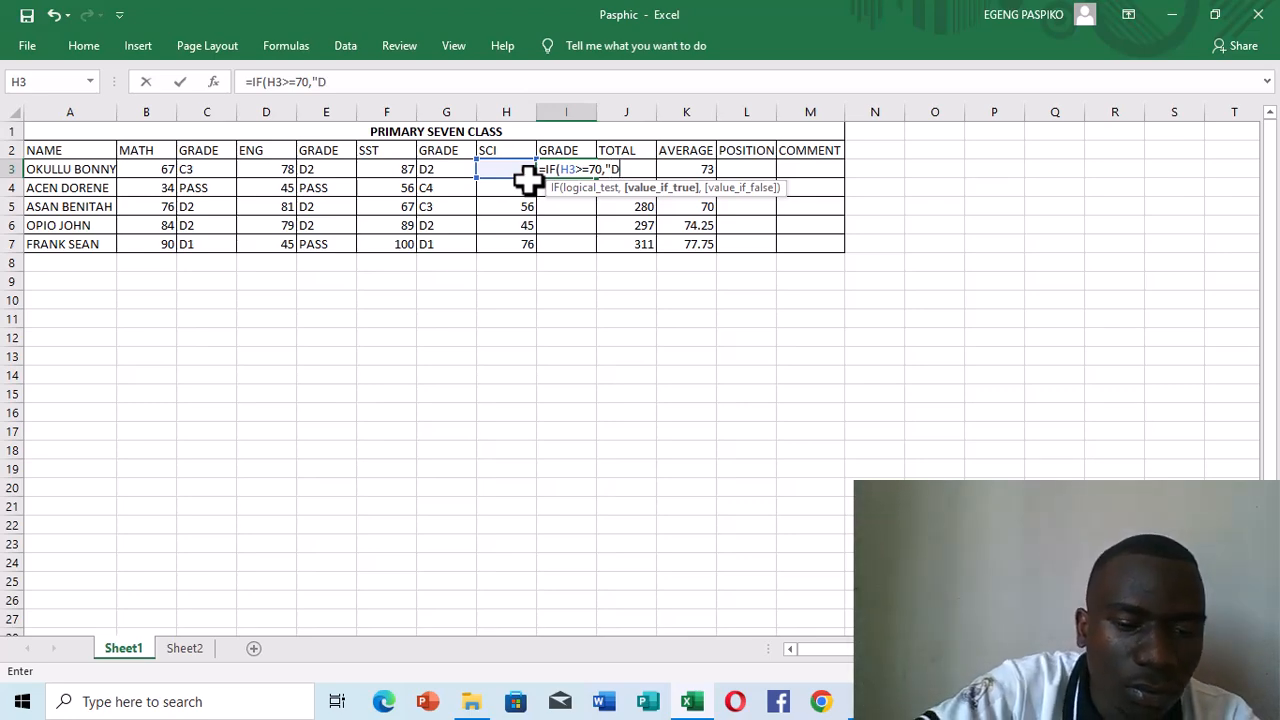
text(2)
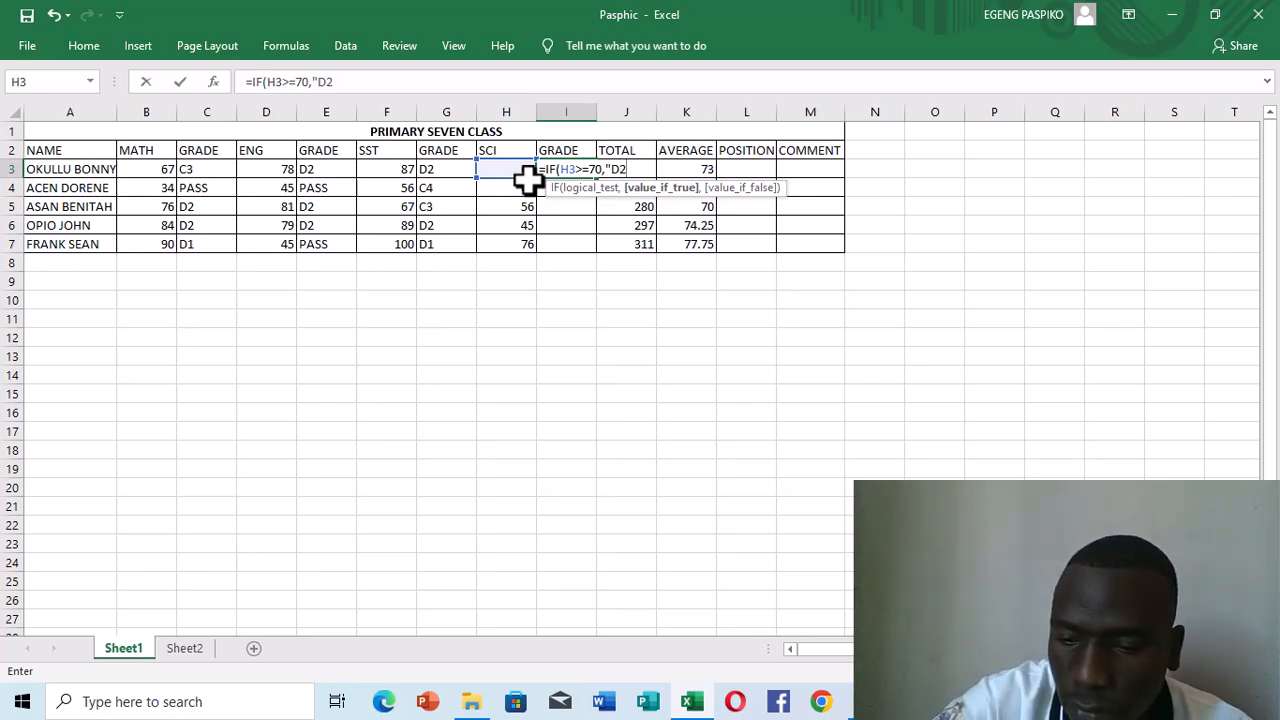
text(")
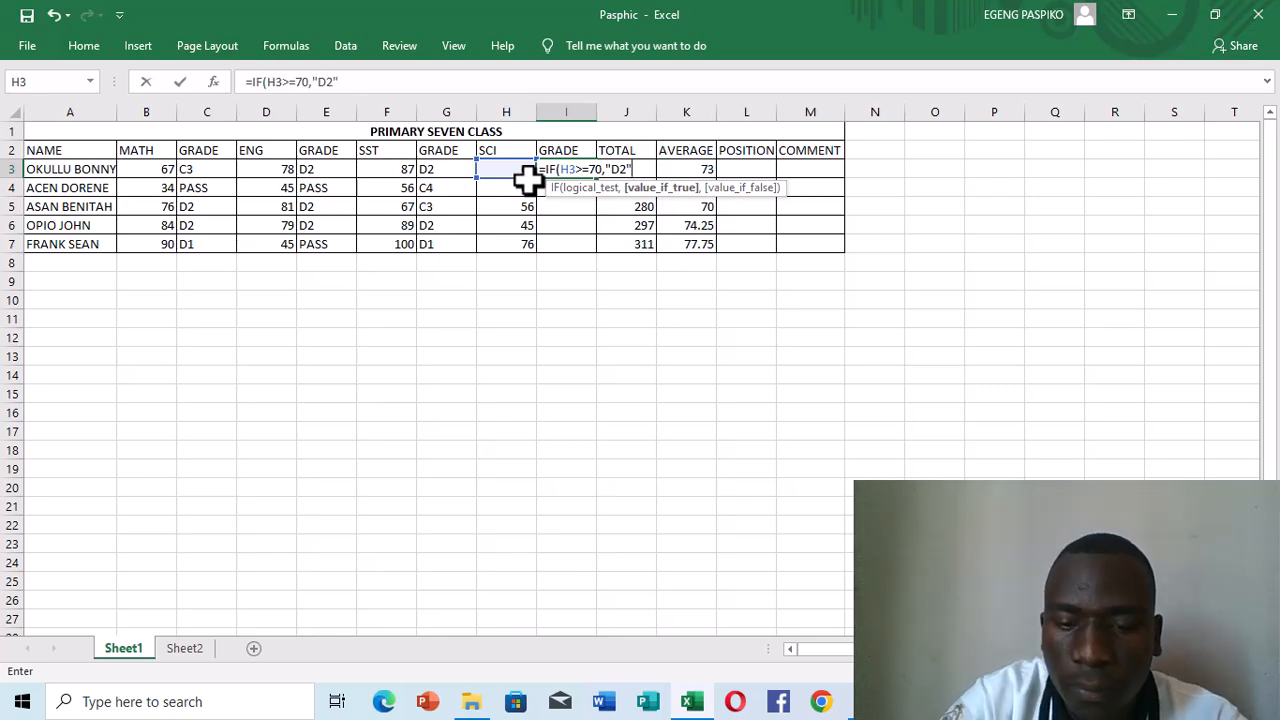
text(,)
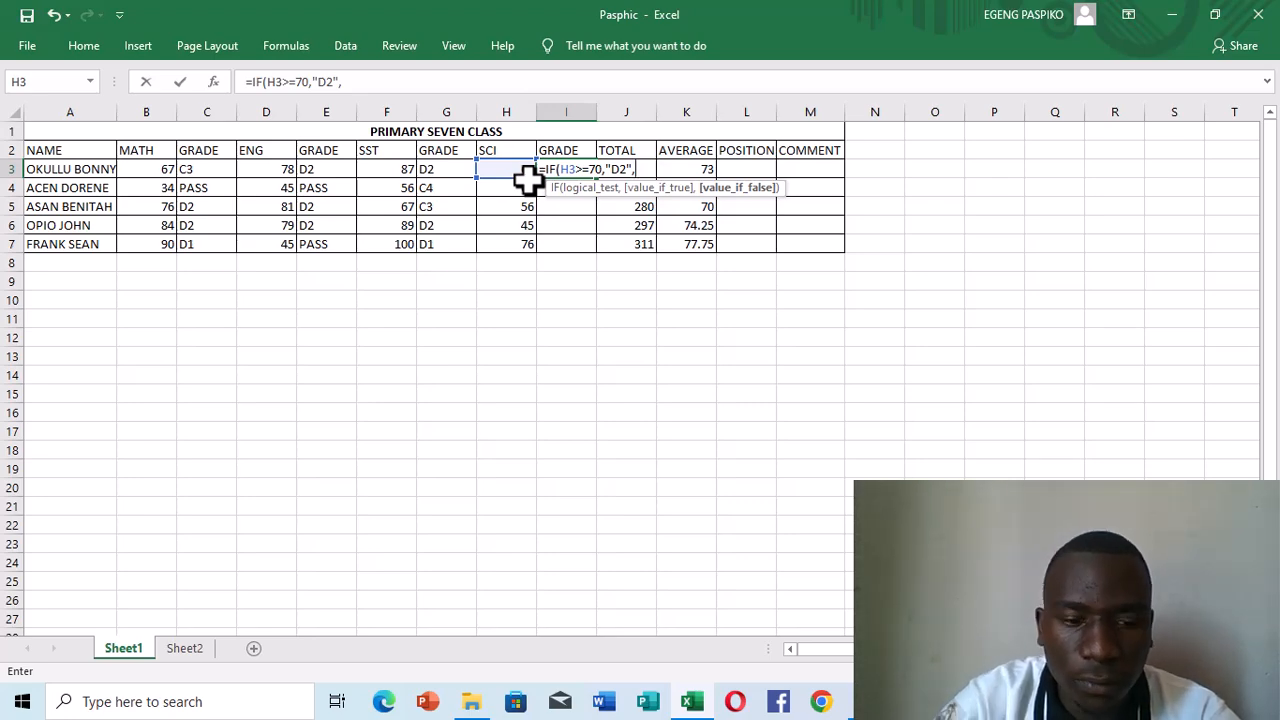
Extend the I3 formula with a nested IF(H3>=60,"C3", as the value if false.
text(IF)
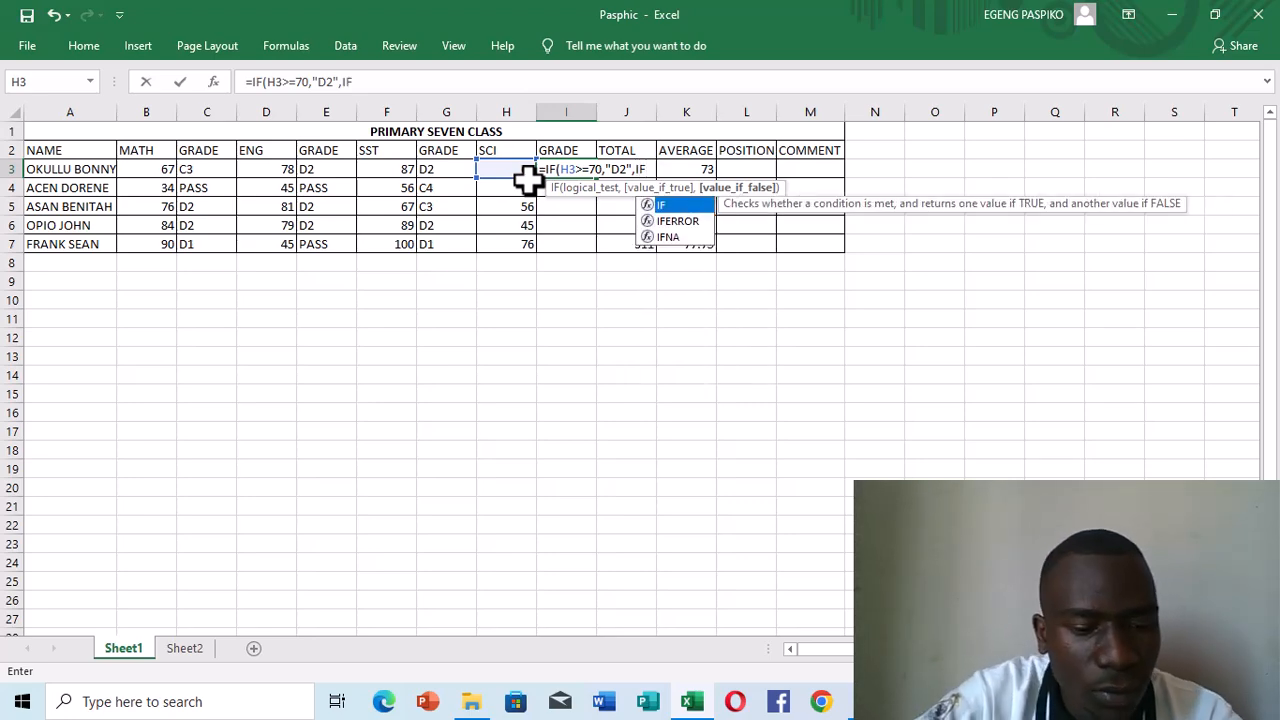
text(()
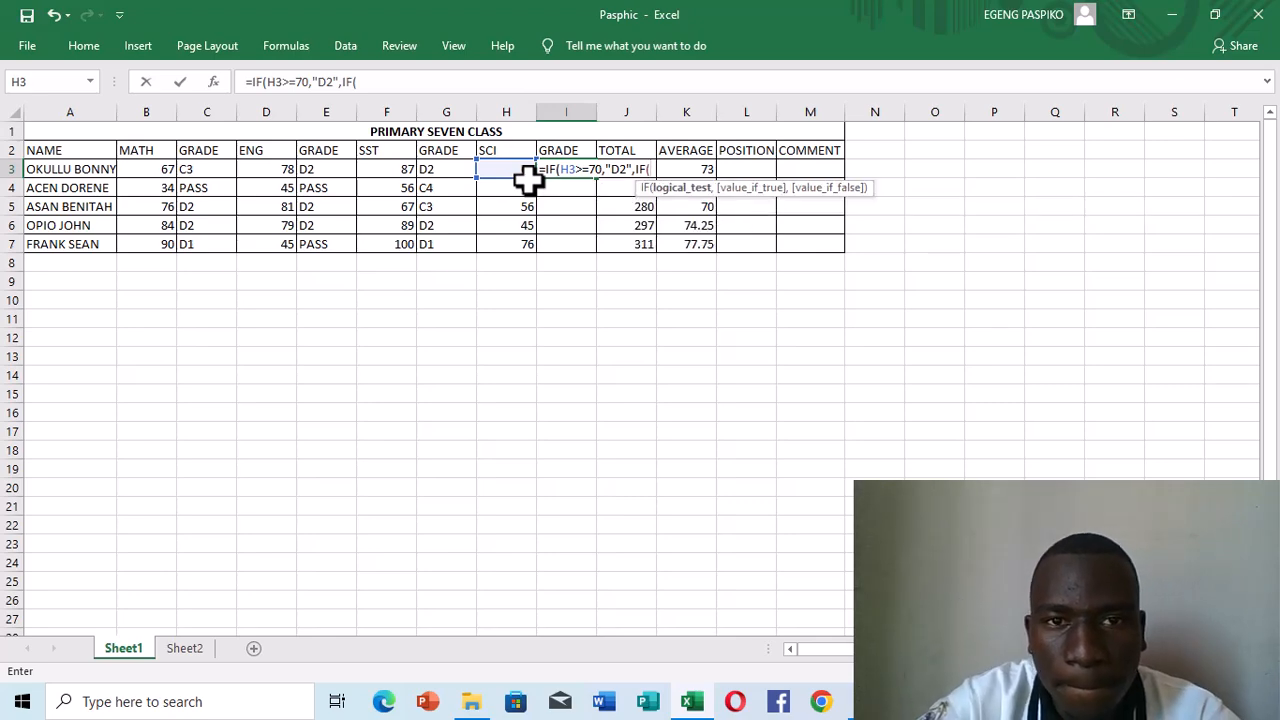
mouse_move(529, 182)
mouse_down()
mouse_move(549, 184)
mouse_move(512, 168)
mouse_up()
click(512, 168)
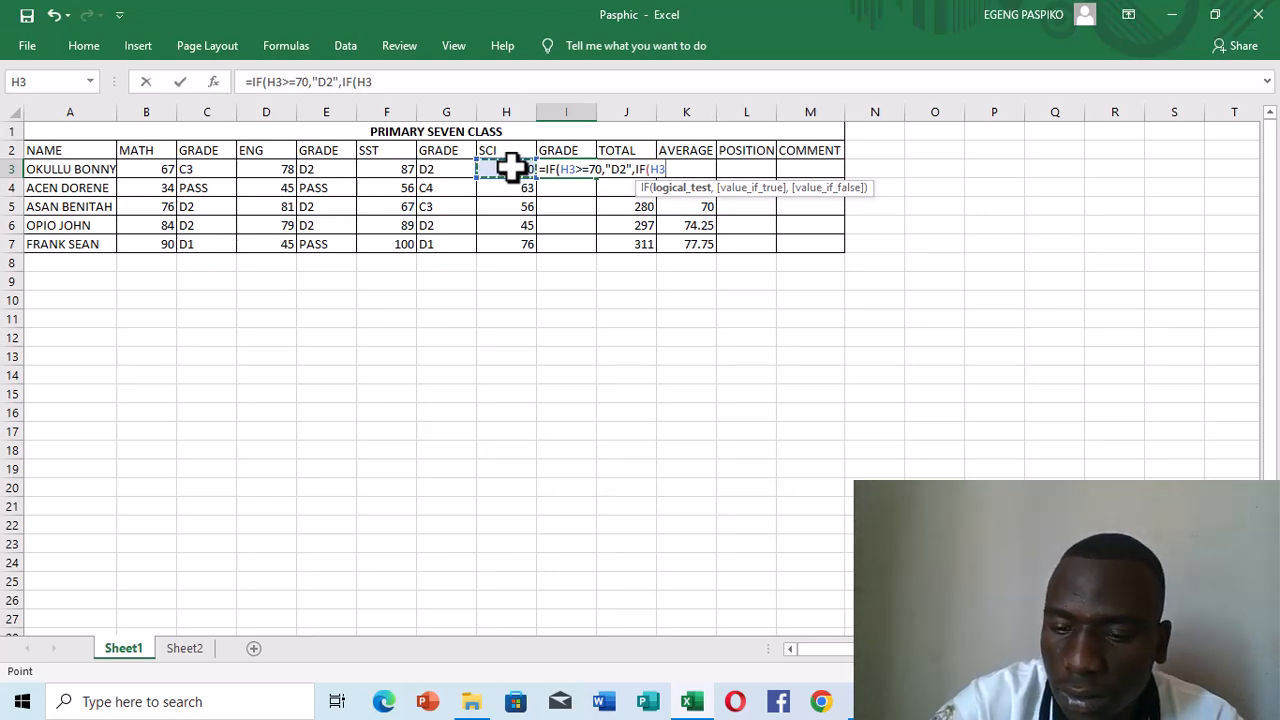
text(>=)
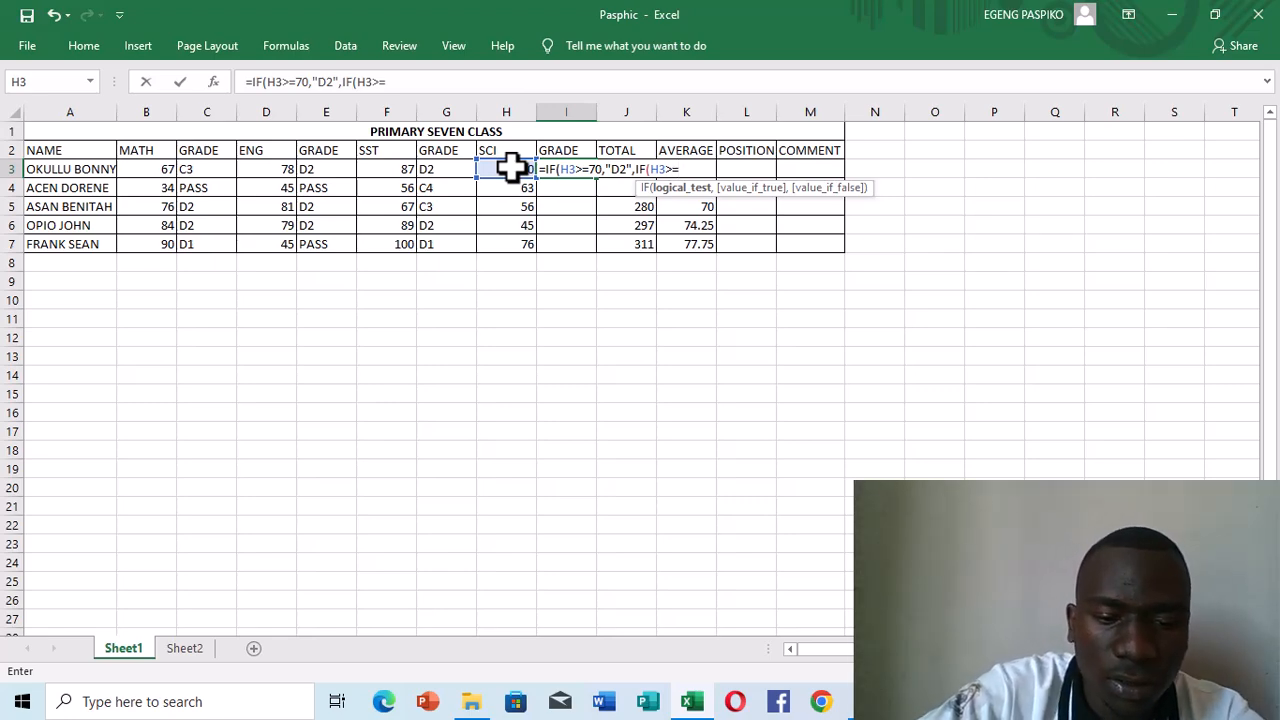
text(60)
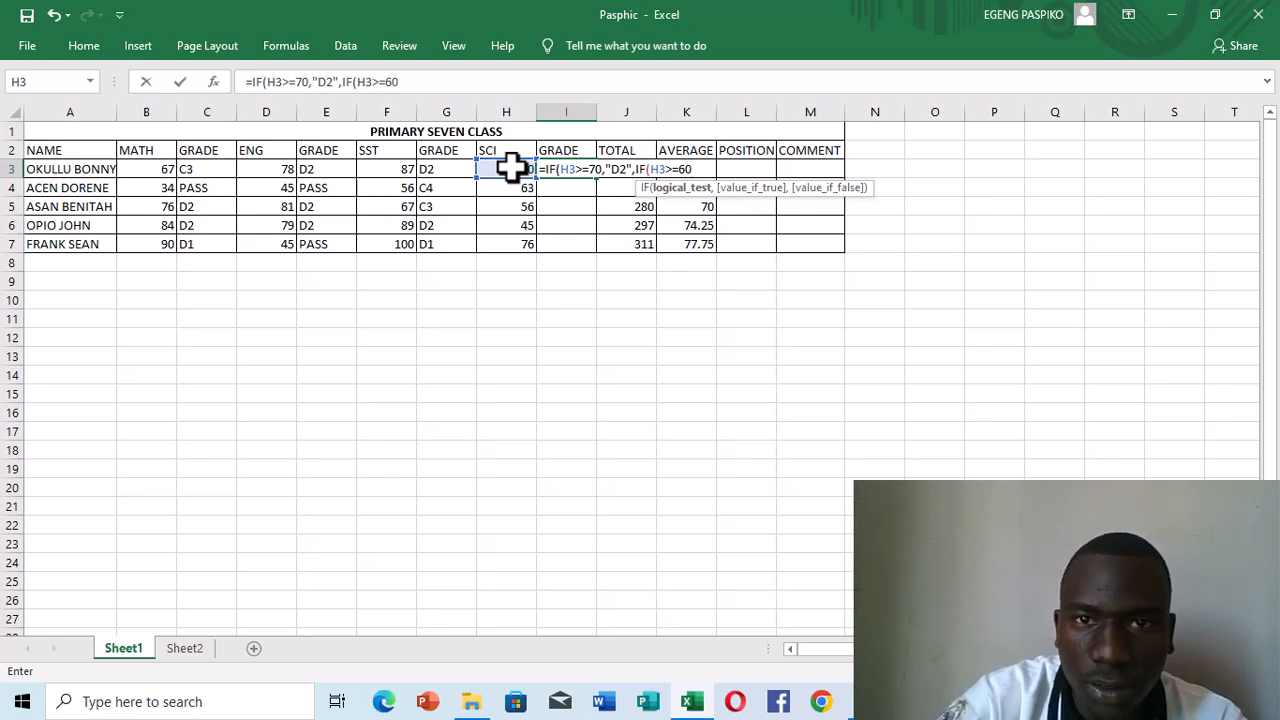
text(,)
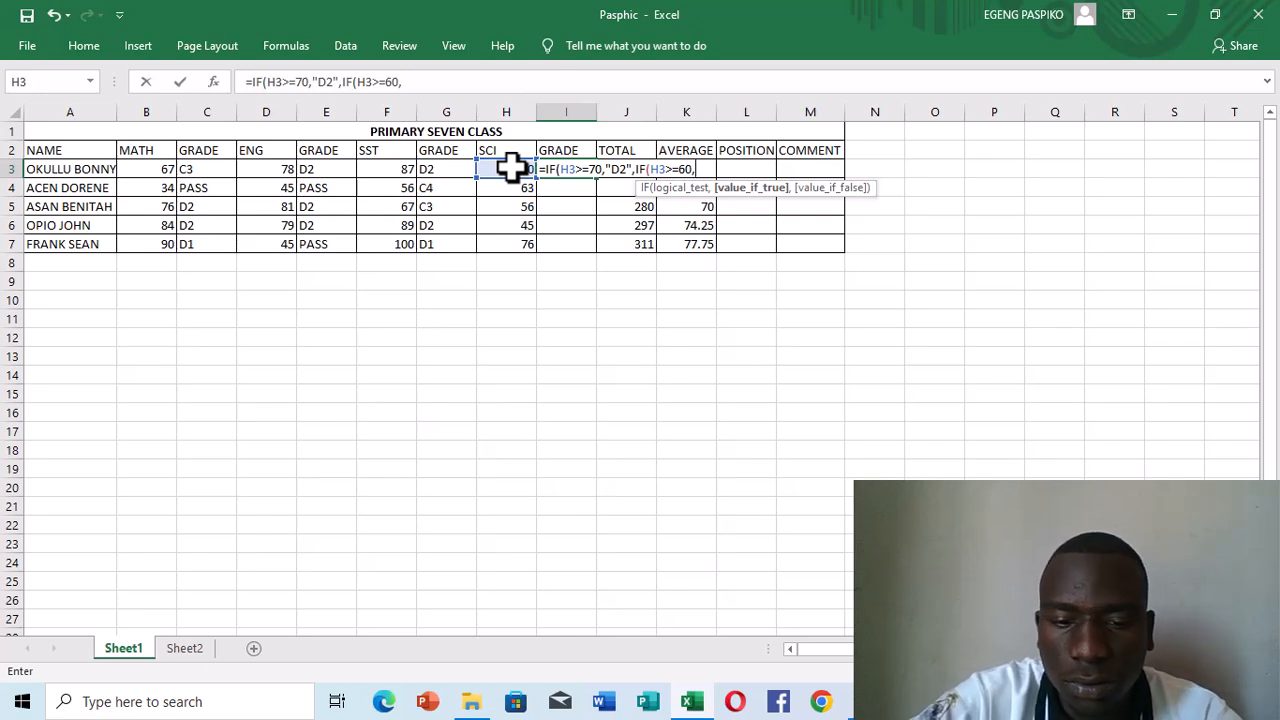
text(")
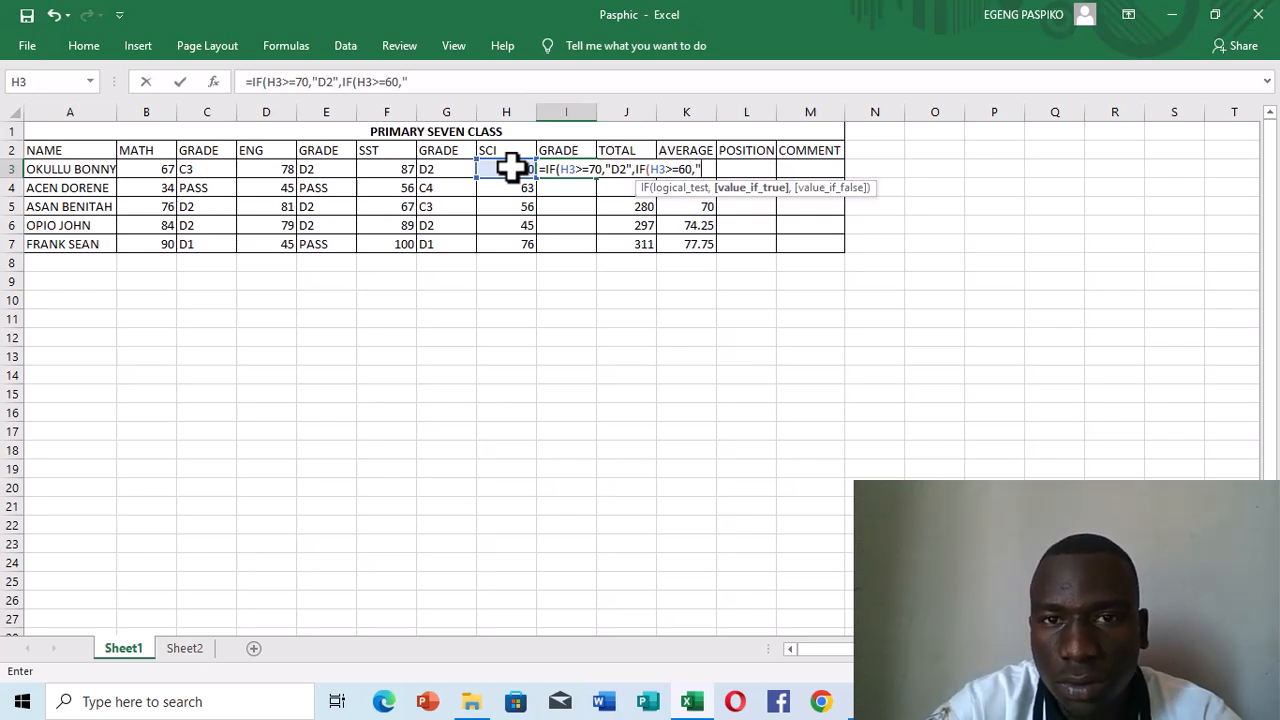
text(C3)
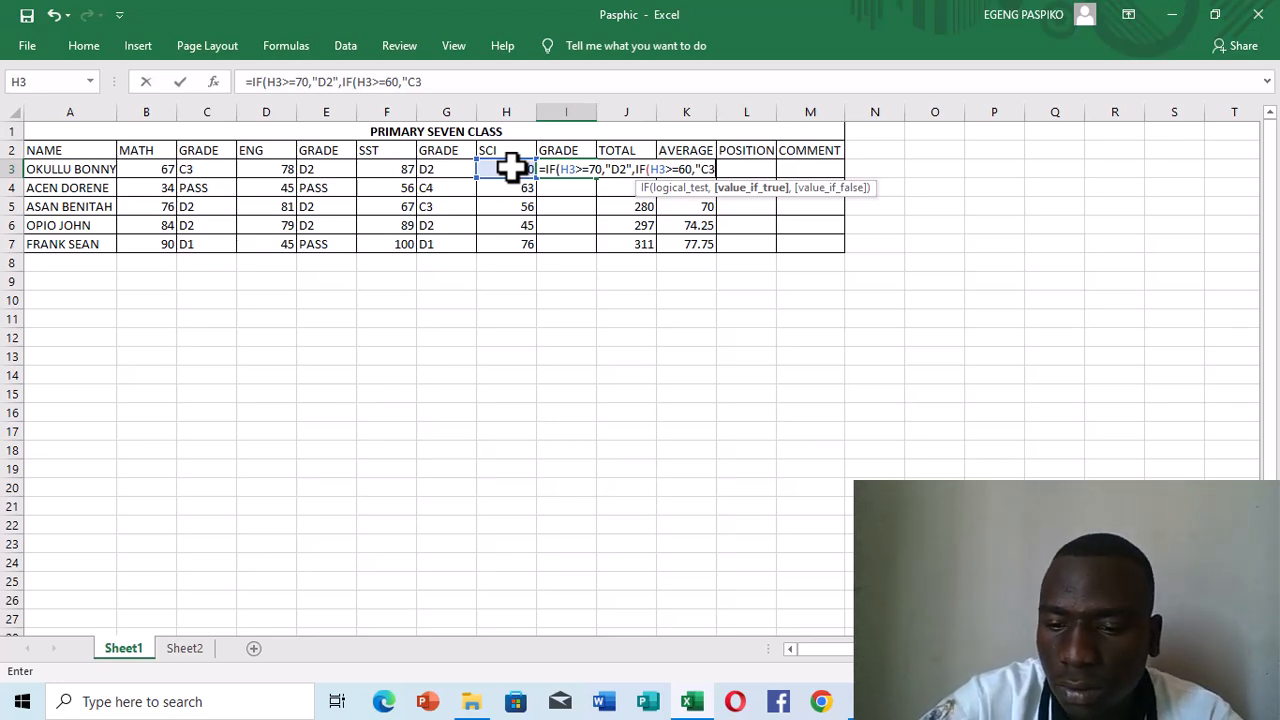
text(")
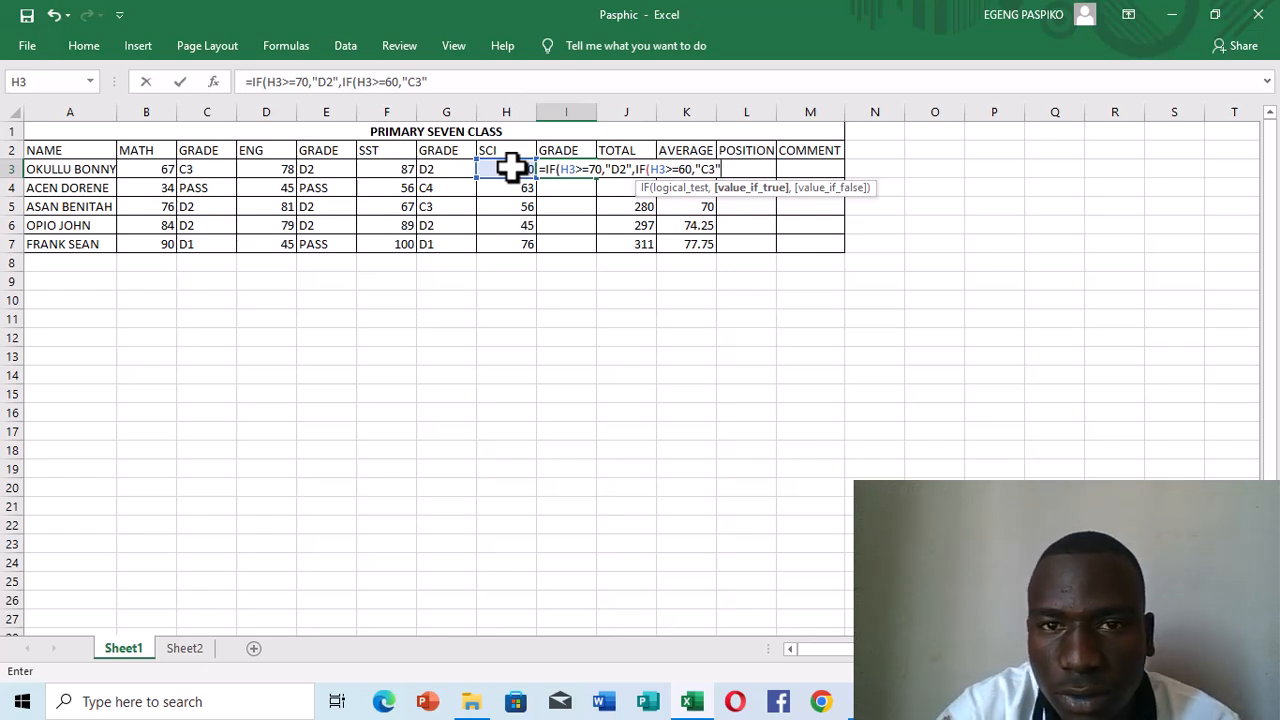
text(,)
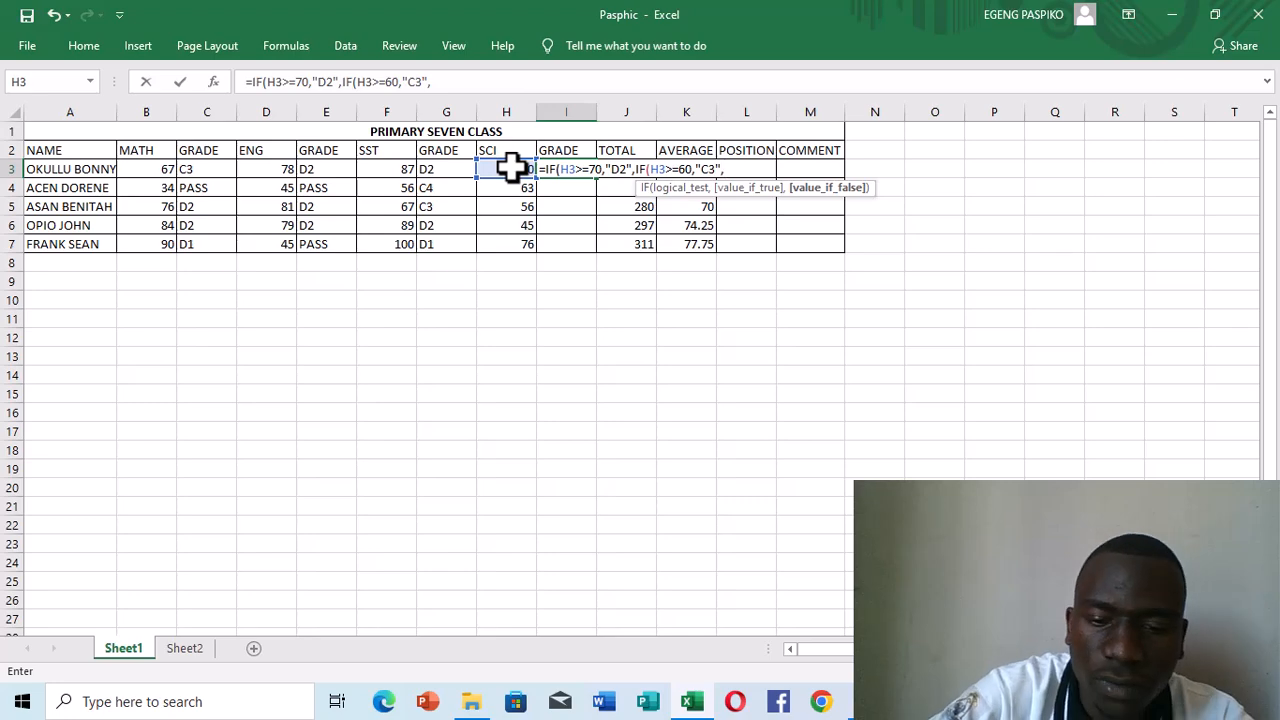
Extend the I3 science grade formula with a nested IF(H3>=50,"C4" as the value if false.
text(IF)
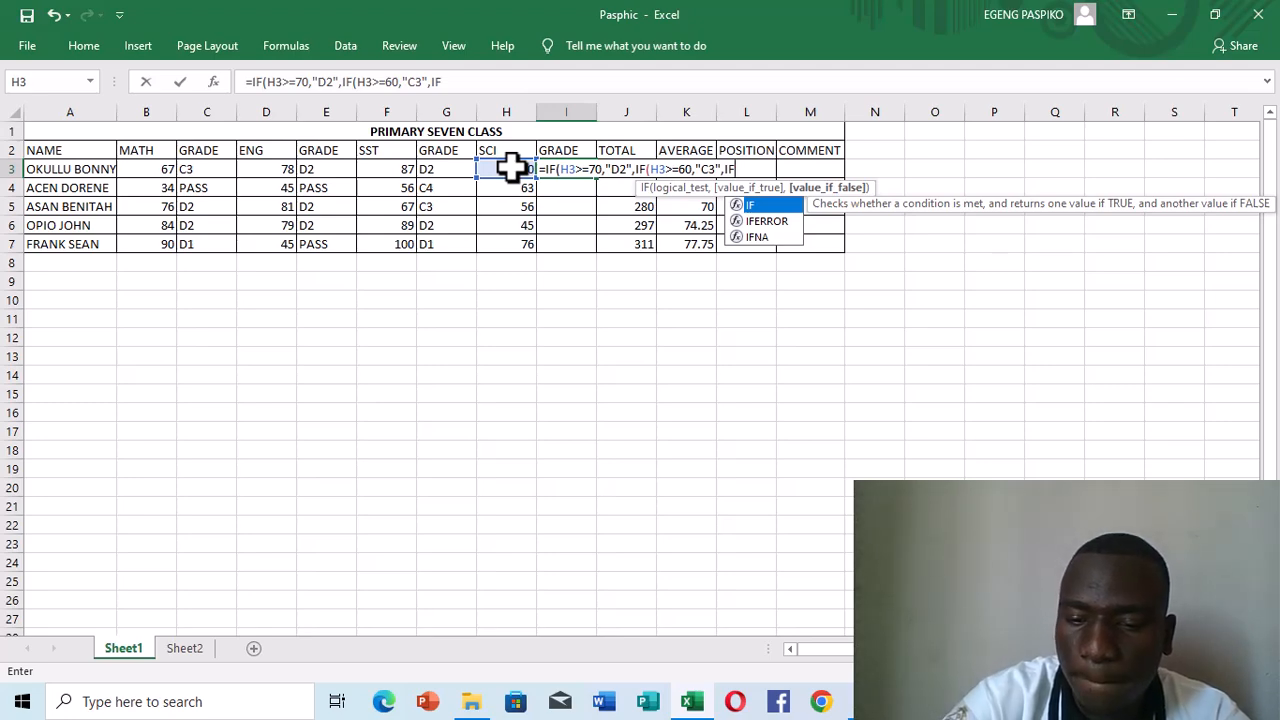
text(()
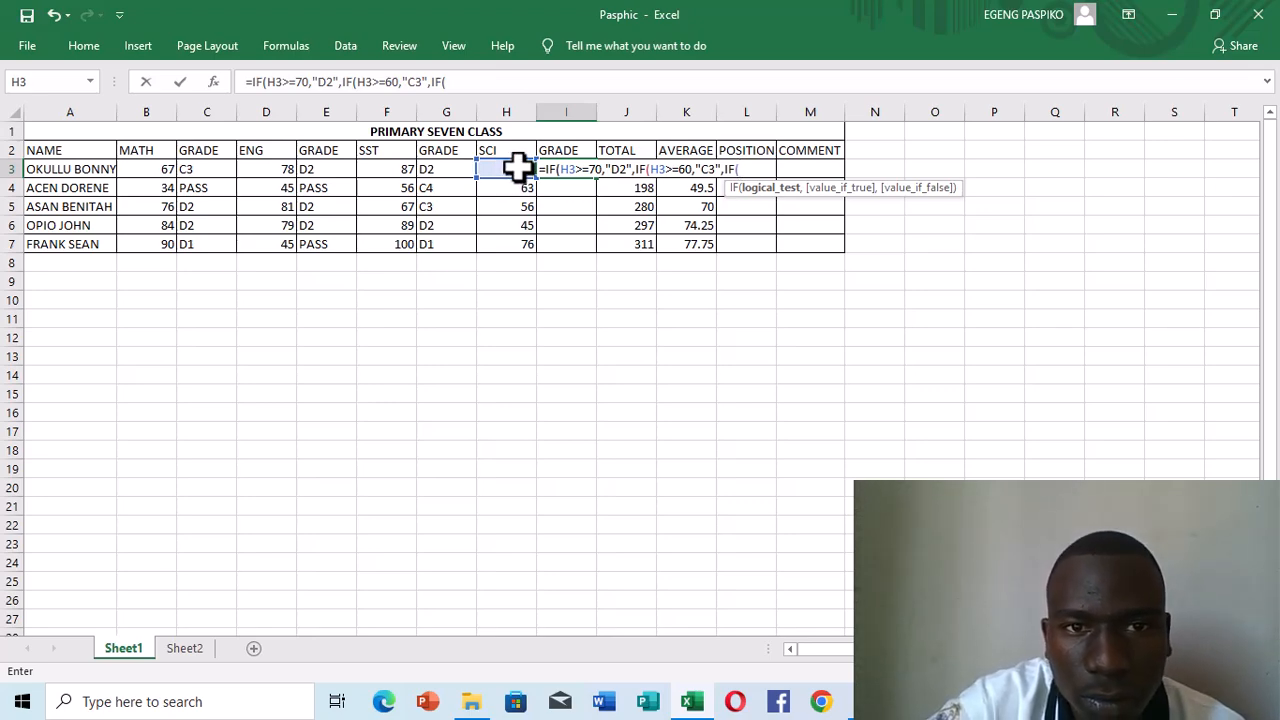
click(517, 168)
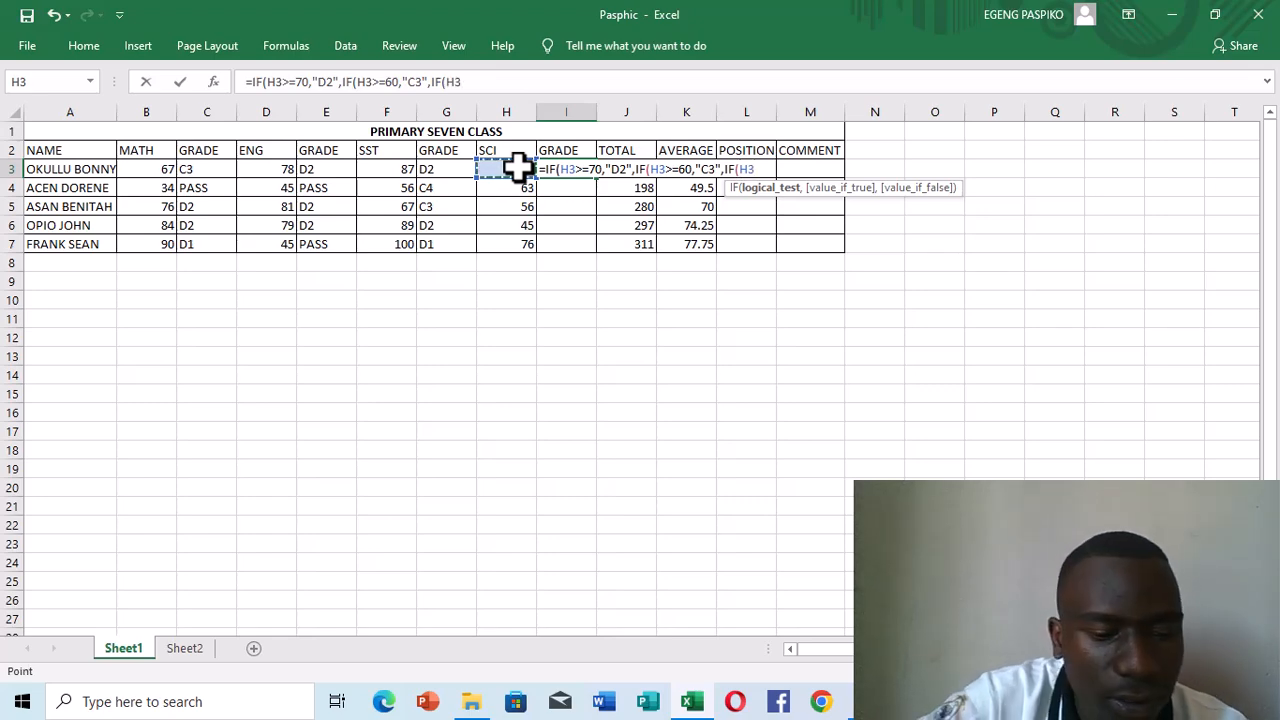
text(>=50)
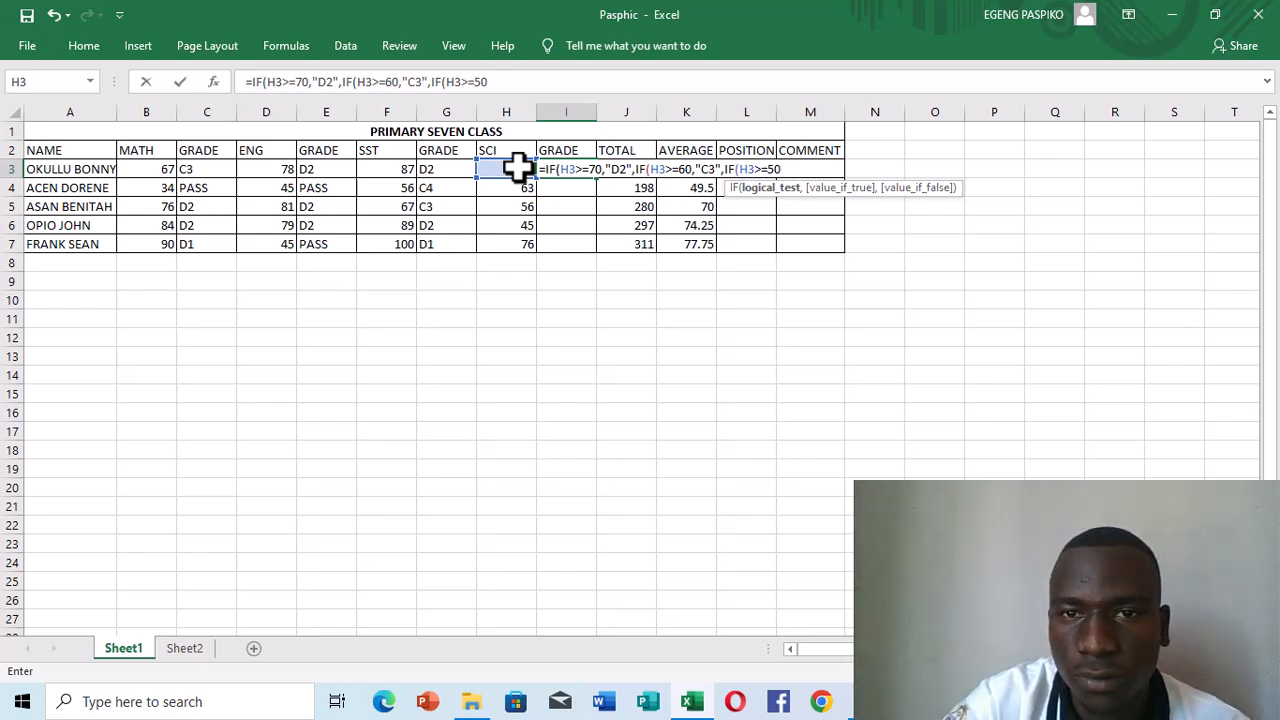
text(,)
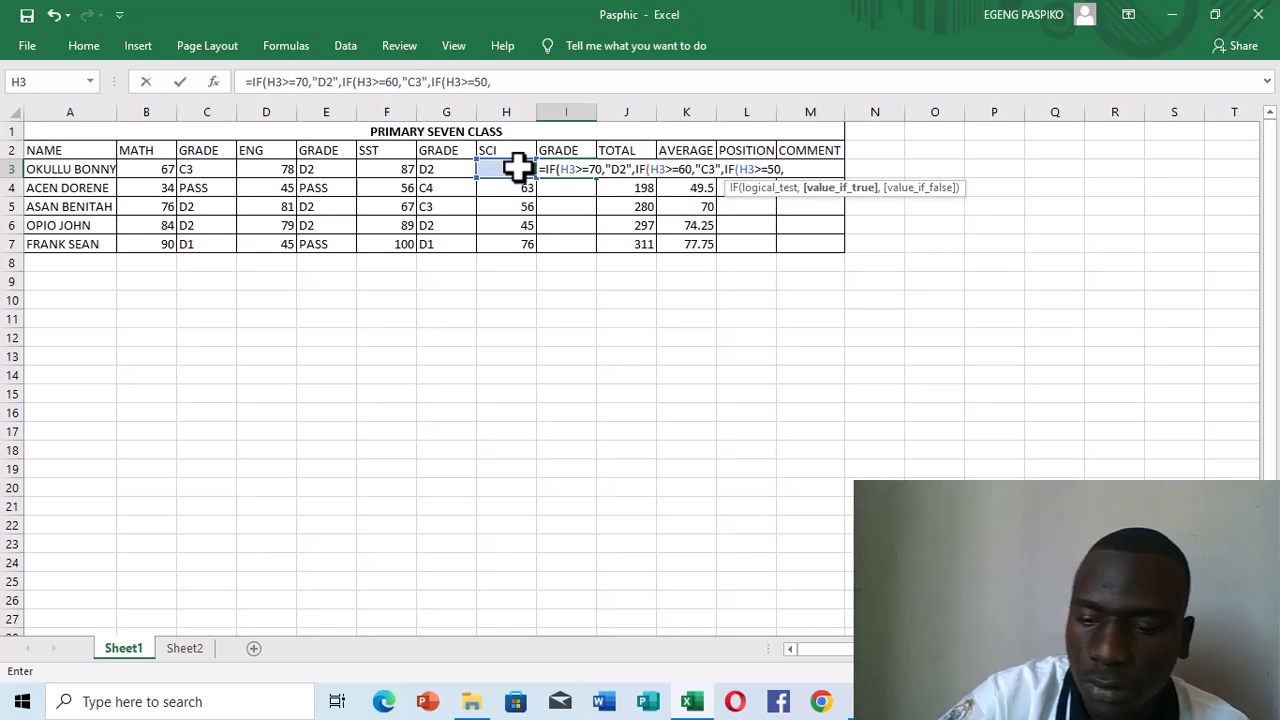
text("C)
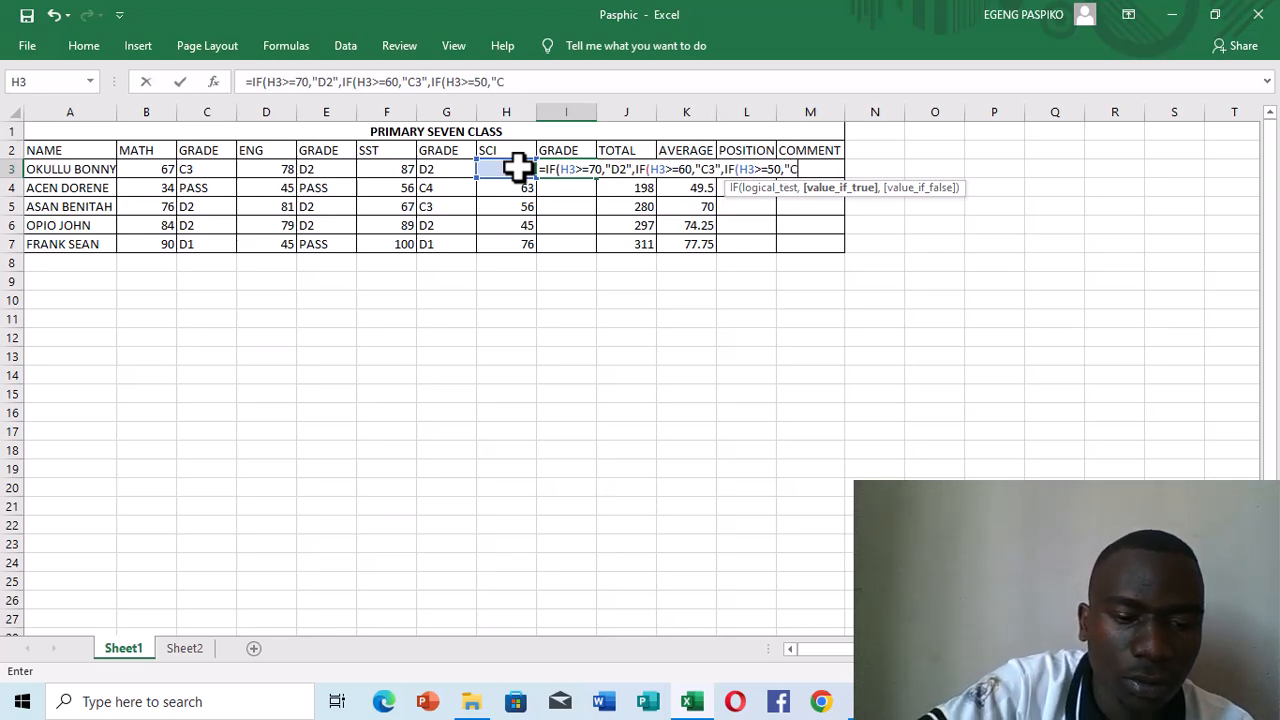
text(4)
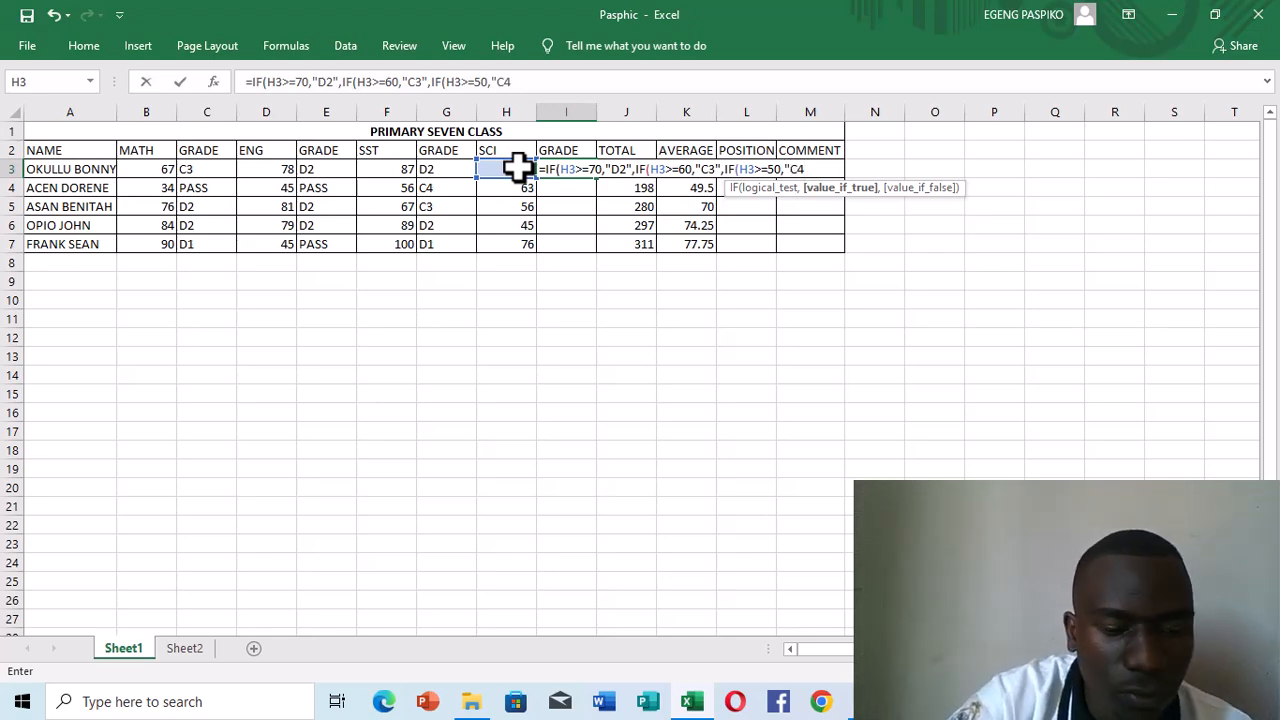
text(")
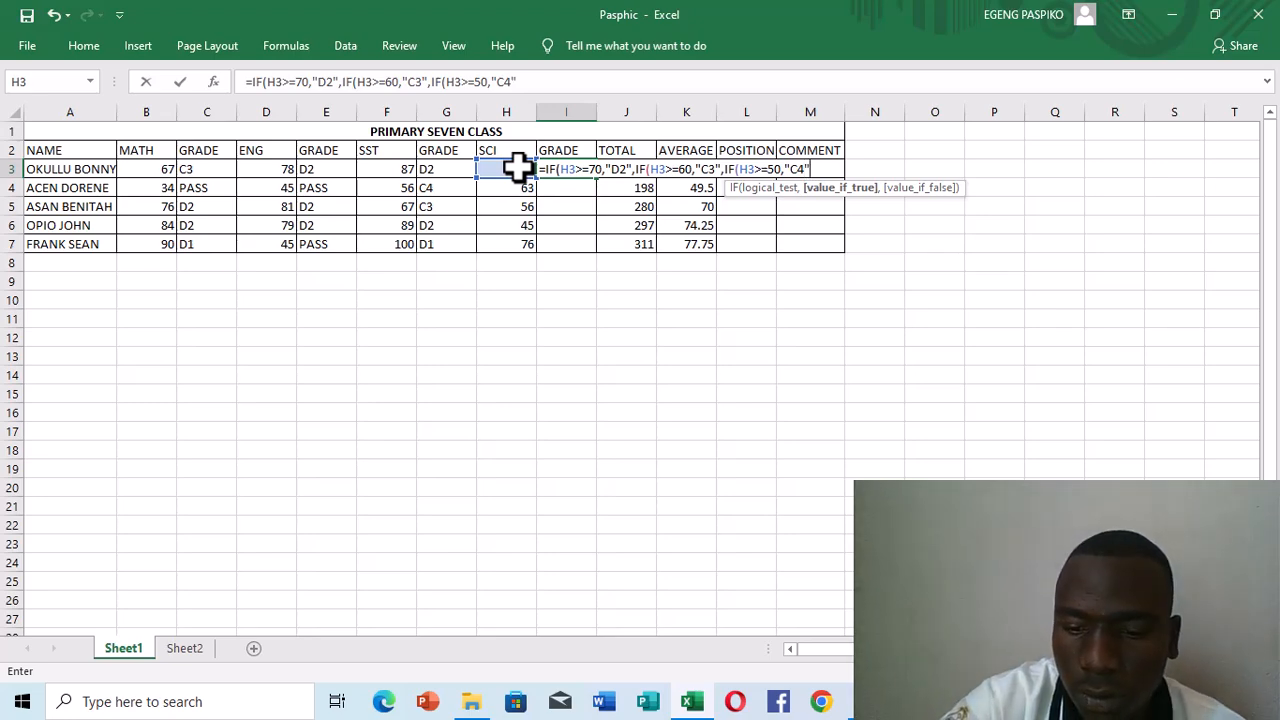
Add a fourth nested condition to the I3 formula: ,IF(H3>=40,"PASS".
text(,IF)
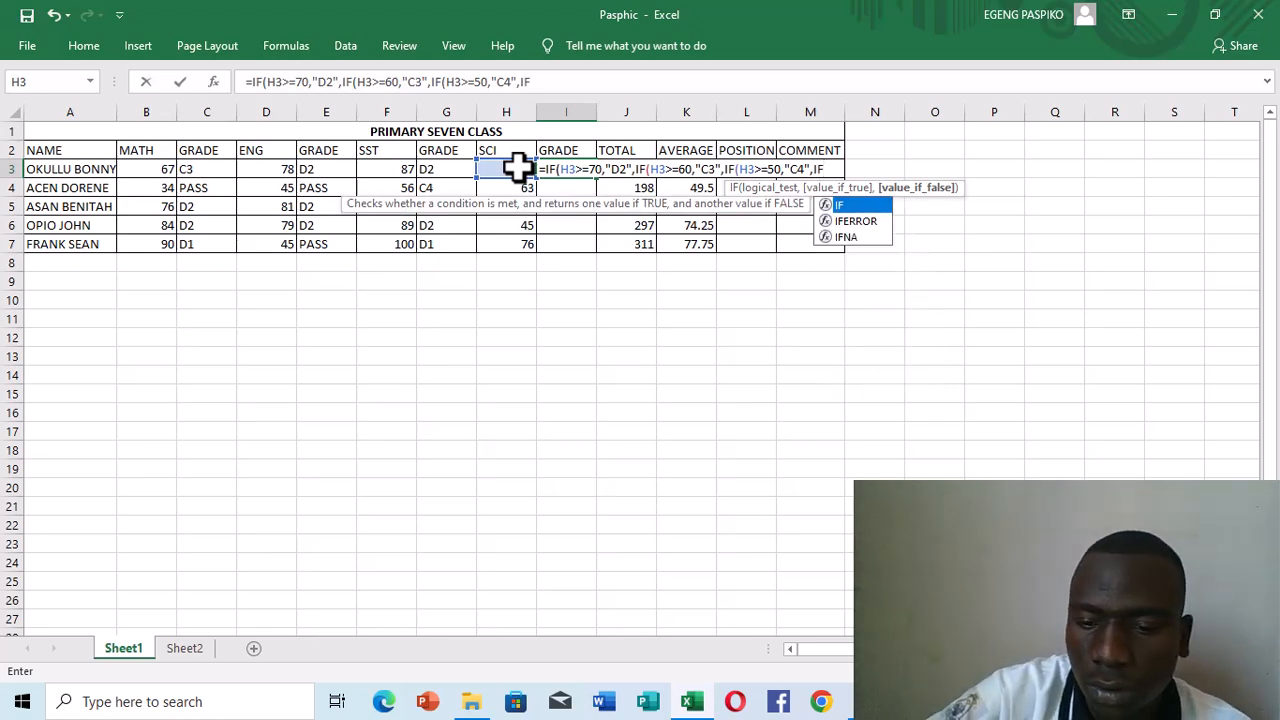
text(()
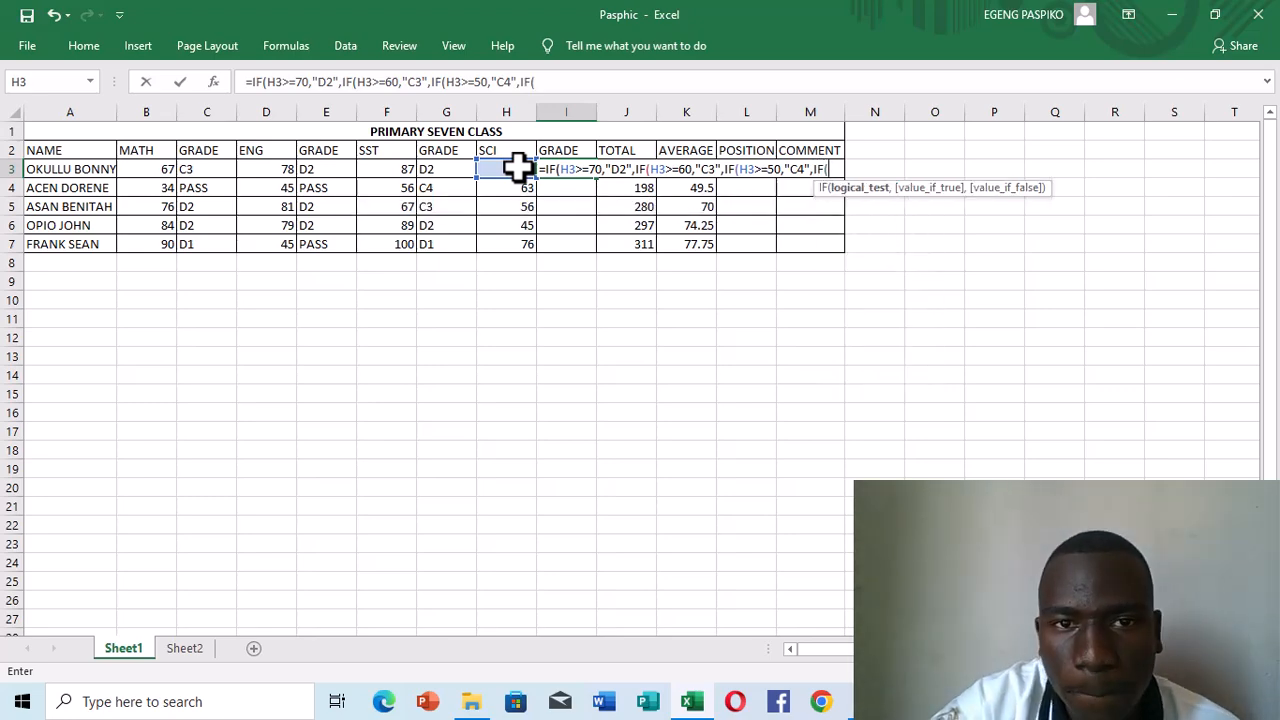
click(497, 170)
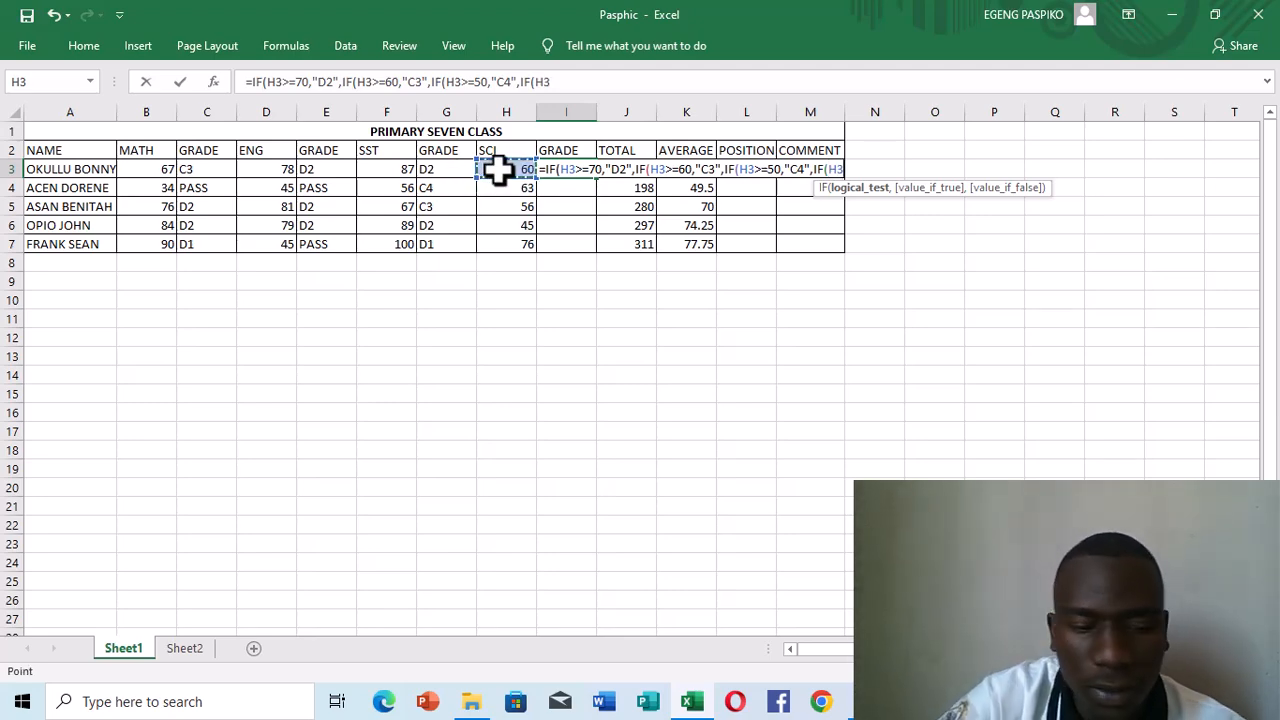
text(>)
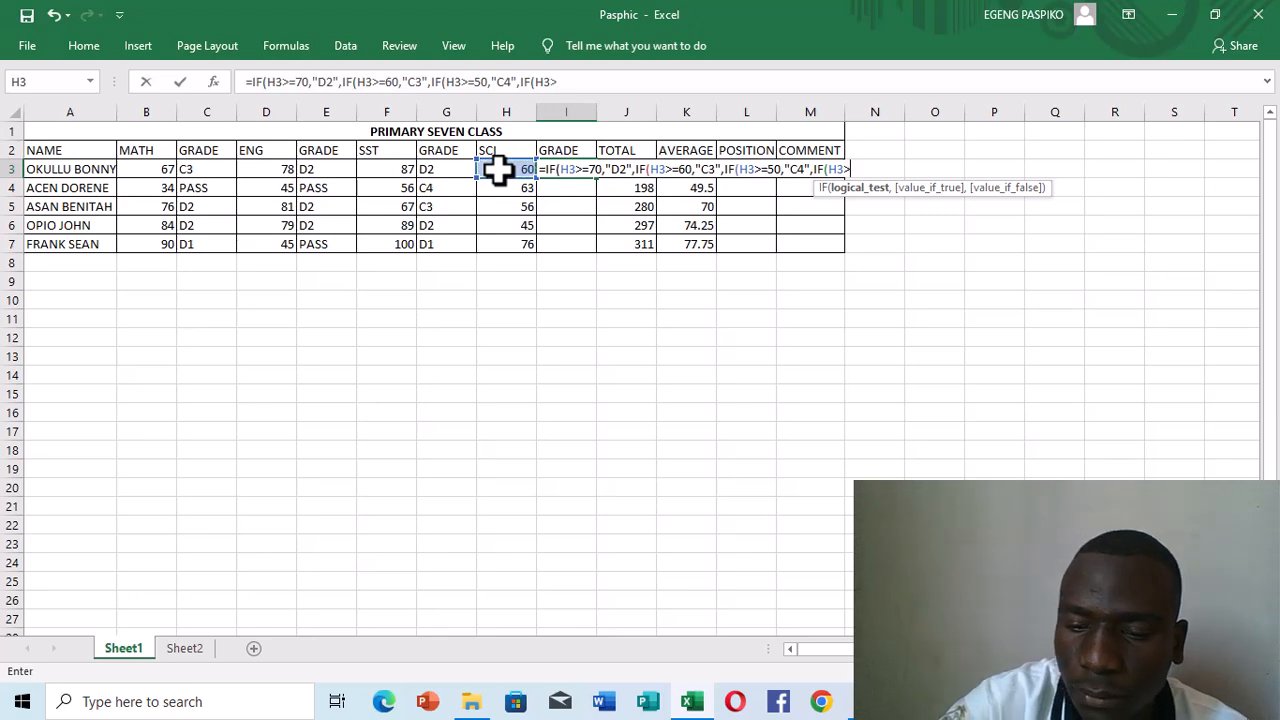
text(=)
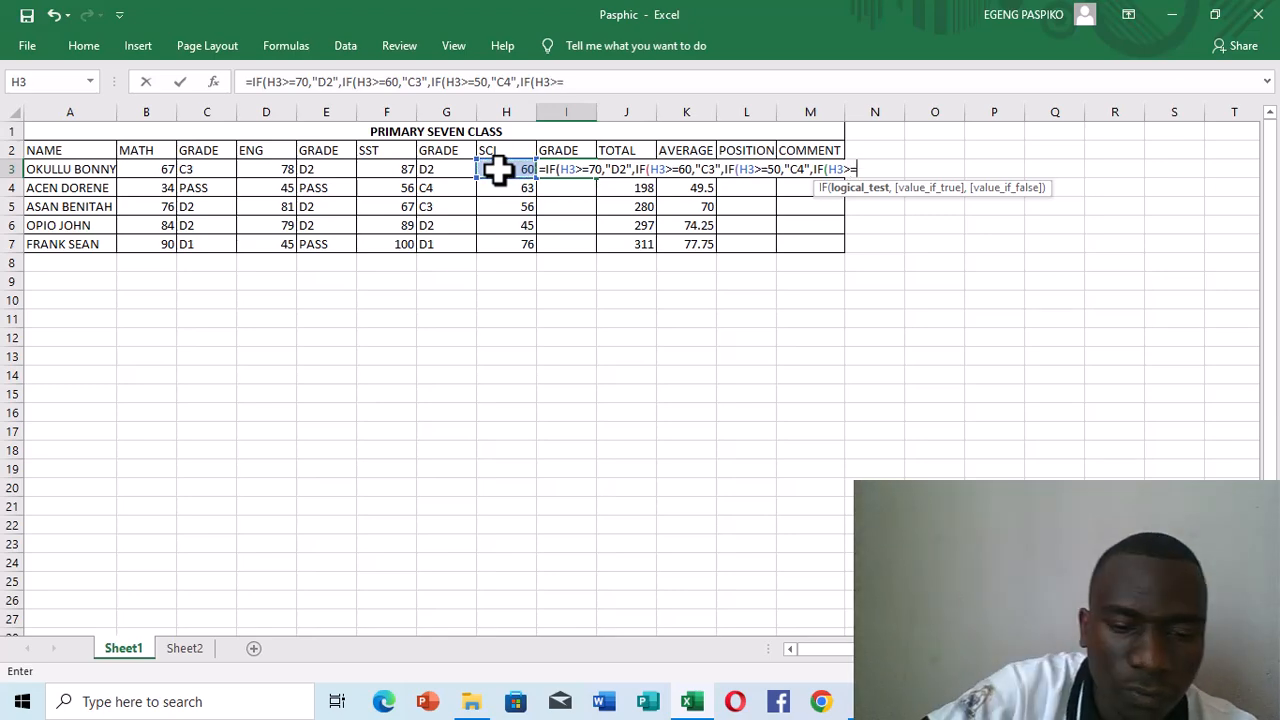
text(40)
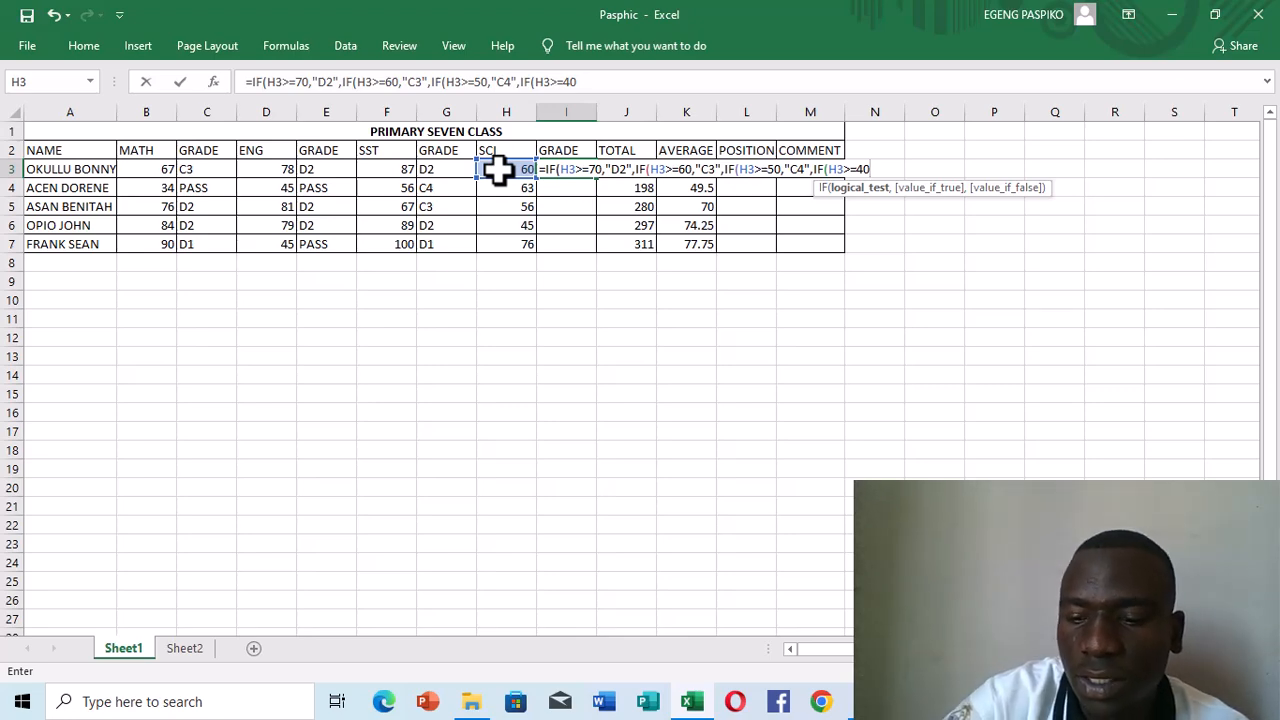
text(,)
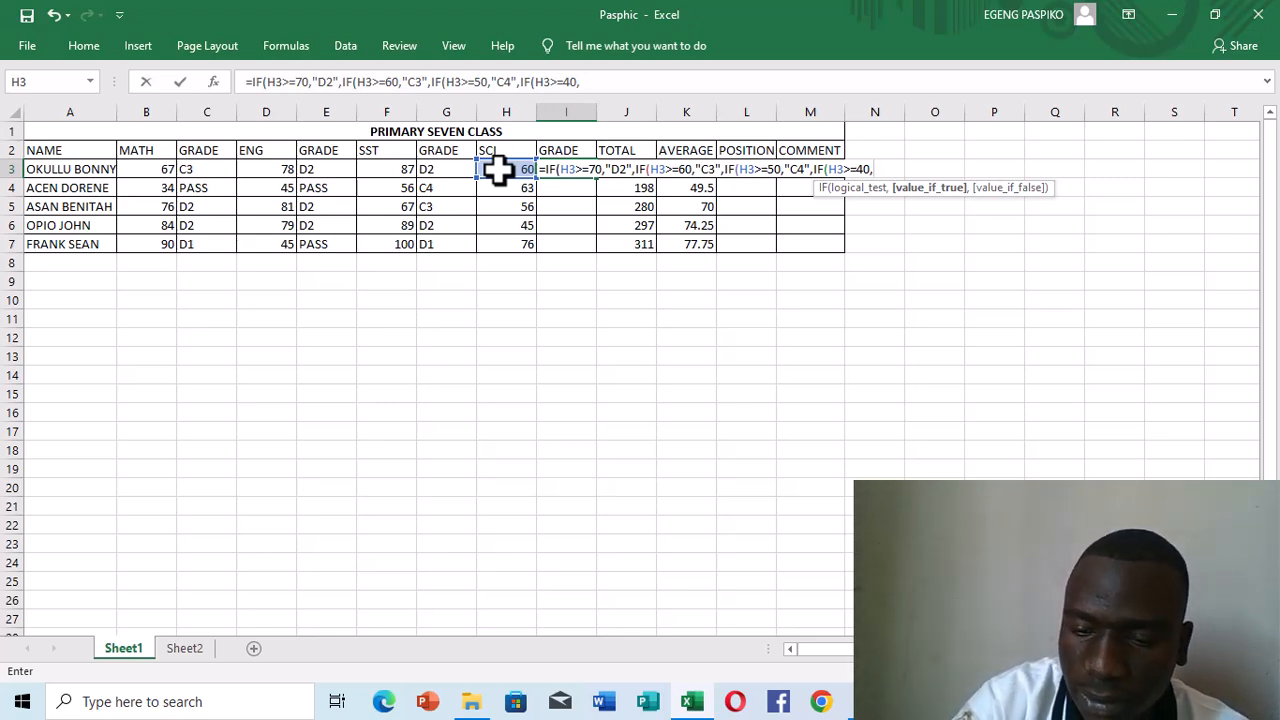
text("PA)
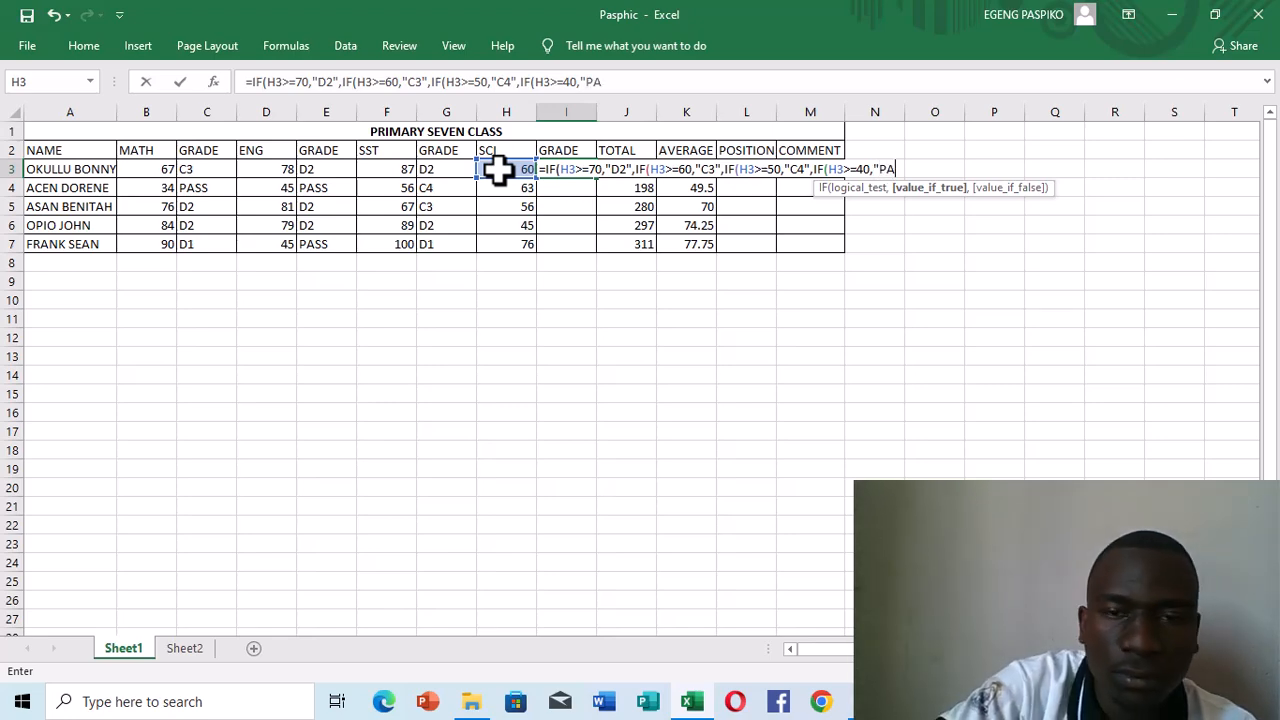
text(SS)
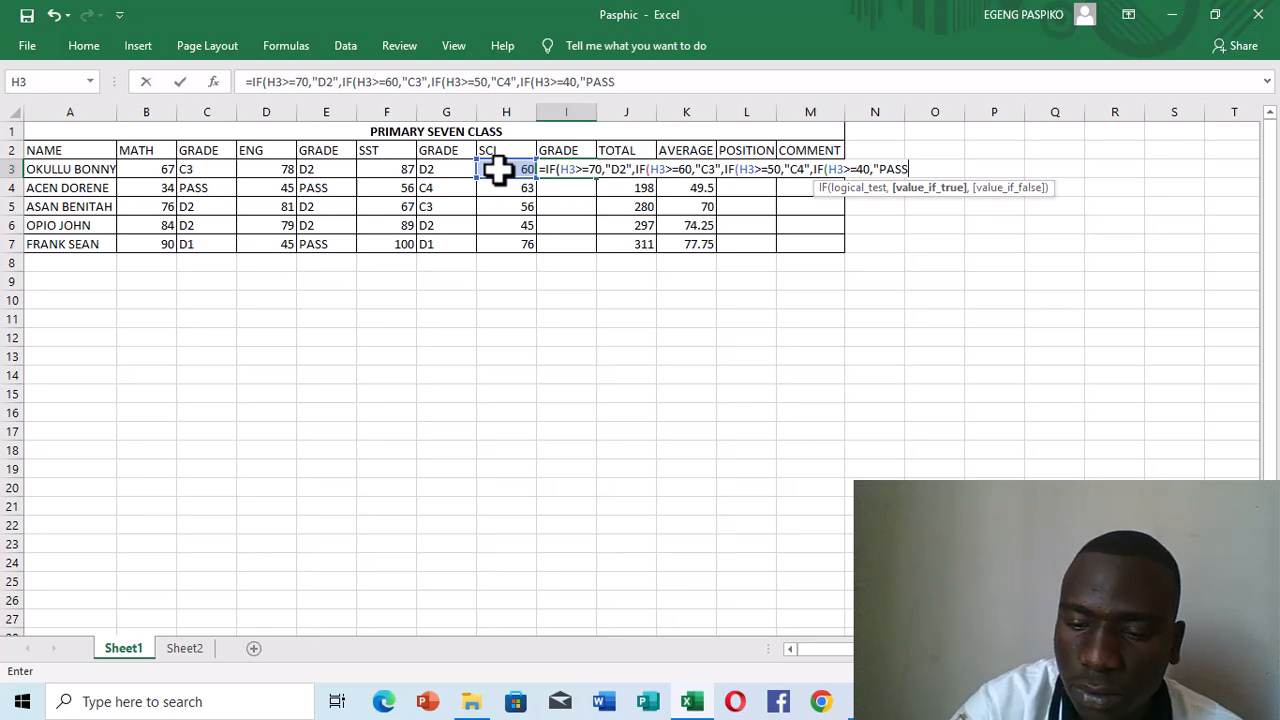
text(")
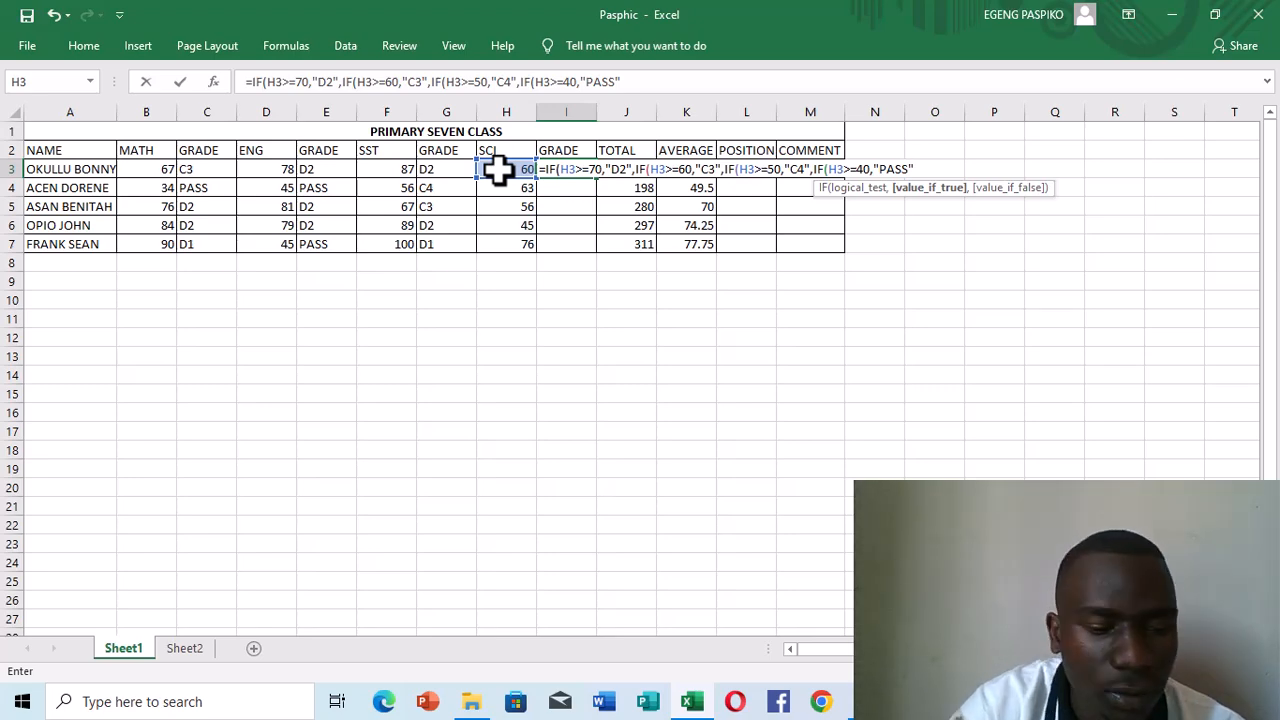
Finish the I3 formula with four closing parentheses, enter it, and fill it down through I7.
text())
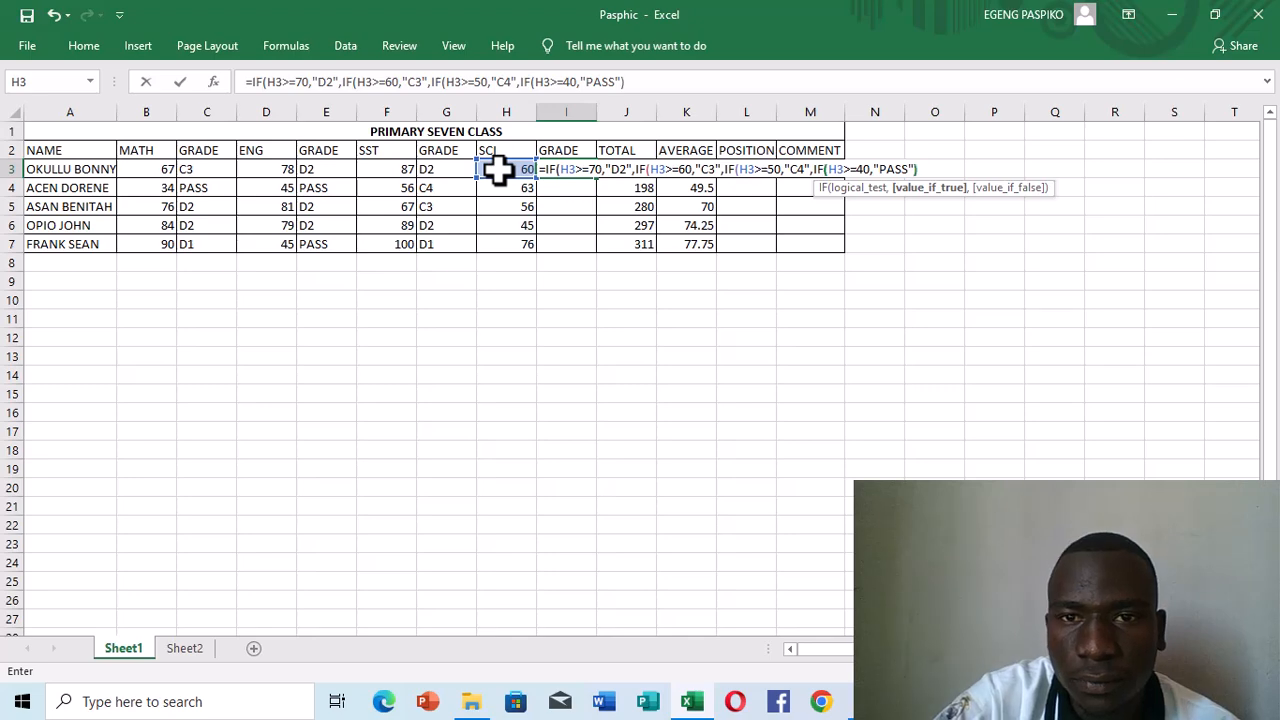
text())))
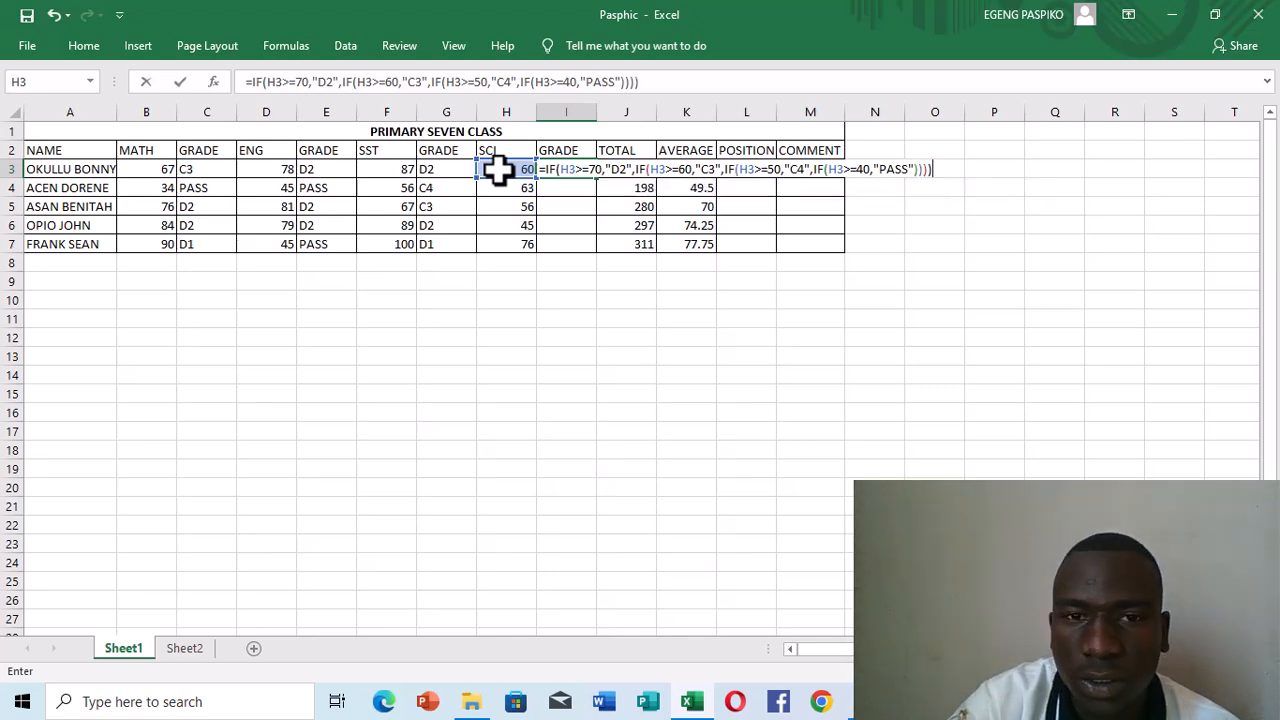
key(Return)
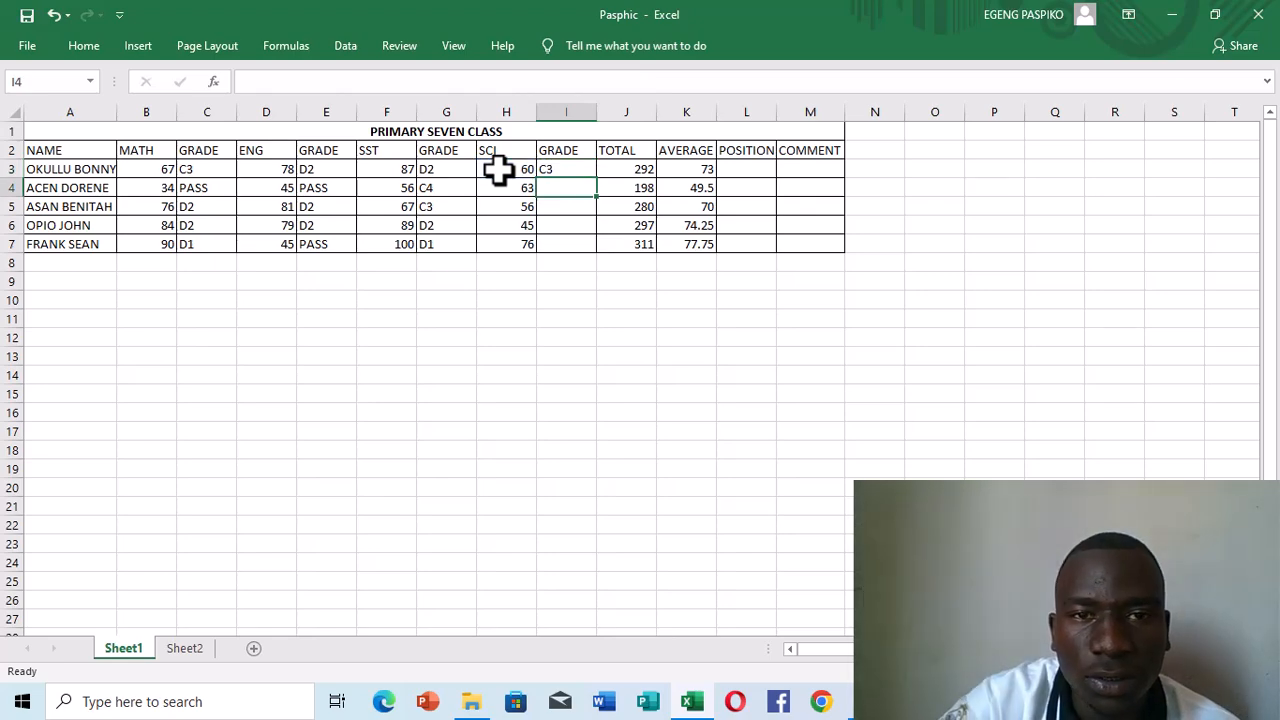
click(553, 170)
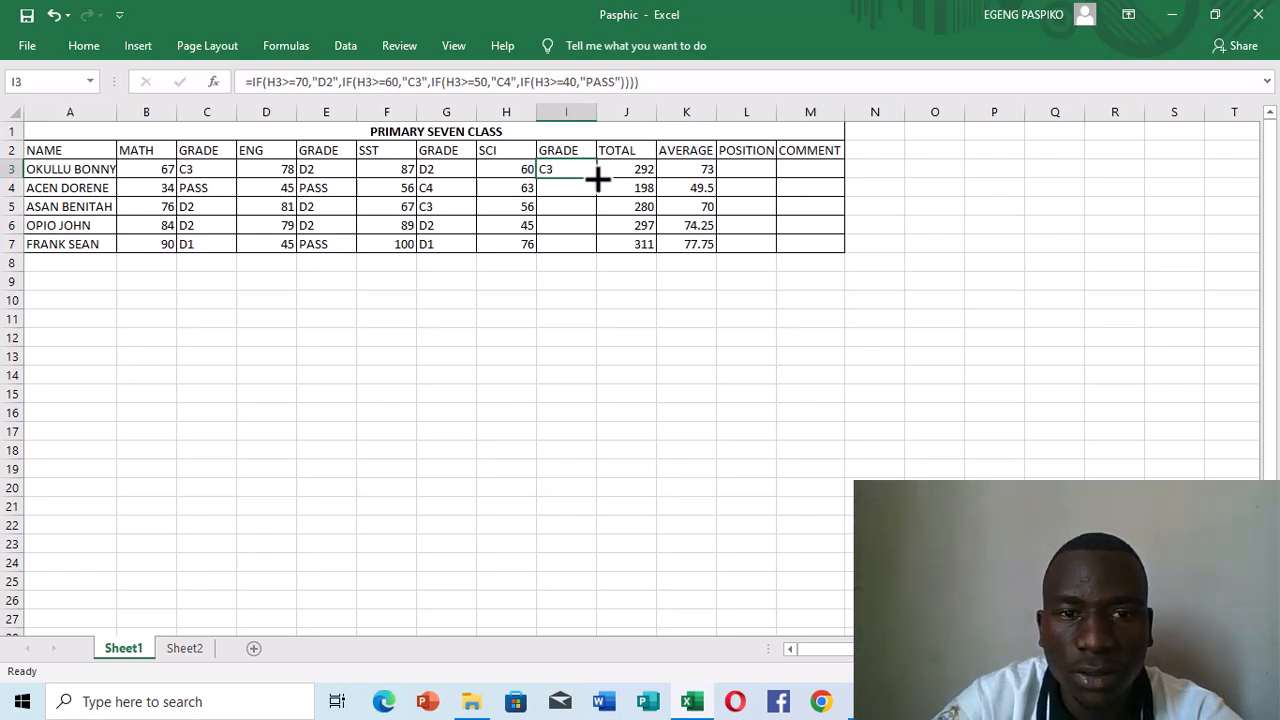
double_click(597, 178)
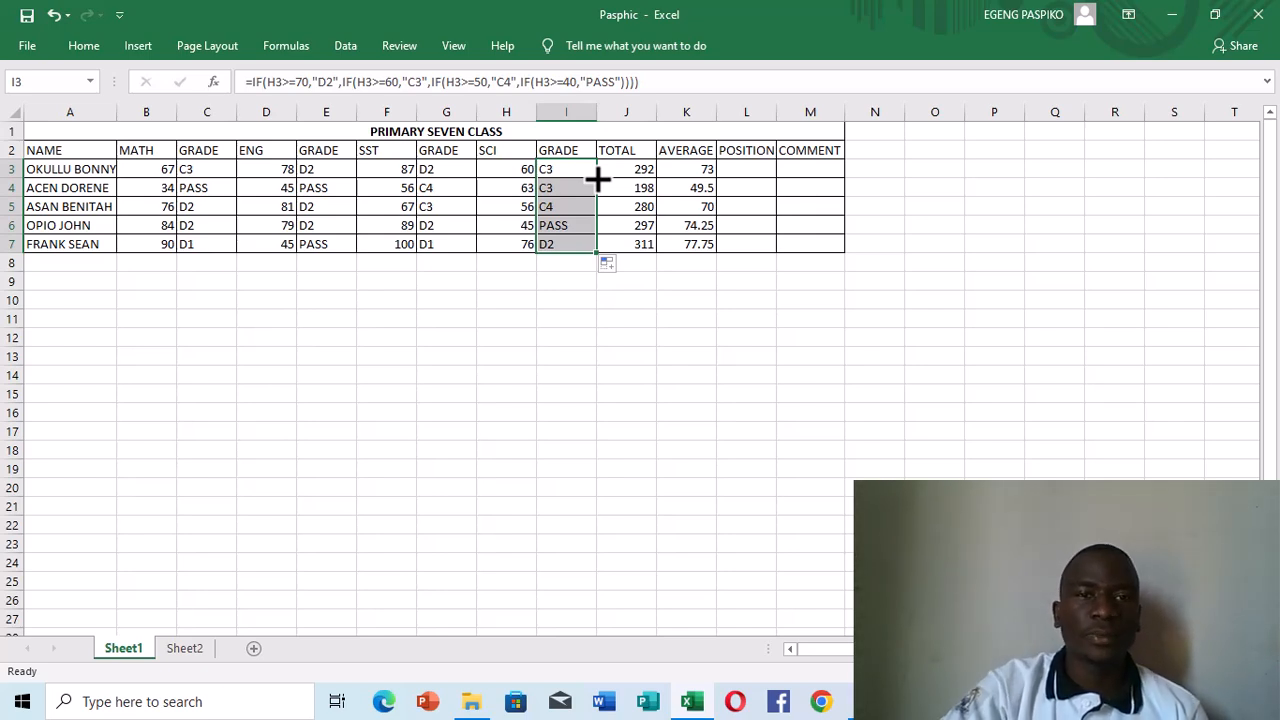
click(599, 298)
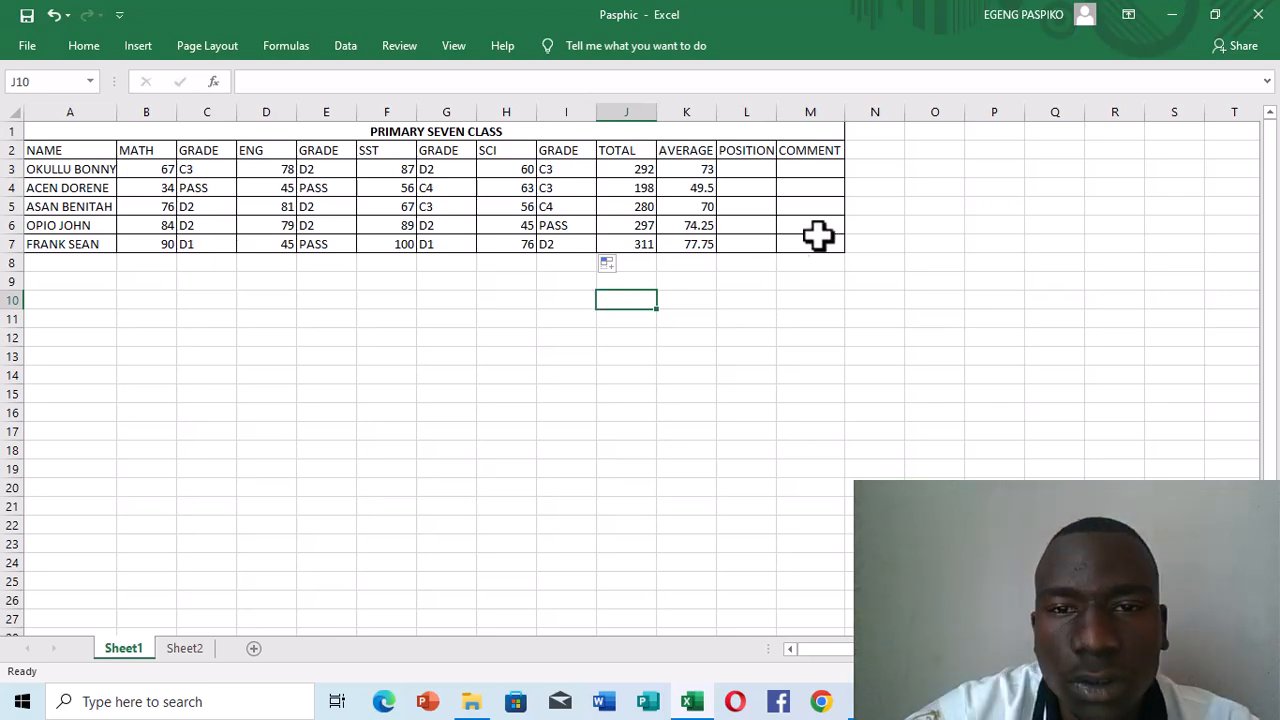
Start the first pupil's position formula in L3 with =RANK.AVG( and dismiss the 360 Internet Protection installation prompt.
click(734, 175)
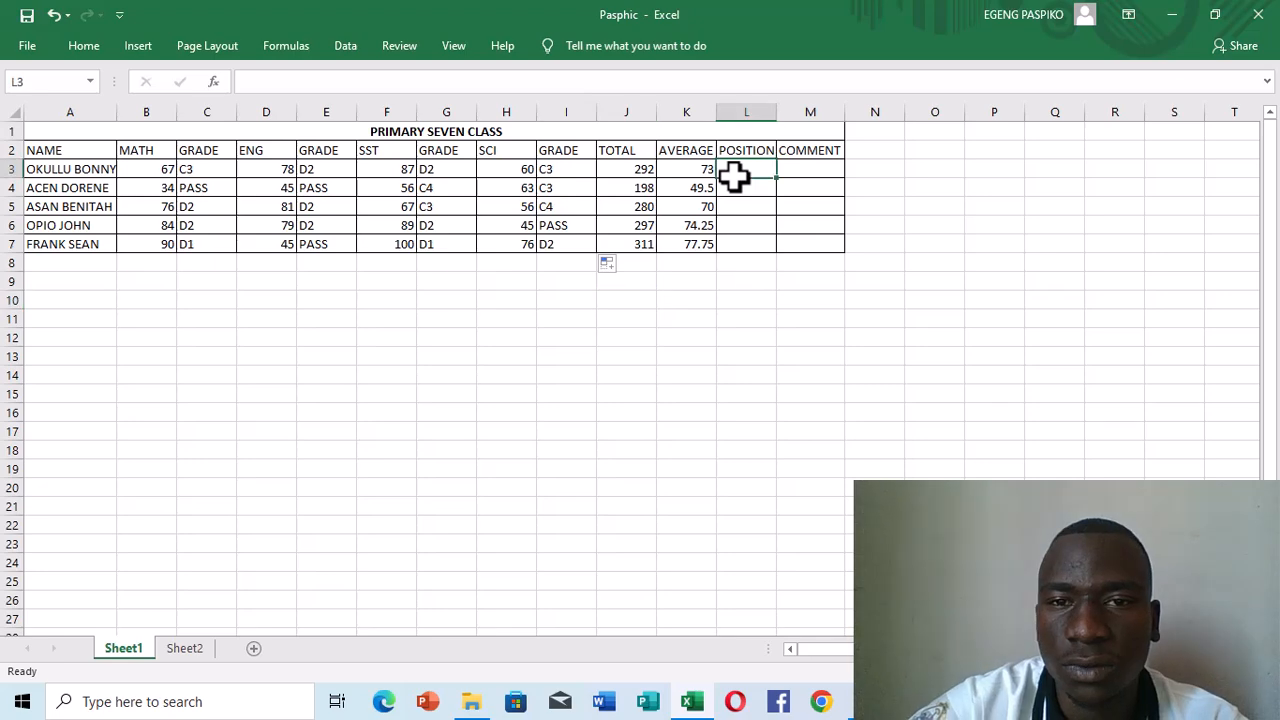
text(=R)
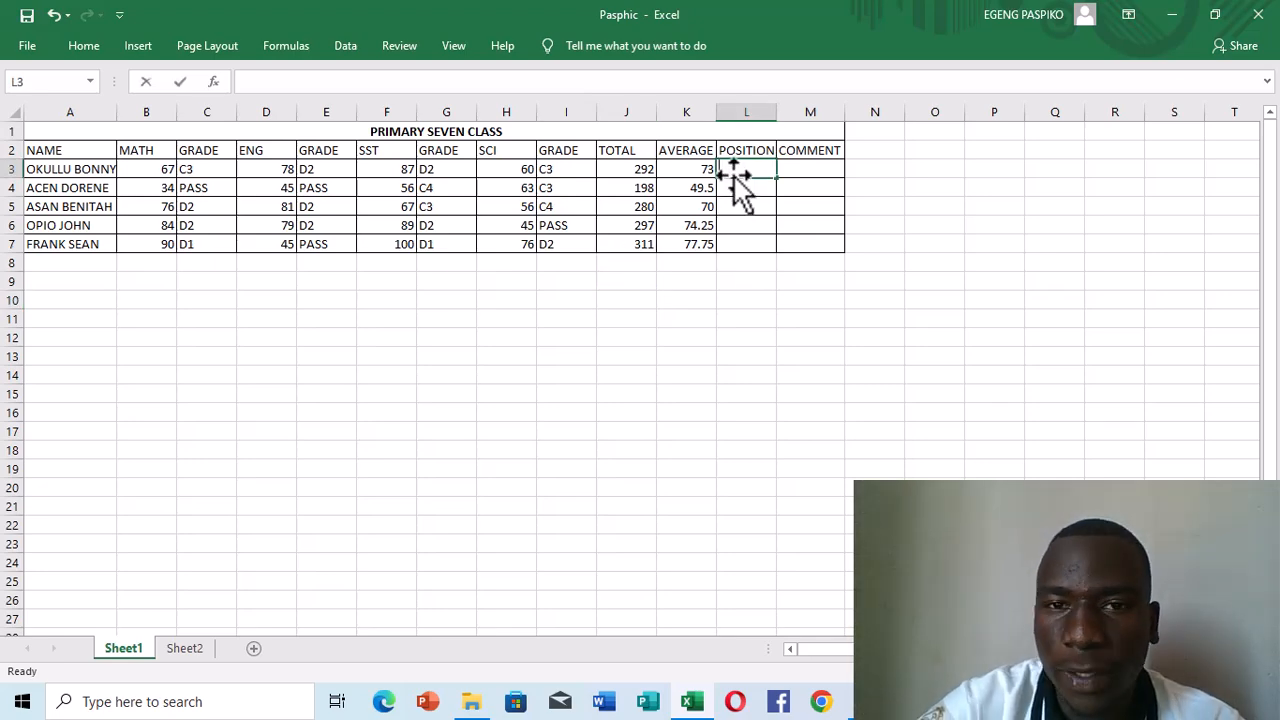
text(A)
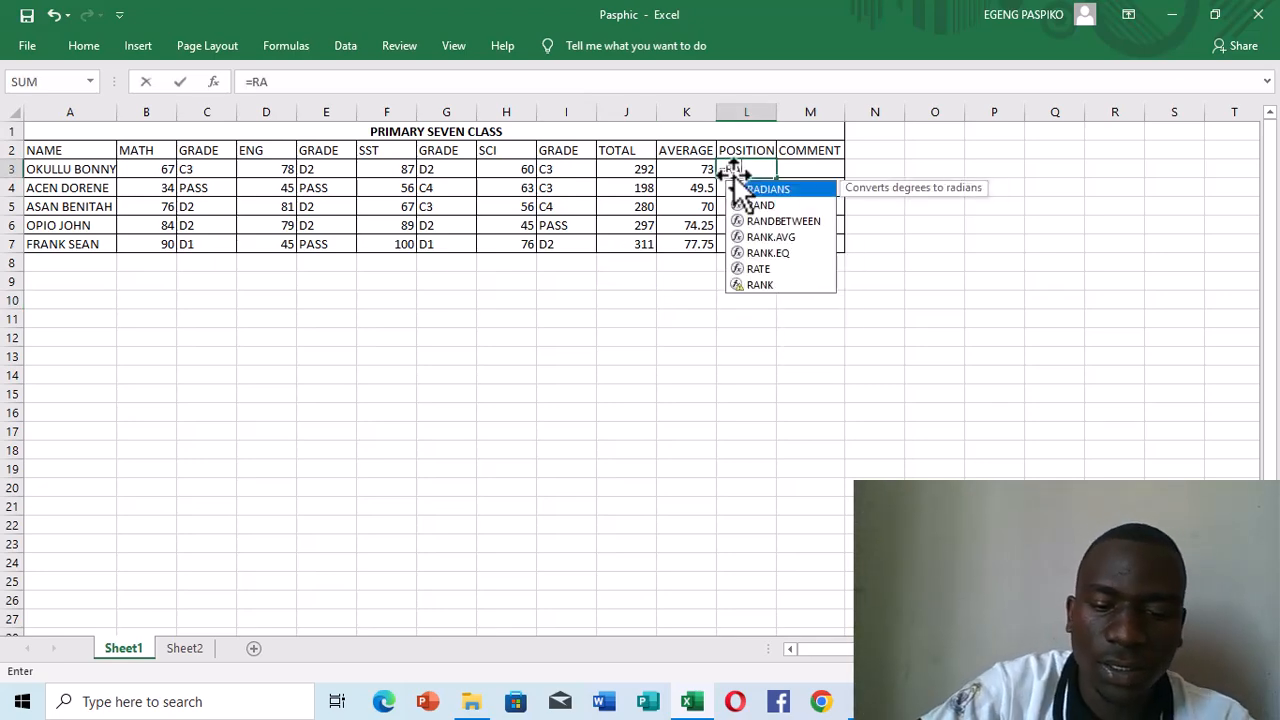
text(NK)
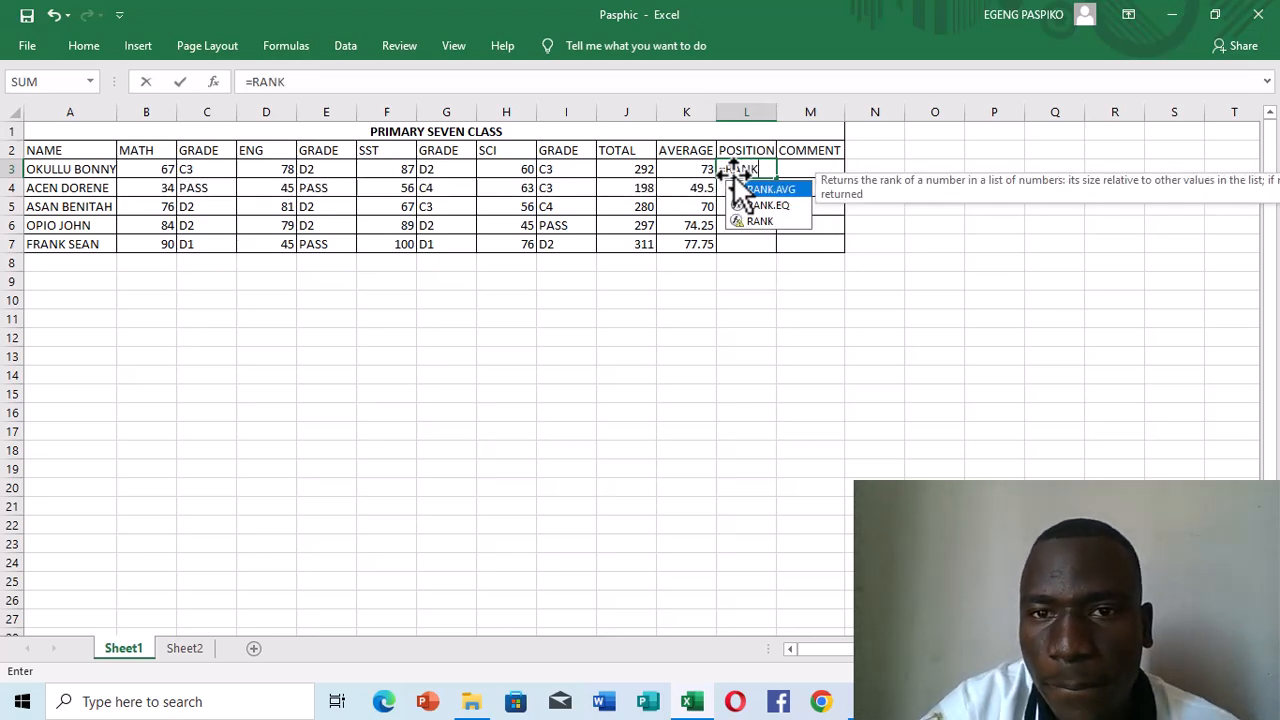
text(I)
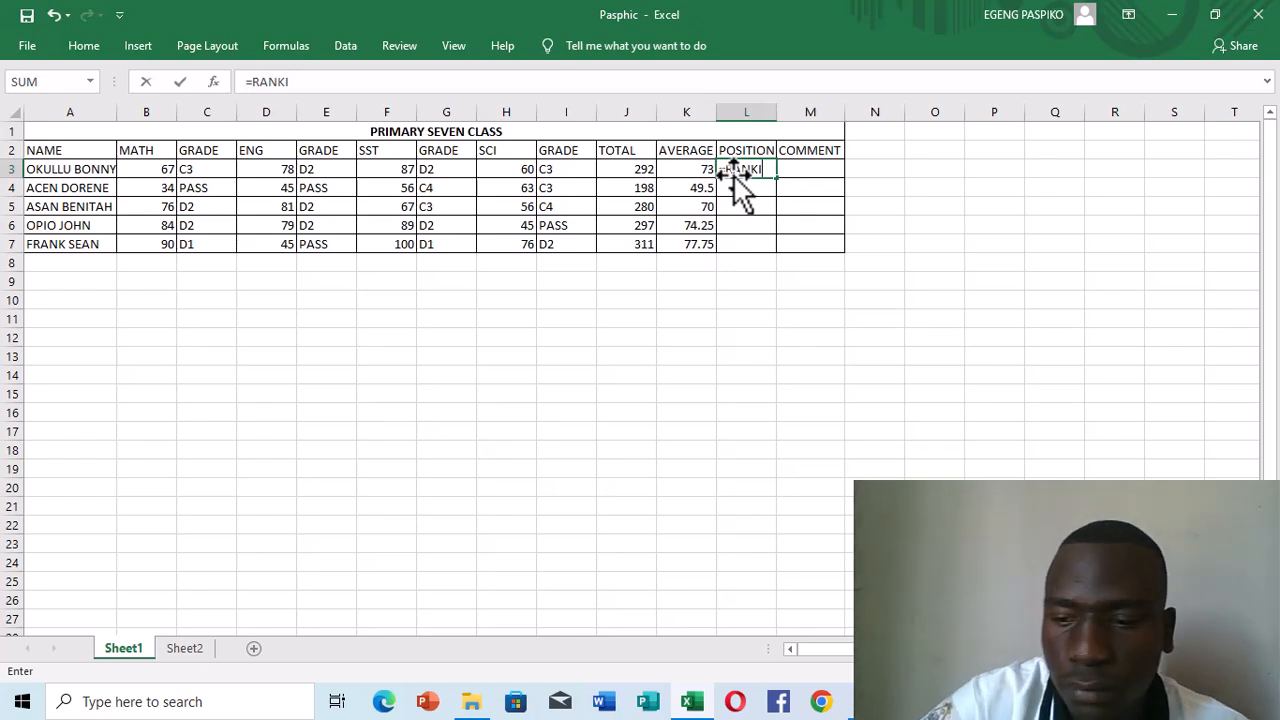
key(BackSpace)
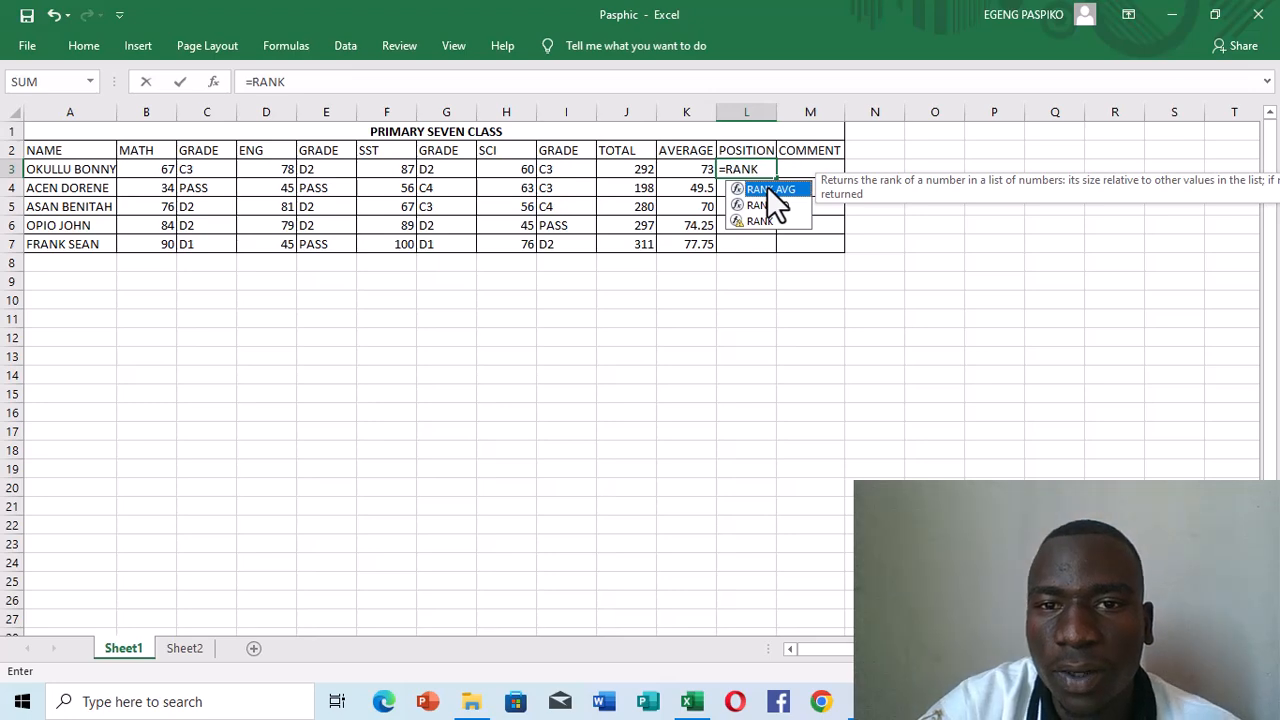
double_click(771, 190)
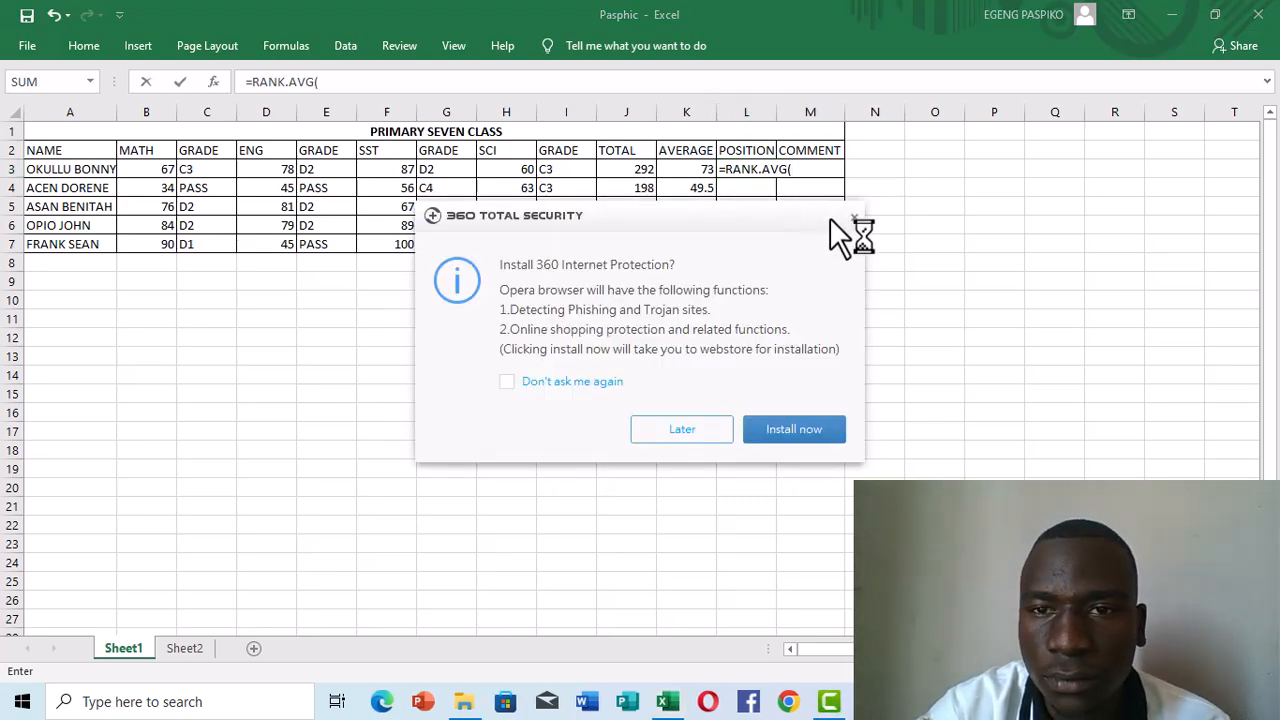
click(852, 220)
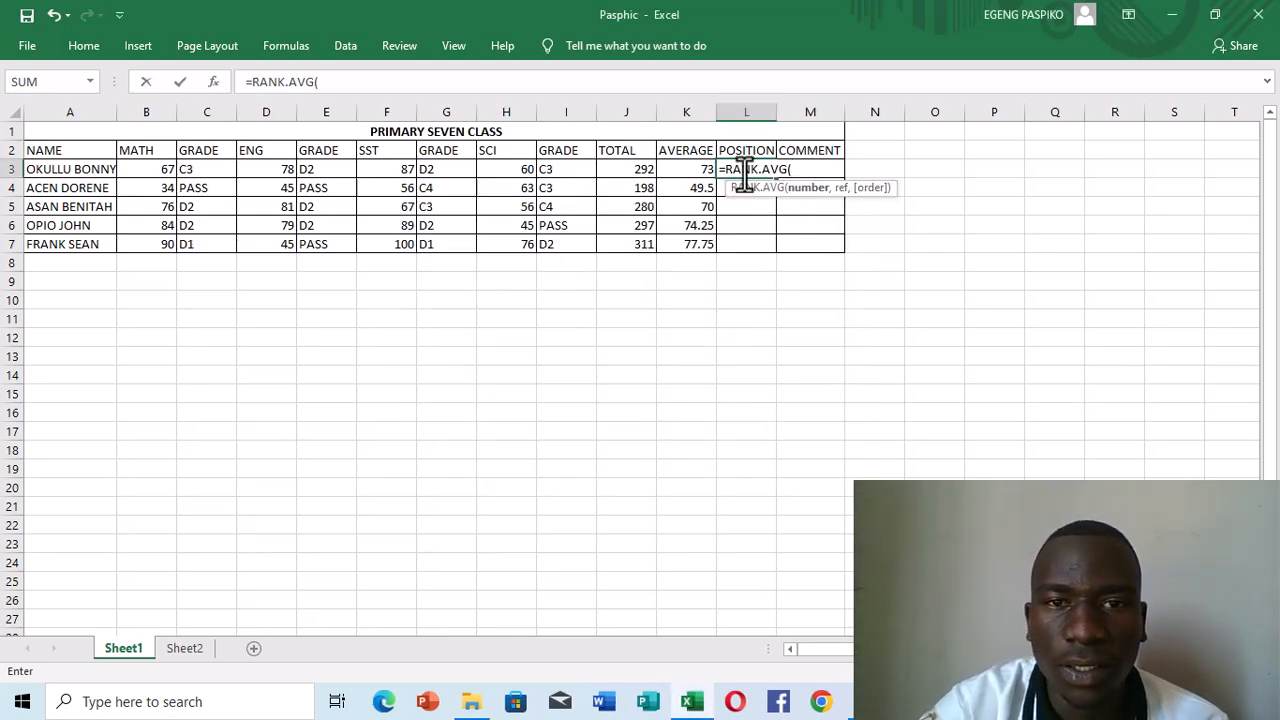
Complete and enter the L3 position formula as =RANK.AVG(K3,K3:K7,0), ranking the average in descending order.
click(690, 172)
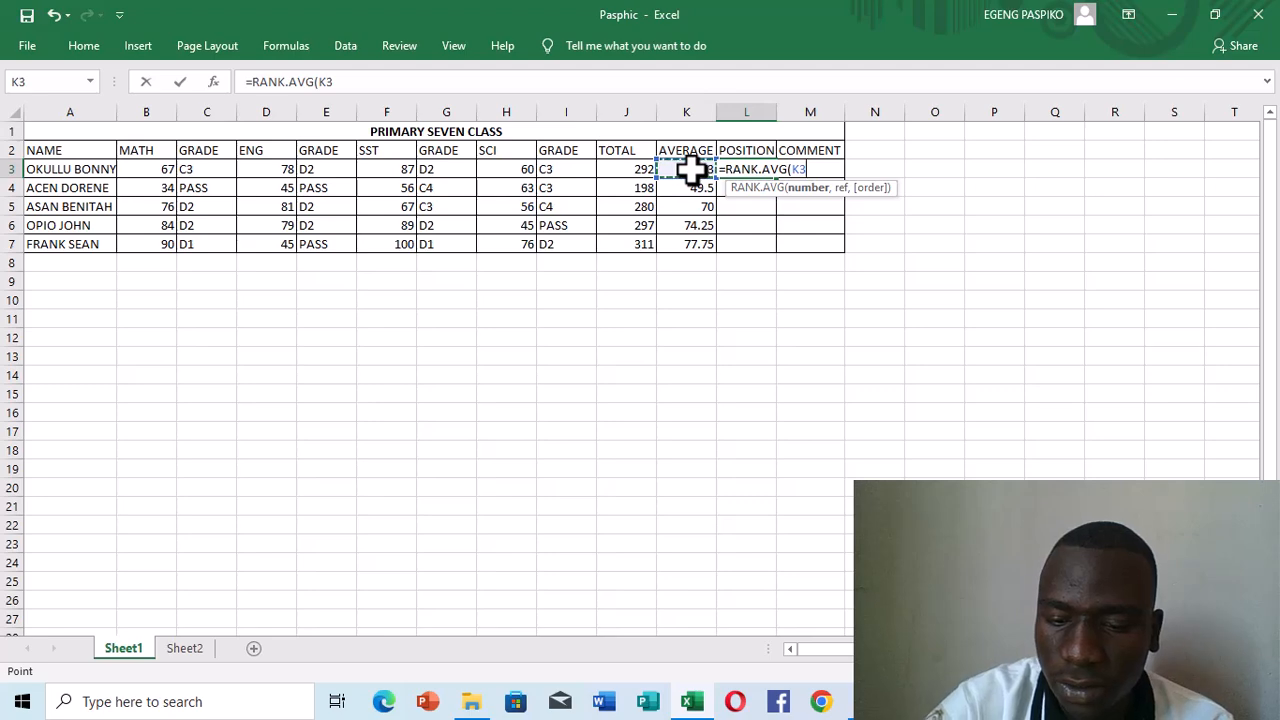
text(,)
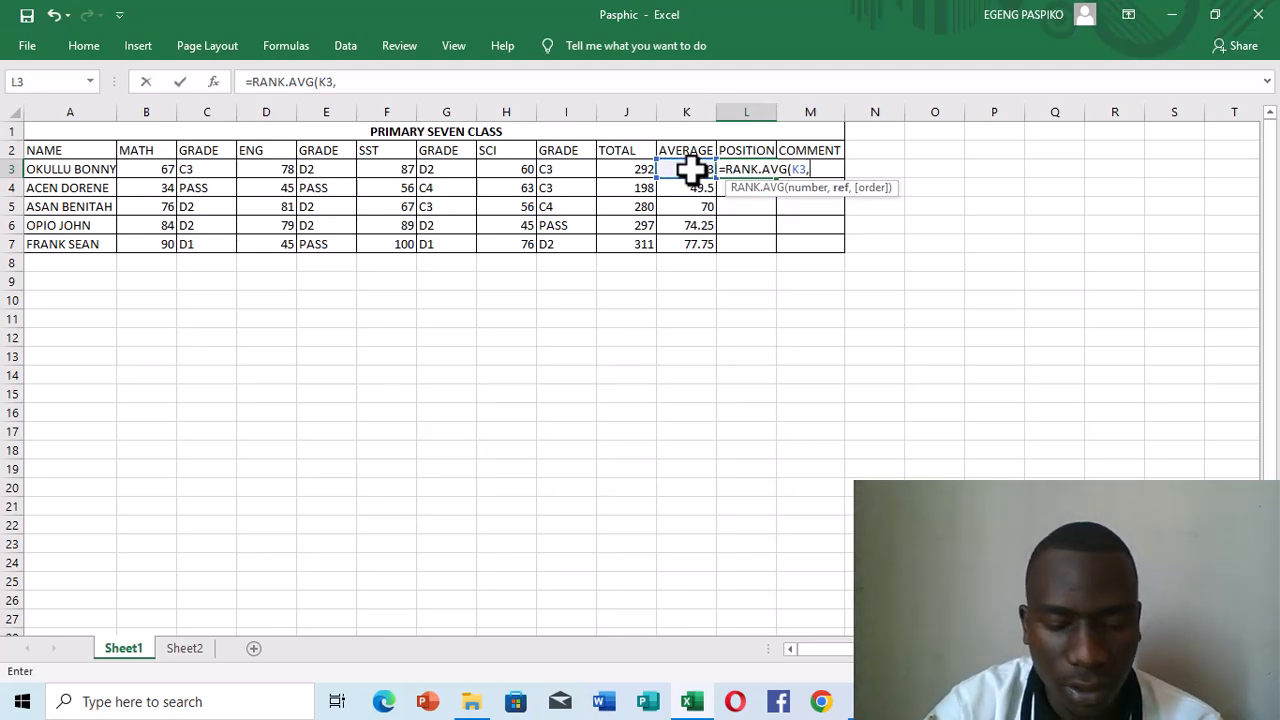
drag(690, 172, 709, 247)
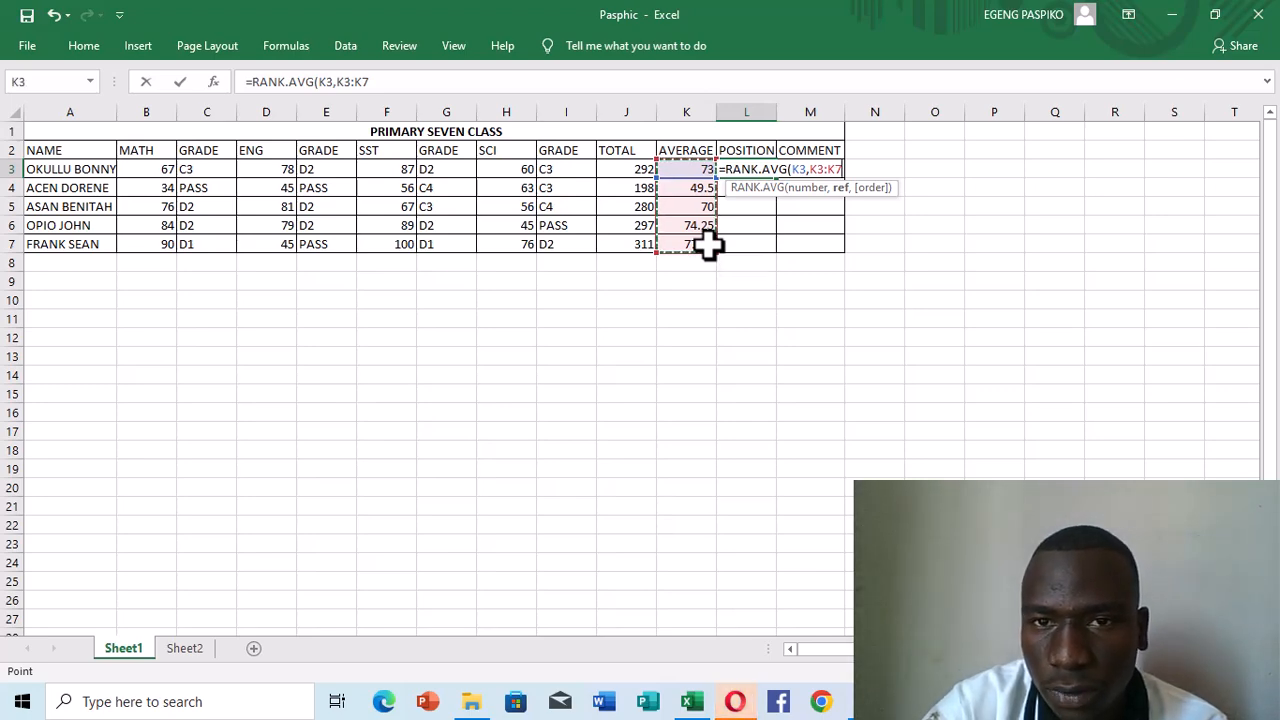
text(,)
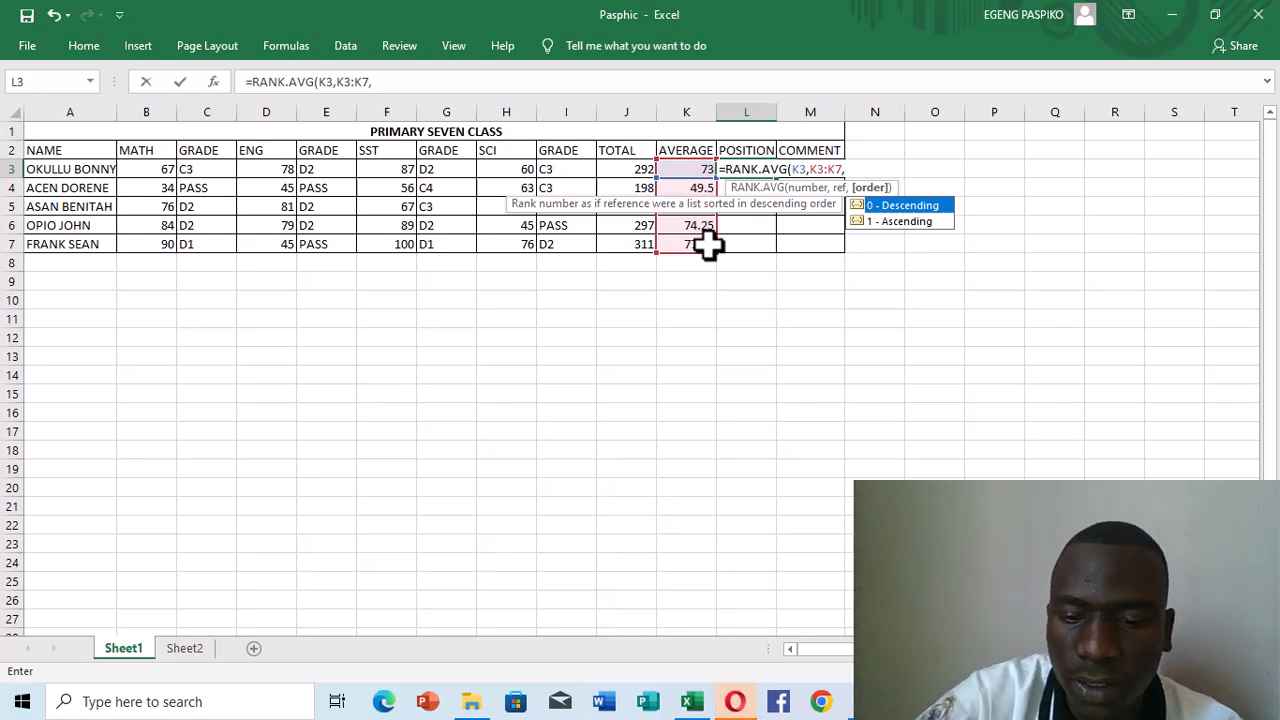
text(0)
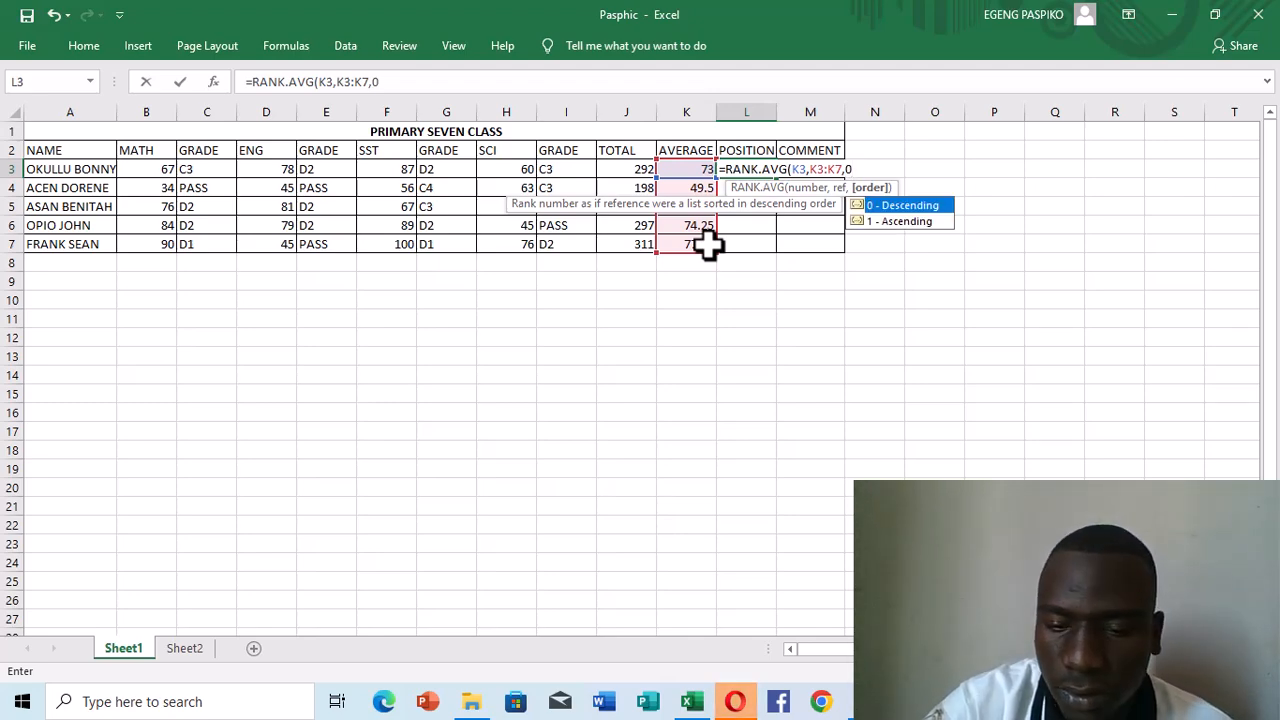
text())
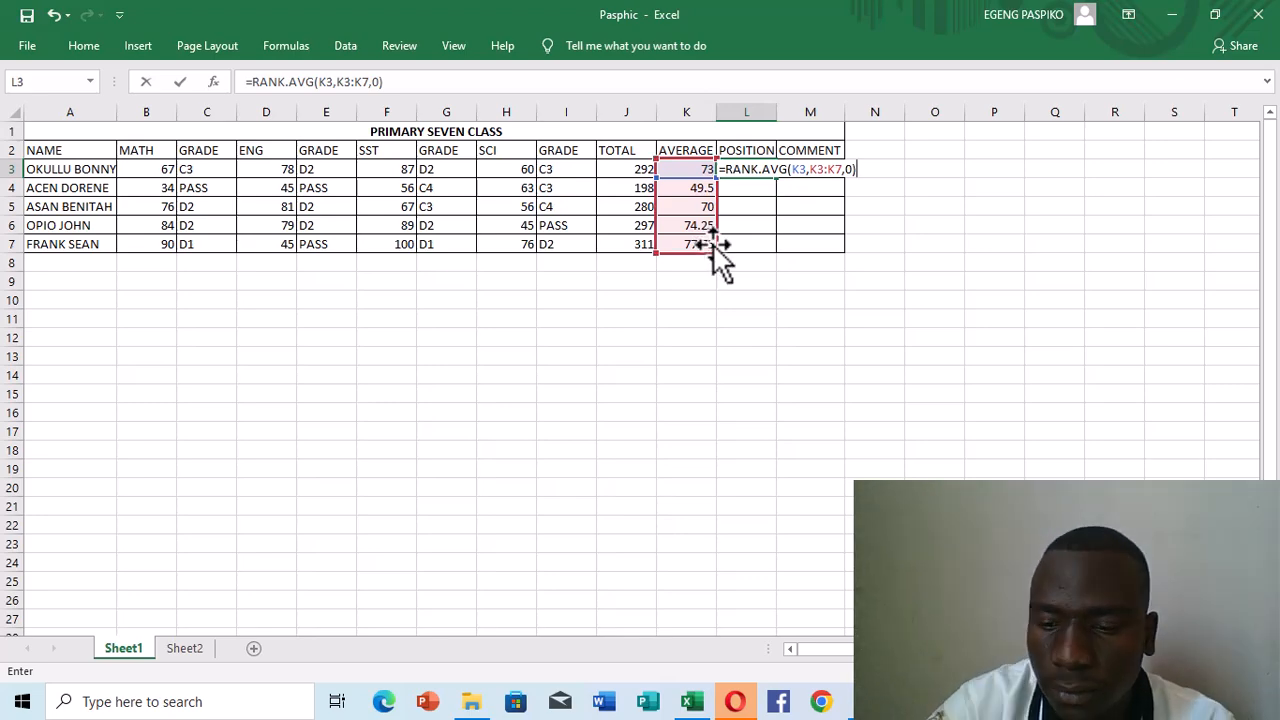
key(Return)
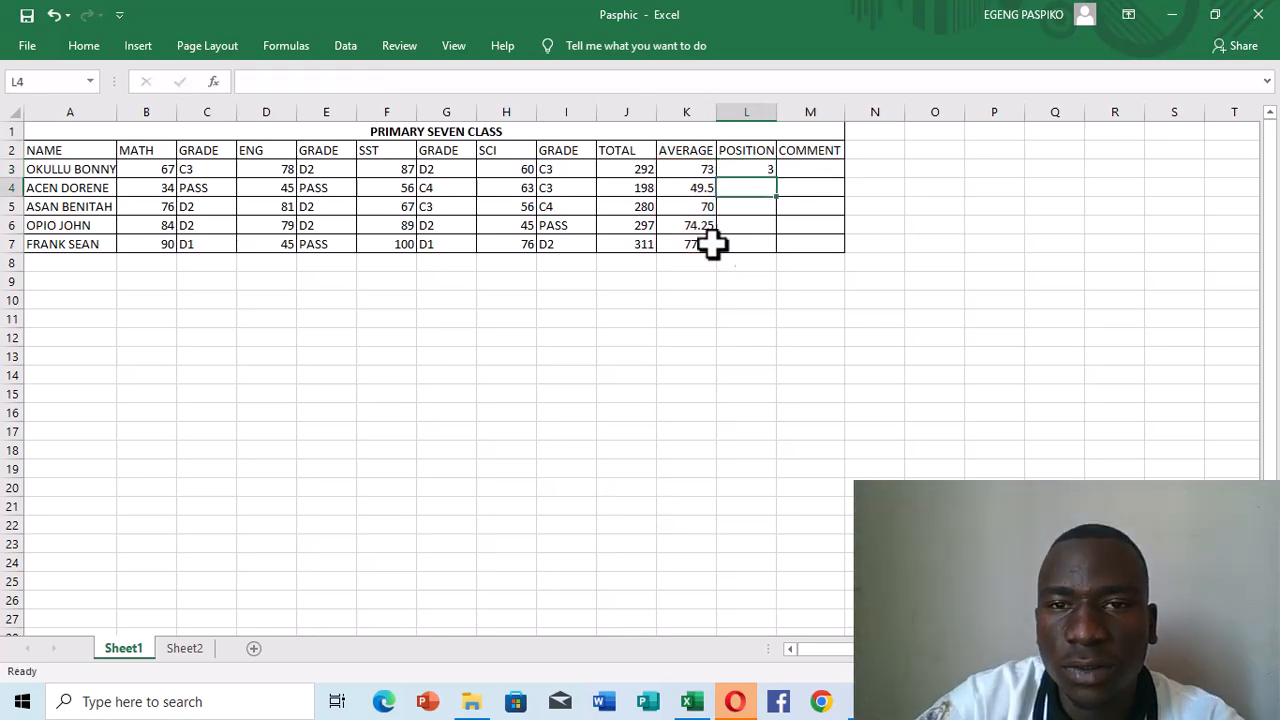
Fill the L3 position formula down through L7.
click(763, 171)
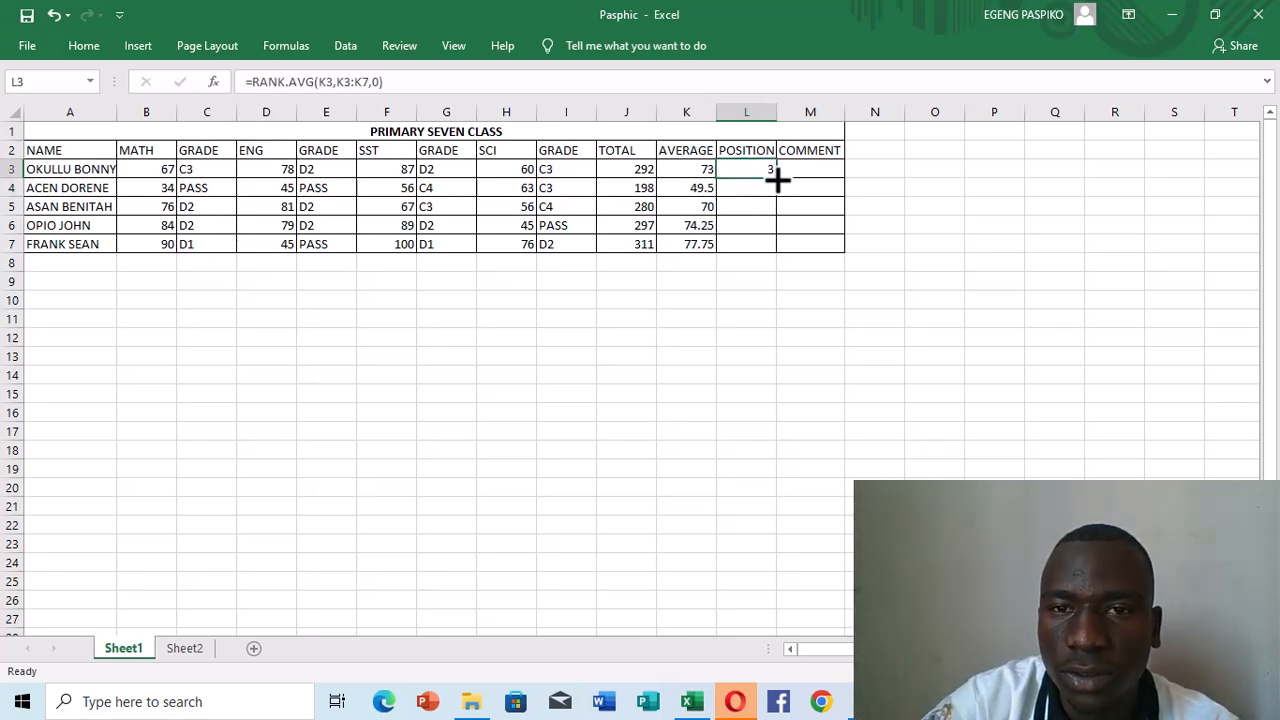
double_click(778, 177)
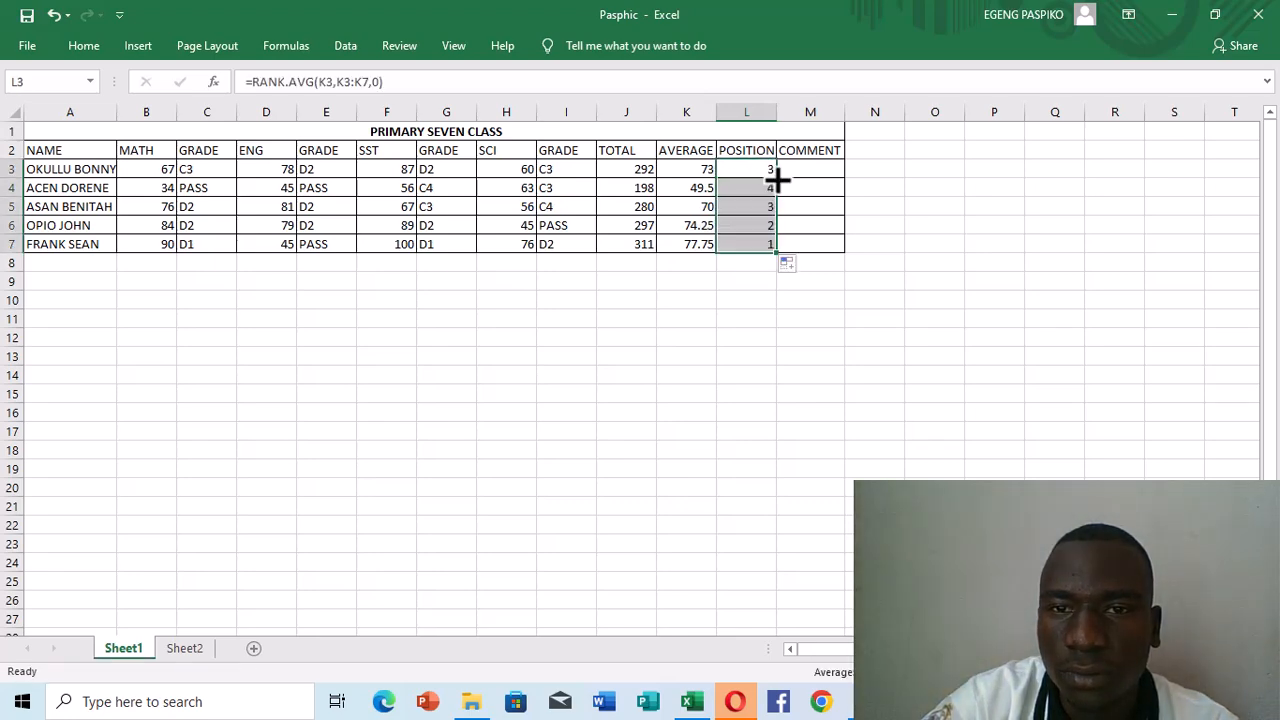
click(749, 305)
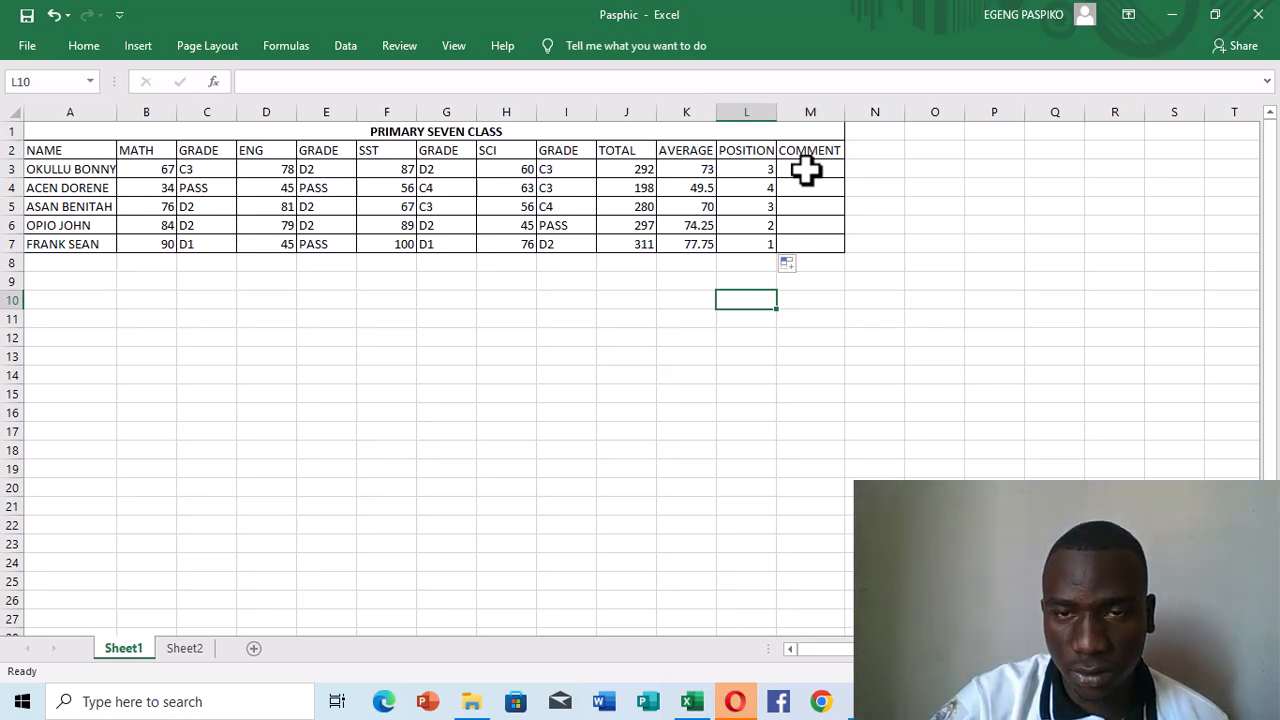
Start the first pupil's comment formula in M3 with =IF(K3>=75, to test the average.
click(806, 171)
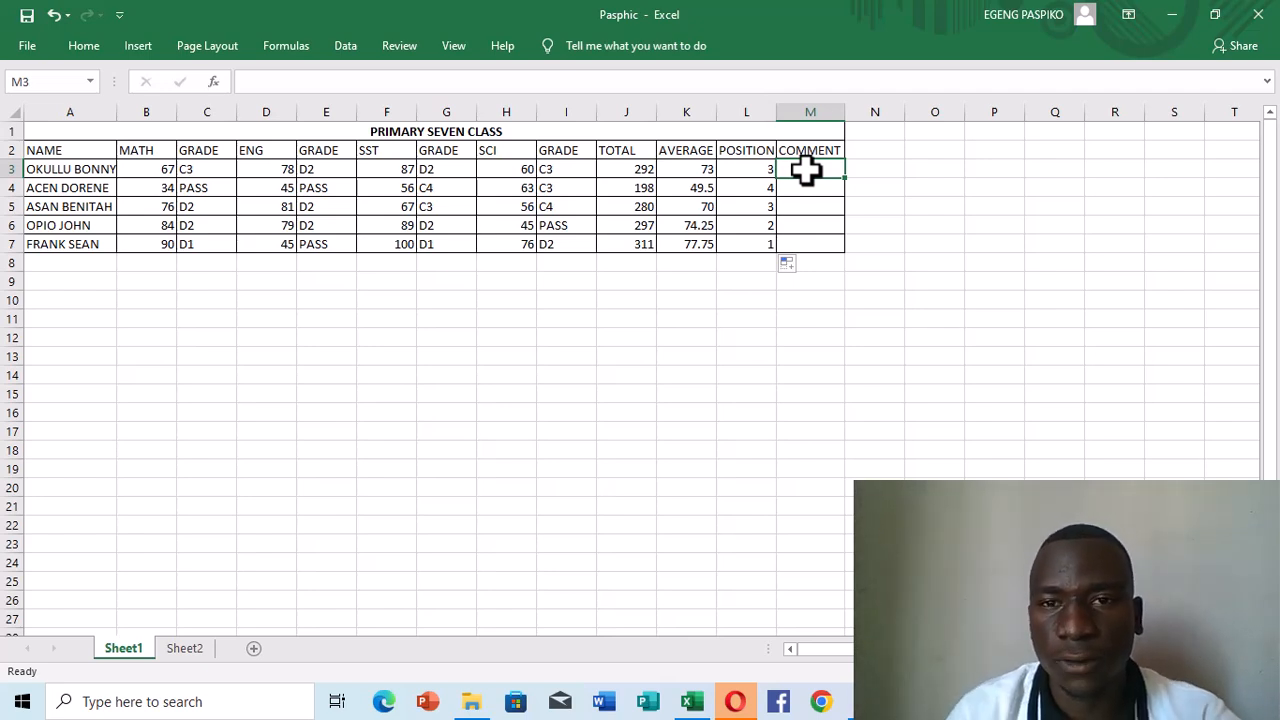
text(=)
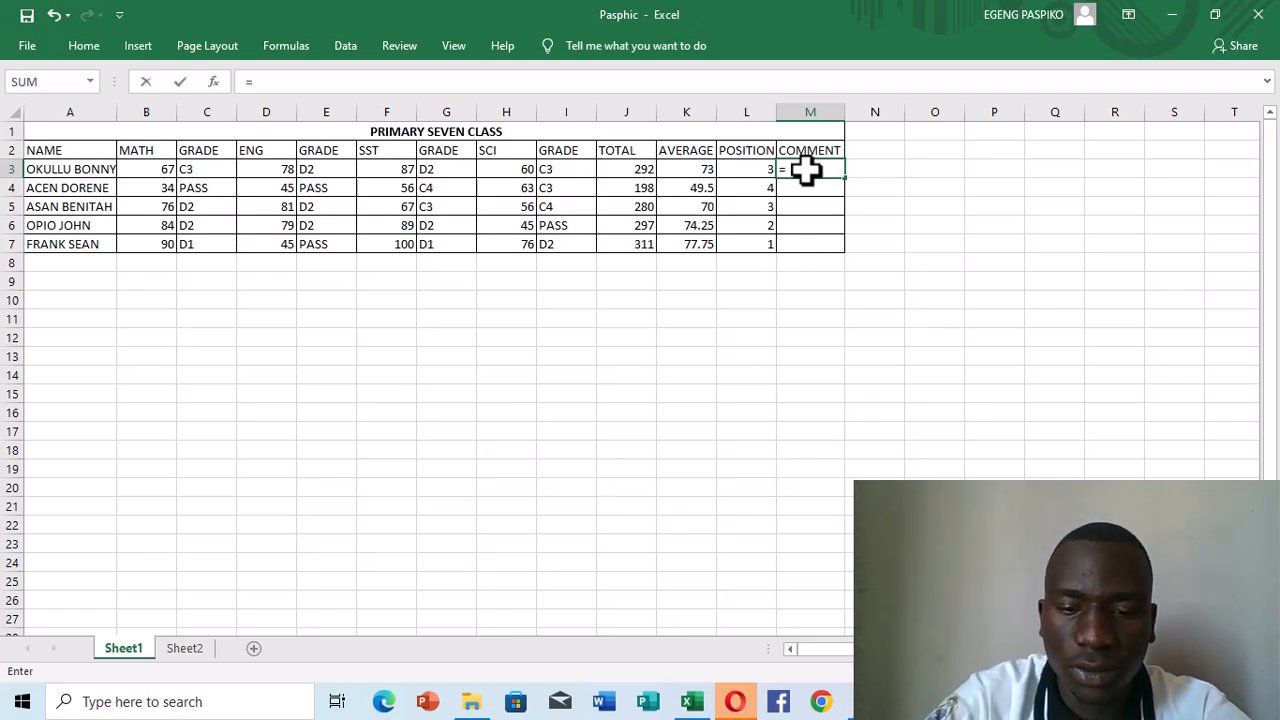
text(I)
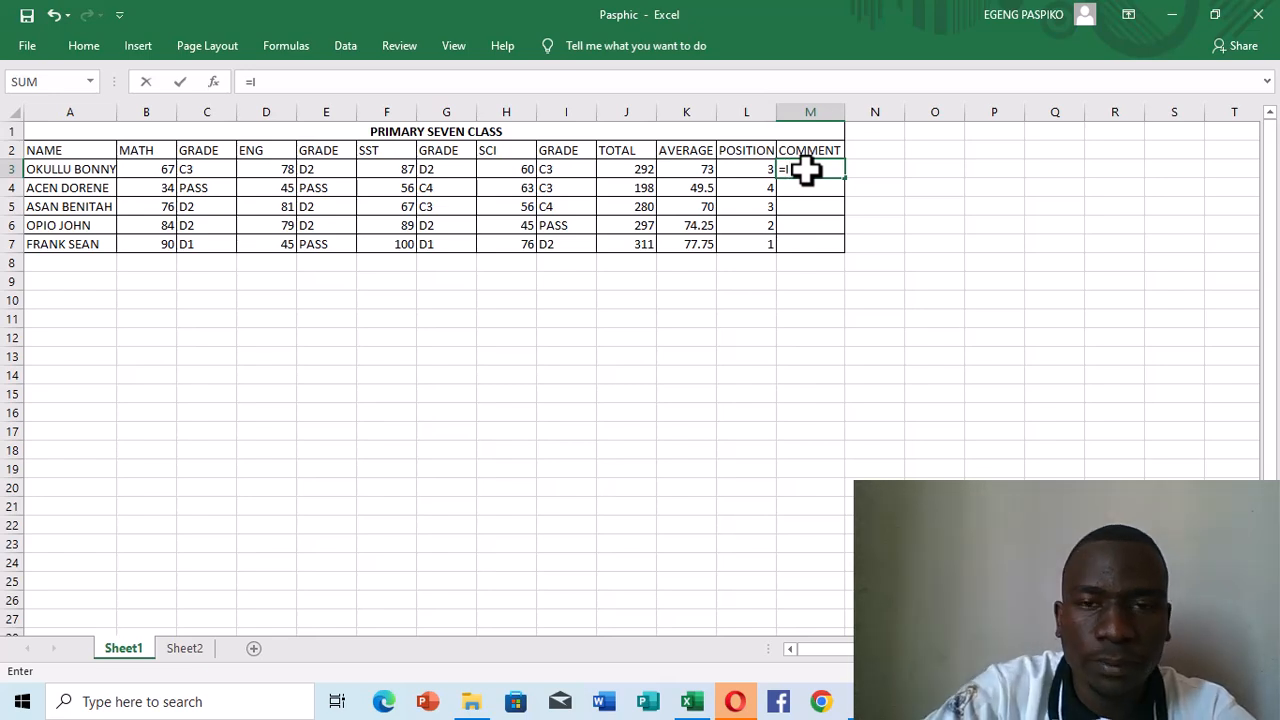
text(F)
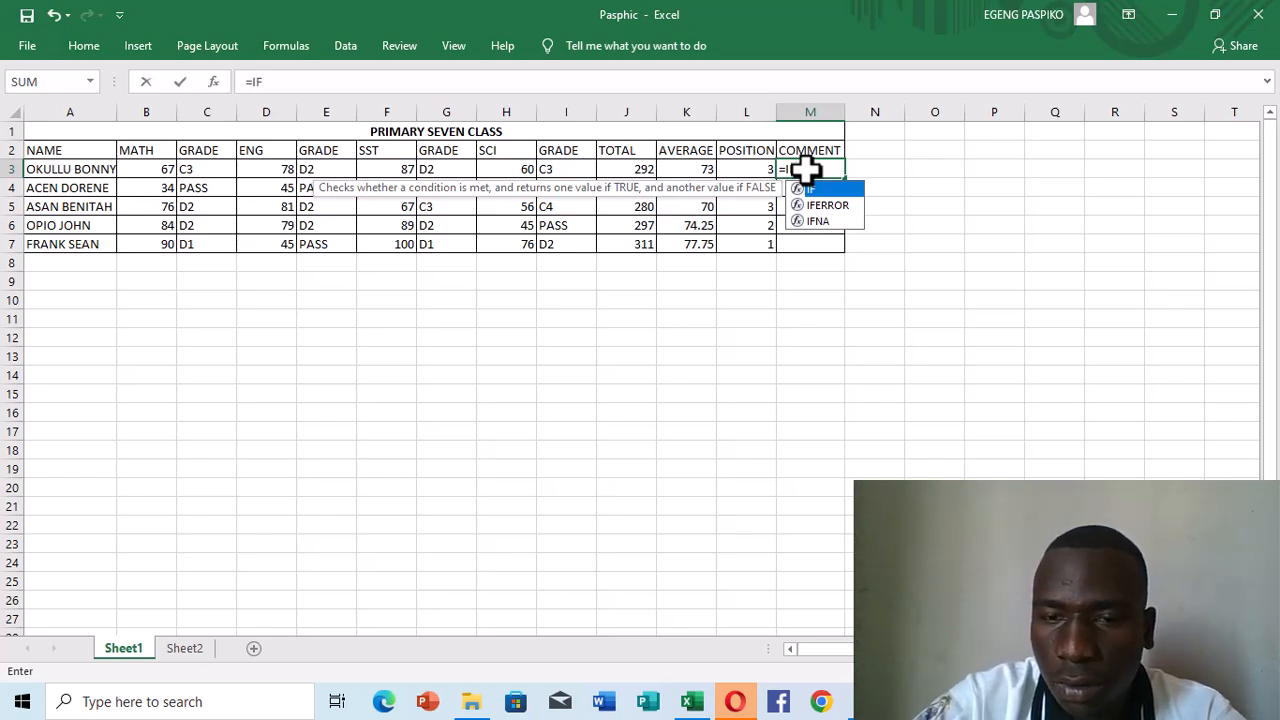
text(()
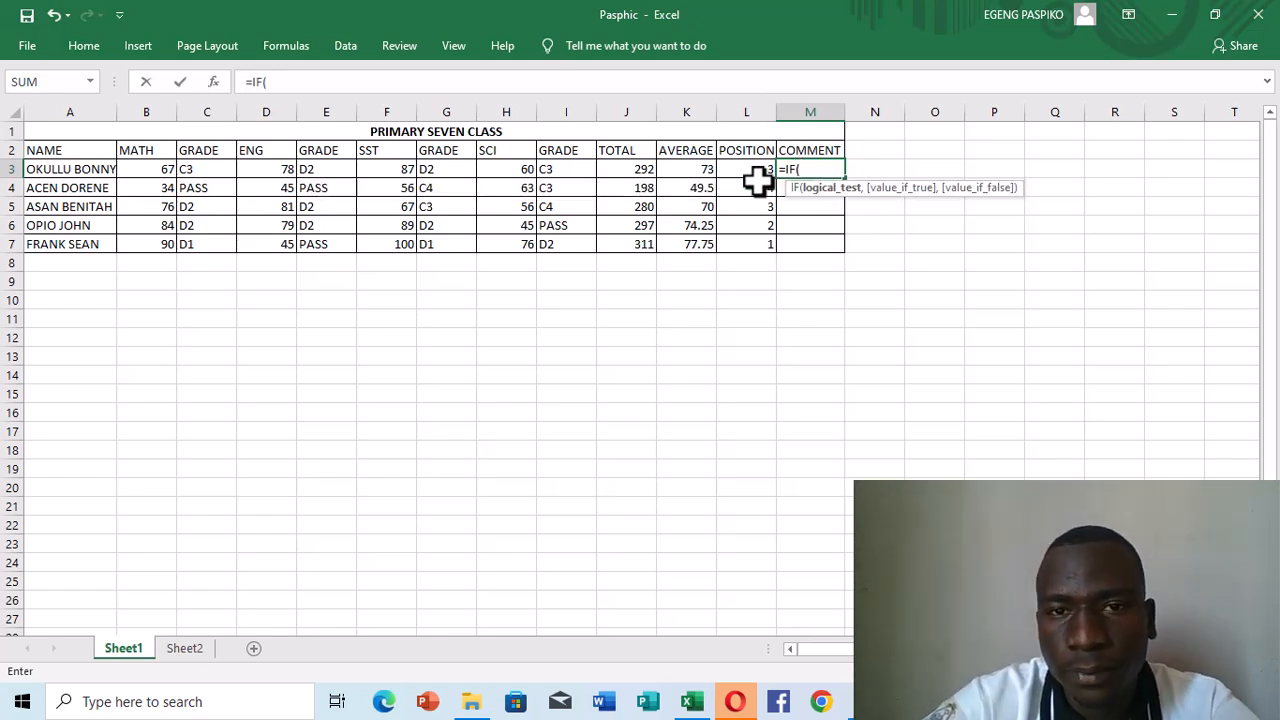
click(698, 170)
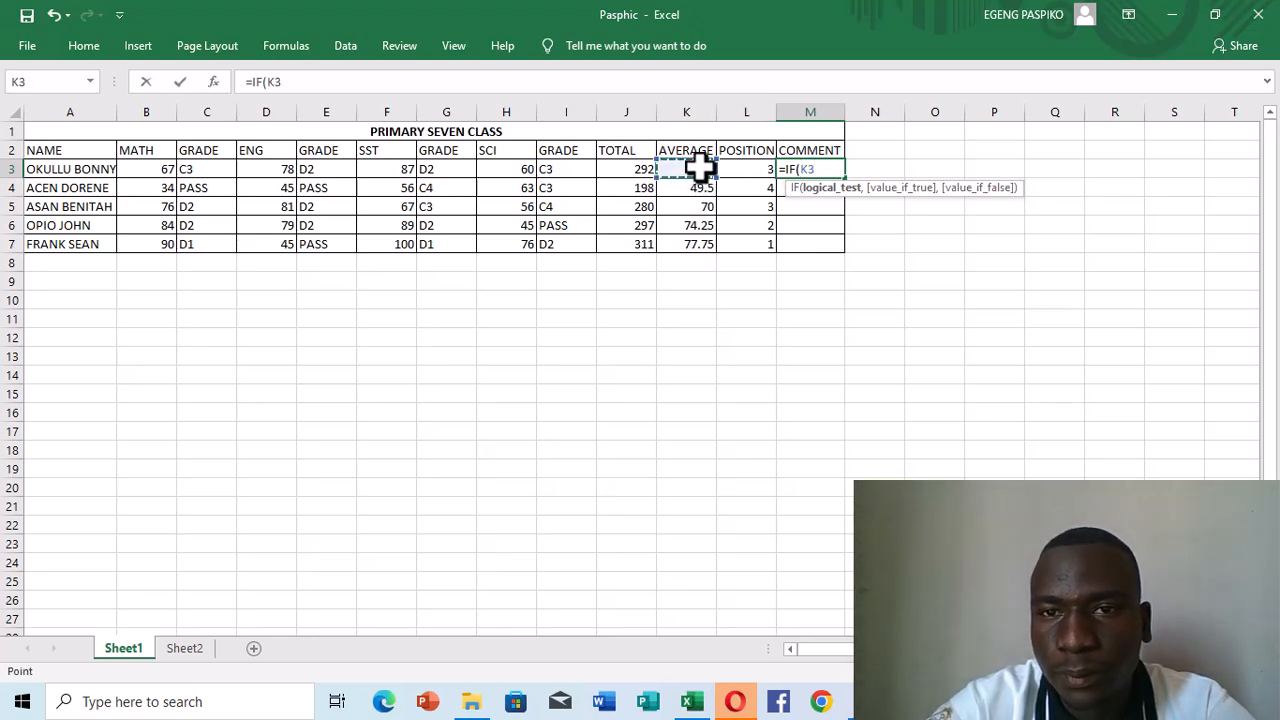
text(>=)
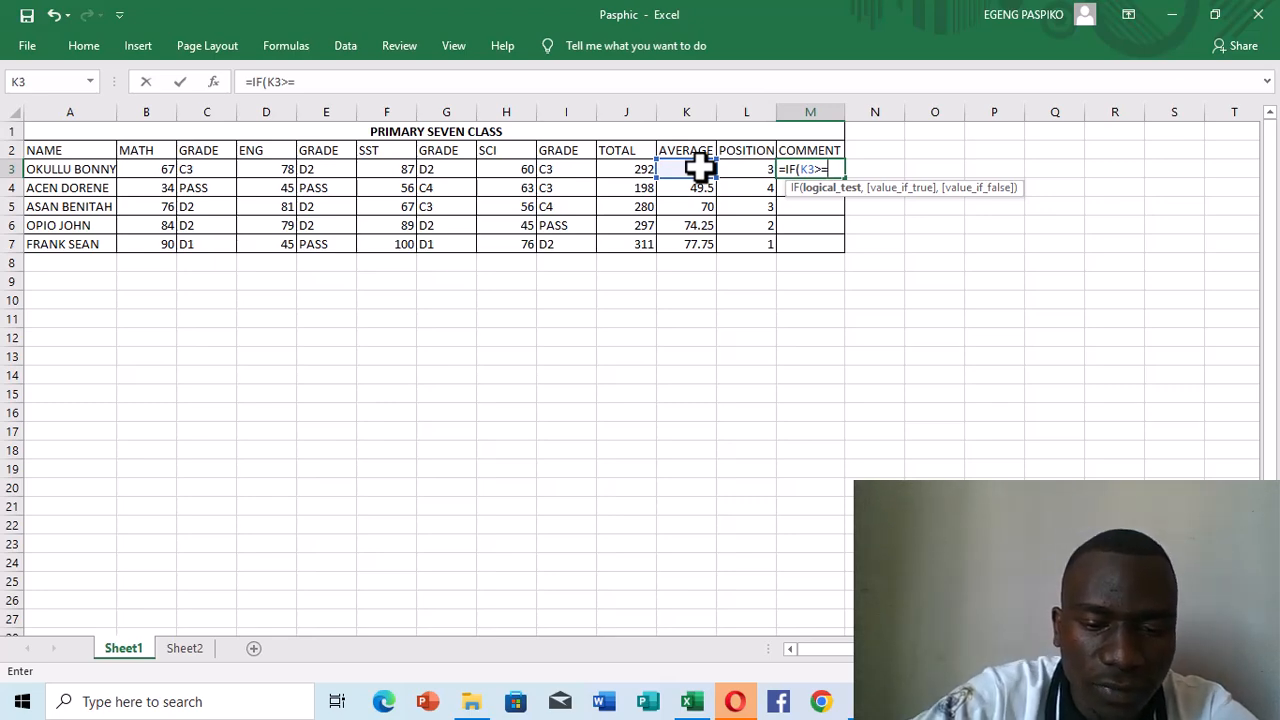
text(75)
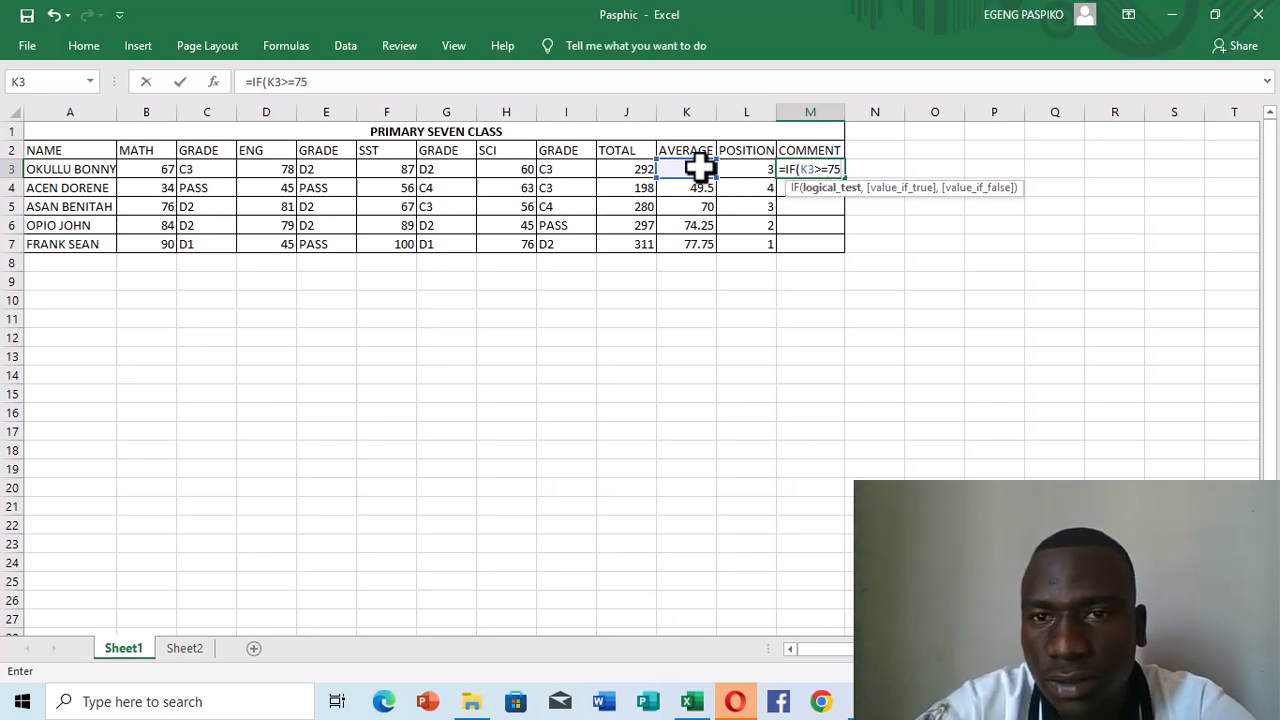
text(,)
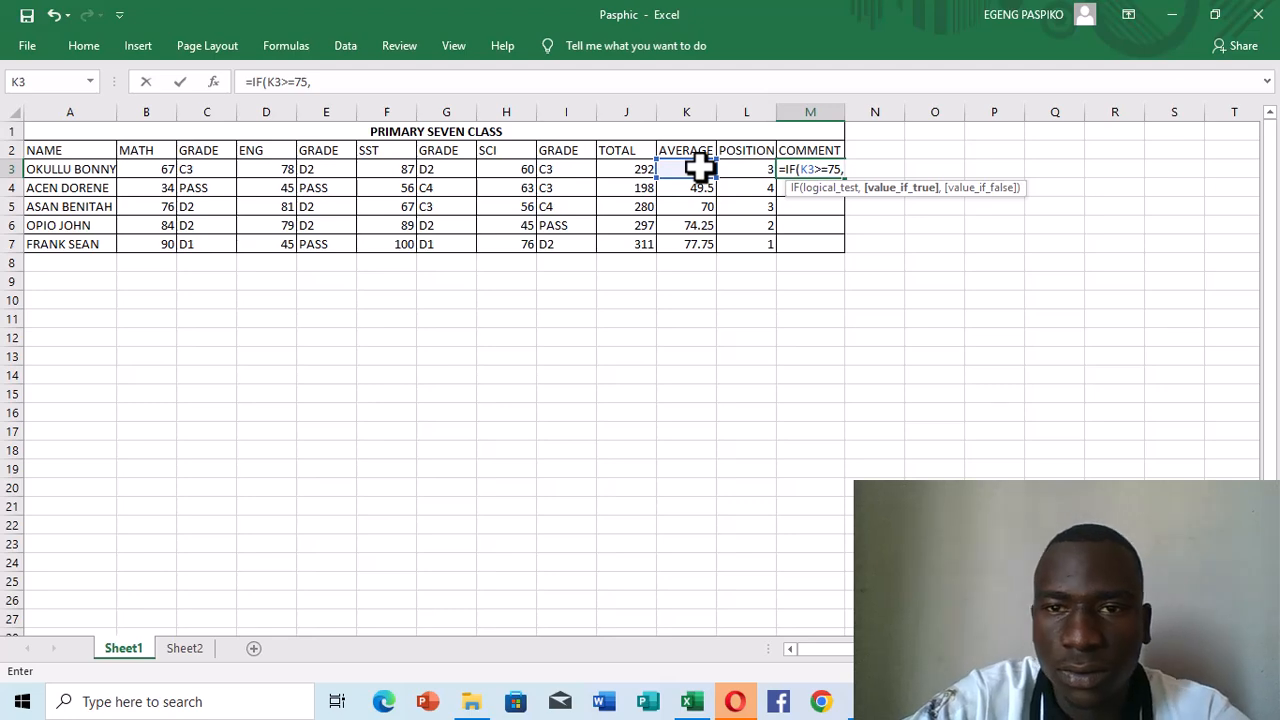
Add "EXCELLENT", to the M3 formula as the value if true.
text("E)
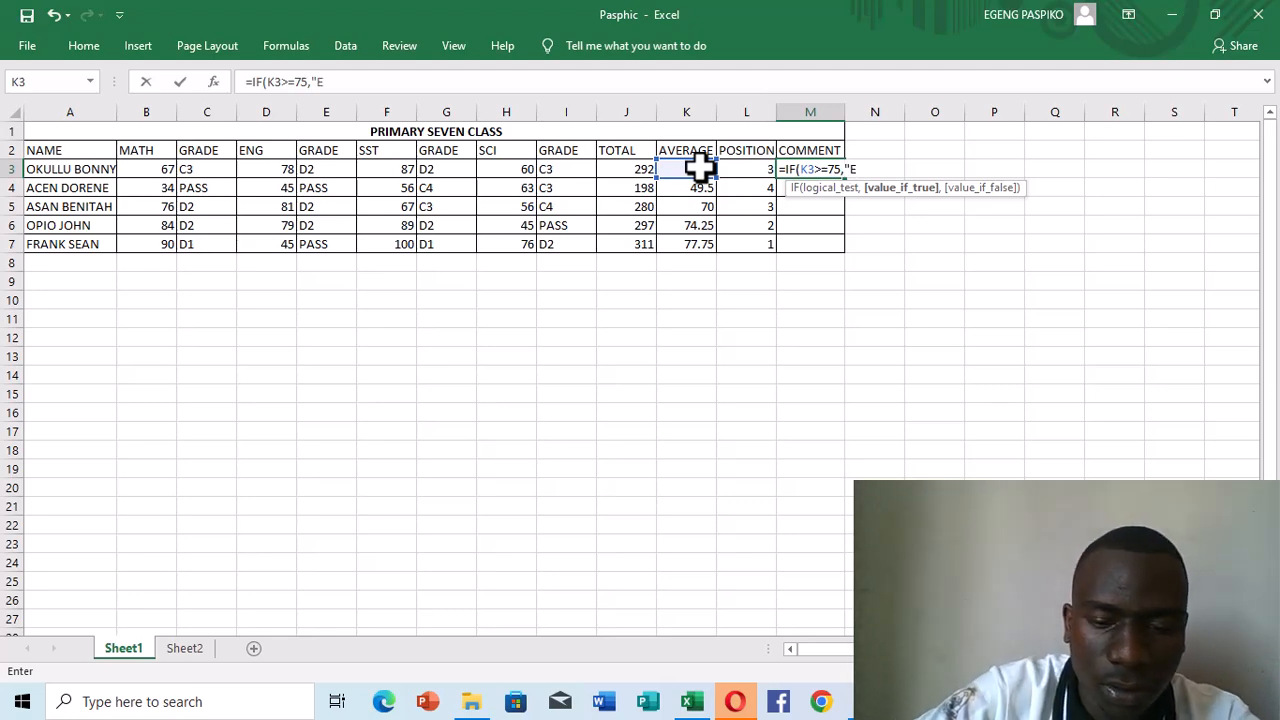
text(X)
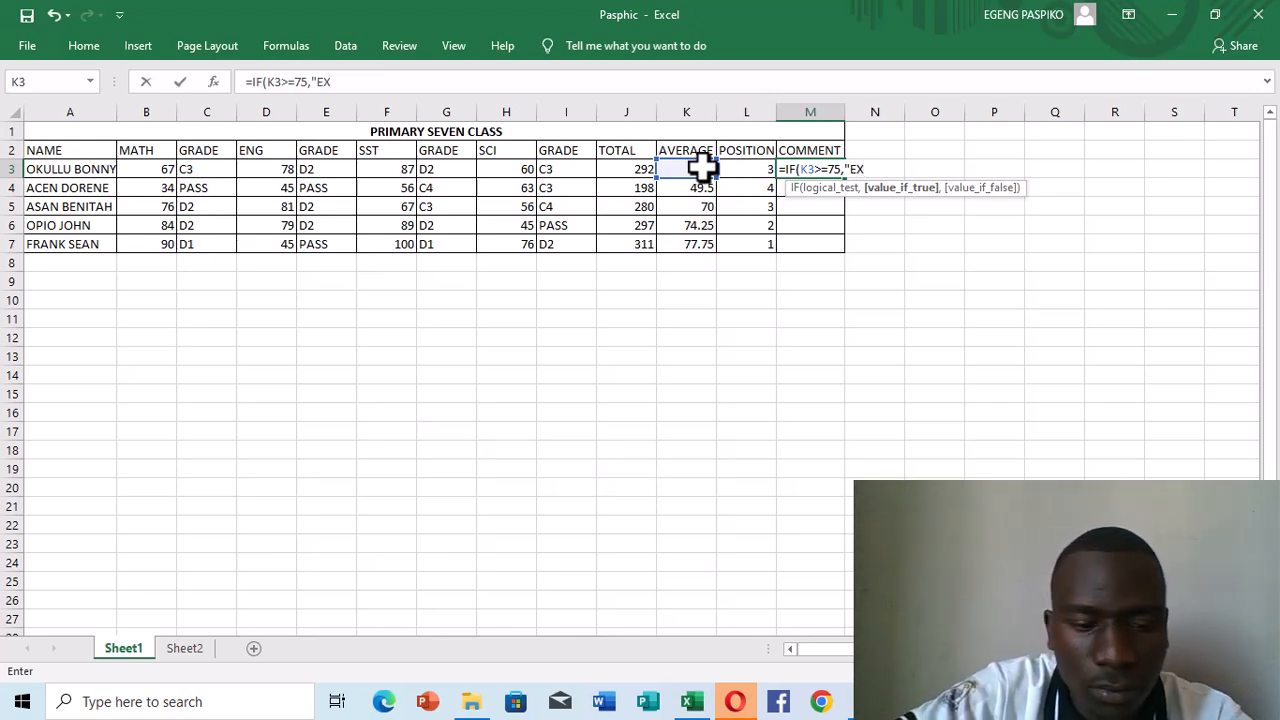
text(E)
key(BackSpace)
text(CEL)
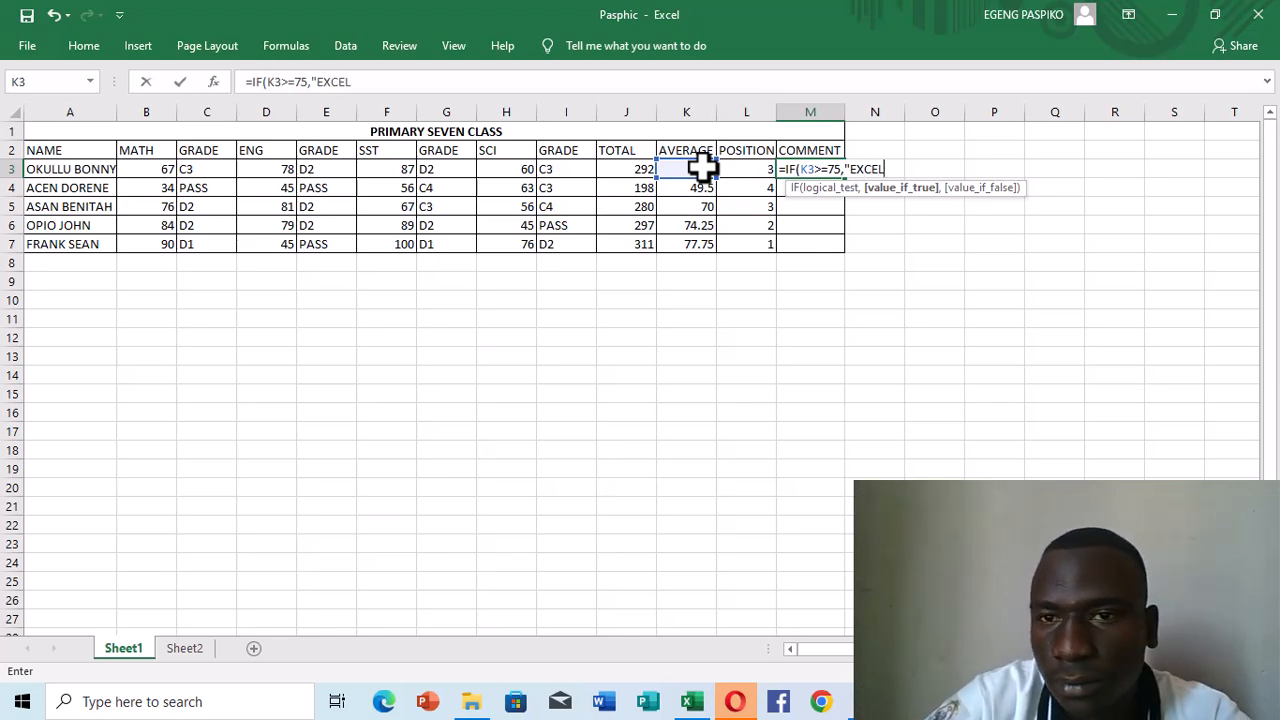
text(LEN)
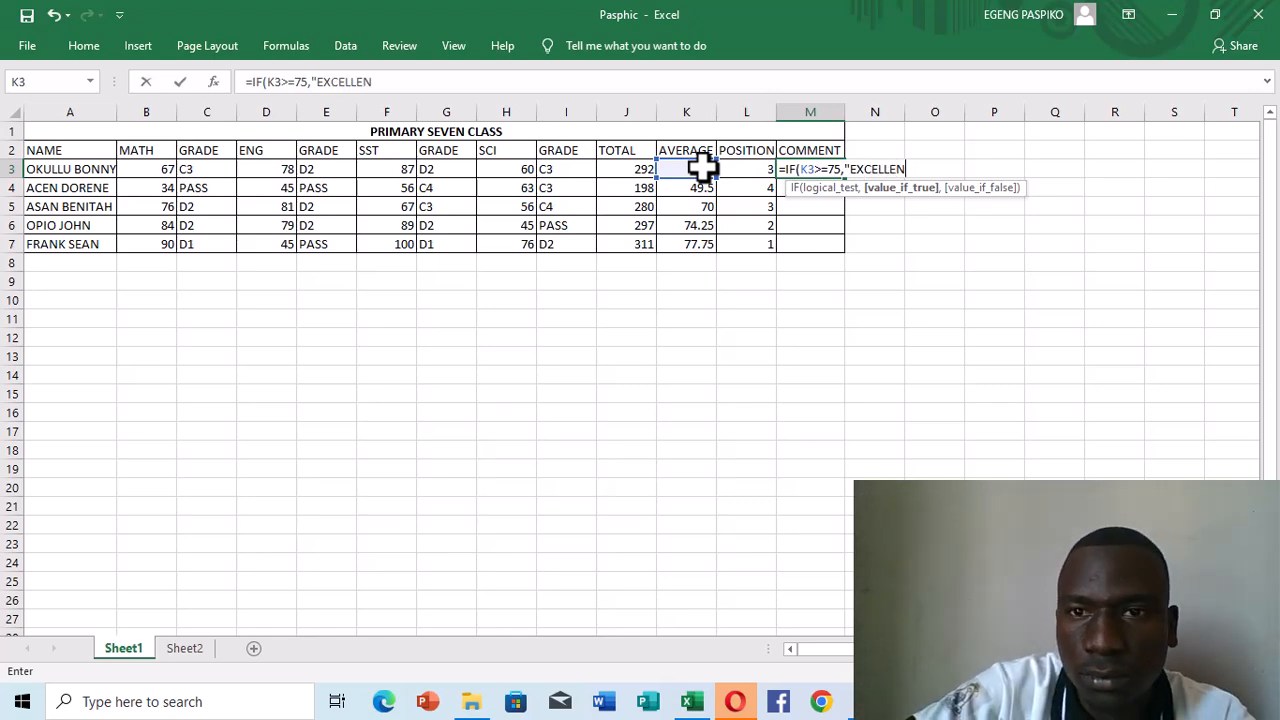
text(T)
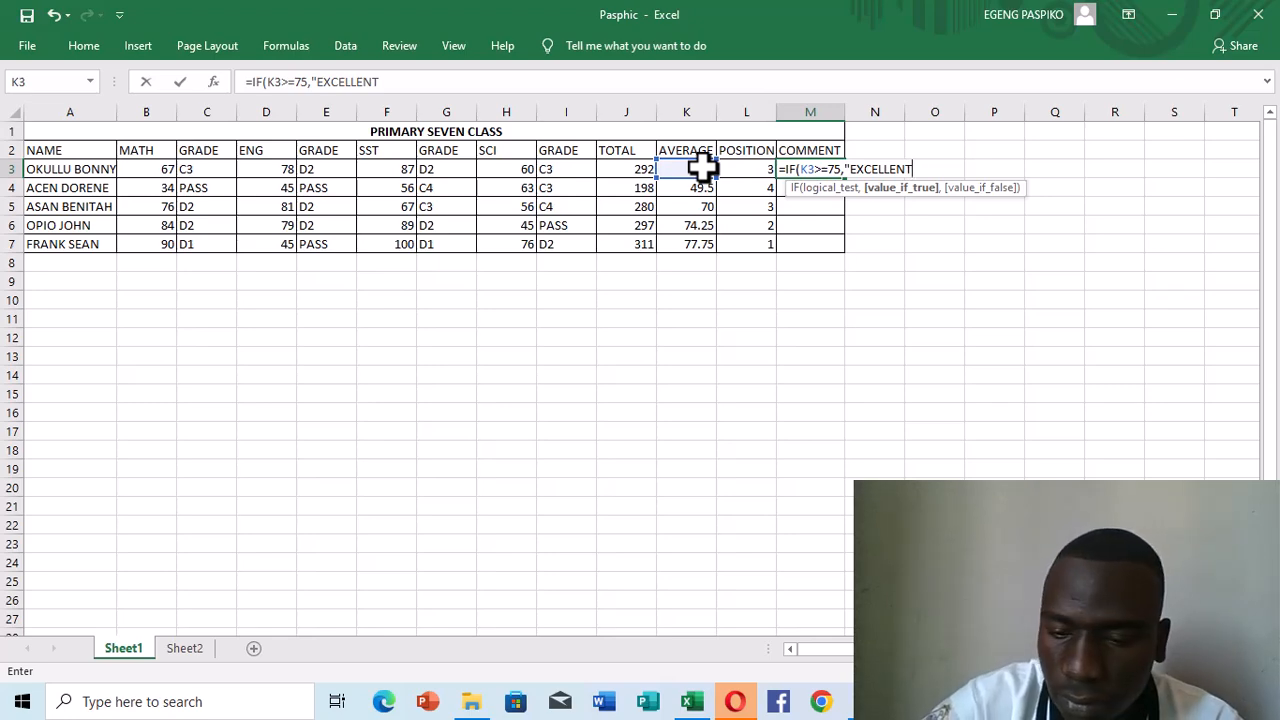
text(")
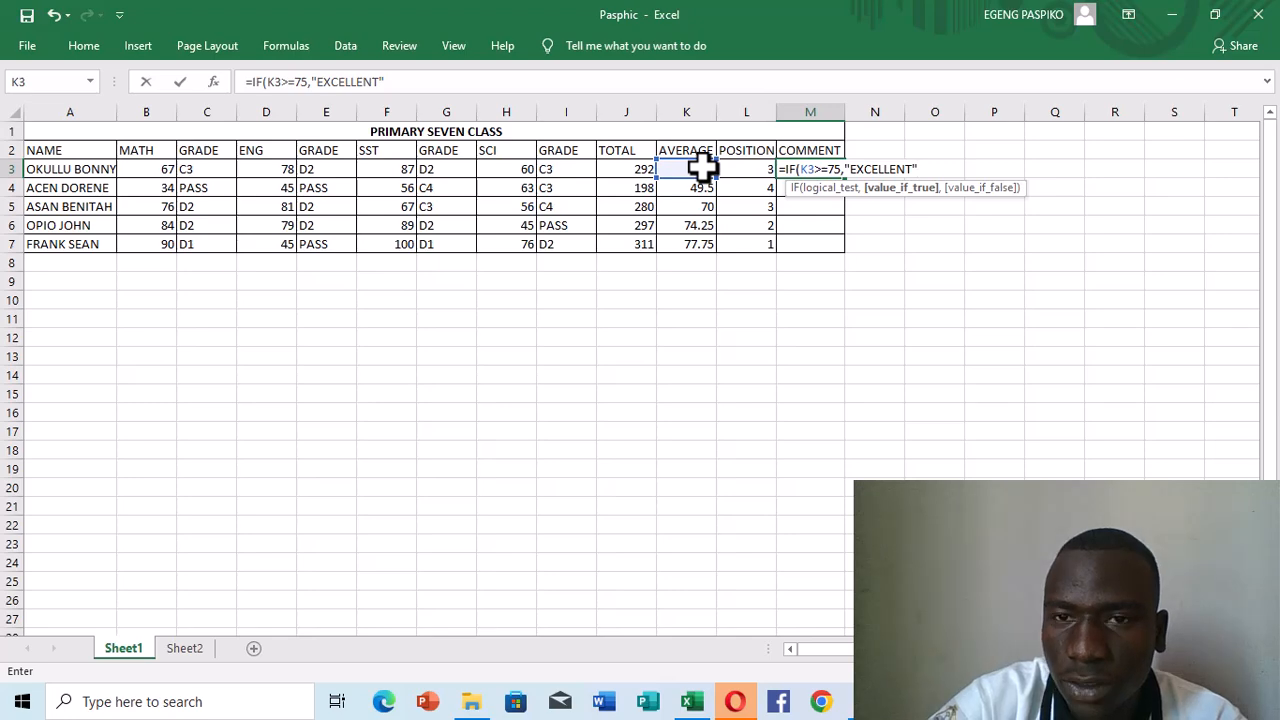
text(,)
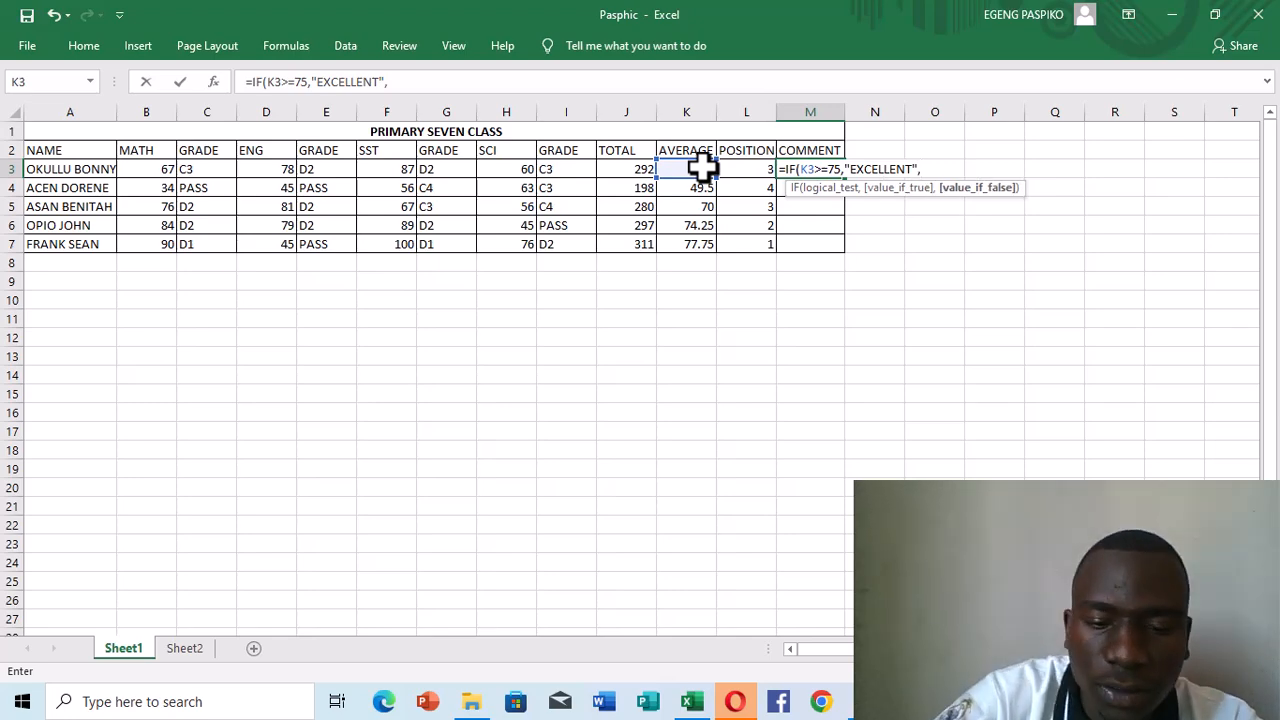
Extend the M3 comment formula with a nested IF(K3>=70,"GOOD", as the value if false.
text(IF)
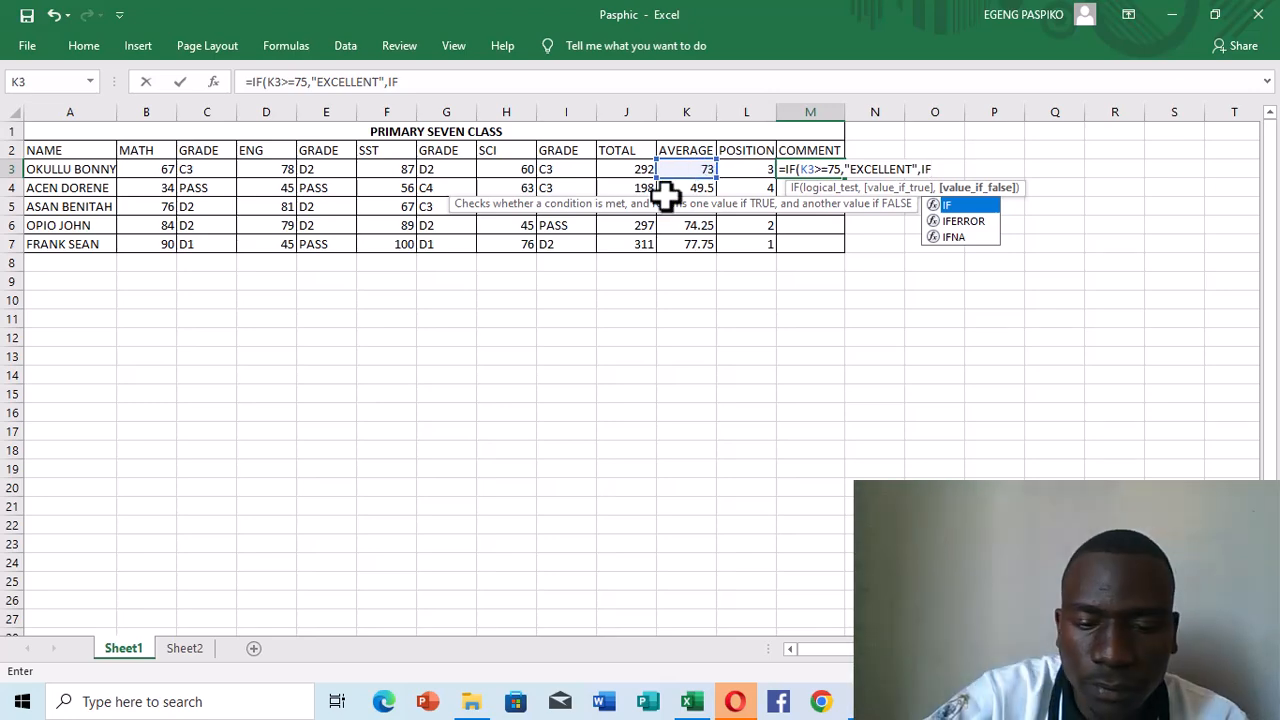
text(()
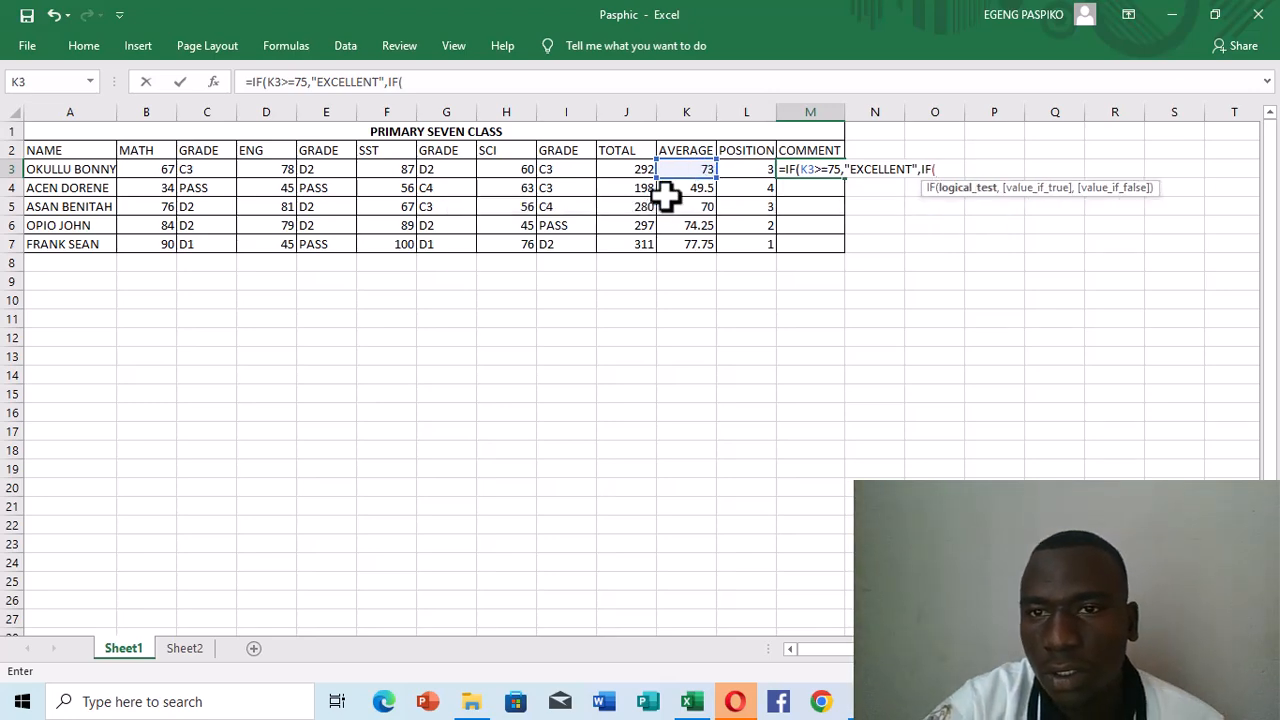
click(675, 171)
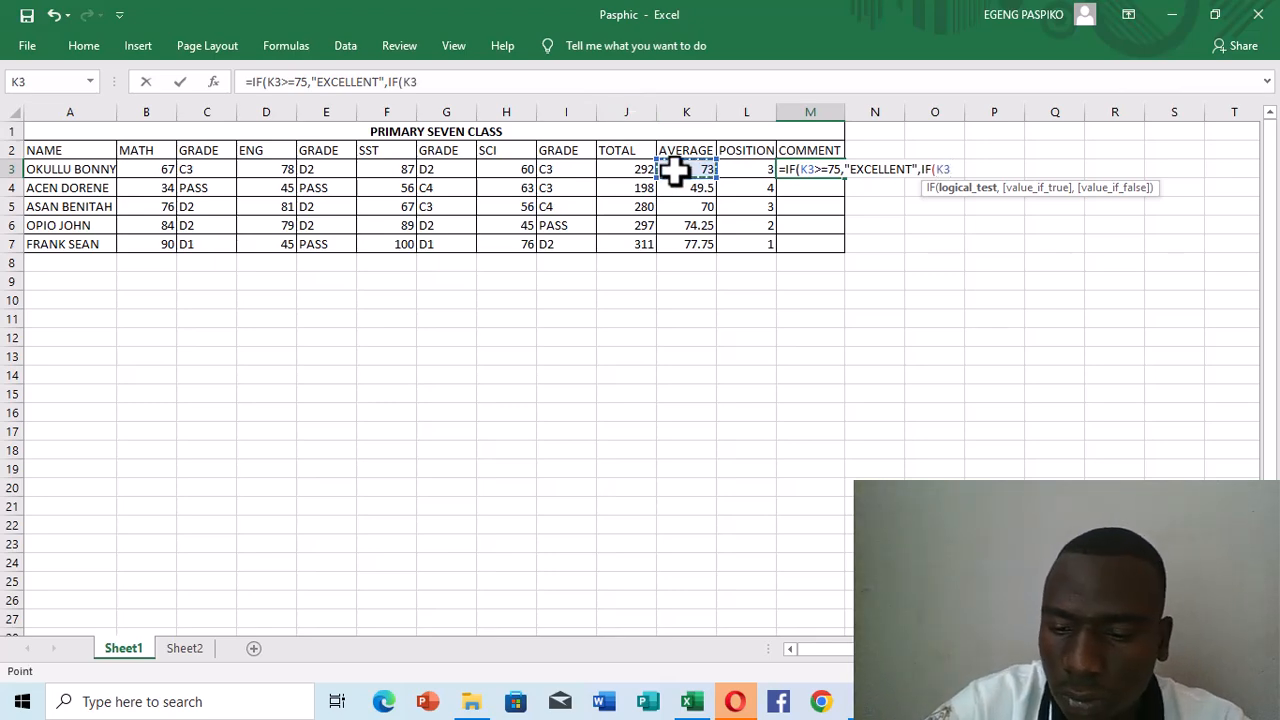
text(>=)
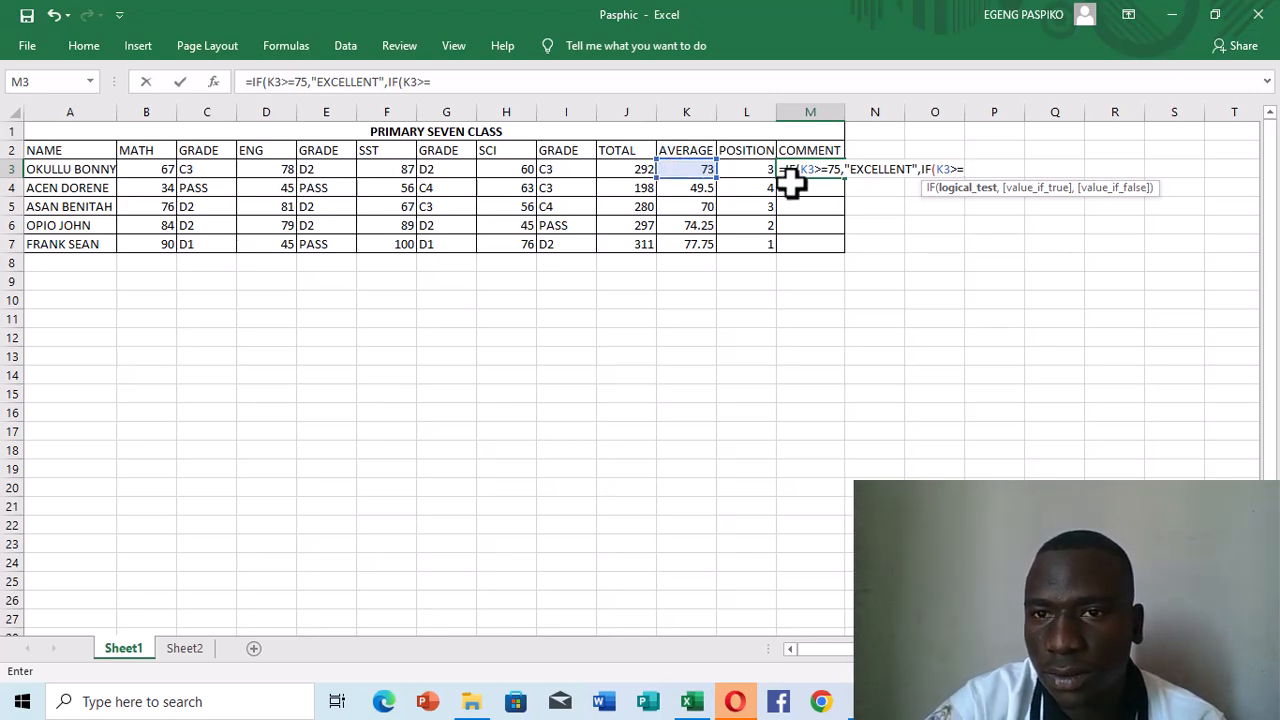
text(7)
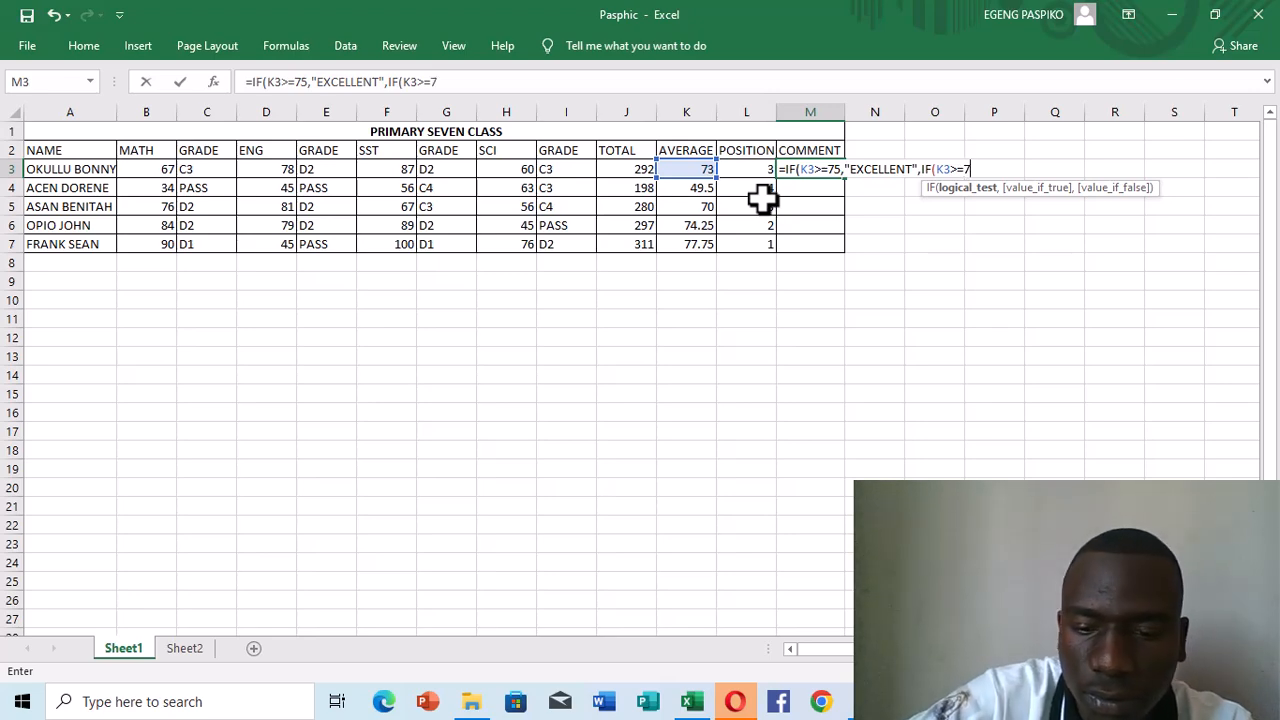
text(0,)
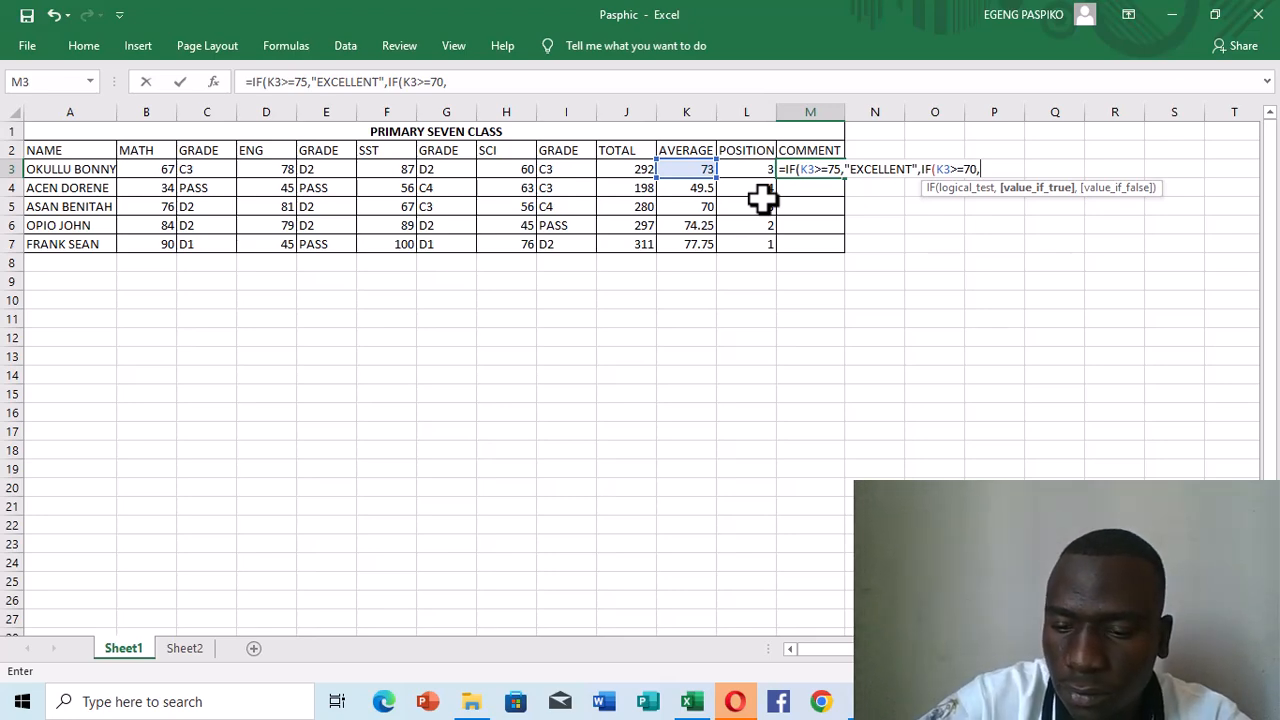
text("GOOD)
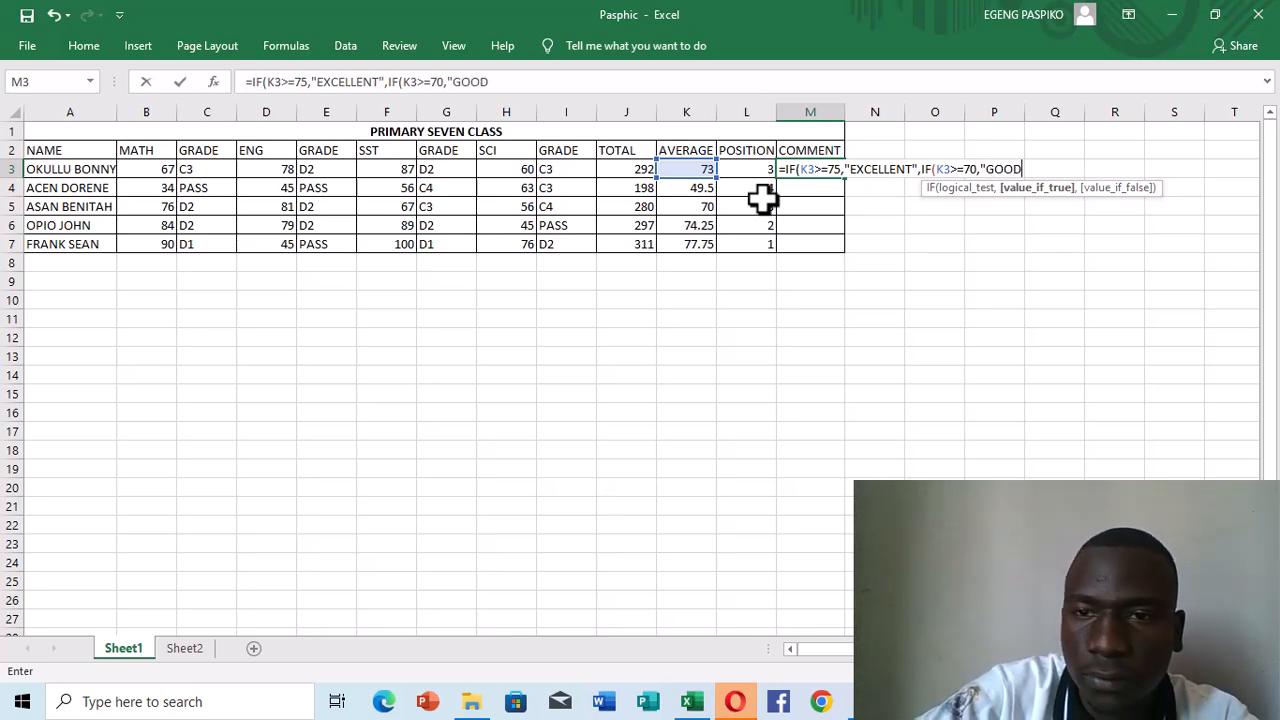
text(",)
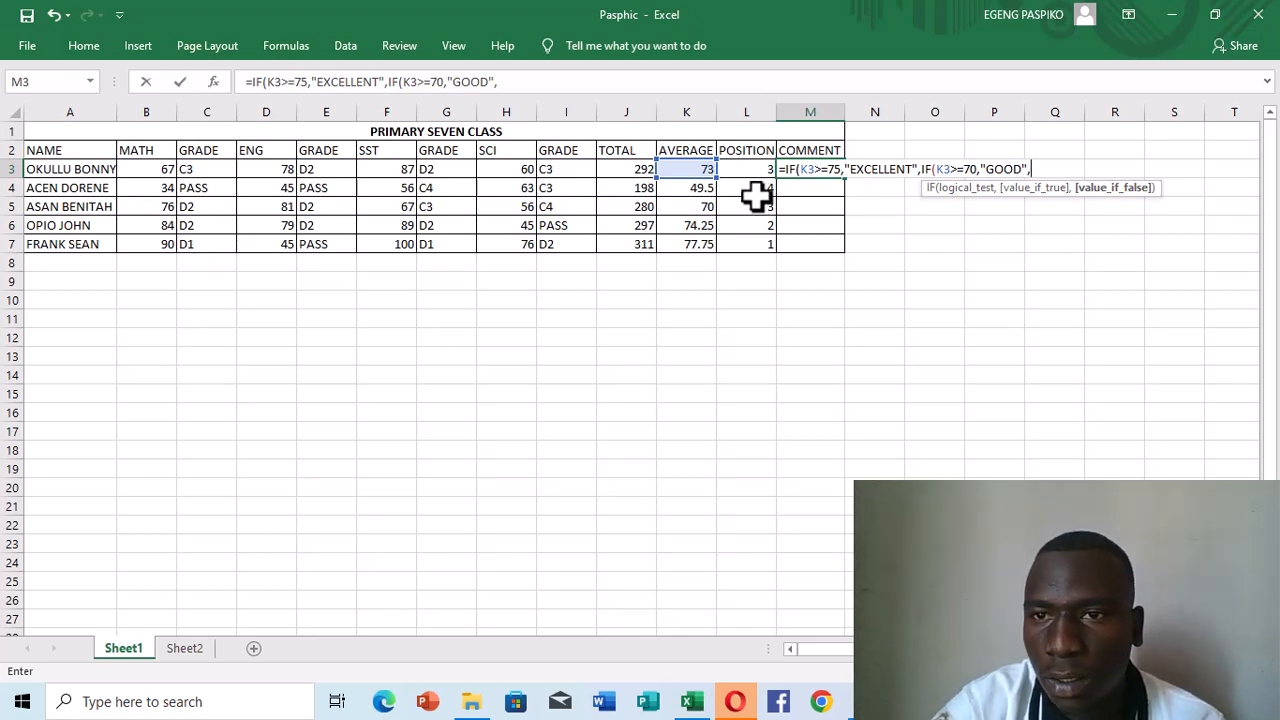
Complete the M3 comment formula with a third nested IF(K3>=50,"FAIR"), closing all parentheses and entering it.
text(IF)
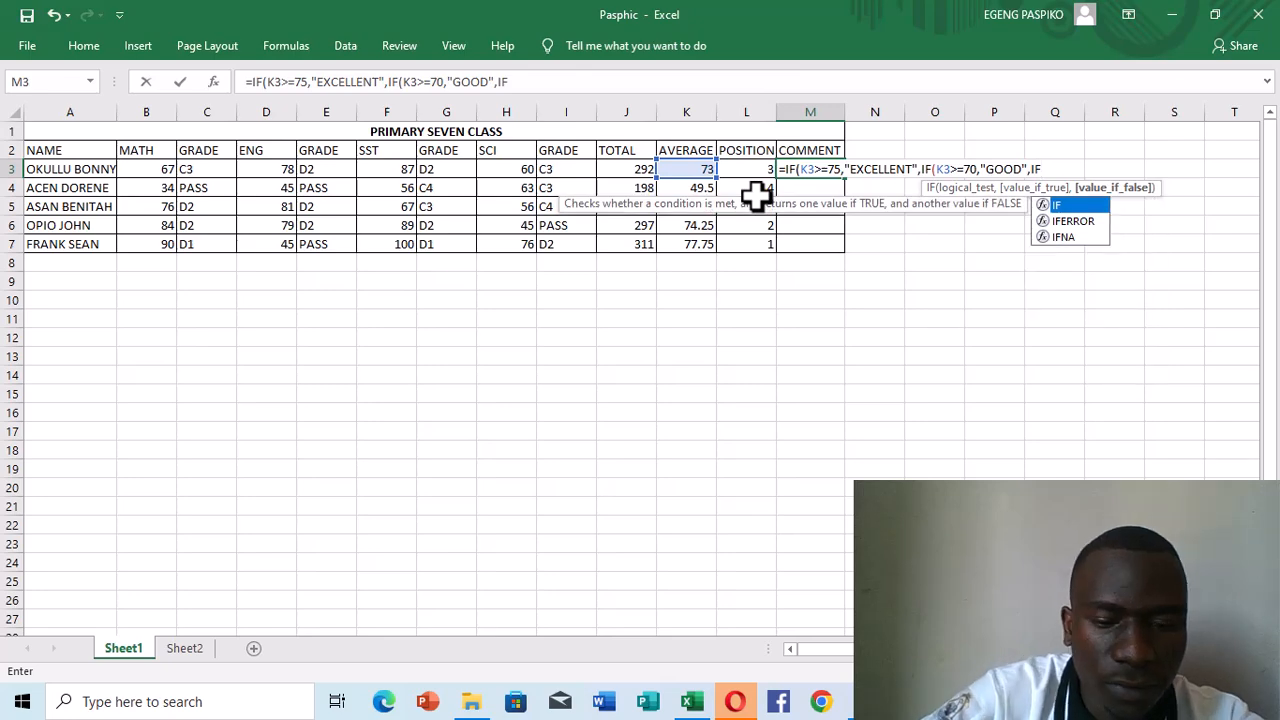
text(()
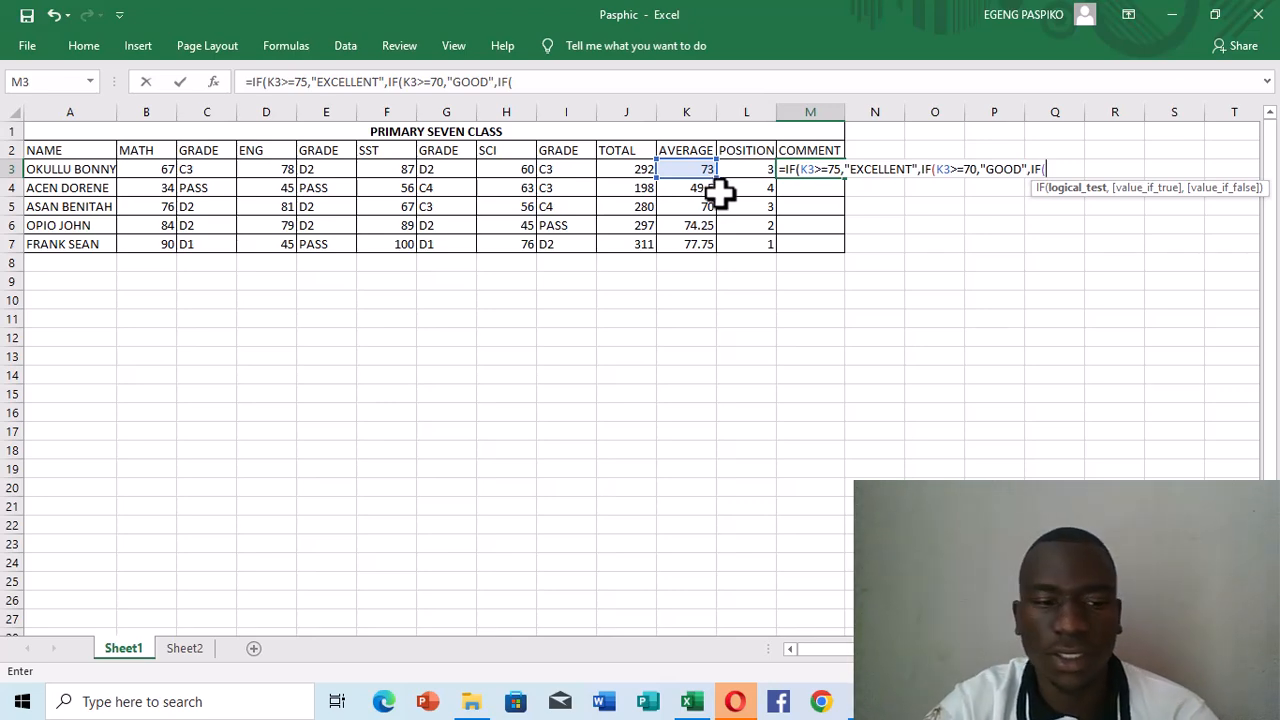
click(699, 172)
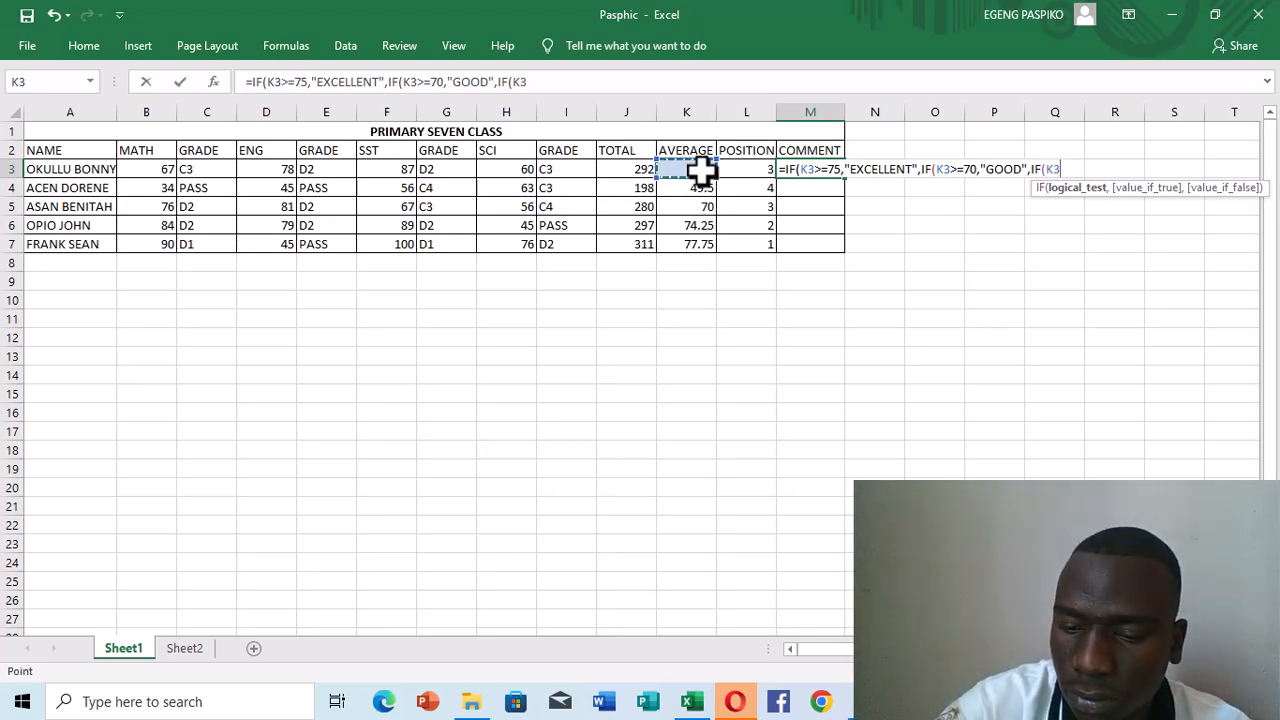
text(>=50,)
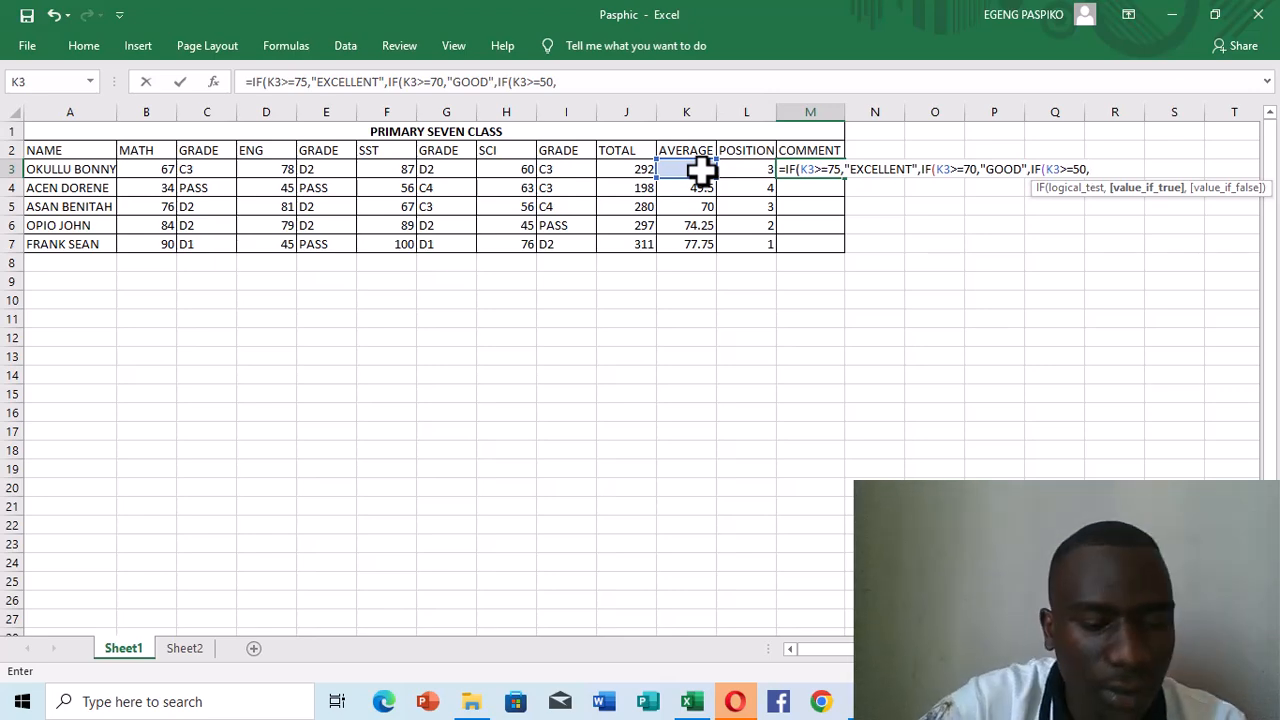
text(")
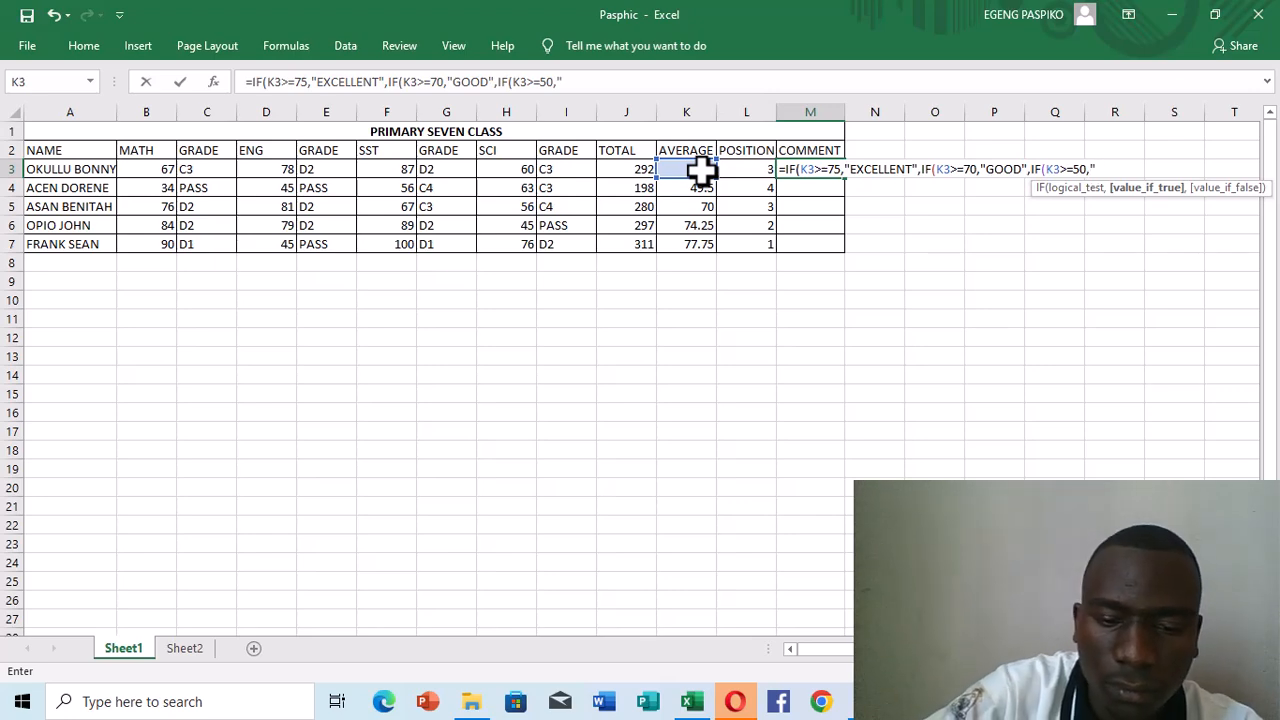
text(FAIR)
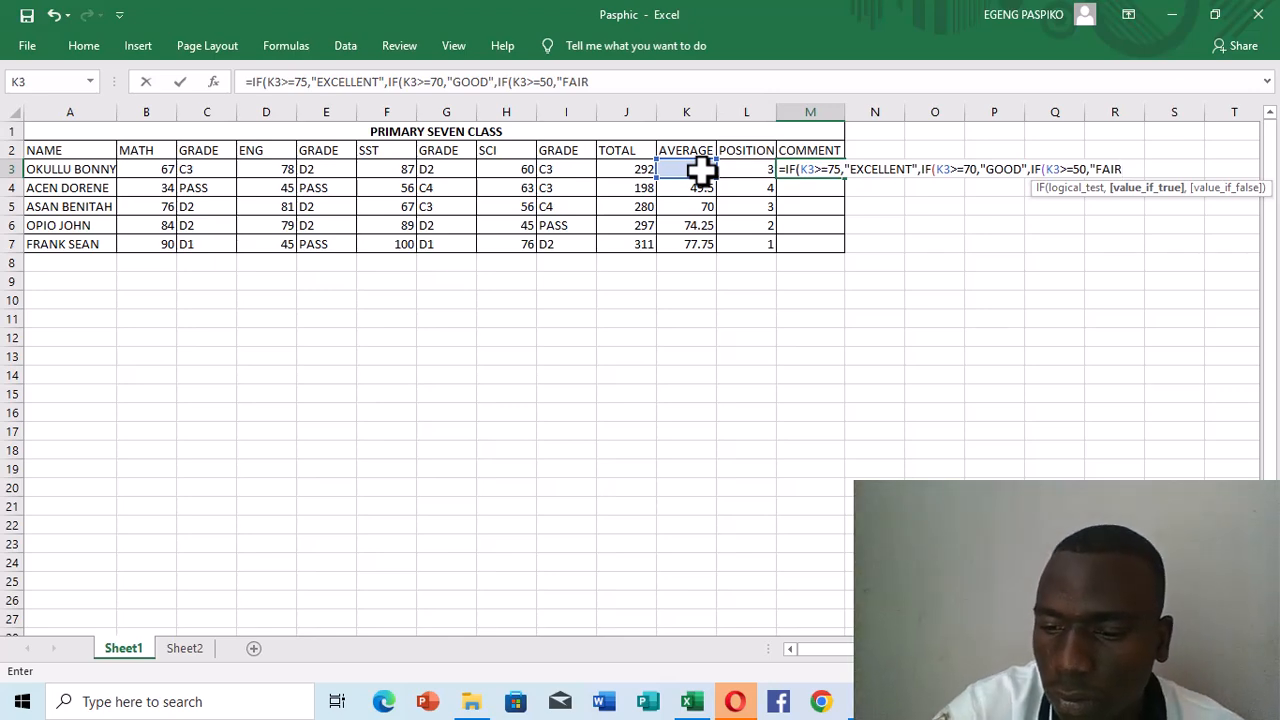
text(")
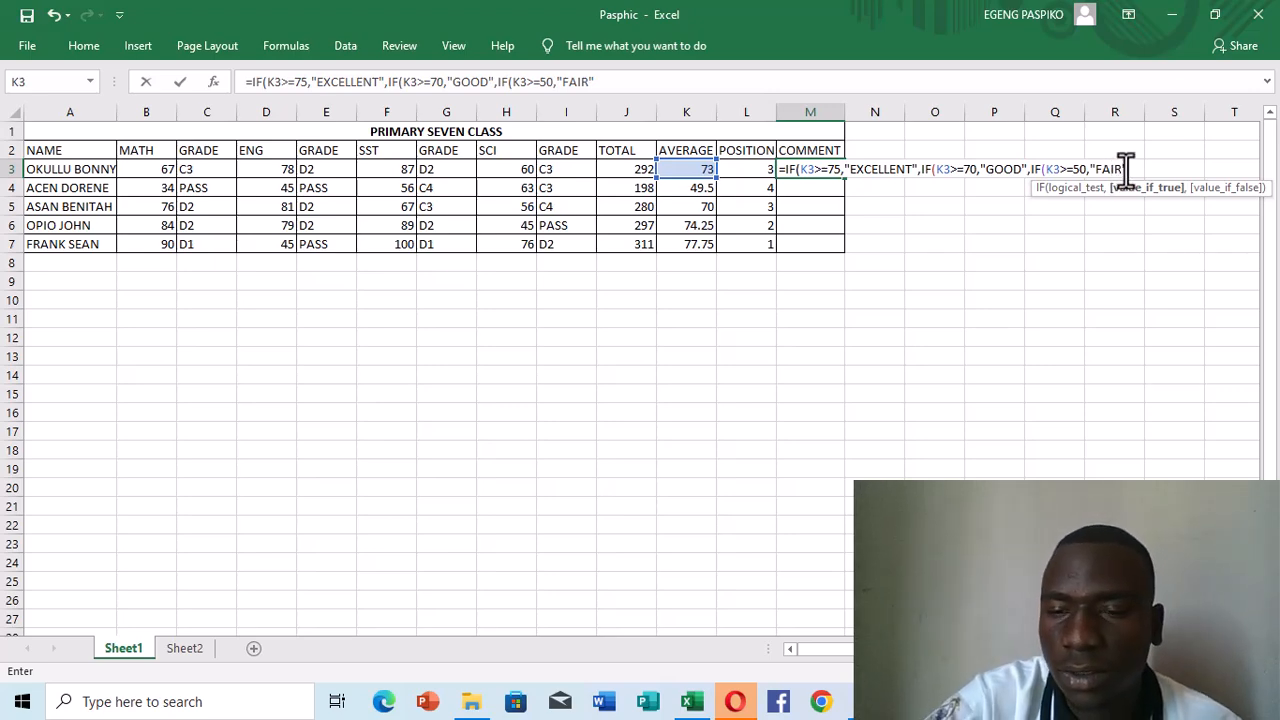
text())
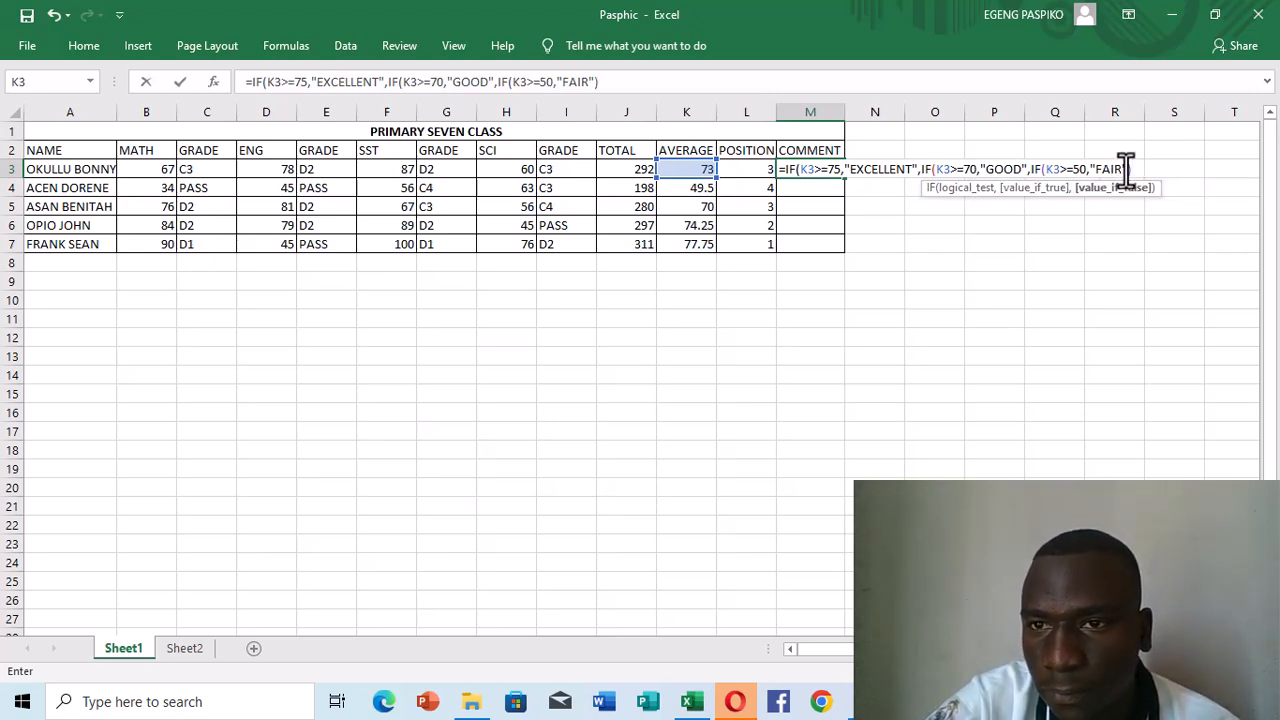
text()))
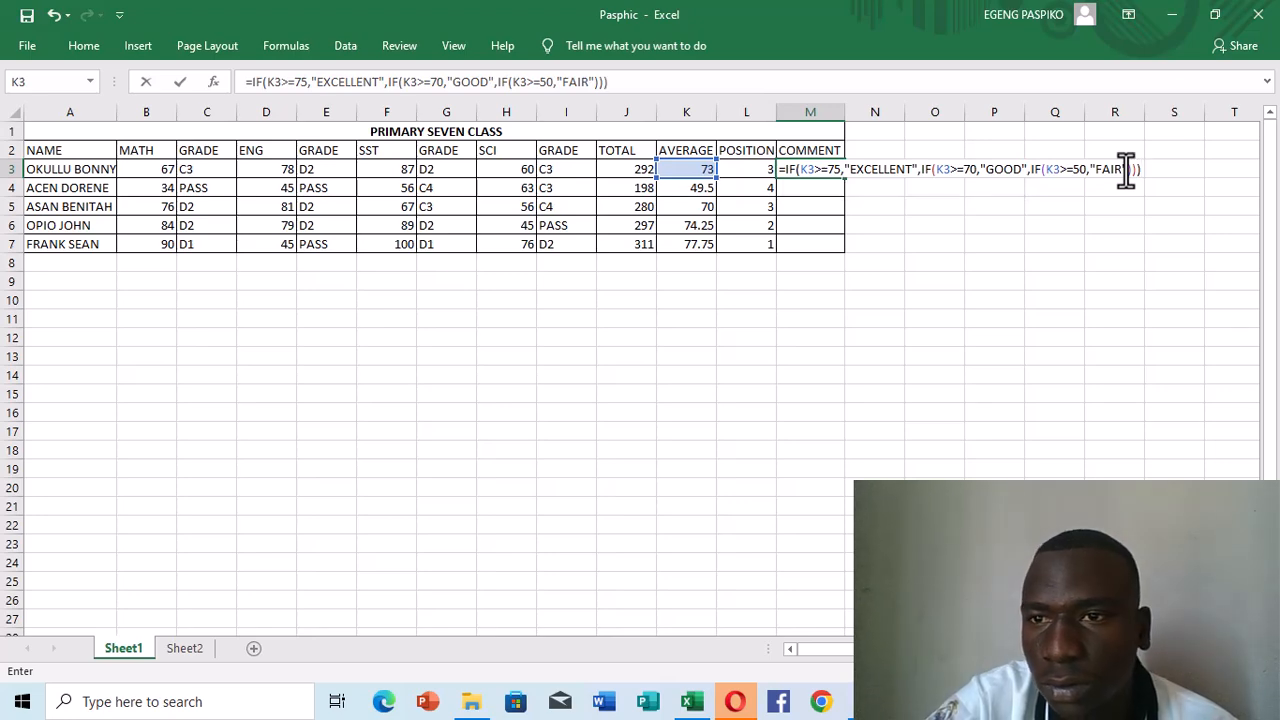
key(Return)
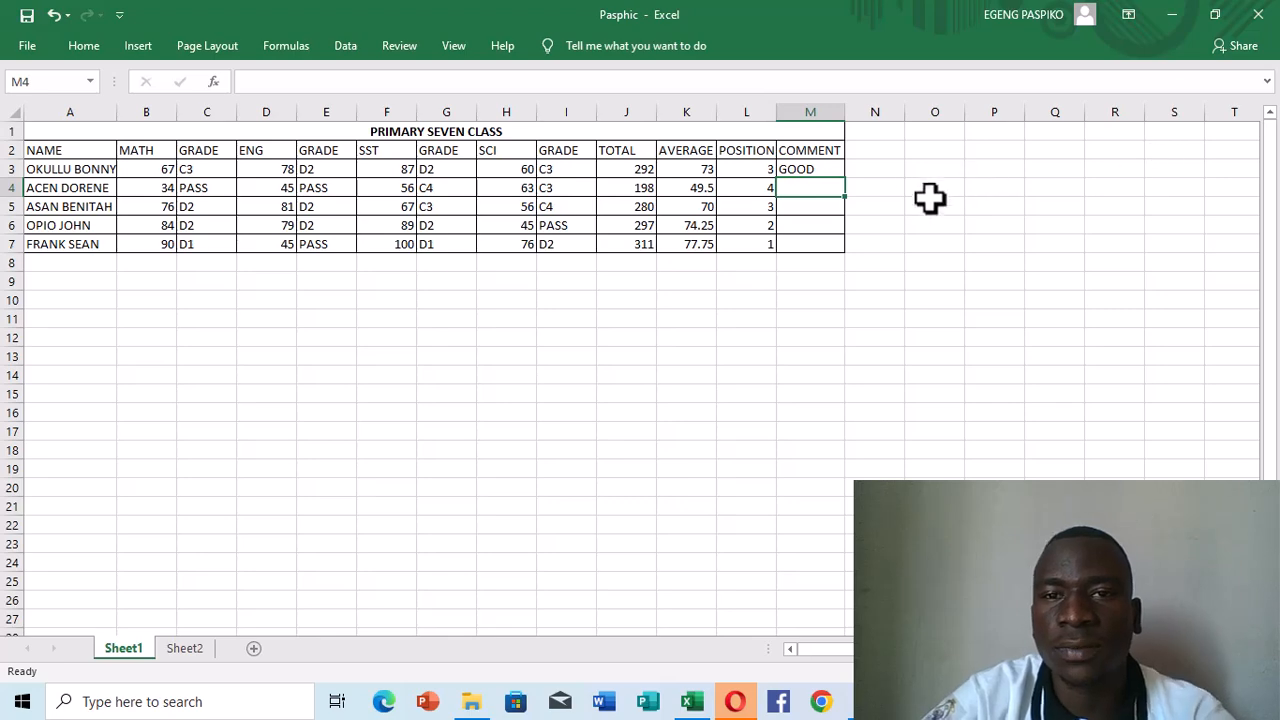
Fill the M3 comment formula down through M7 and inspect the formula in M4.
click(830, 172)
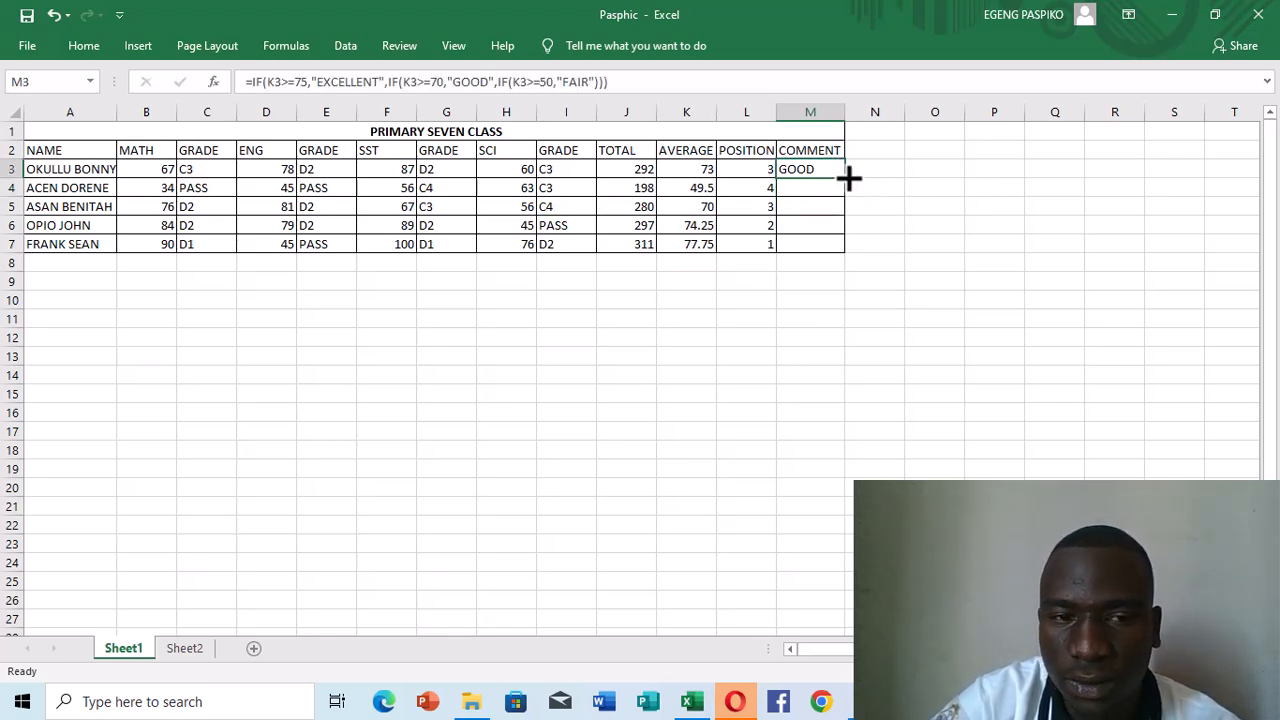
double_click(848, 177)
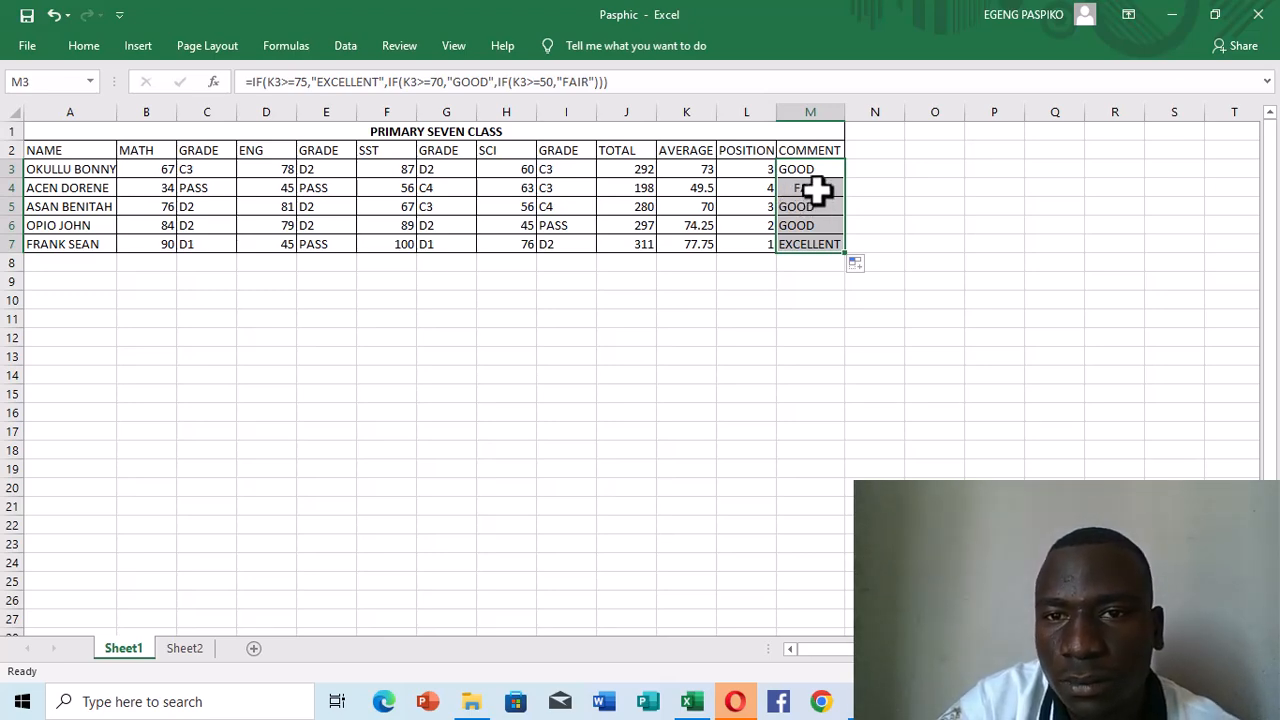
click(816, 190)
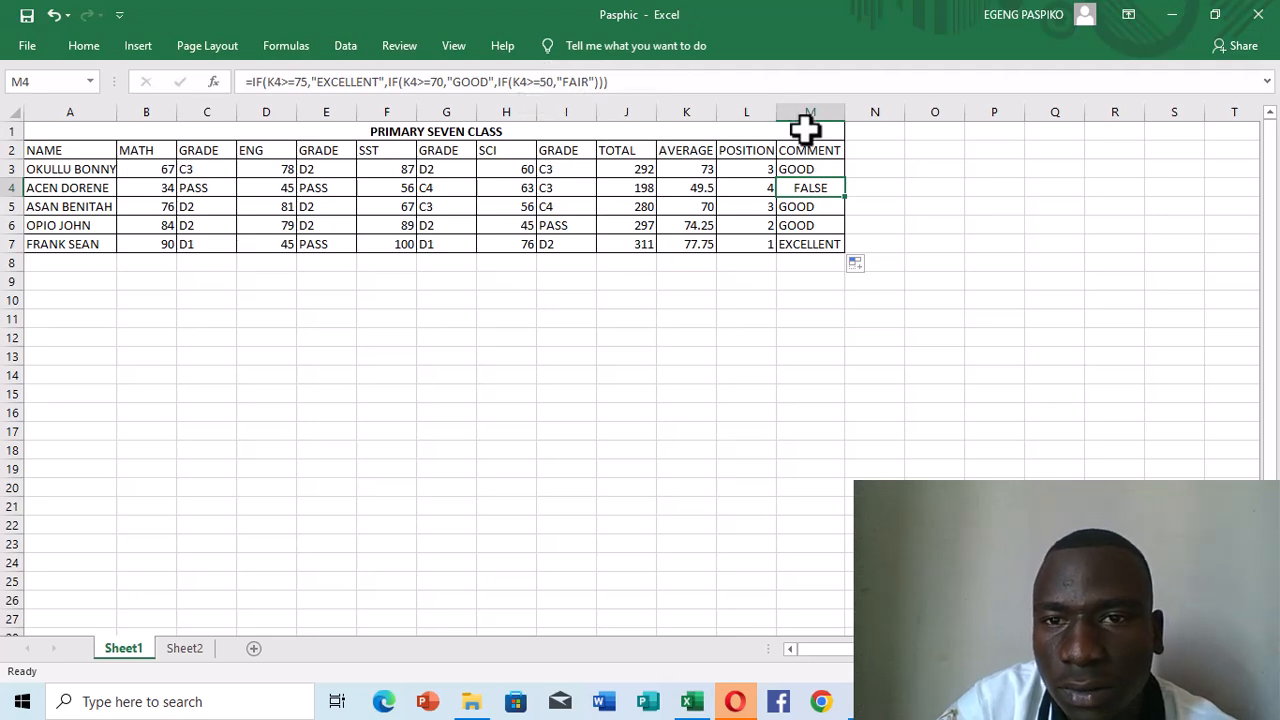
Set the "FAIR" threshold in the M3 comment formula to 40.
click(815, 171)
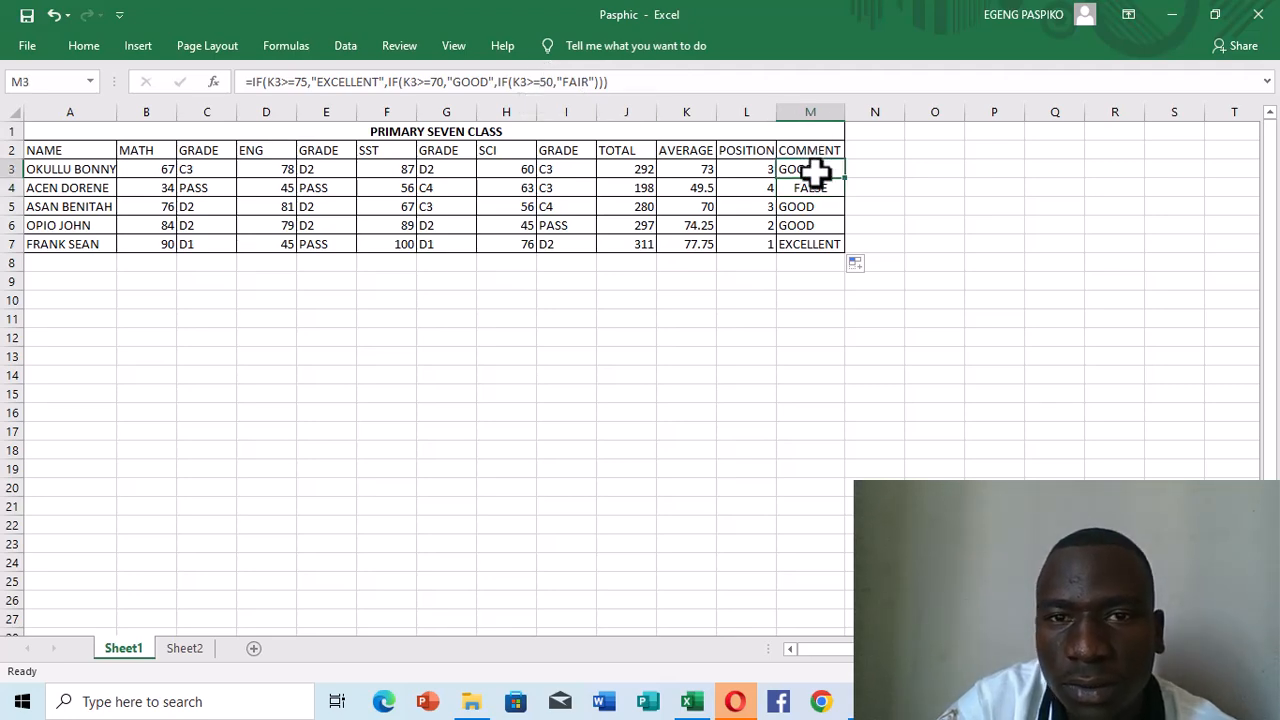
double_click(815, 171)
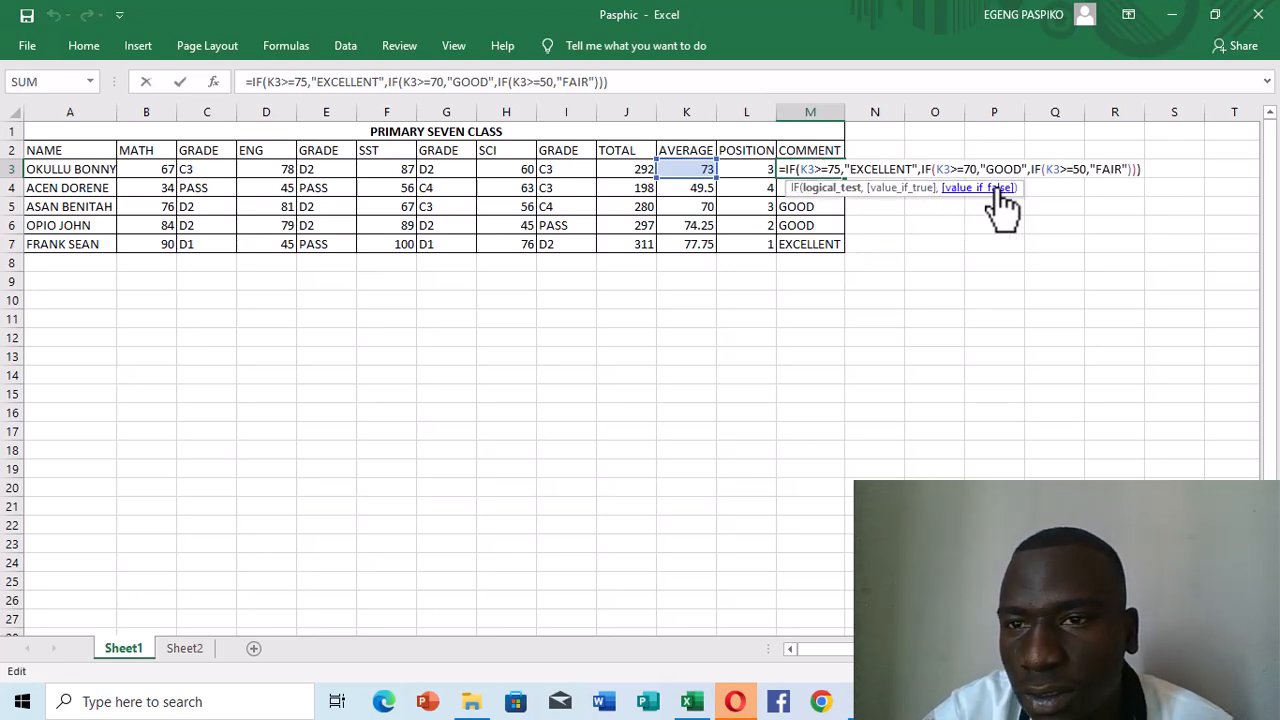
click(1083, 169)
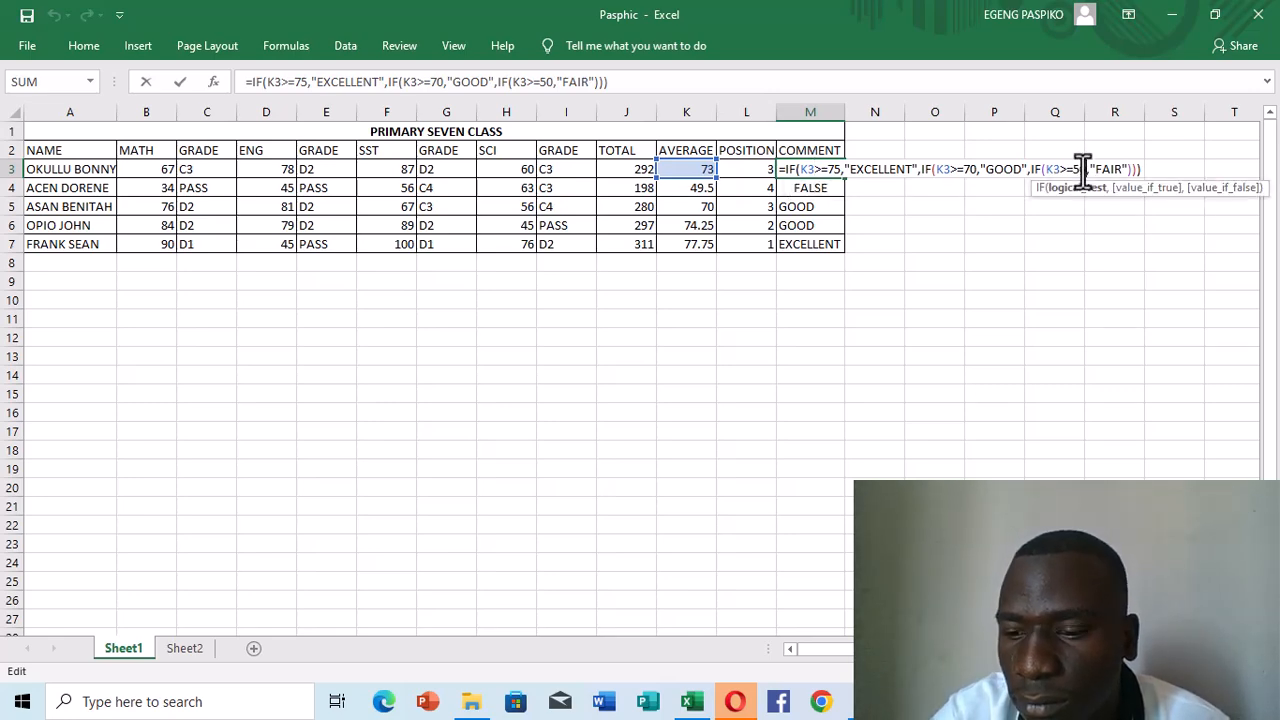
key(BackSpace)
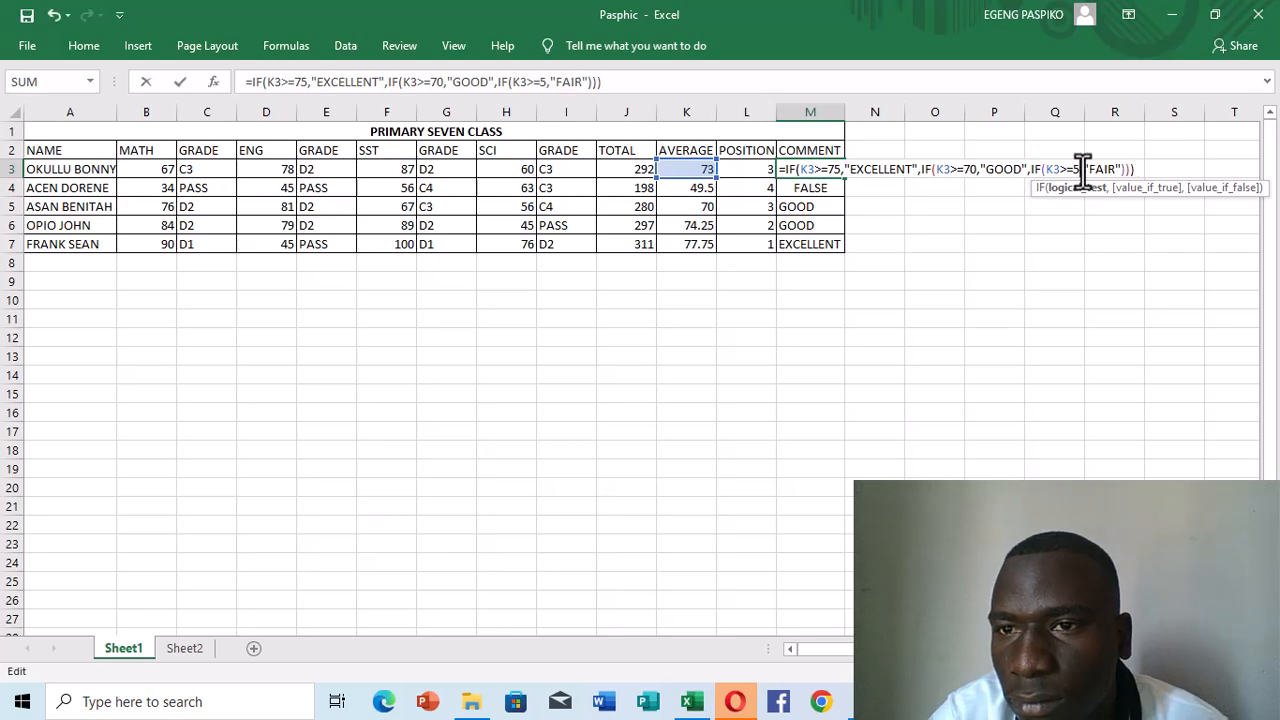
key(BackSpace)
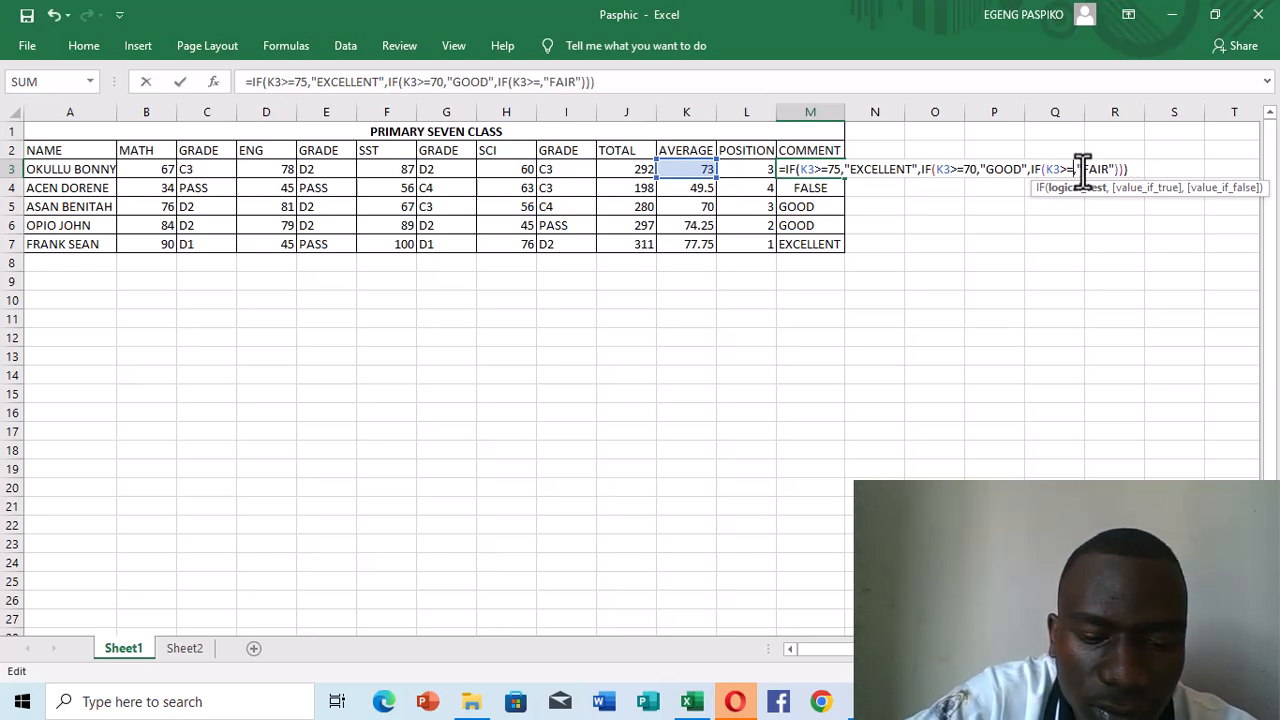
text(40)
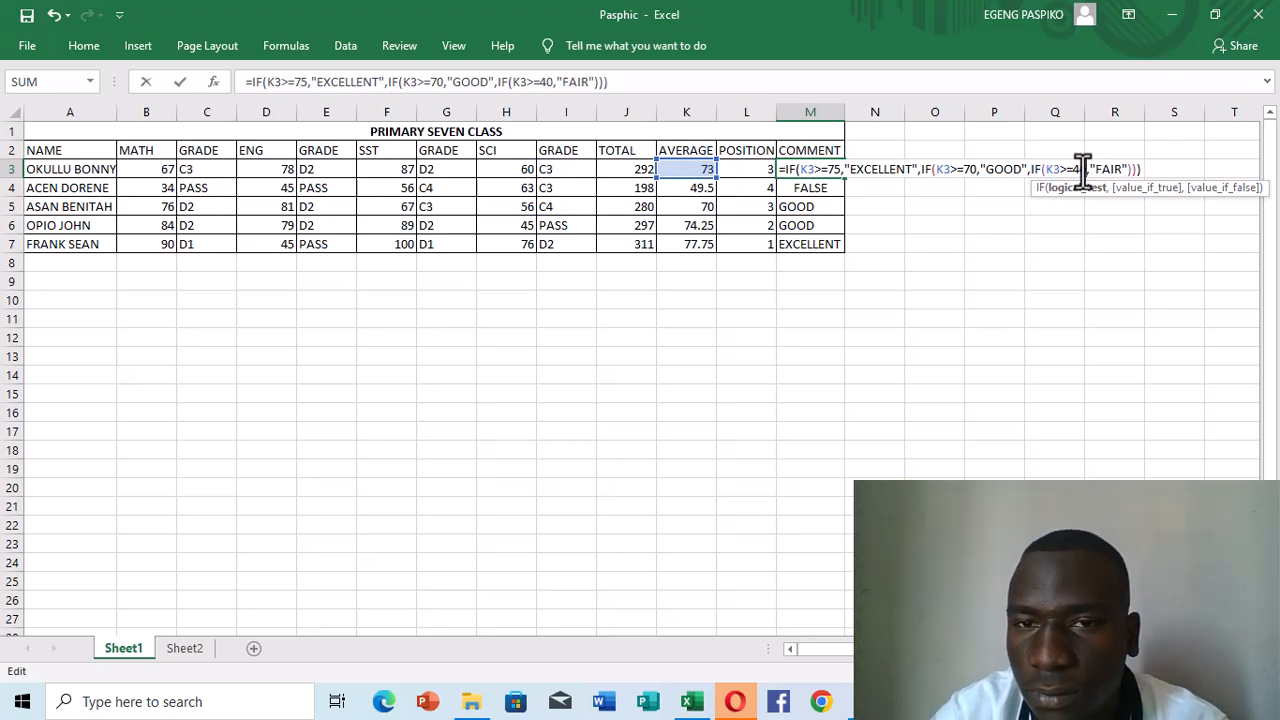
key(Return)
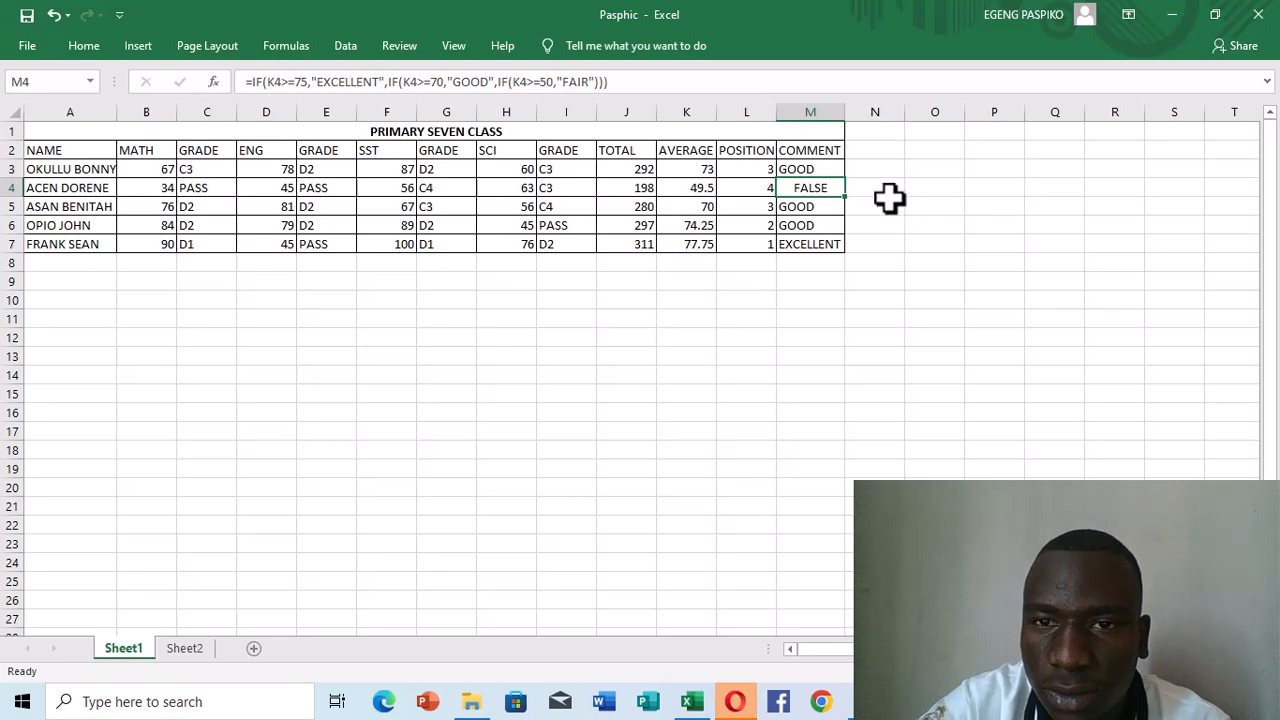
Fill the revised M3 comment formula down through M7 and deselect the range.
click(829, 170)
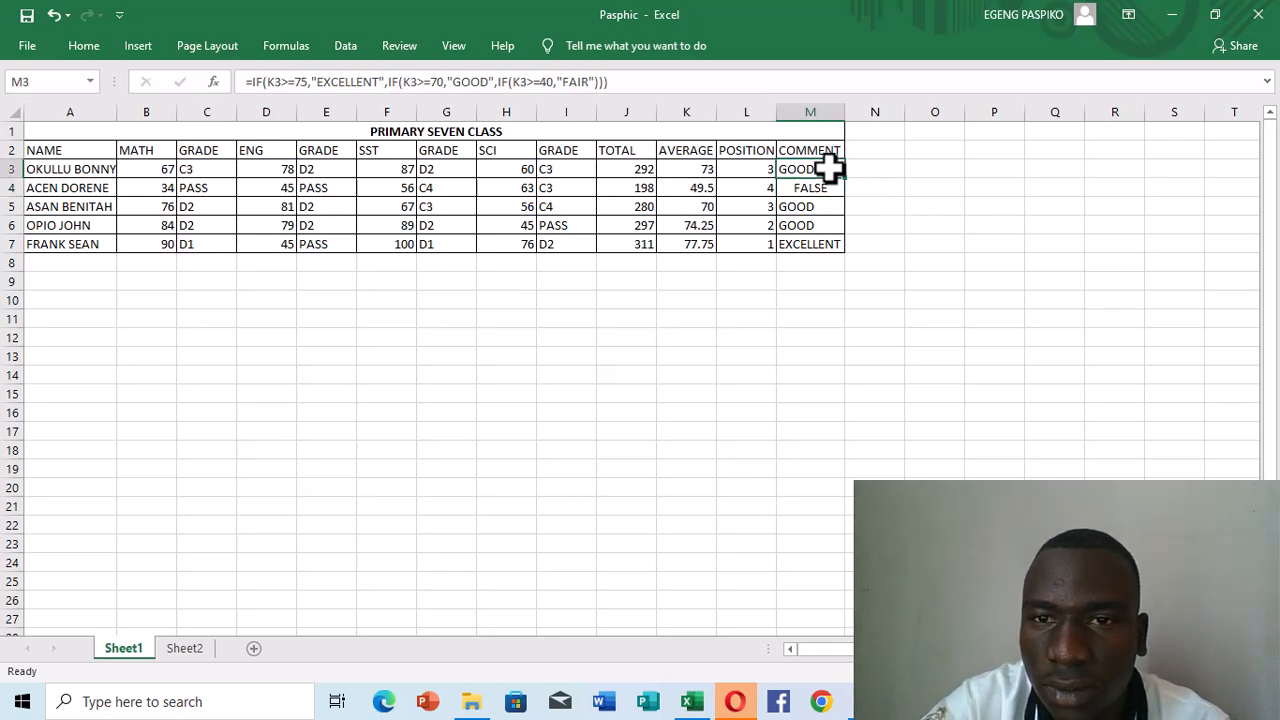
double_click(845, 178)
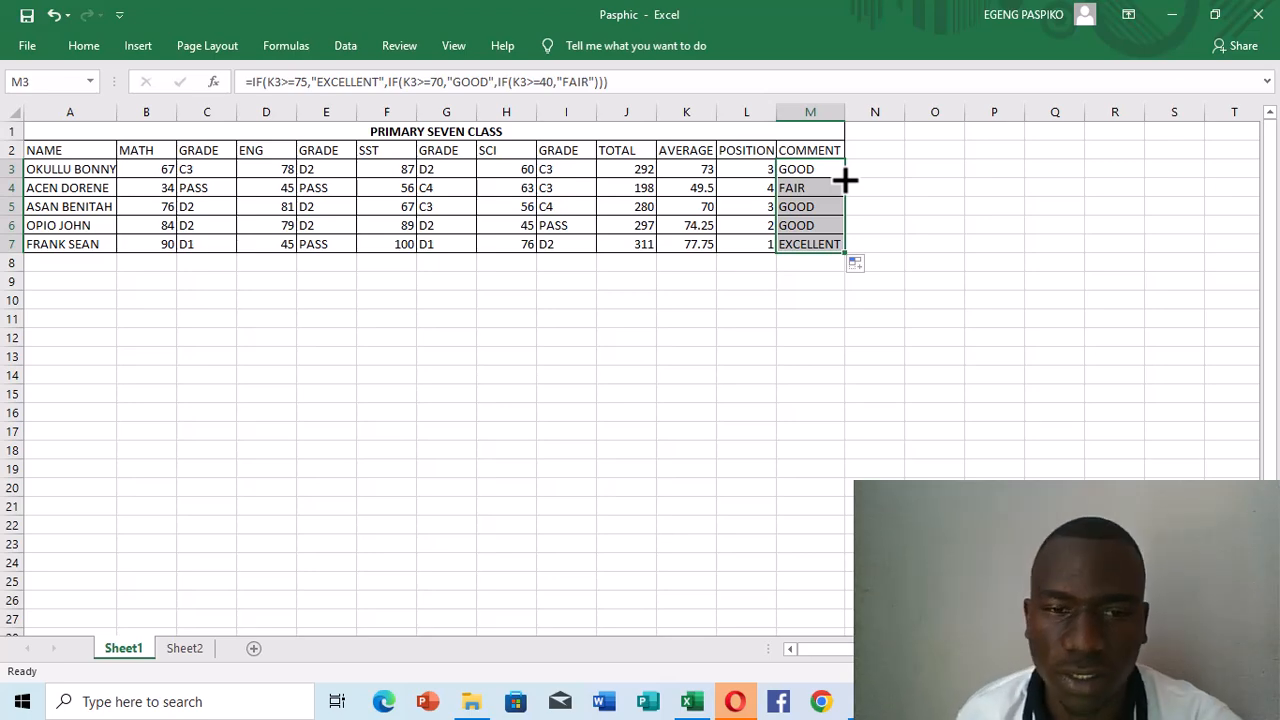
click(946, 189)
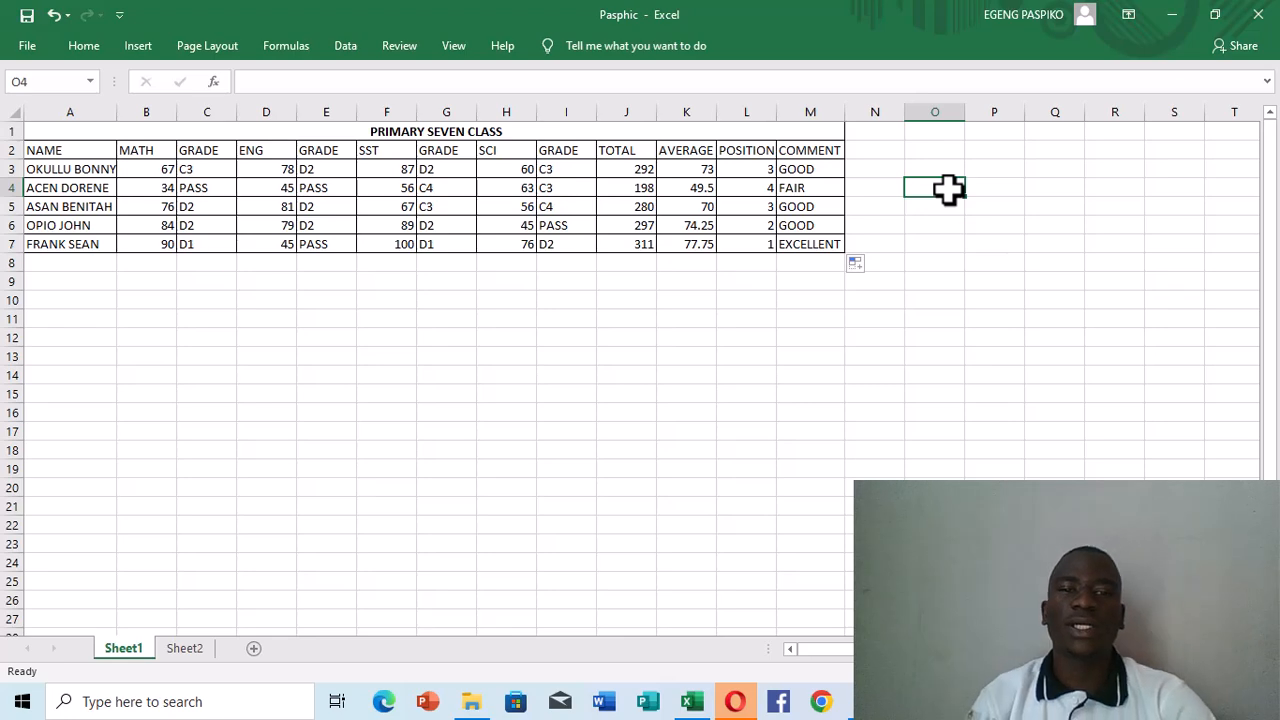
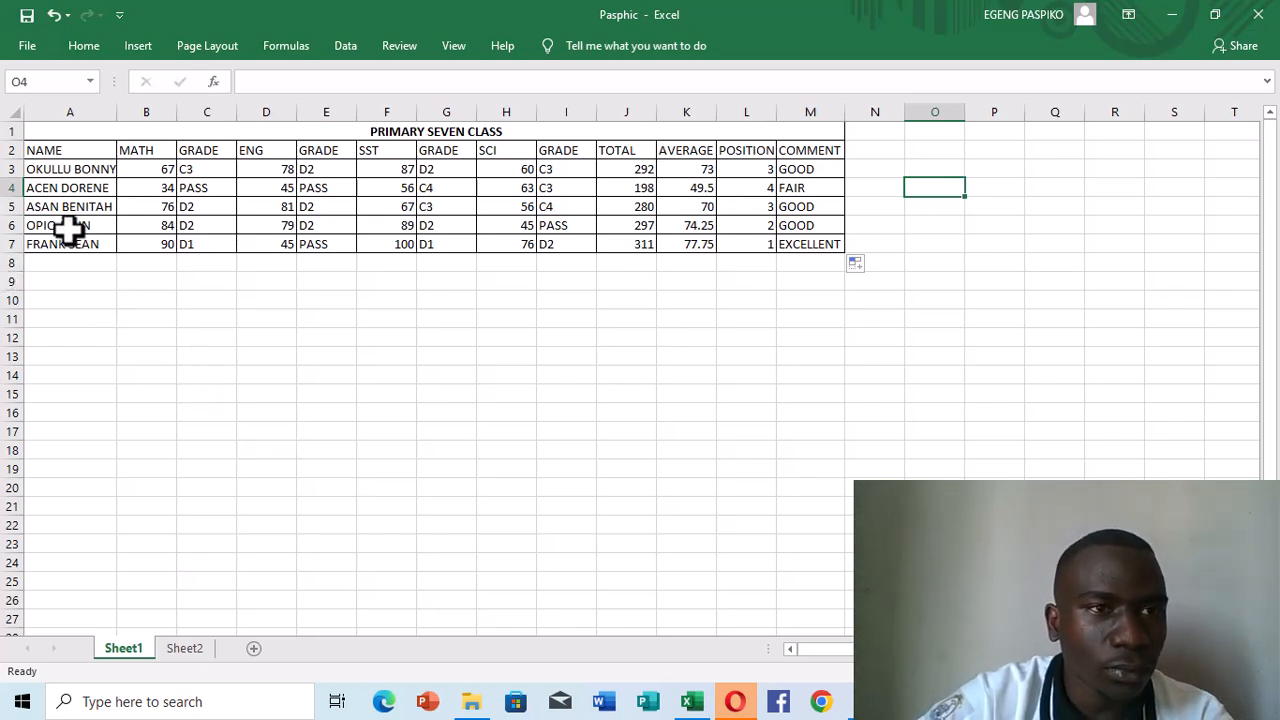
Try to select the NAME column cells A2:A7 together with the TOTAL column cells.
click(90, 151)
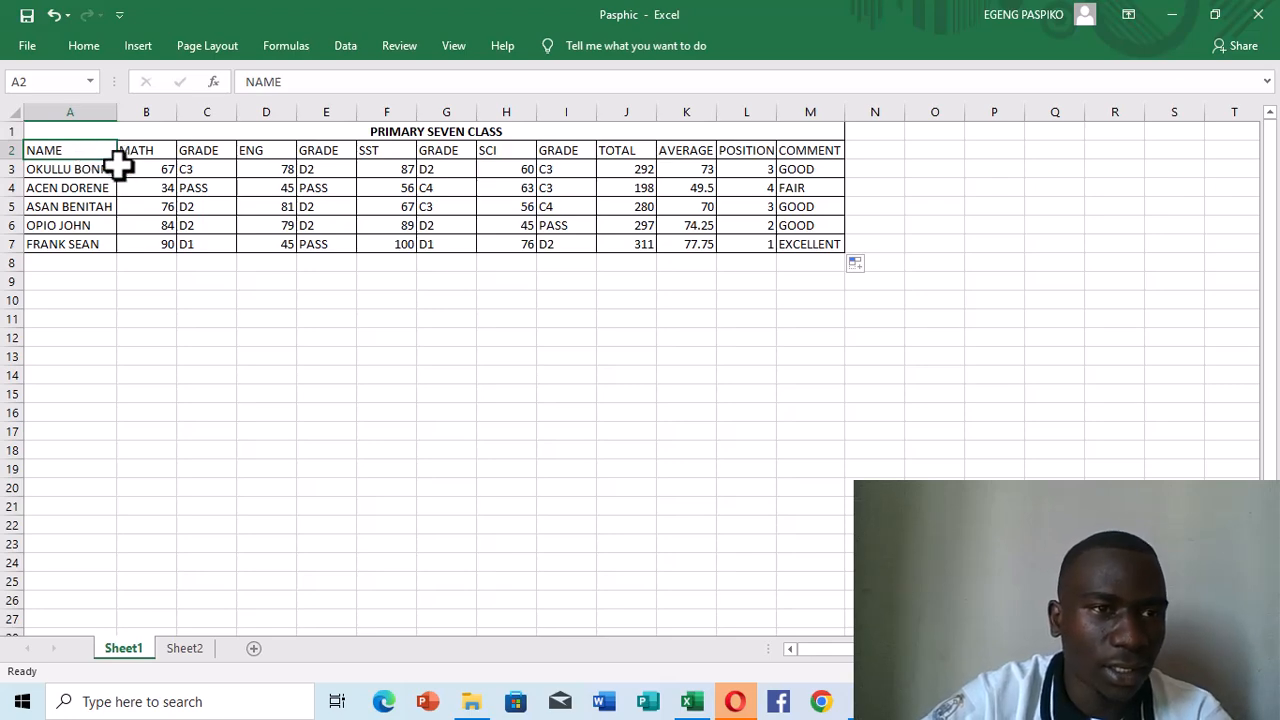
drag(119, 161, 114, 250)
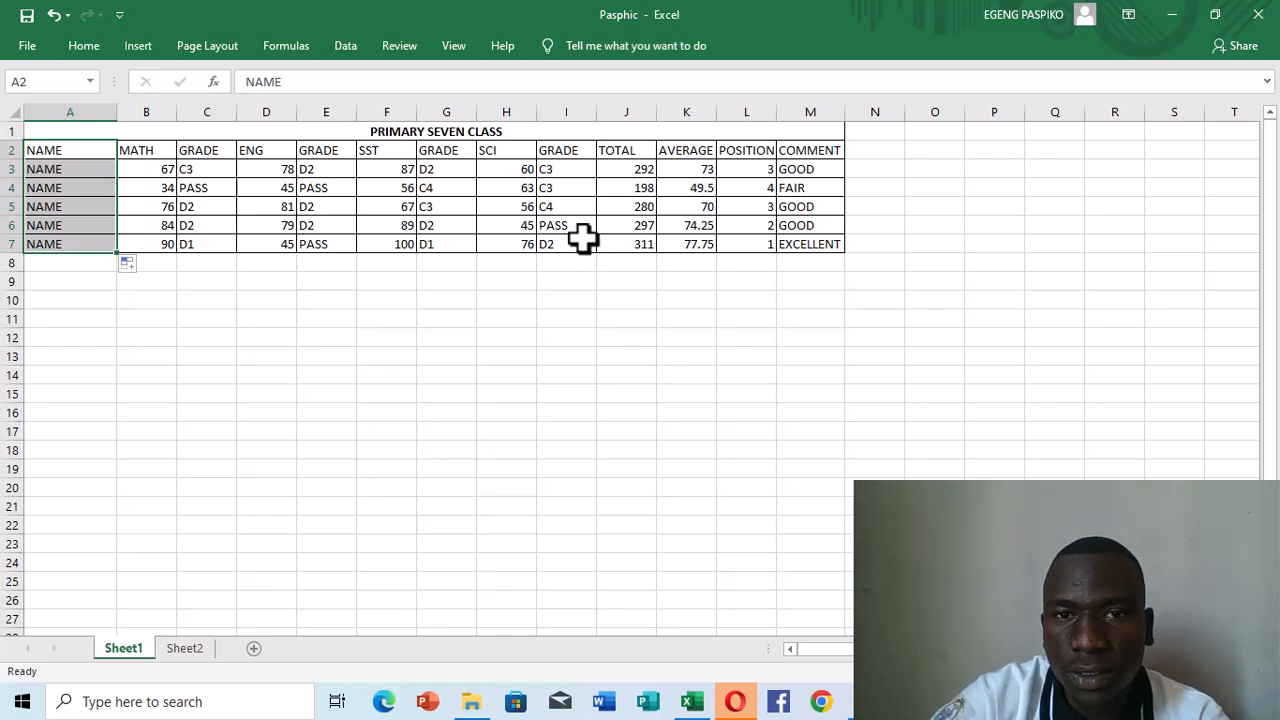
ctrl+click(646, 151)
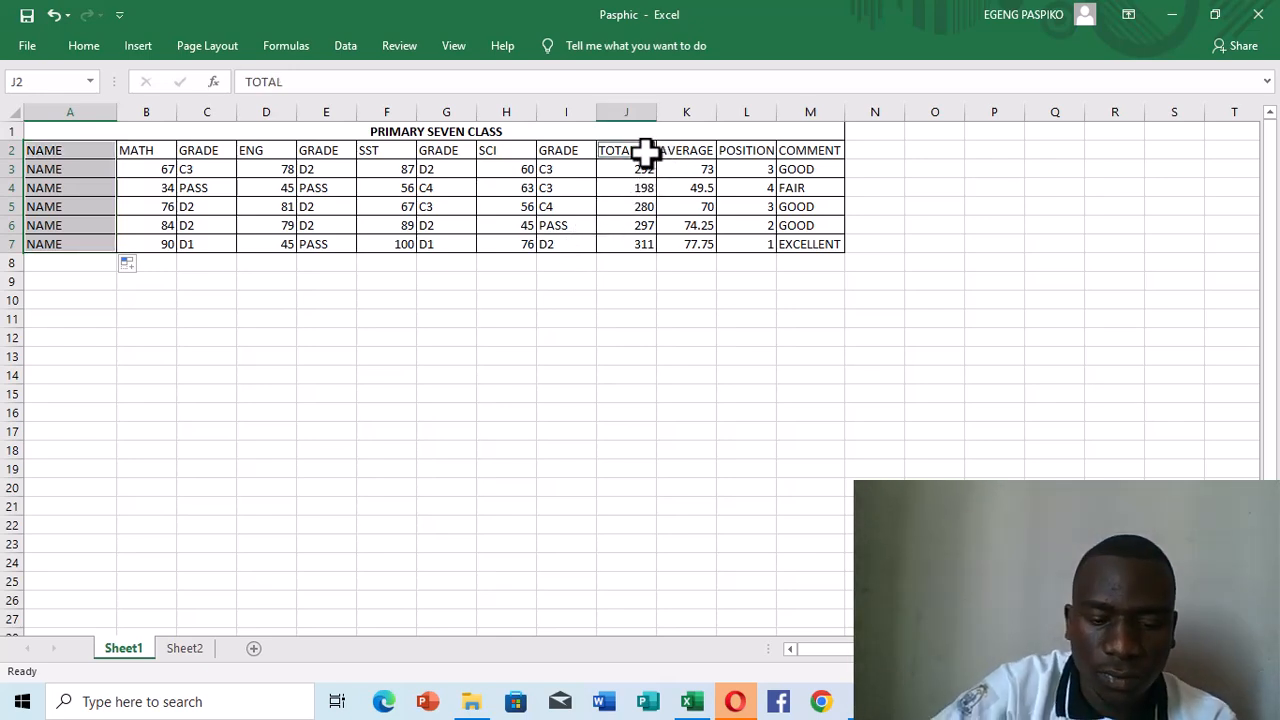
drag(645, 152, 634, 263)
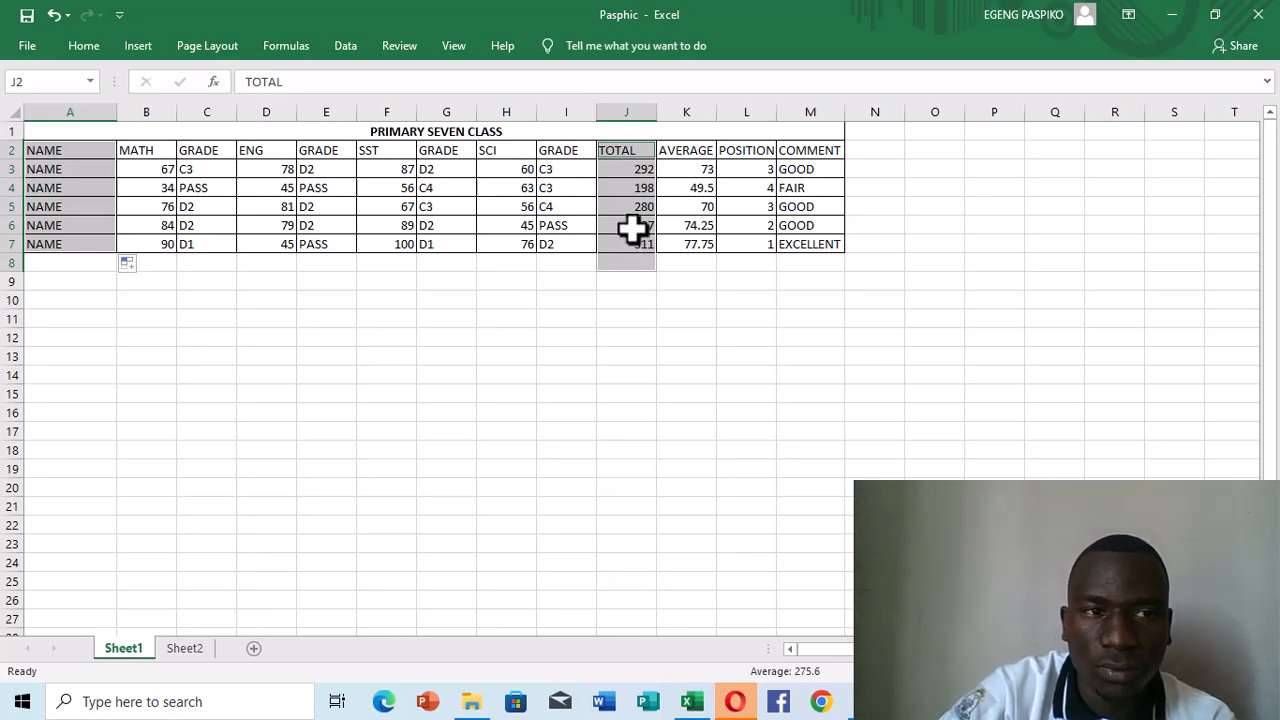
click(632, 229)
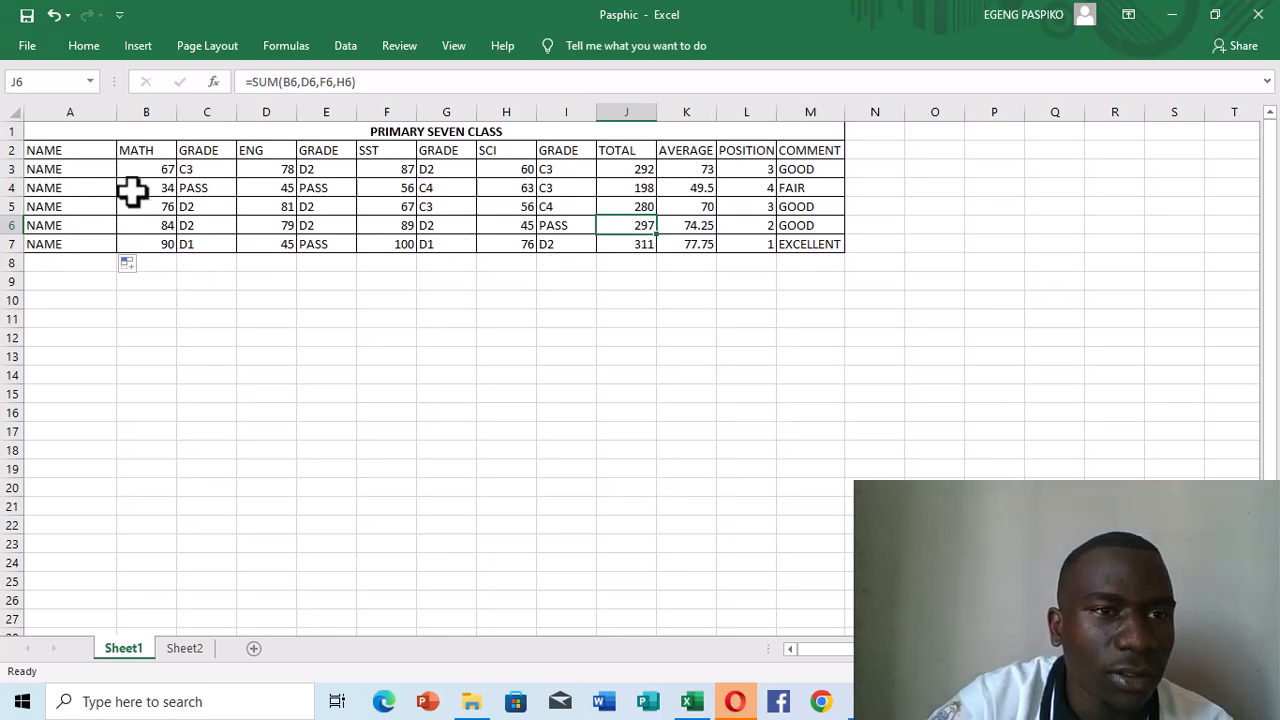
Replace the repeated NAME entries in A3:A7 with the five pupils' names.
click(78, 169)
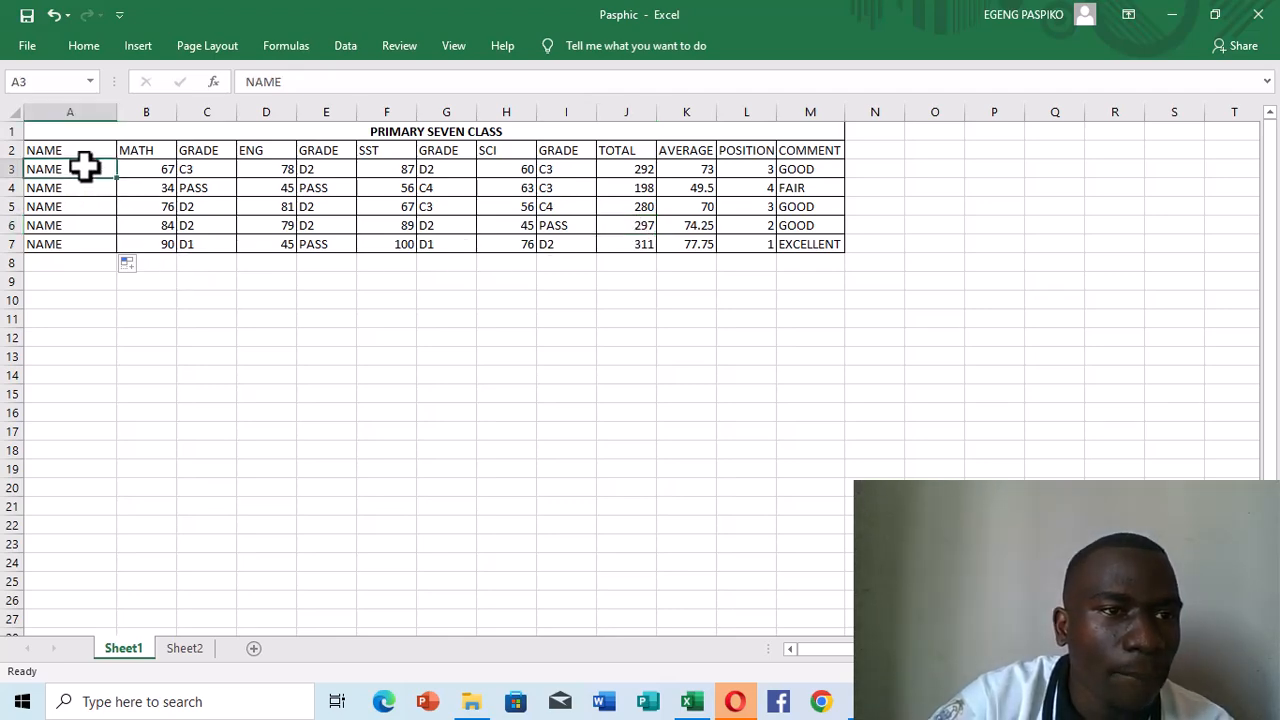
double_click(70, 169)
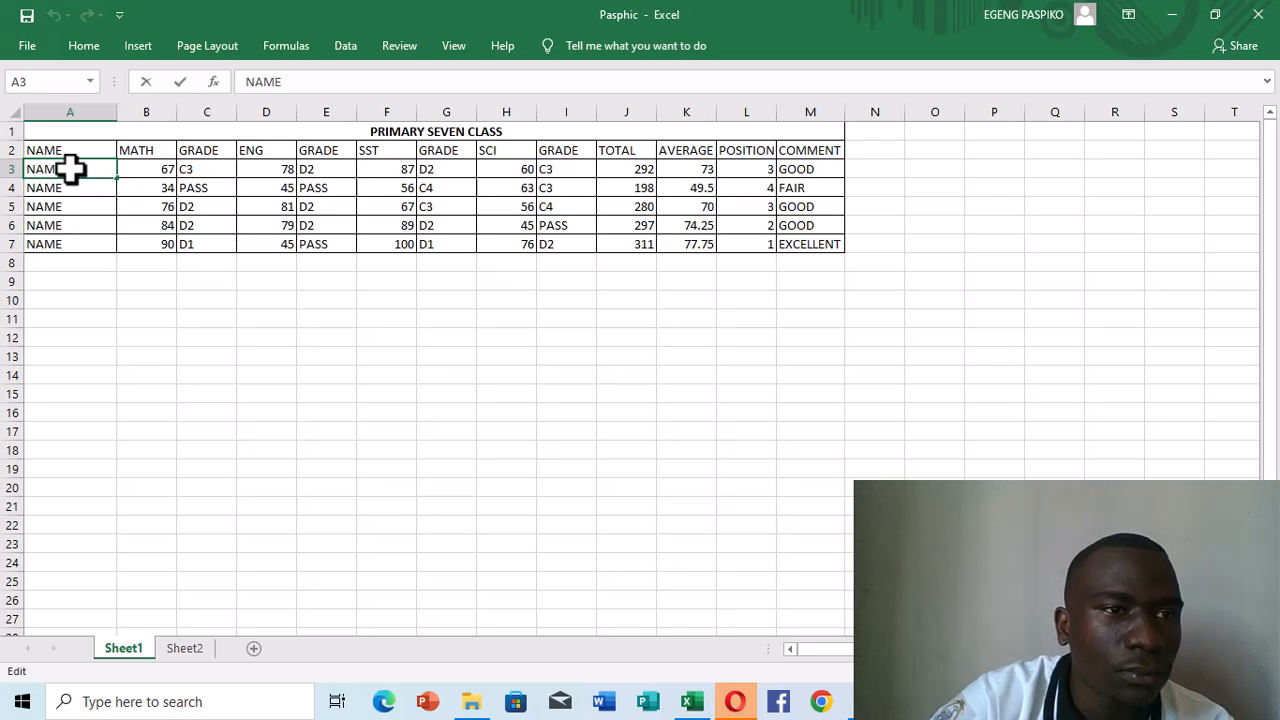
double_click(70, 169)
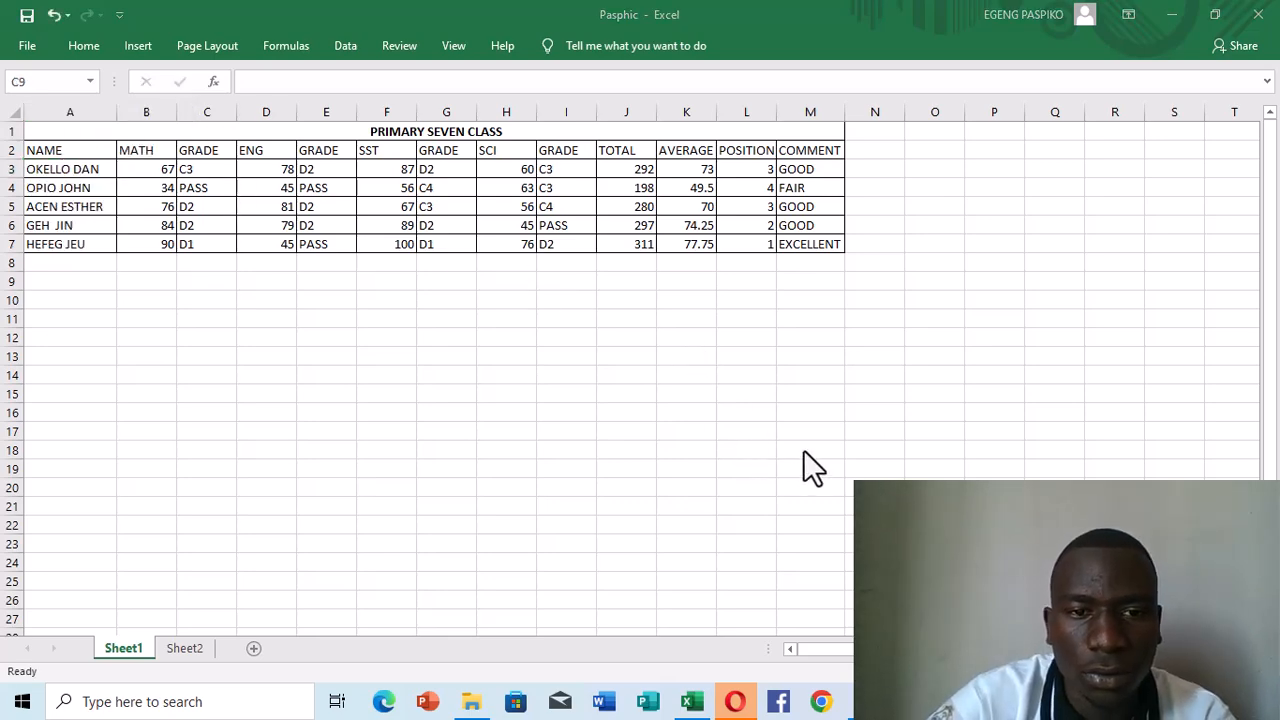
Select the NAME column cells A2:A7 together with the TOTAL column cells J2:J7.
click(65, 147)
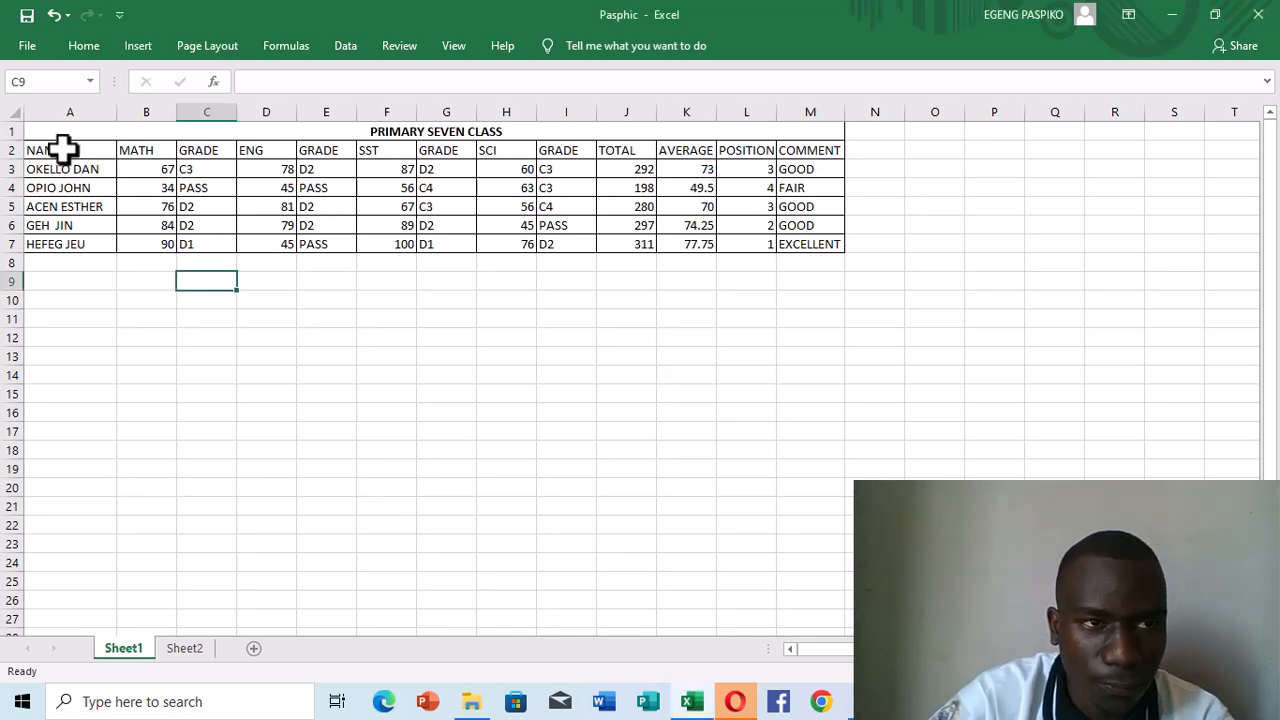
click(107, 150)
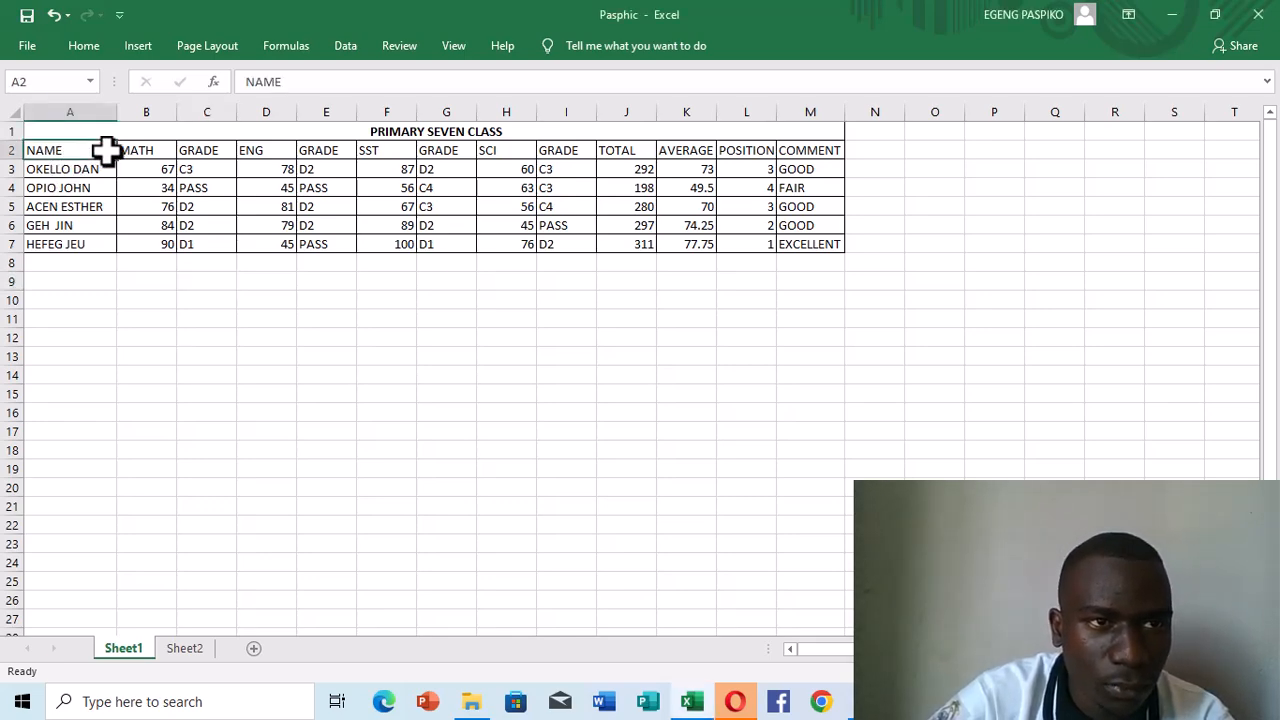
drag(107, 150, 108, 244)
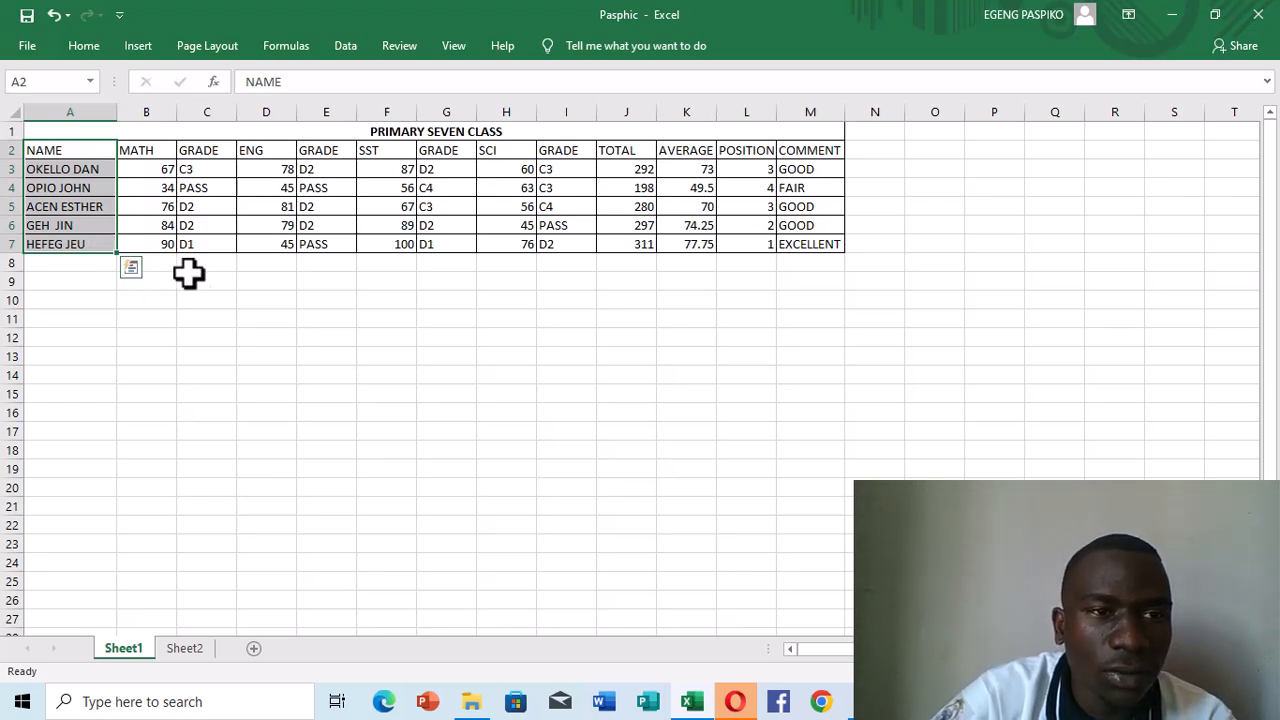
click(648, 156)
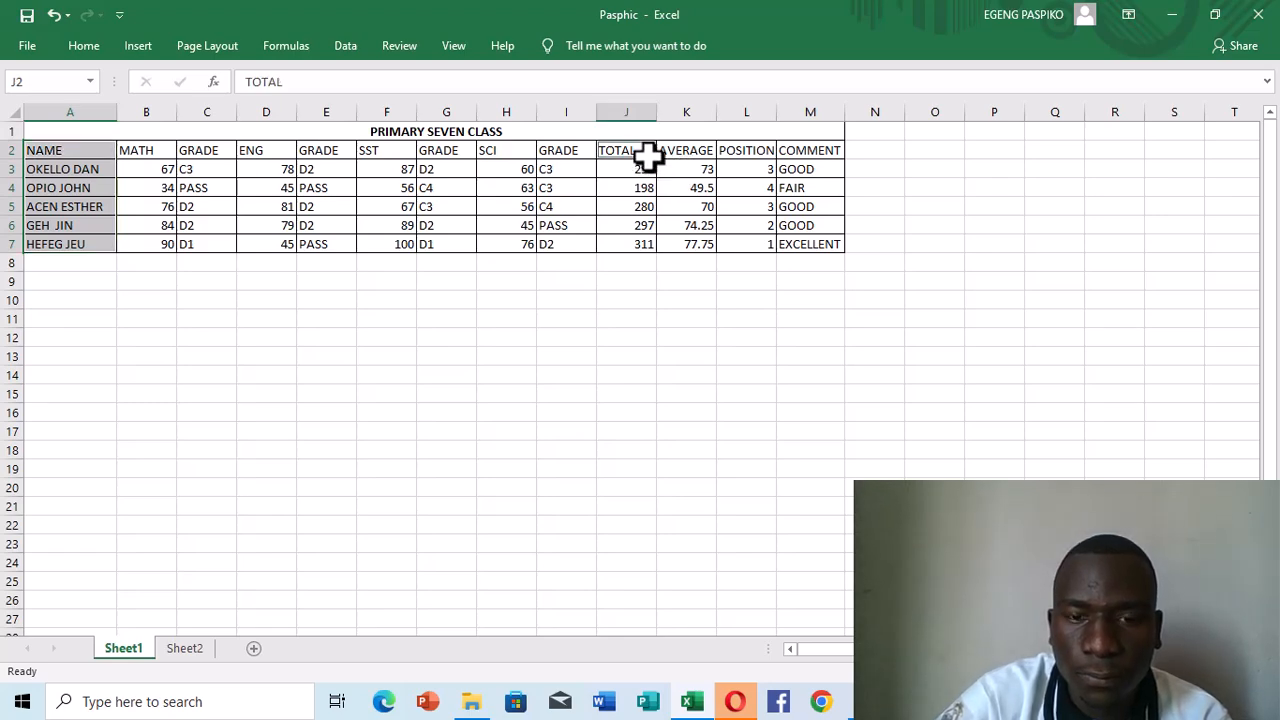
ctrl+click(648, 143)
drag(648, 143, 646, 241)
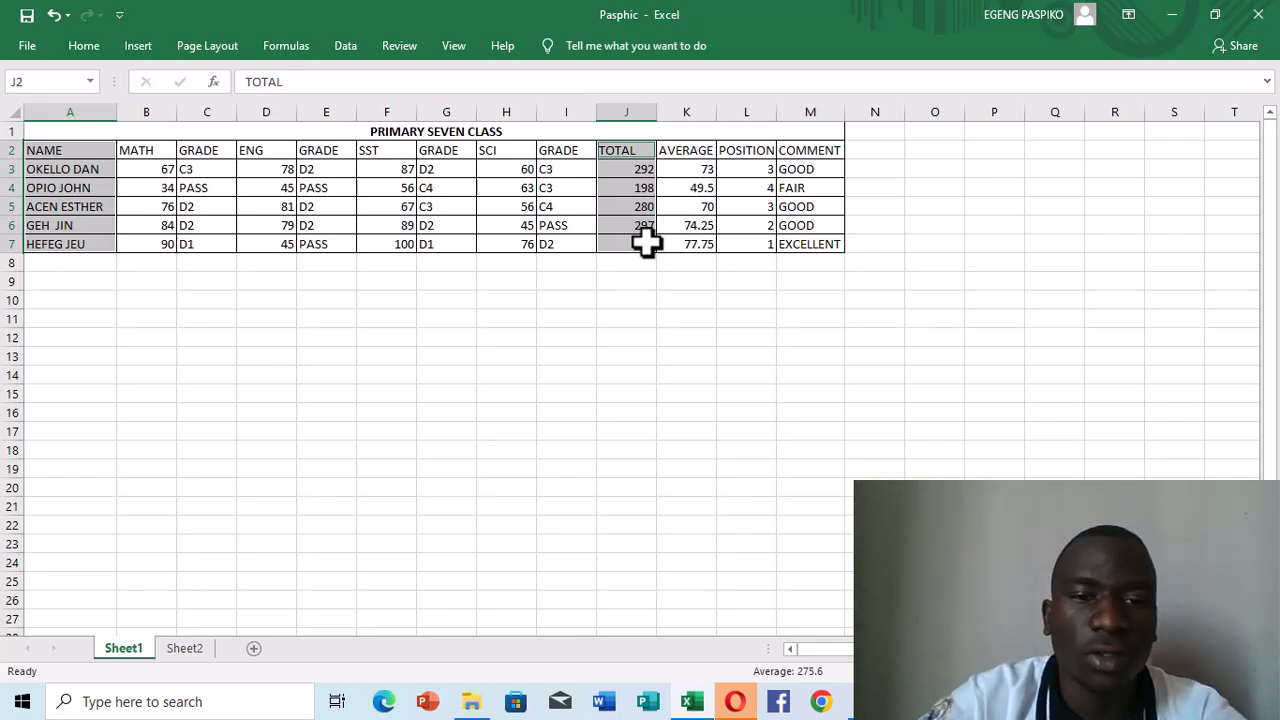
Insert a 3-D pie chart from the selected cells.
click(138, 45)
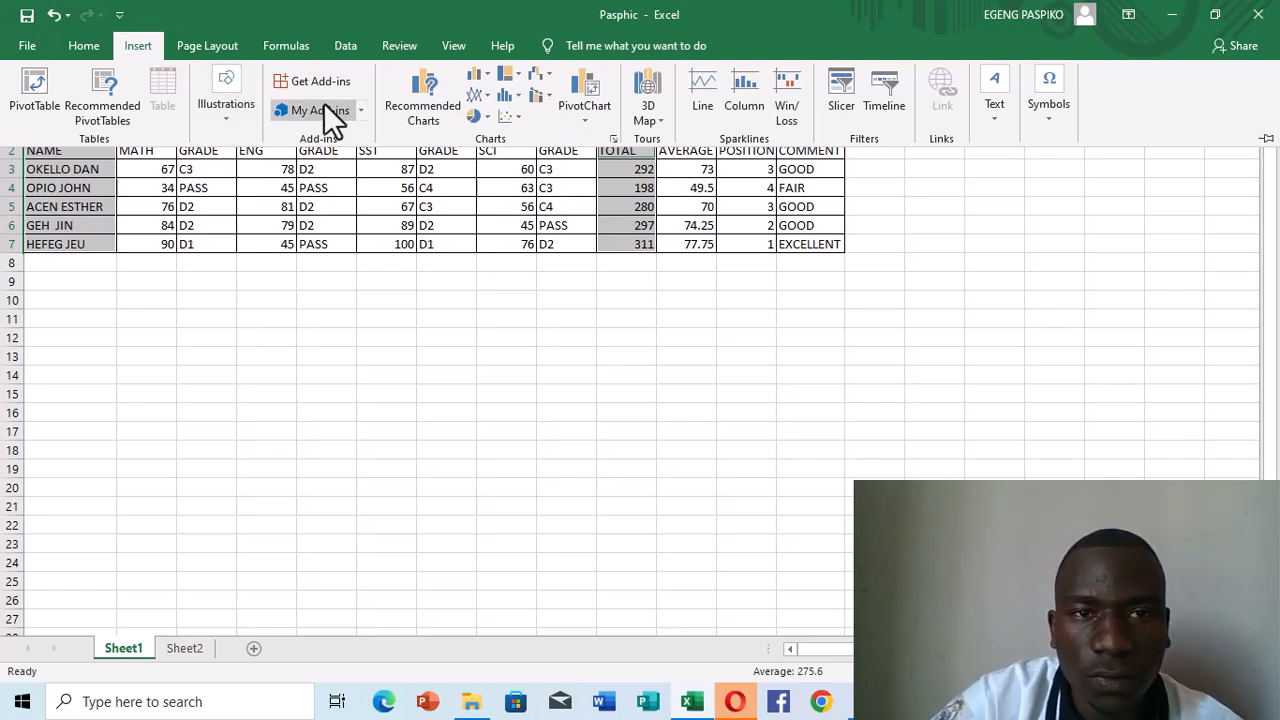
click(485, 116)
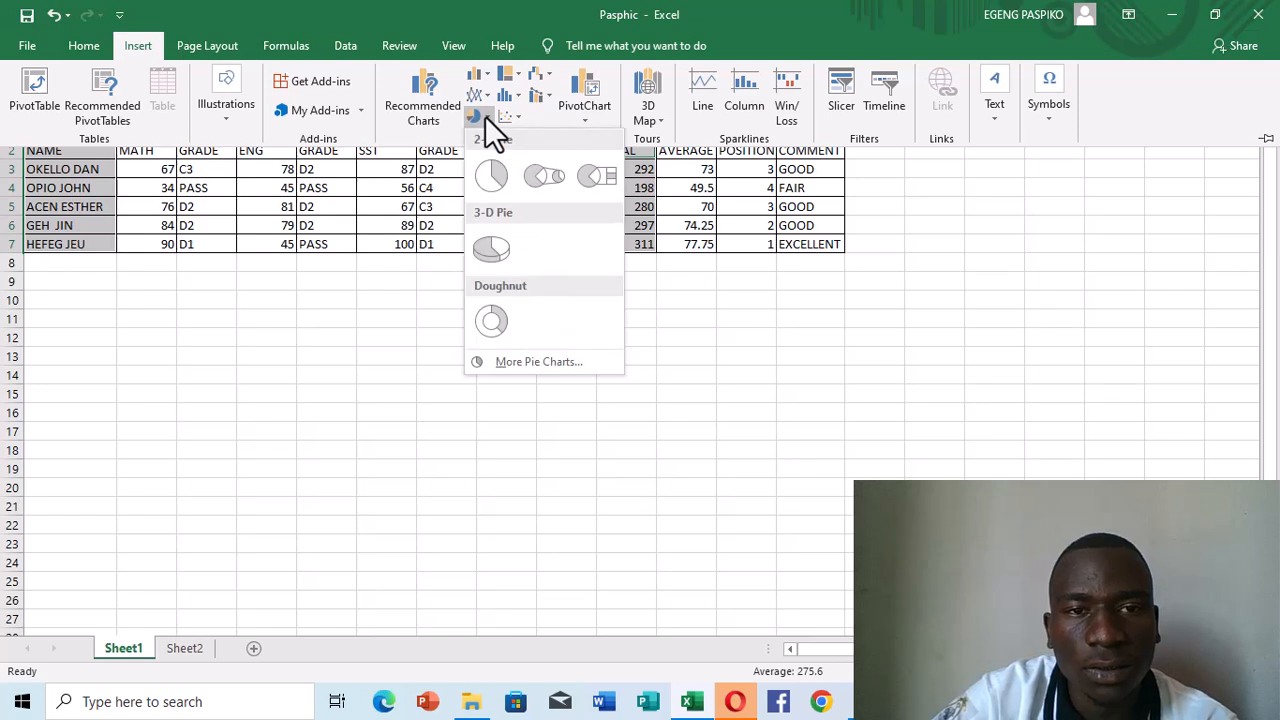
click(507, 255)
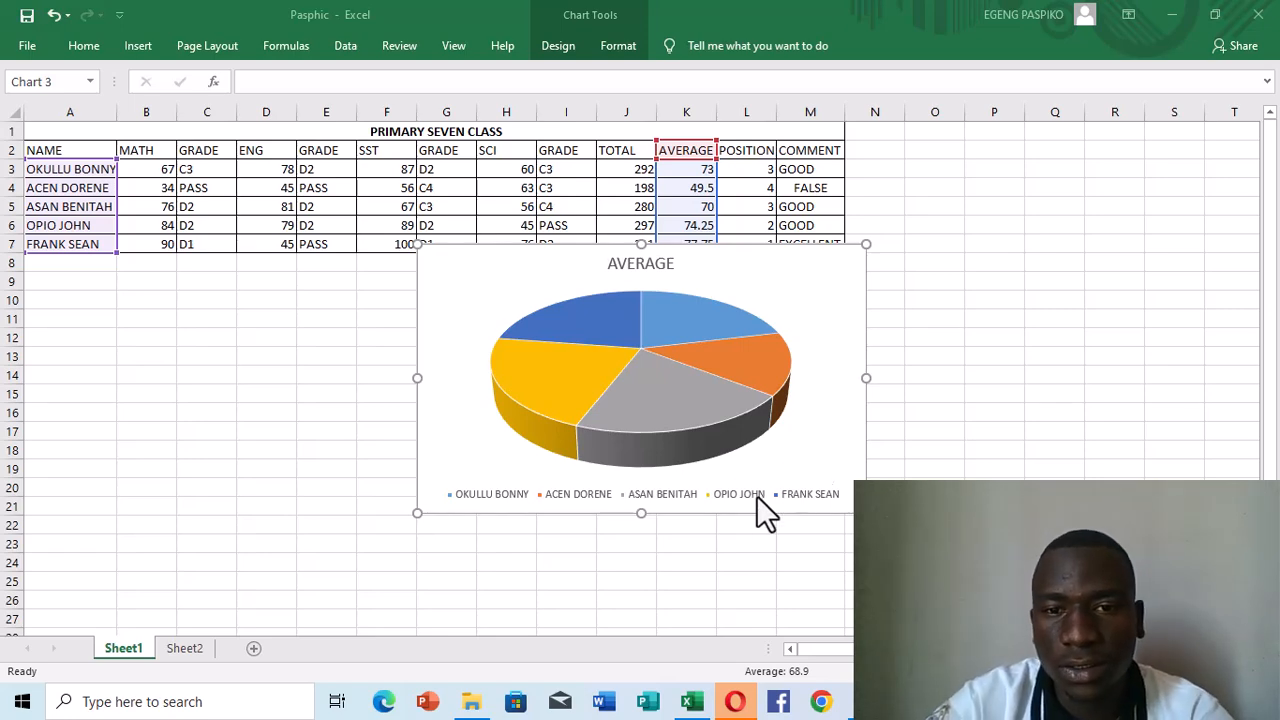
Try several chart styles on the pie chart and apply the one with boxed pupil-name labels on the slices.
mouse_move(703, 415)
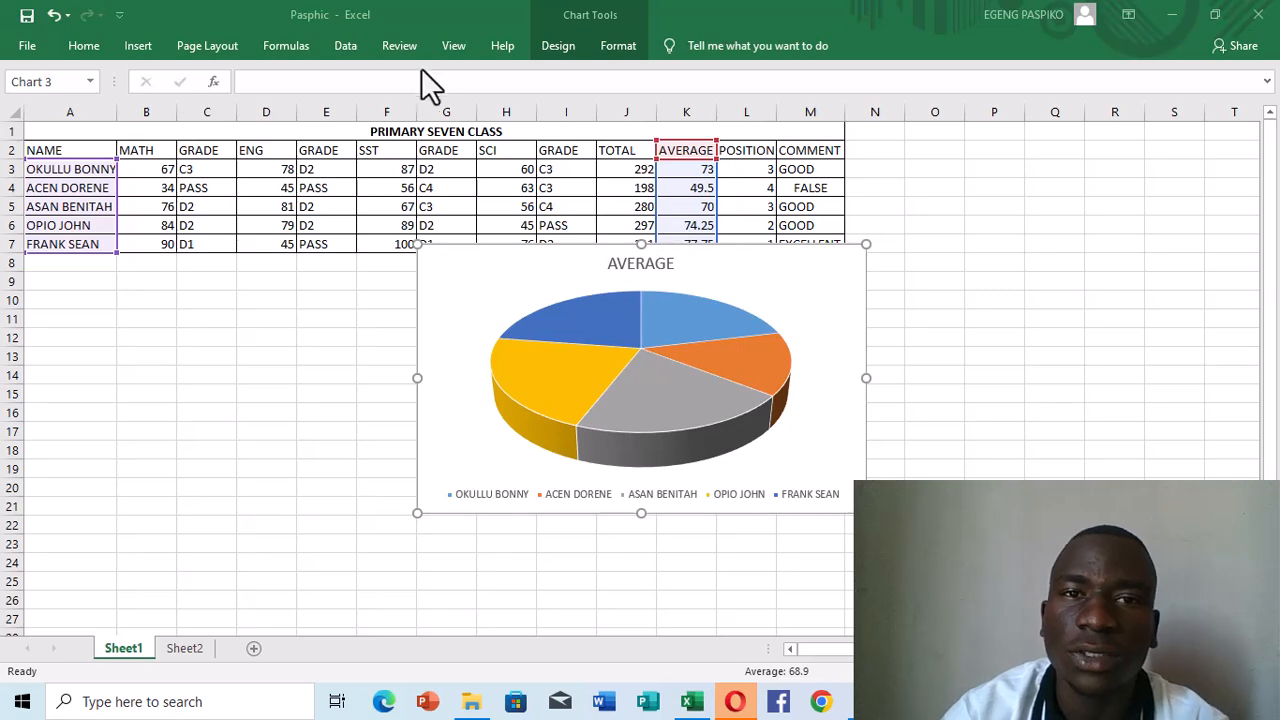
click(559, 42)
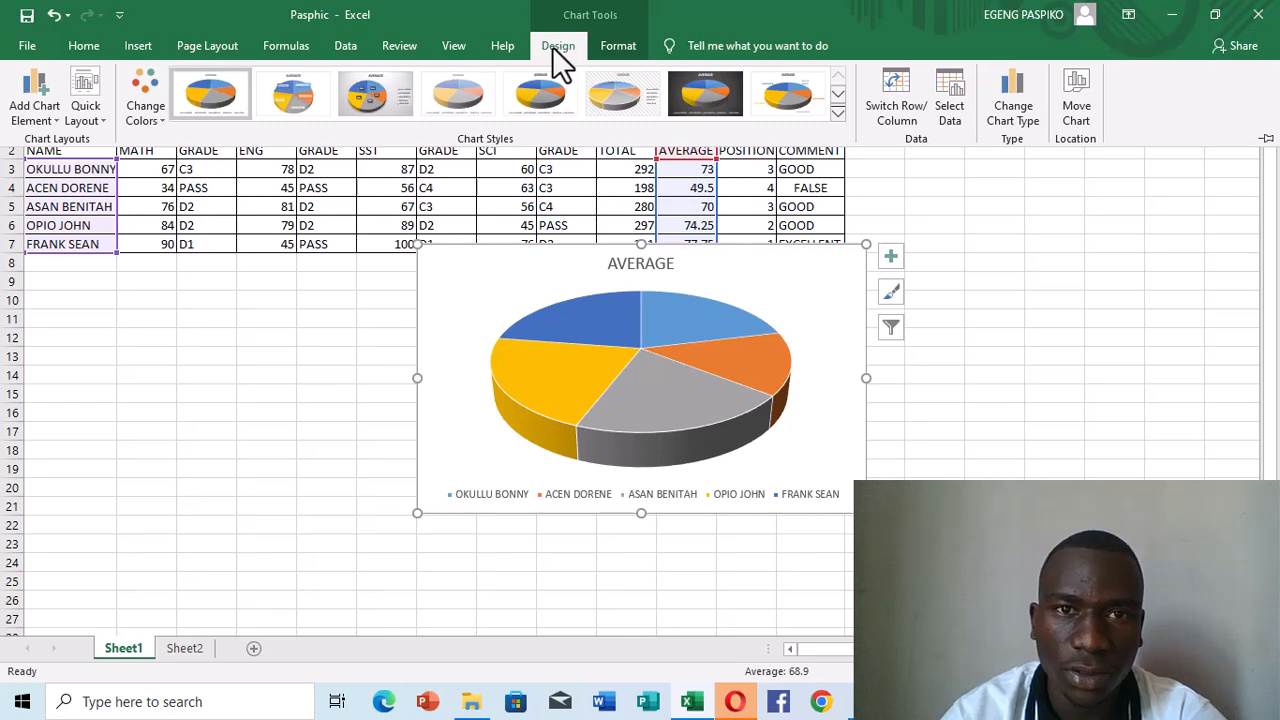
click(614, 104)
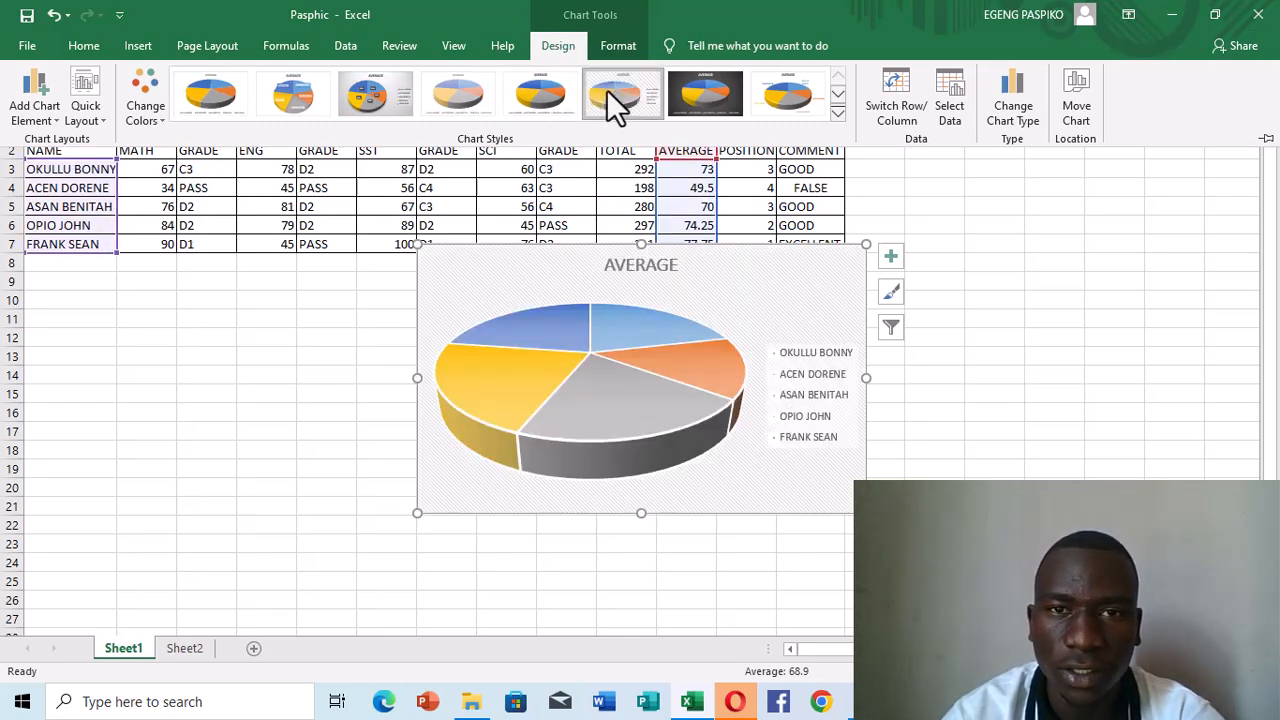
click(774, 94)
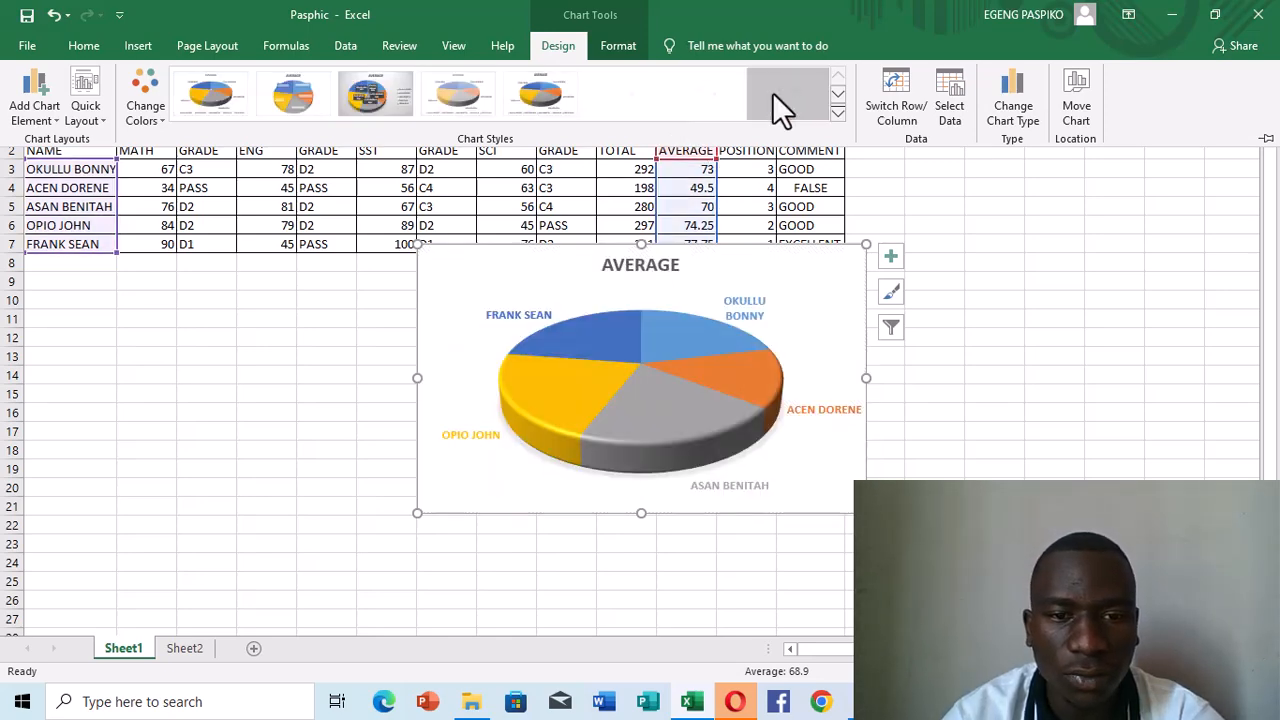
click(300, 91)
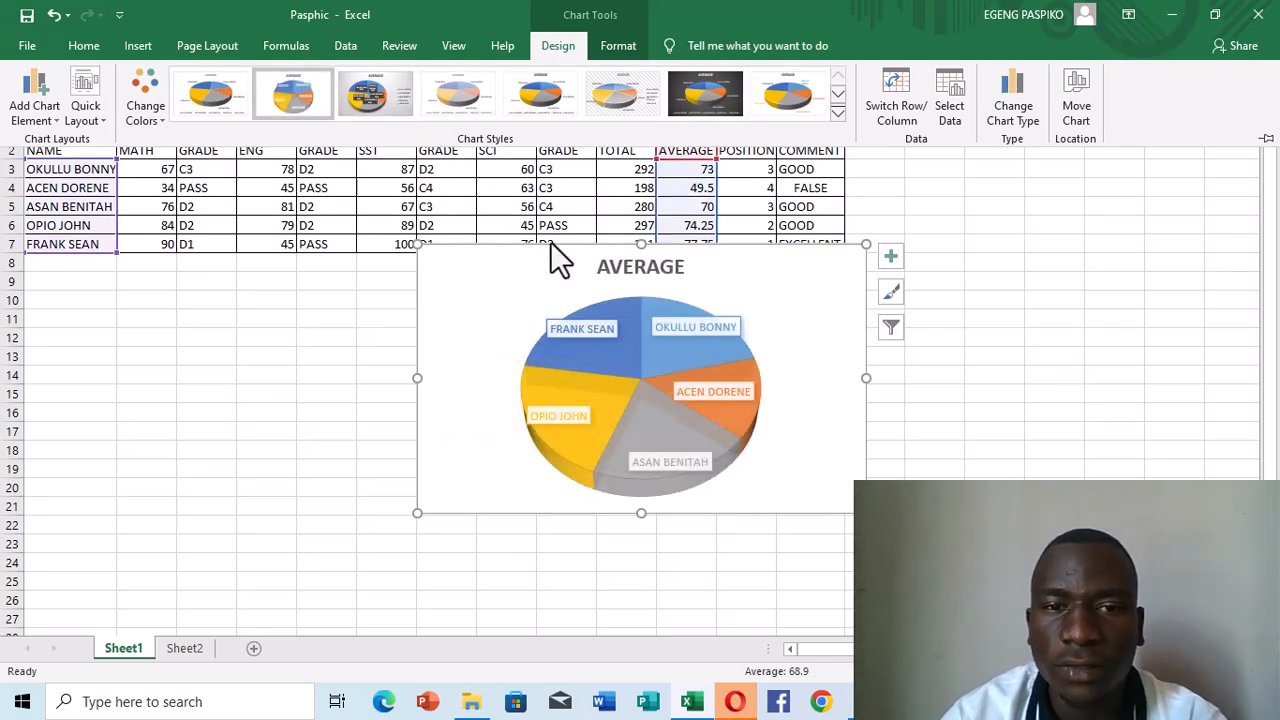
Replace the pie chart's title with "PRIMARY SEVEN CHART".
click(631, 264)
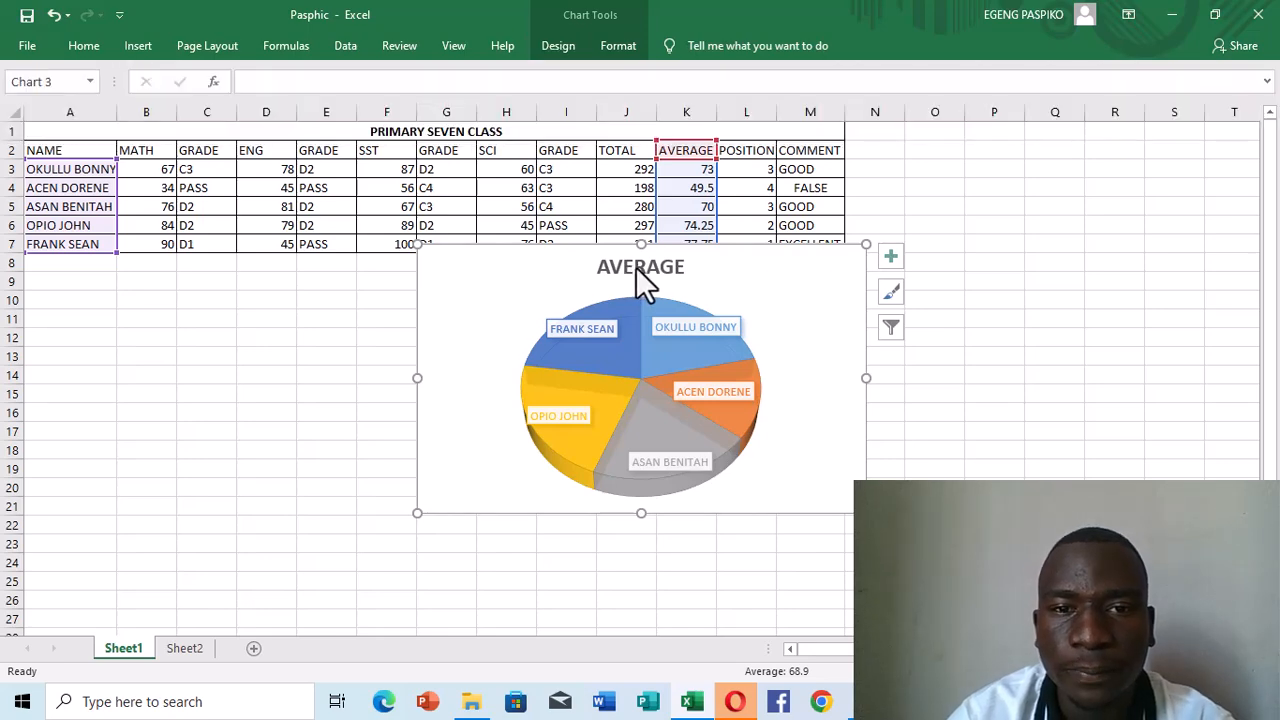
click(640, 267)
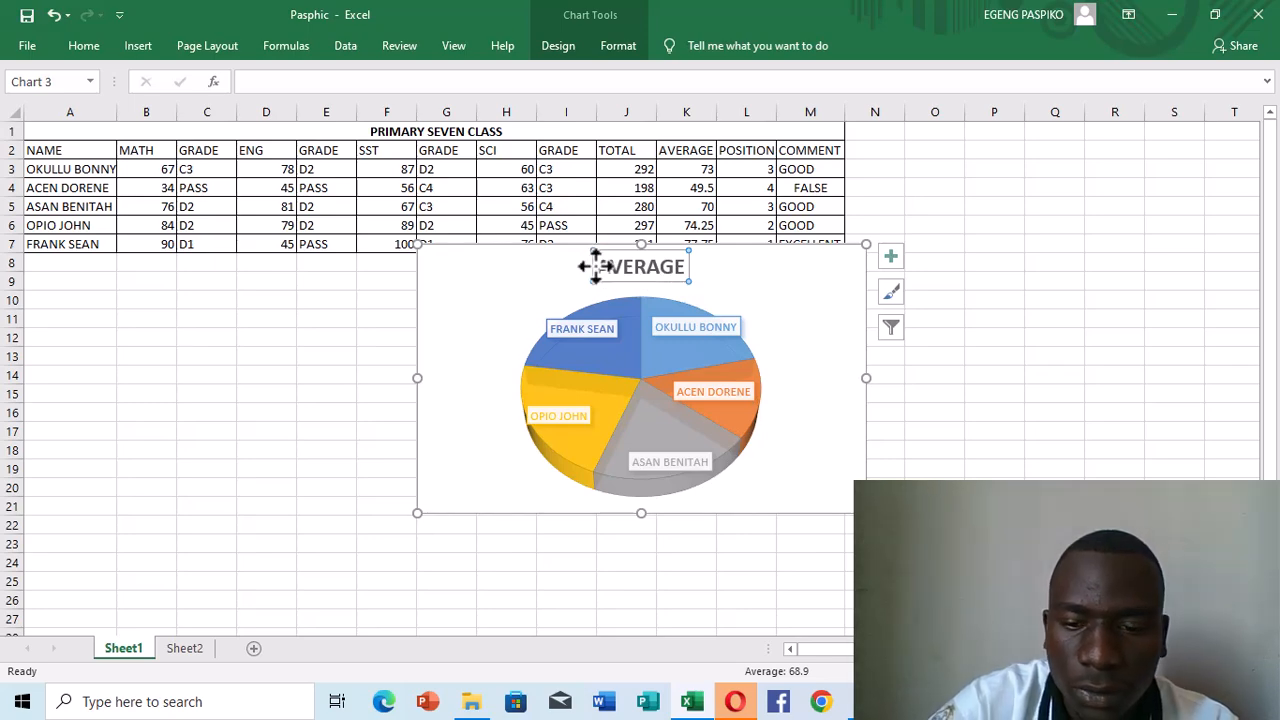
text(P)
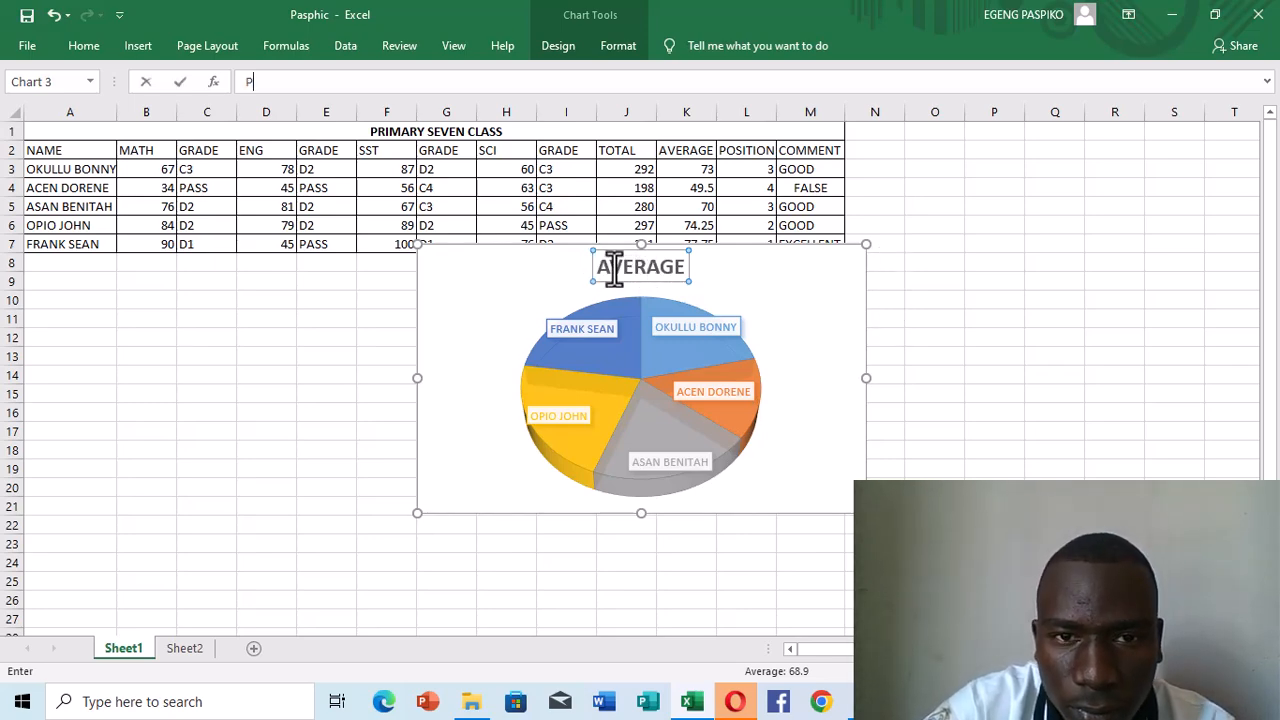
click(597, 268)
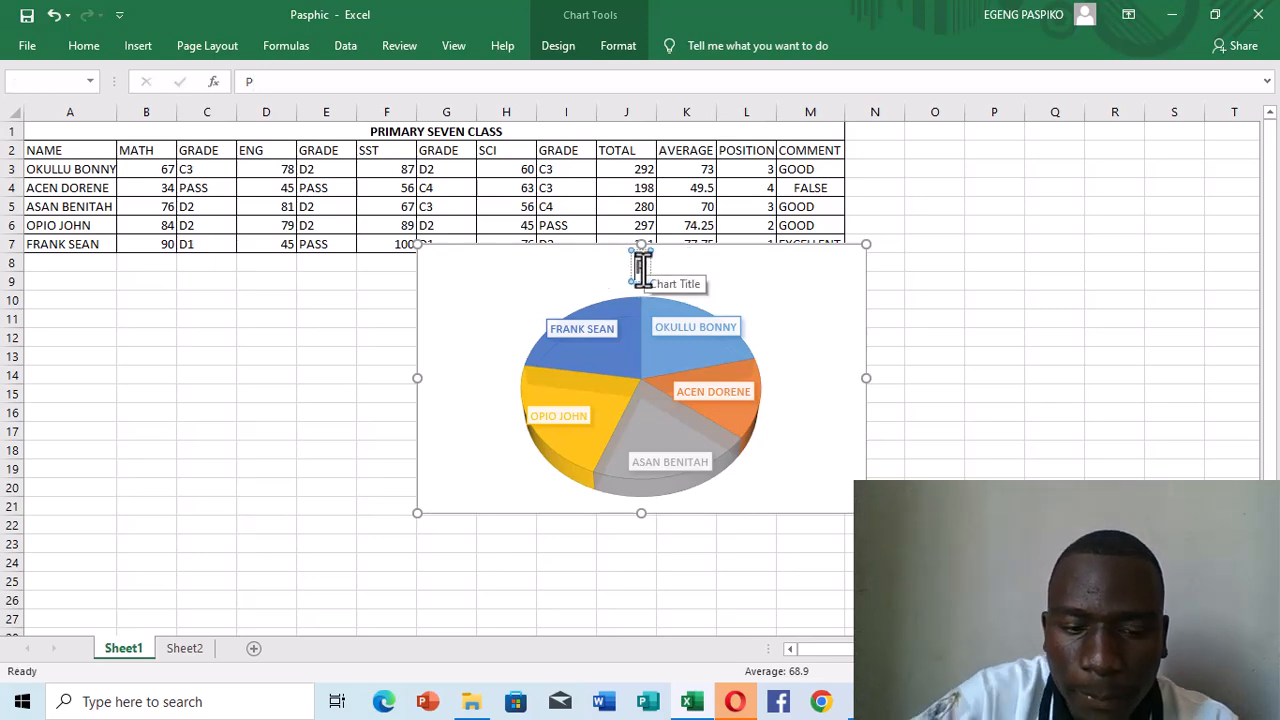
text(R)
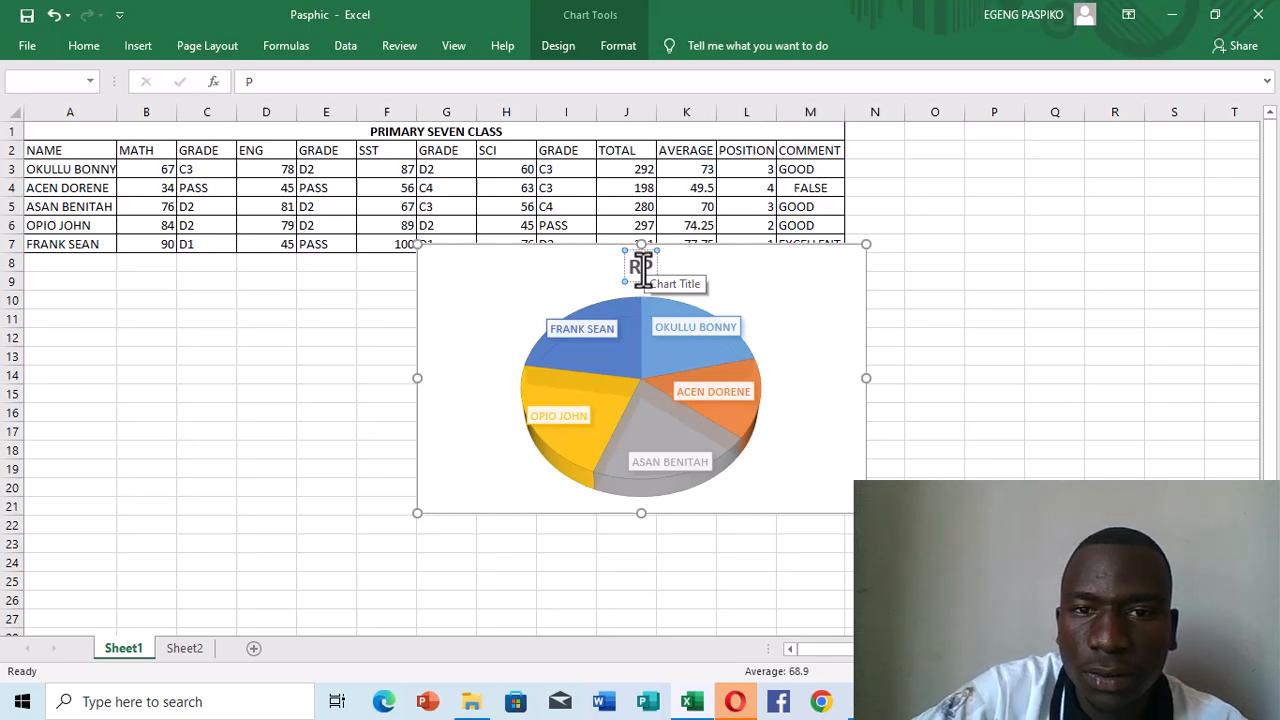
key(BackSpace)
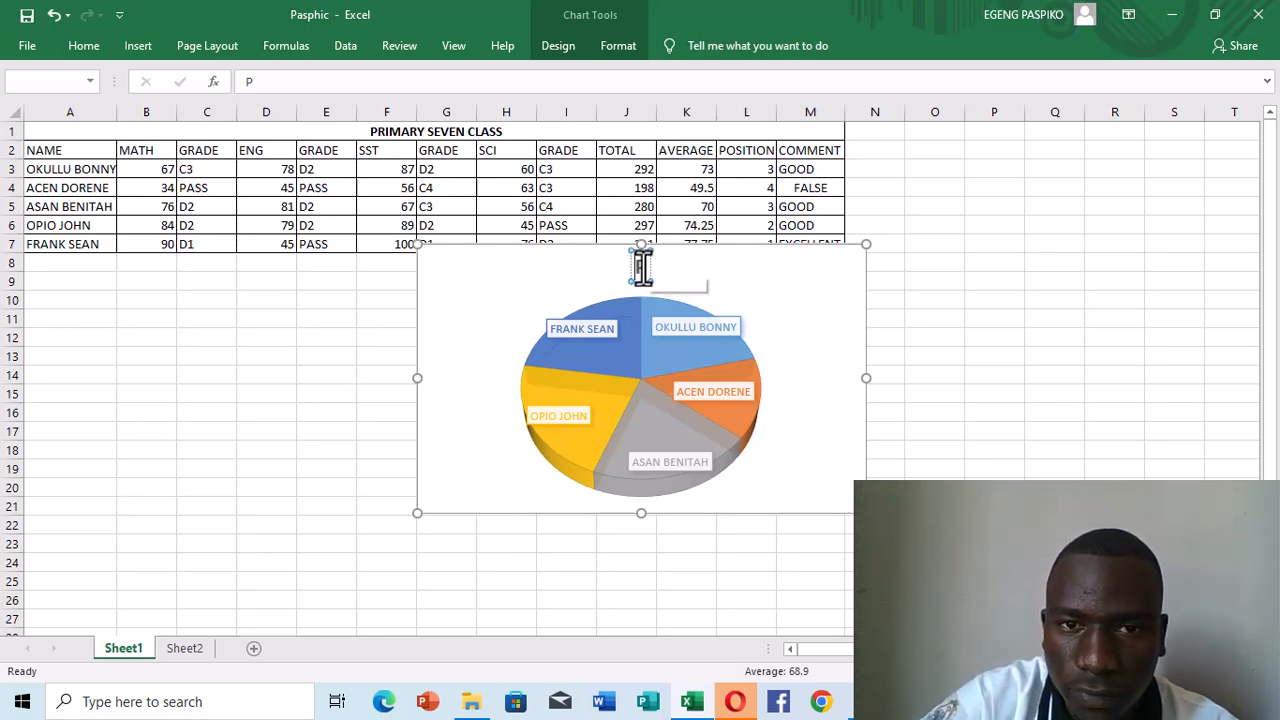
text(R)
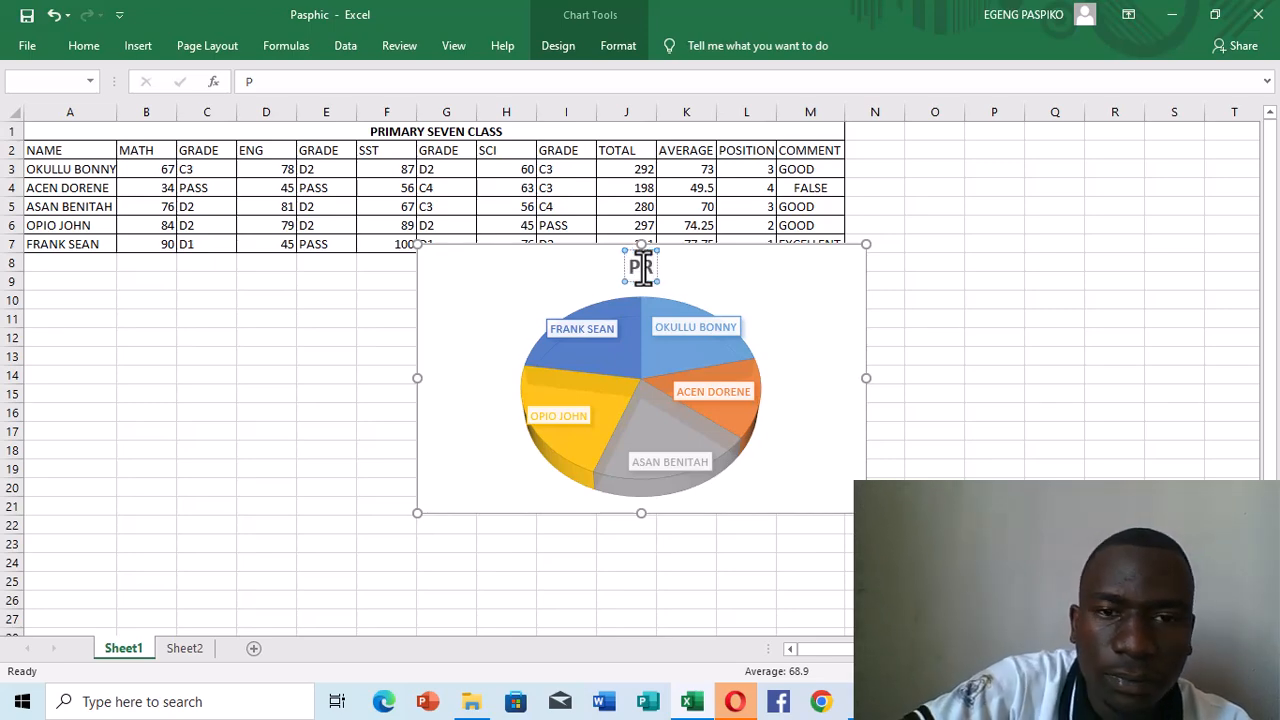
text(I)
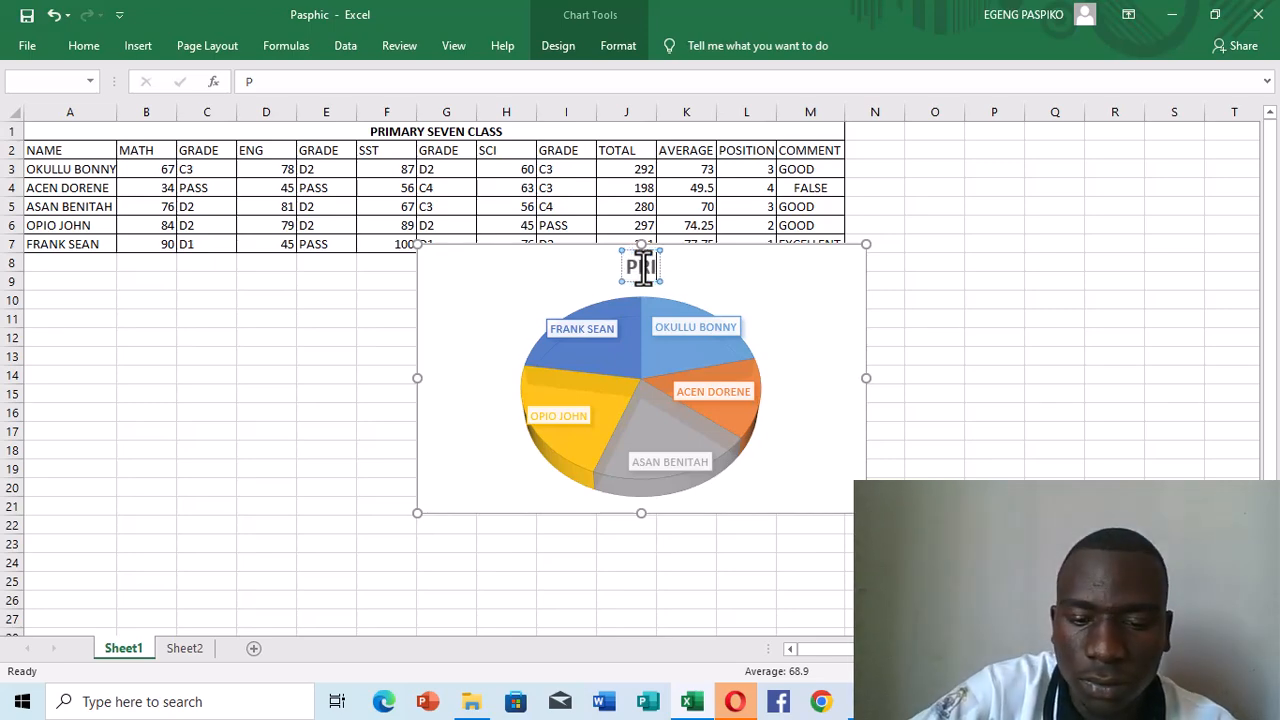
text(MARY)
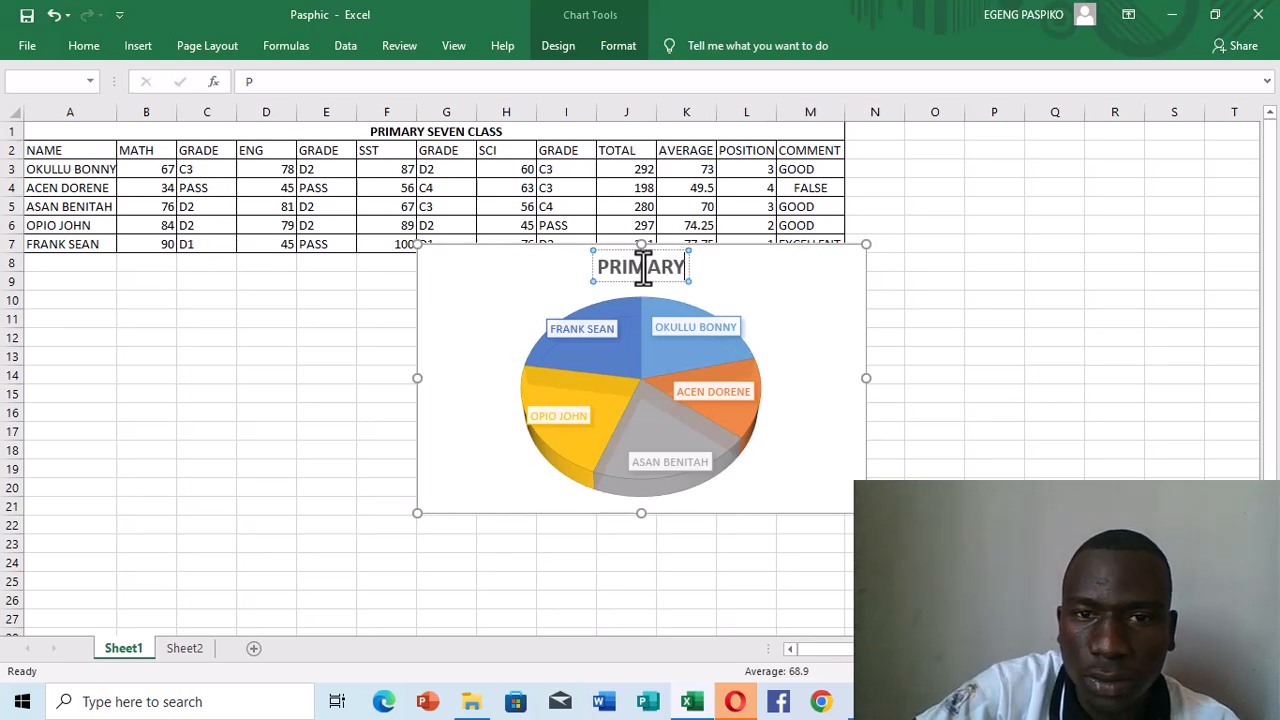
text( S)
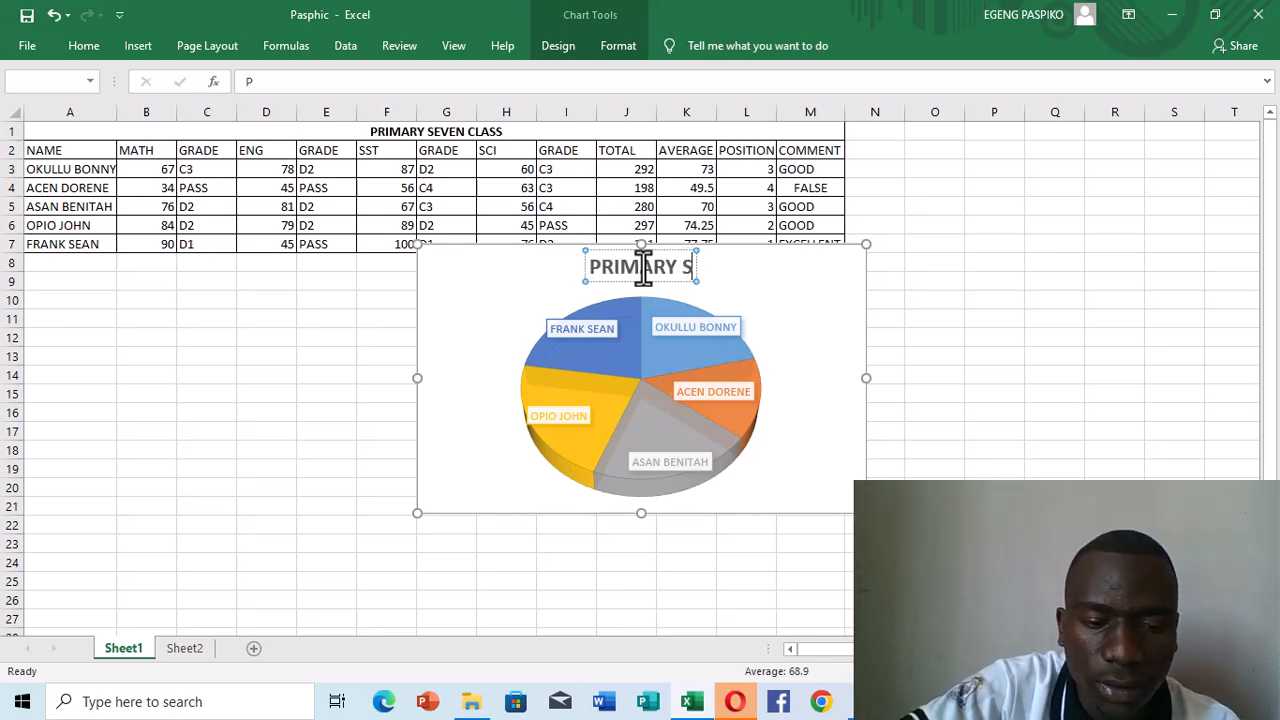
text(EN)
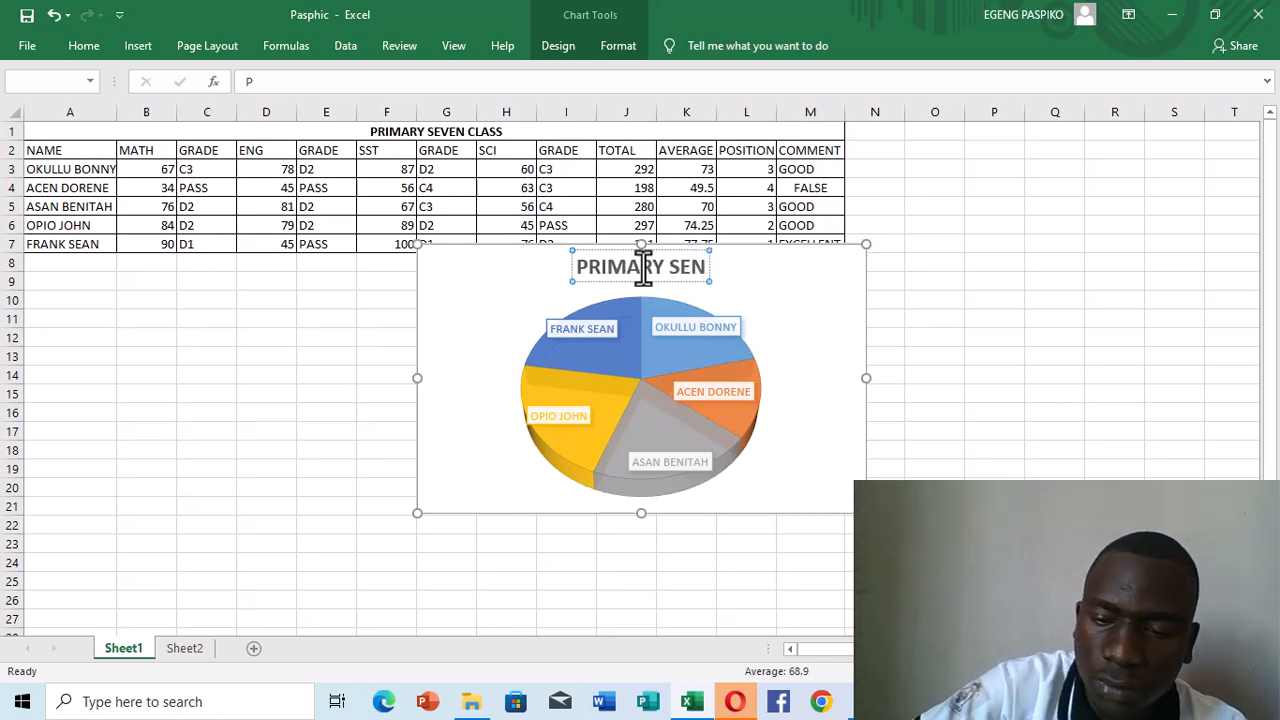
key(BackSpace)
text(E)
key(BackSpace)
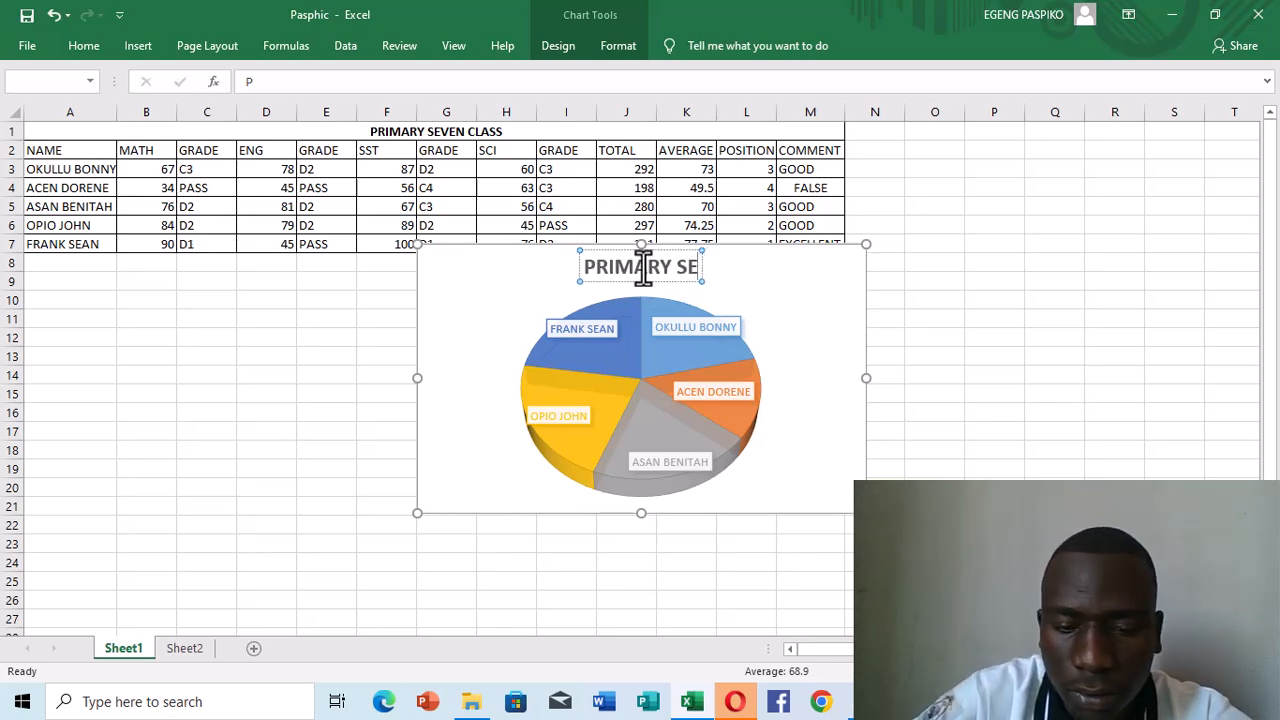
text(VE)
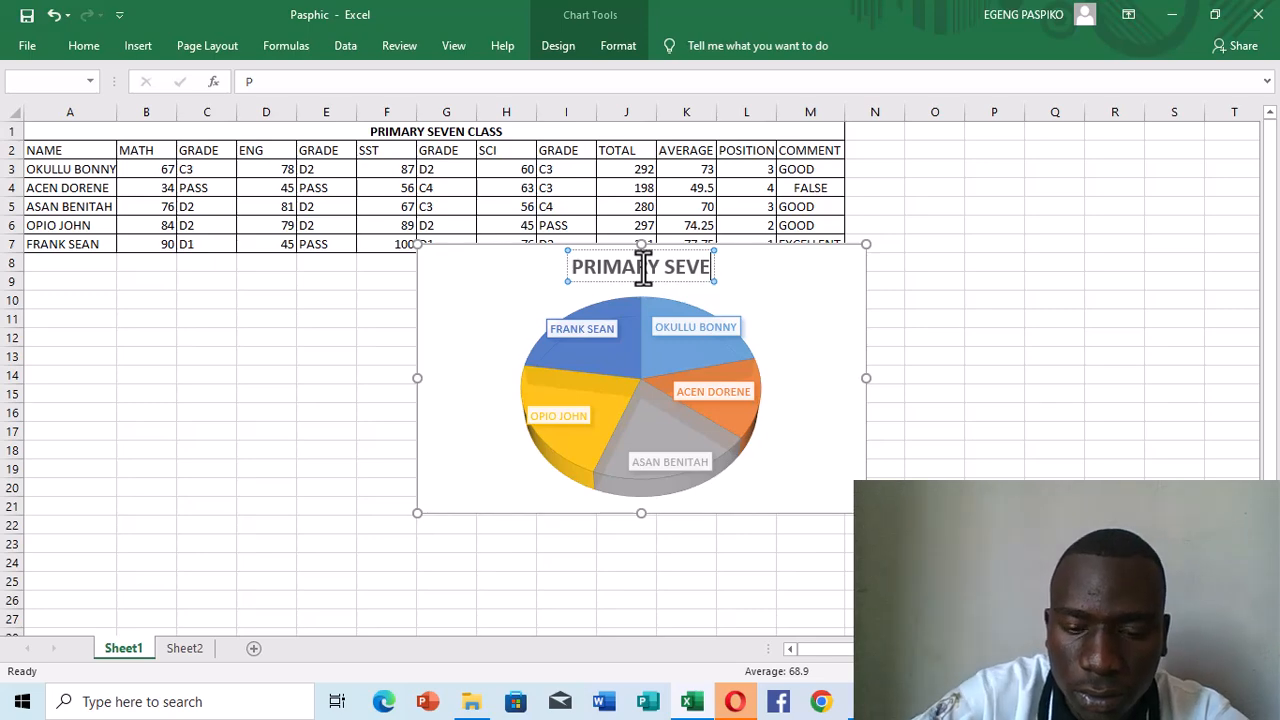
text(N)
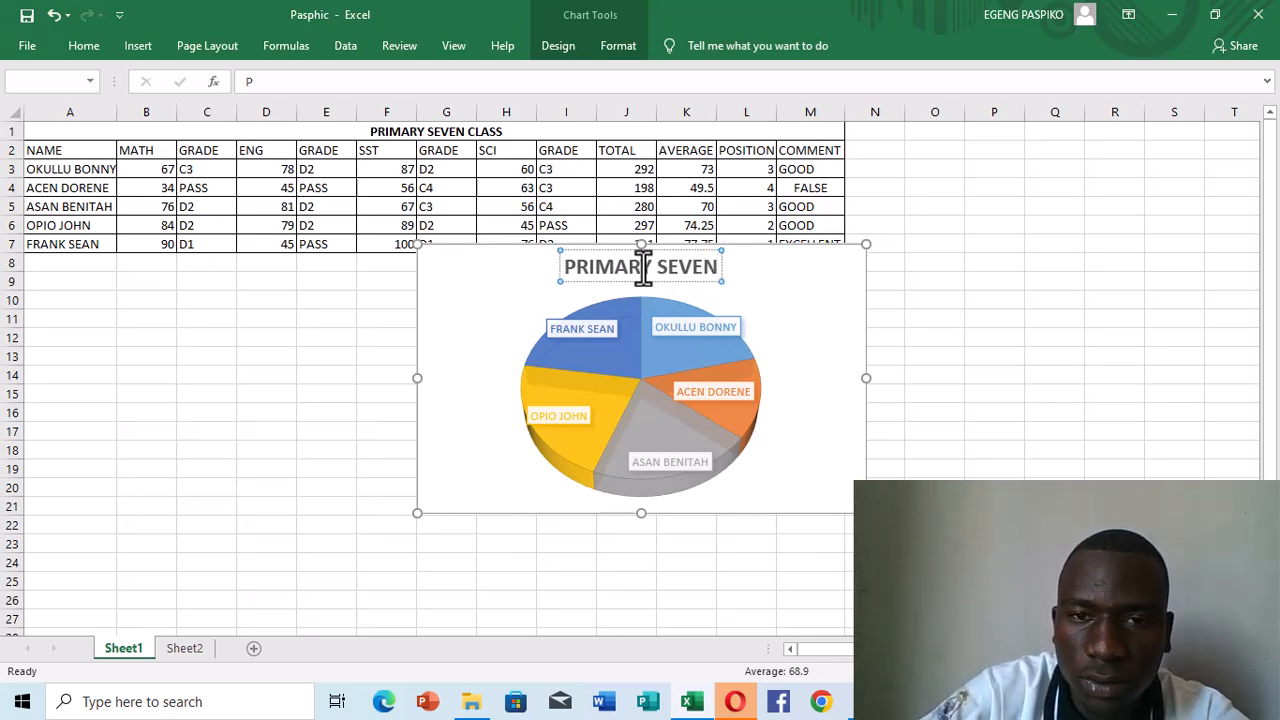
text( CH)
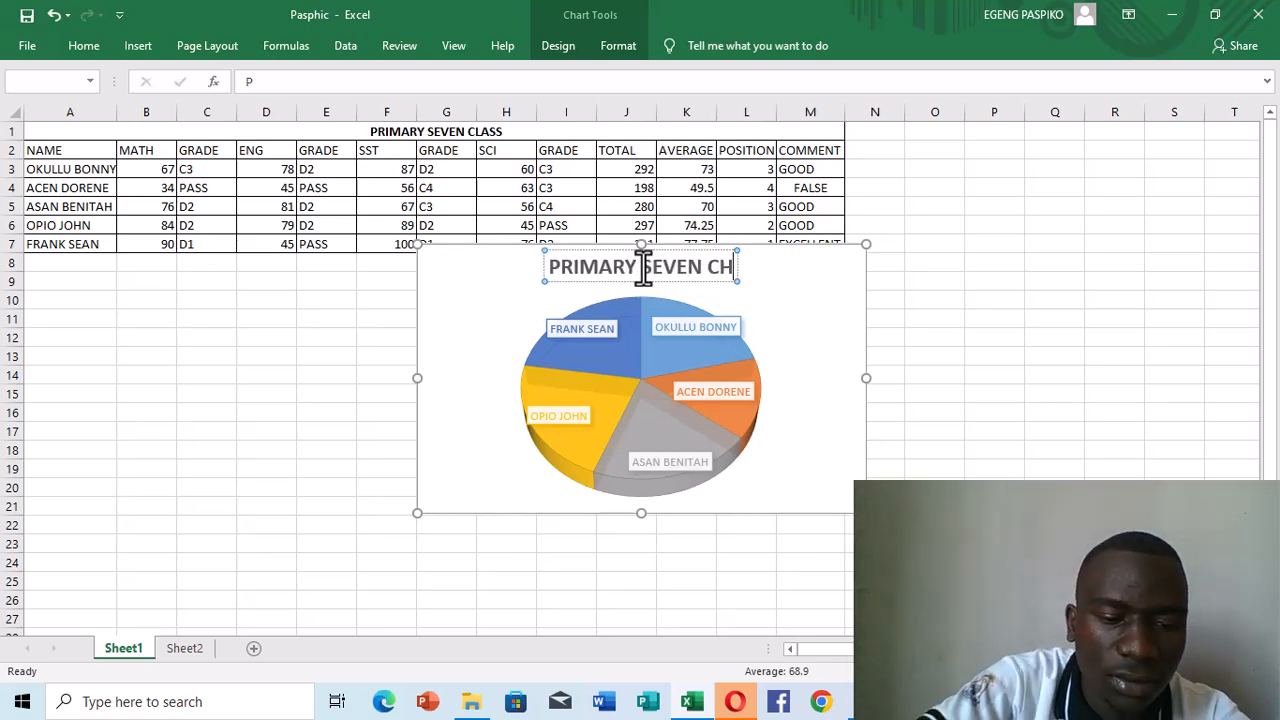
text(ART)
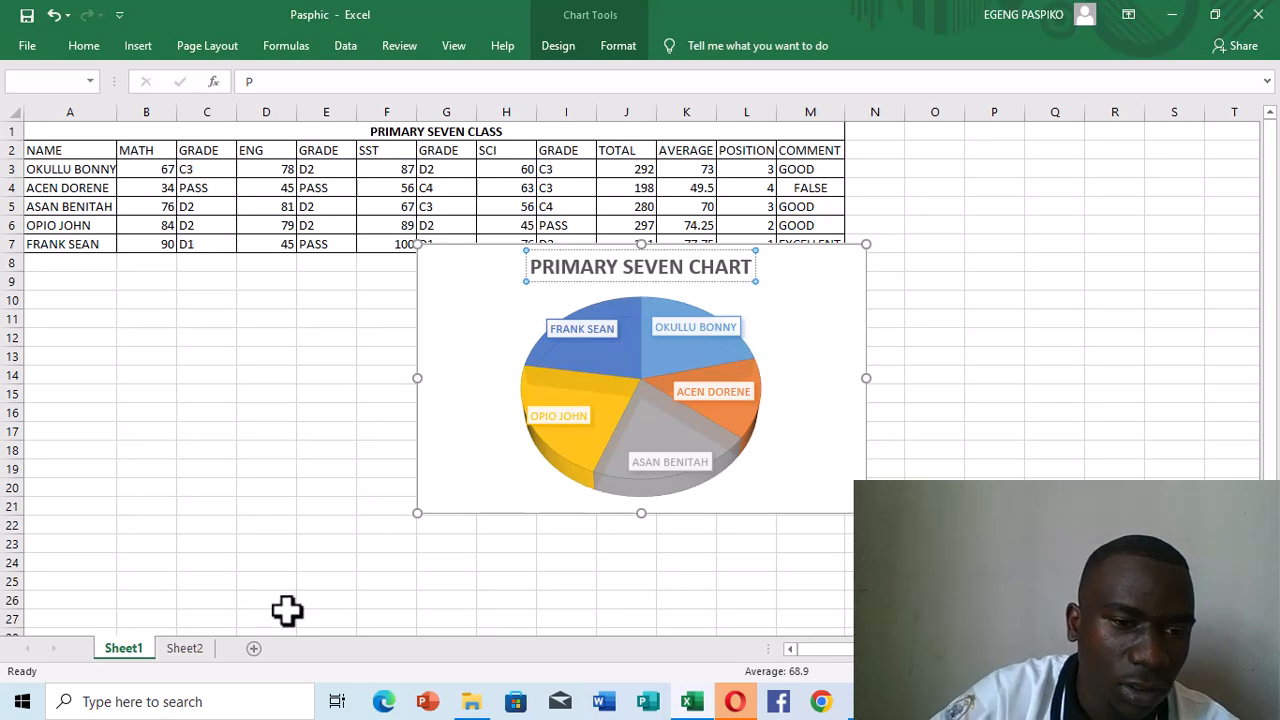
click(184, 648)
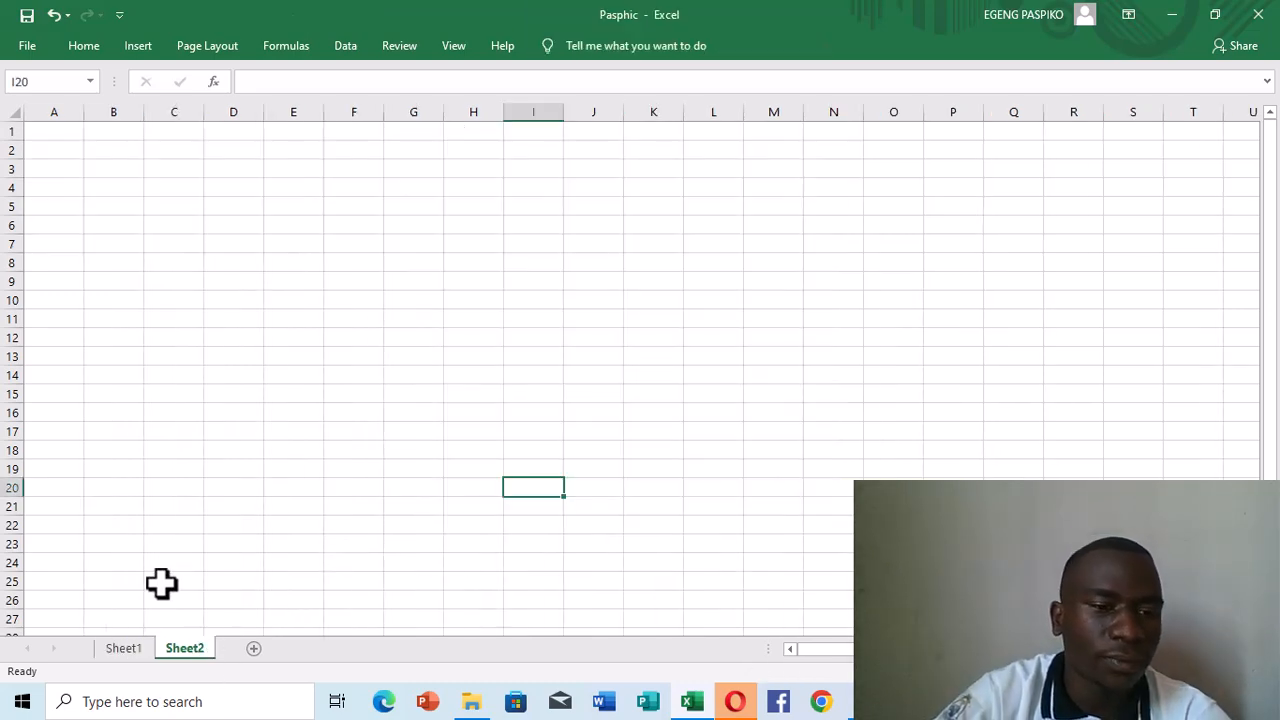
click(132, 654)
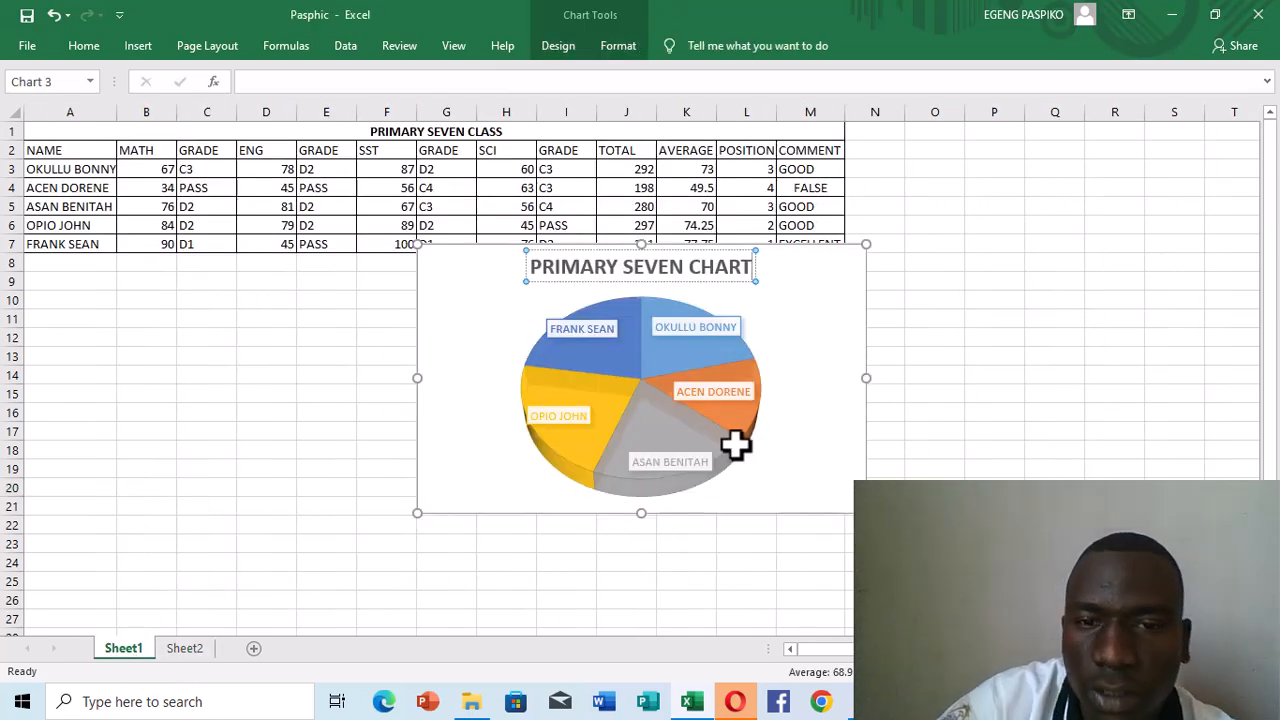
right_click(815, 374)
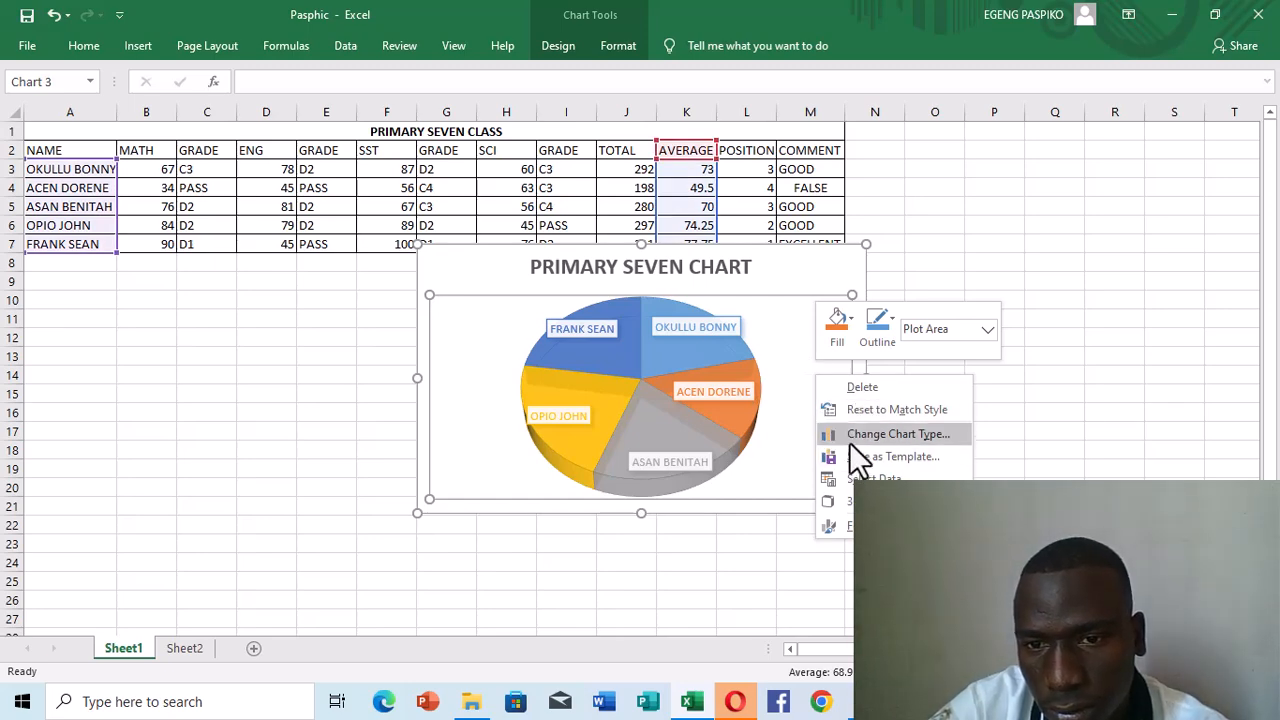
key(Escape)
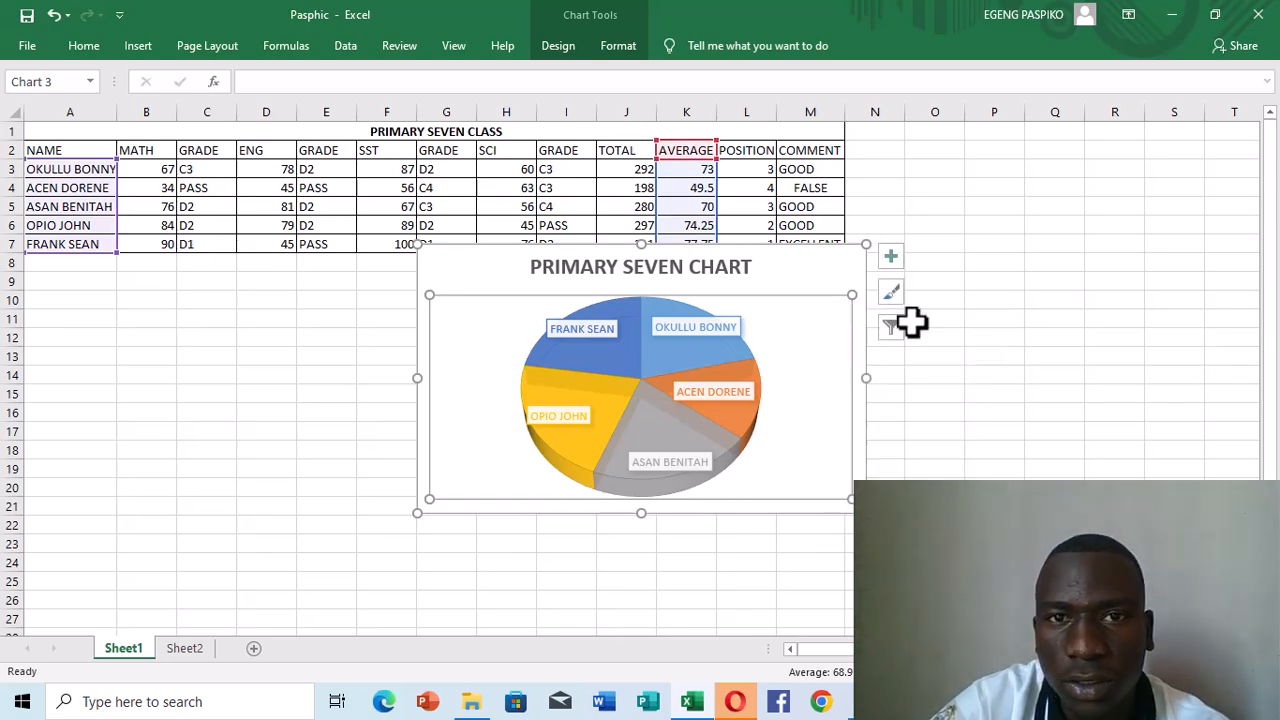
Move the pie chart from Sheet1 onto a new chart sheet of its own, and return to the class table on Sheet1.
click(558, 48)
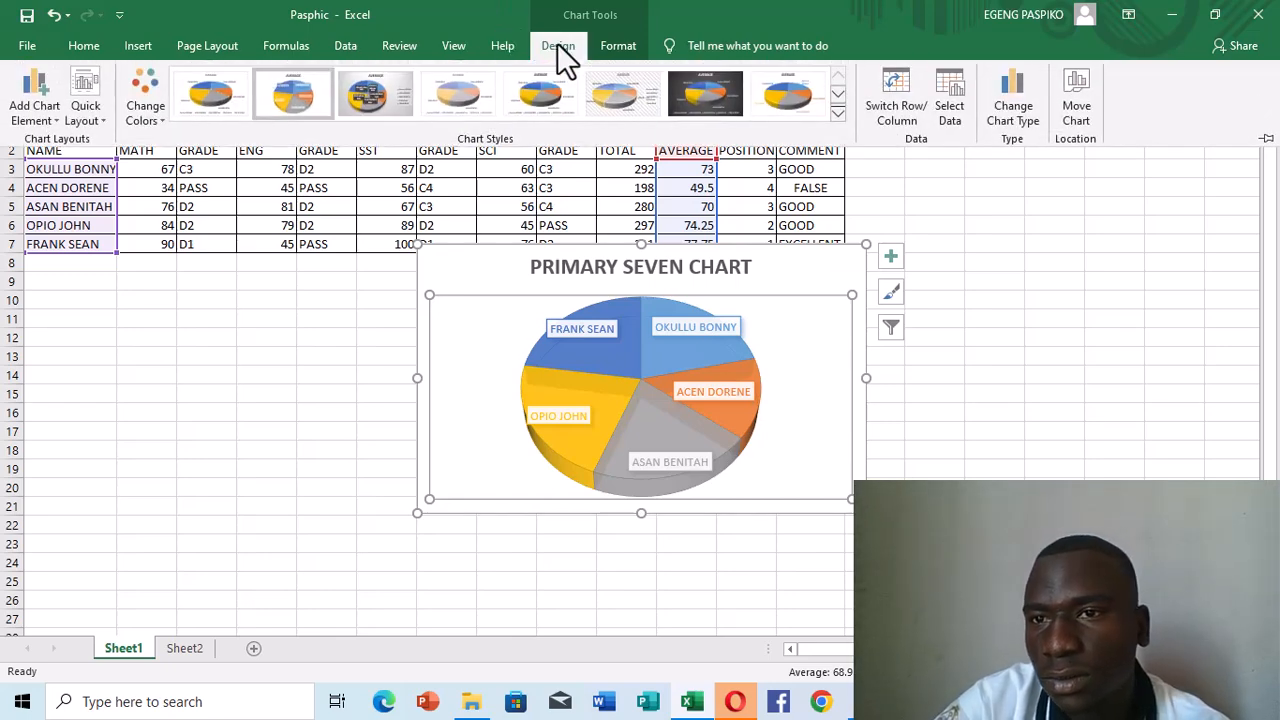
click(1081, 112)
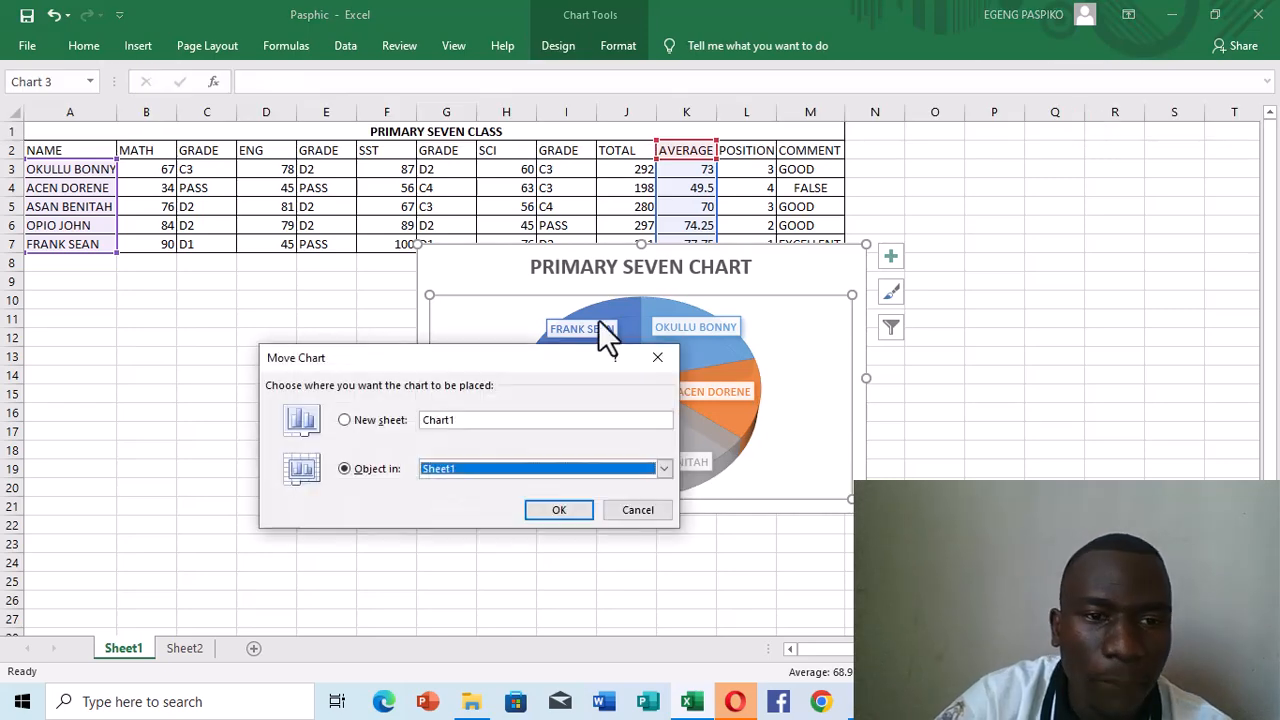
click(340, 420)
click(558, 510)
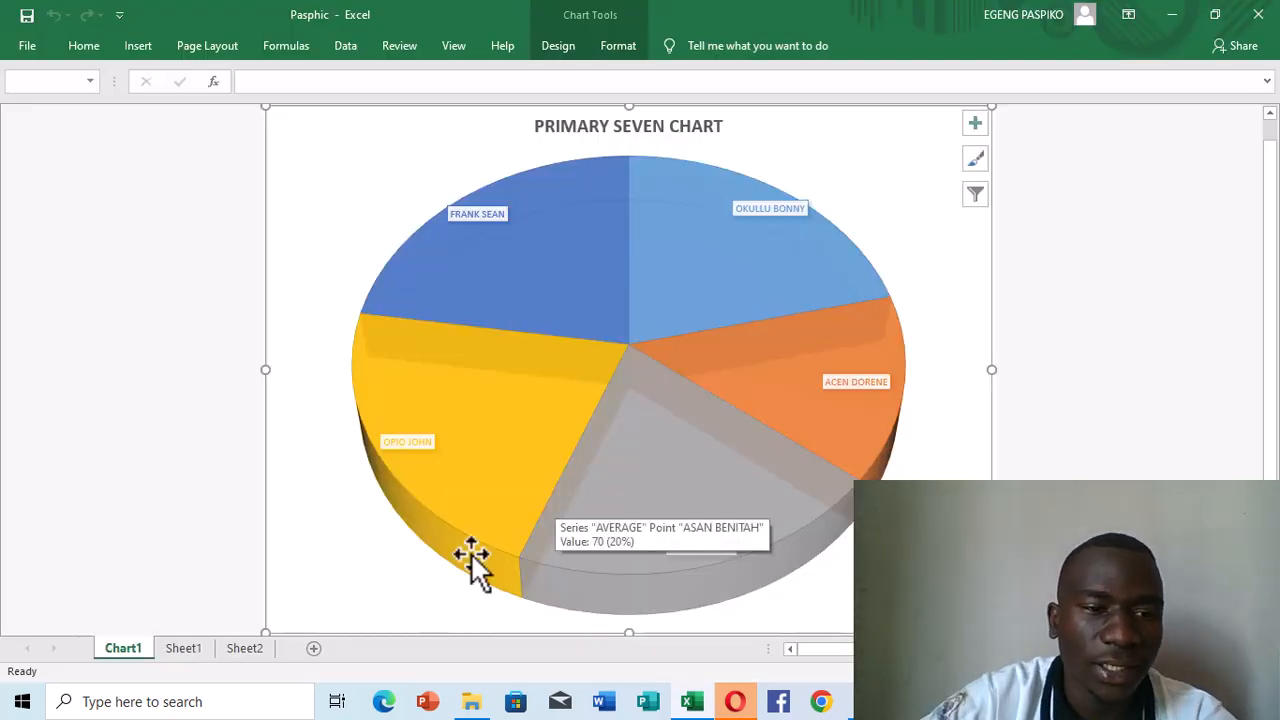
click(199, 650)
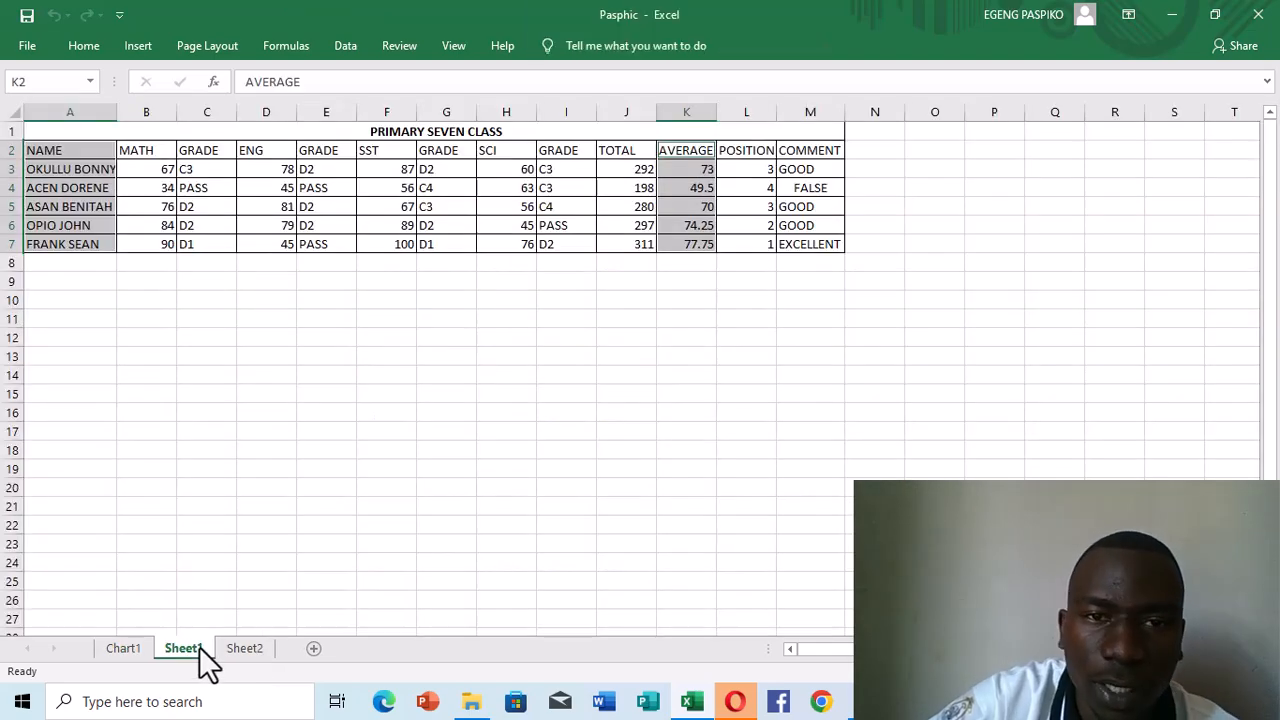
click(434, 372)
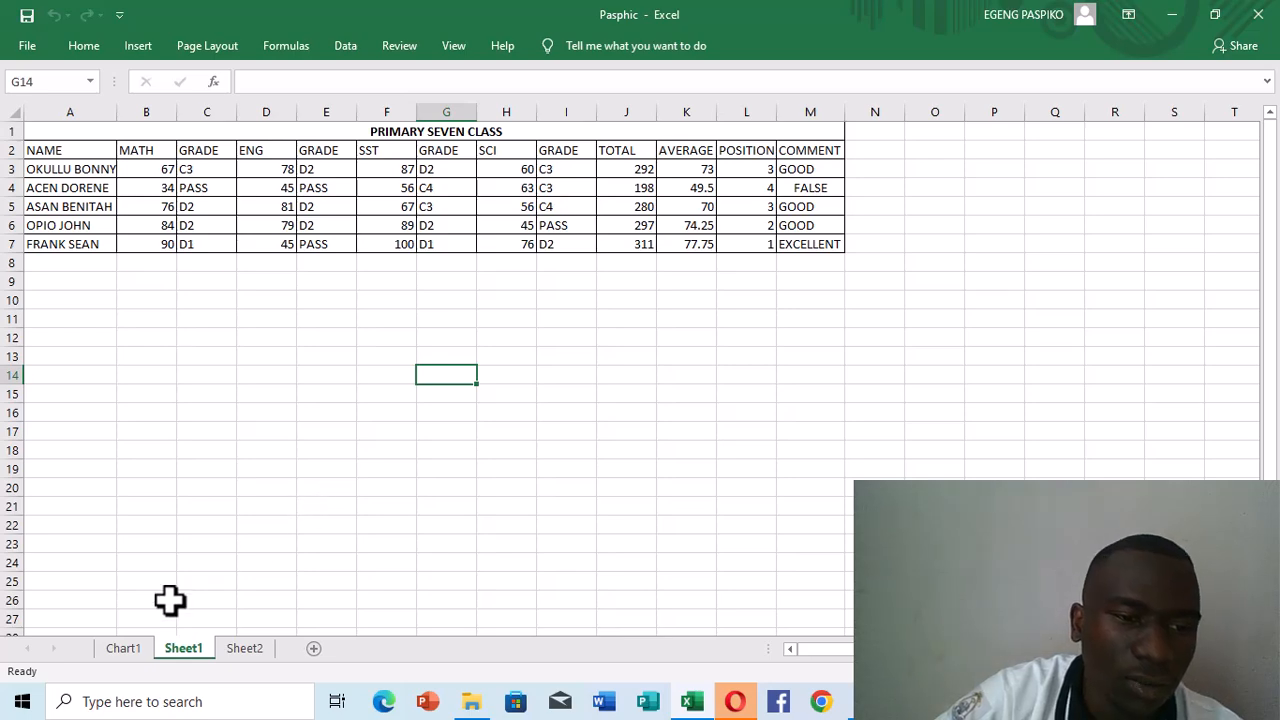
Rename the pie chart's new sheet as CHART.
click(138, 647)
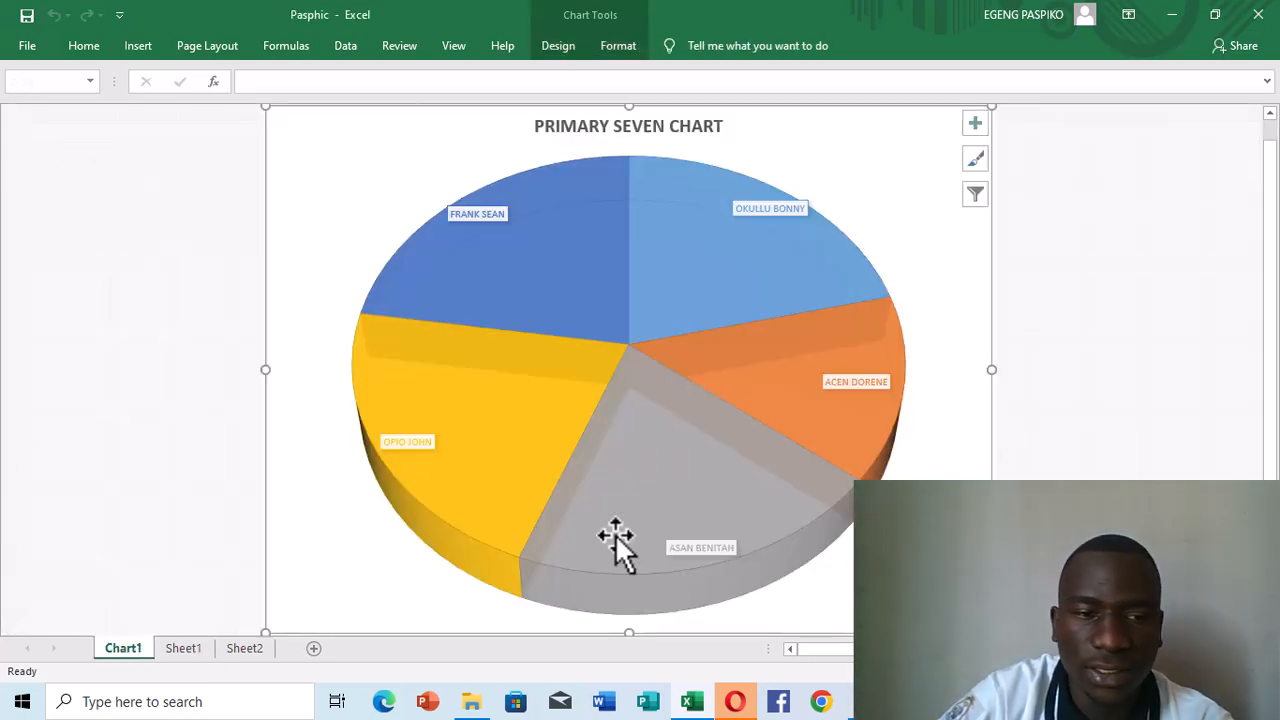
double_click(137, 647)
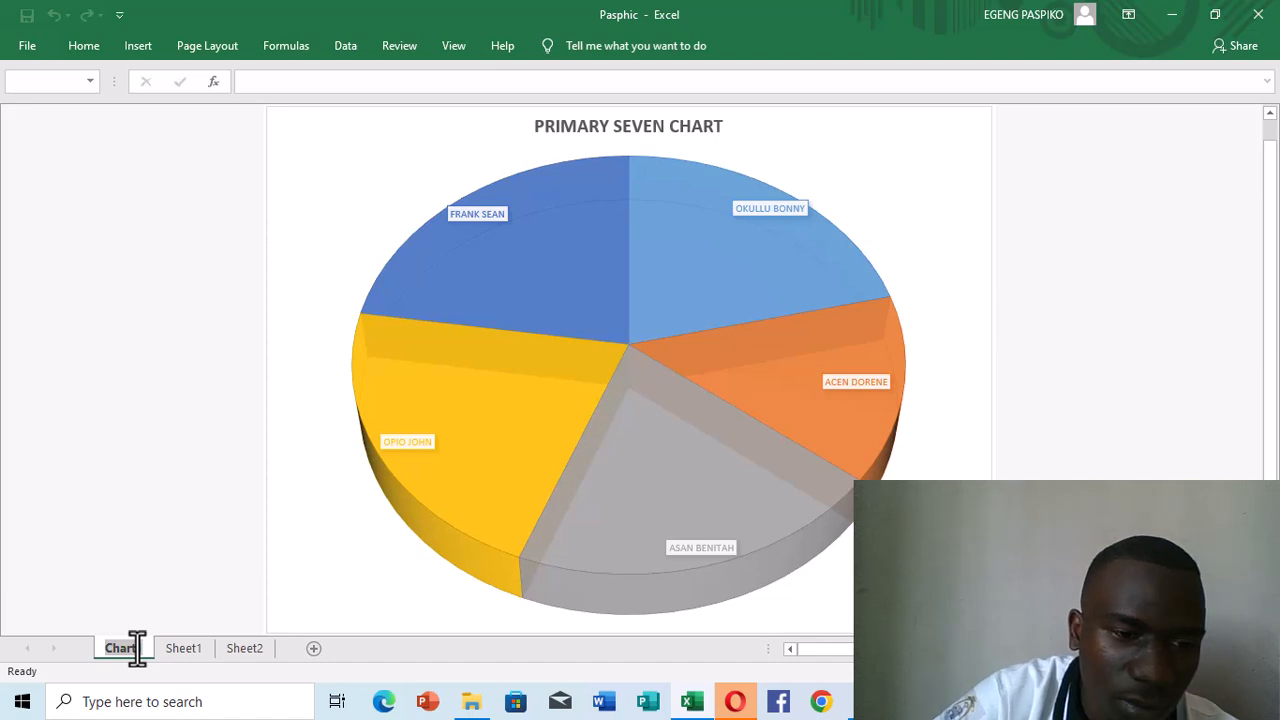
key(BackSpace)
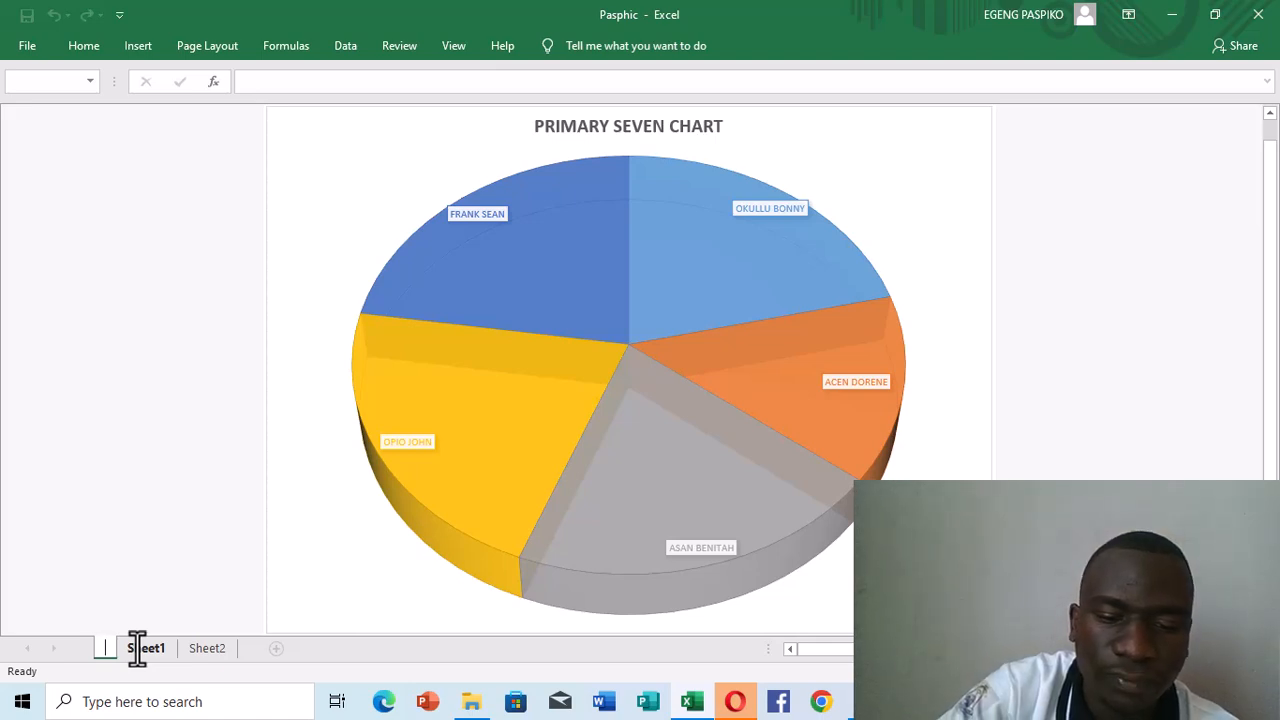
text(CHA)
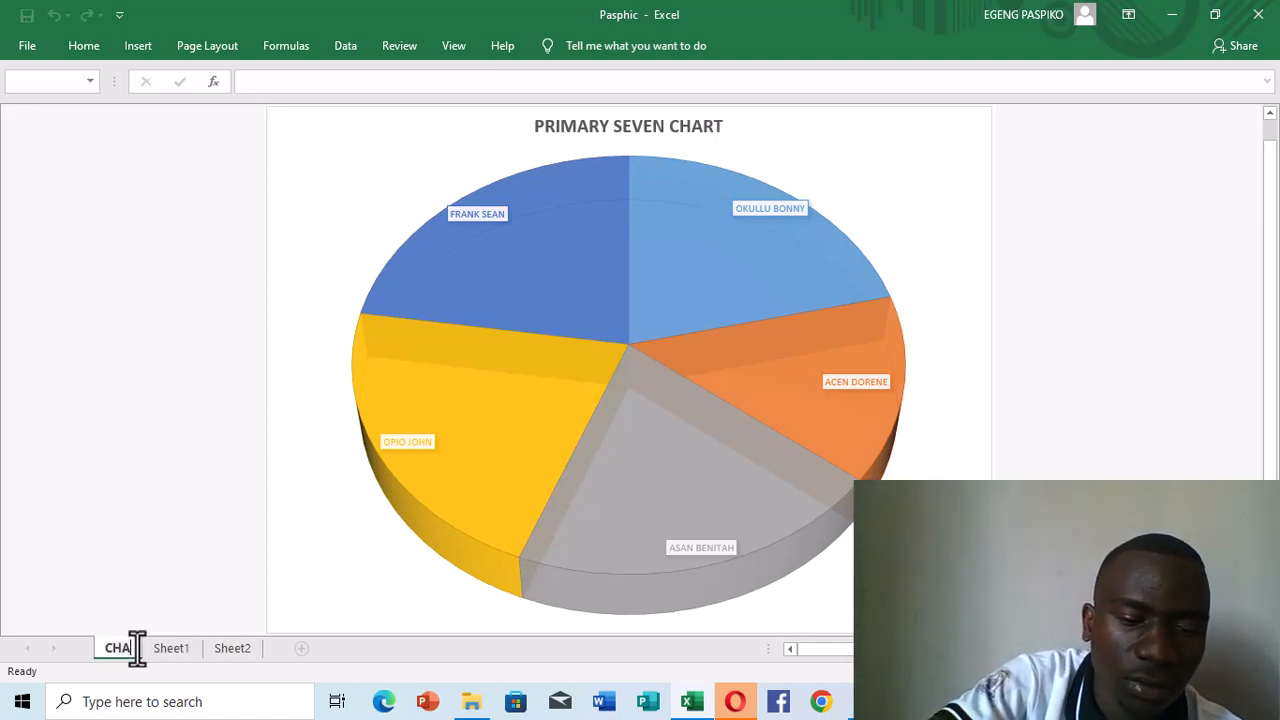
text(RT)
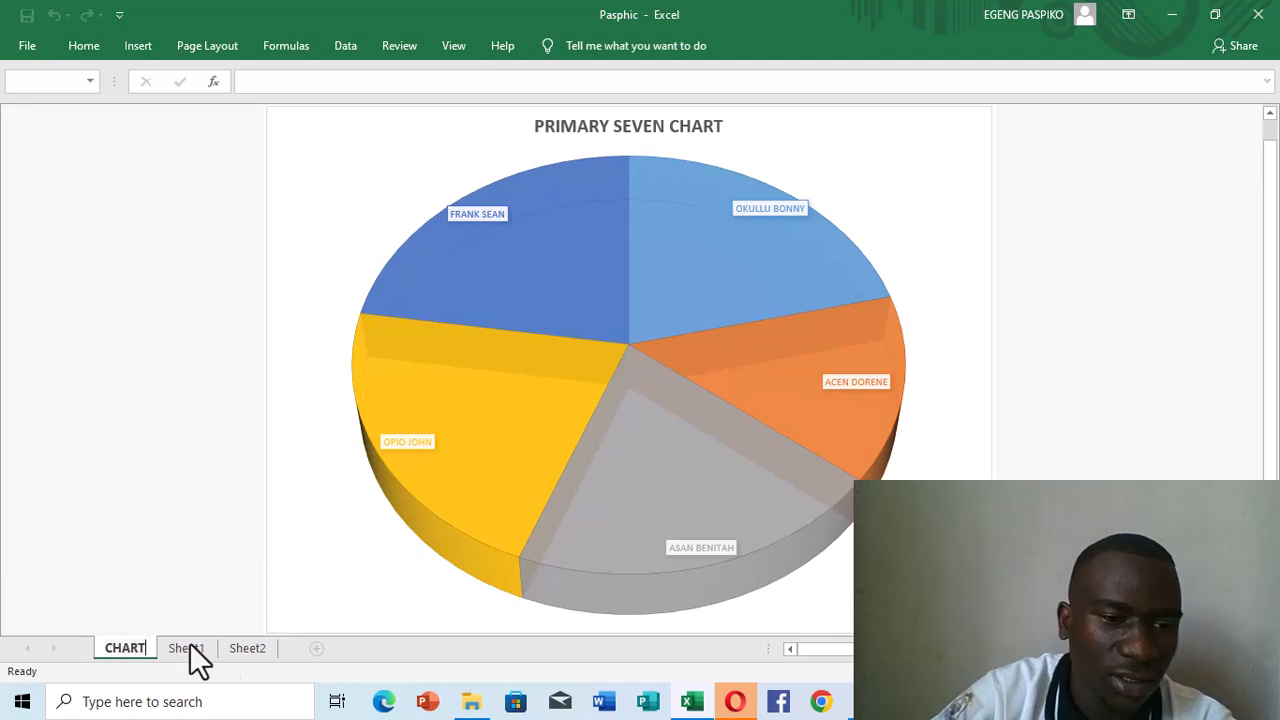
key(Return)
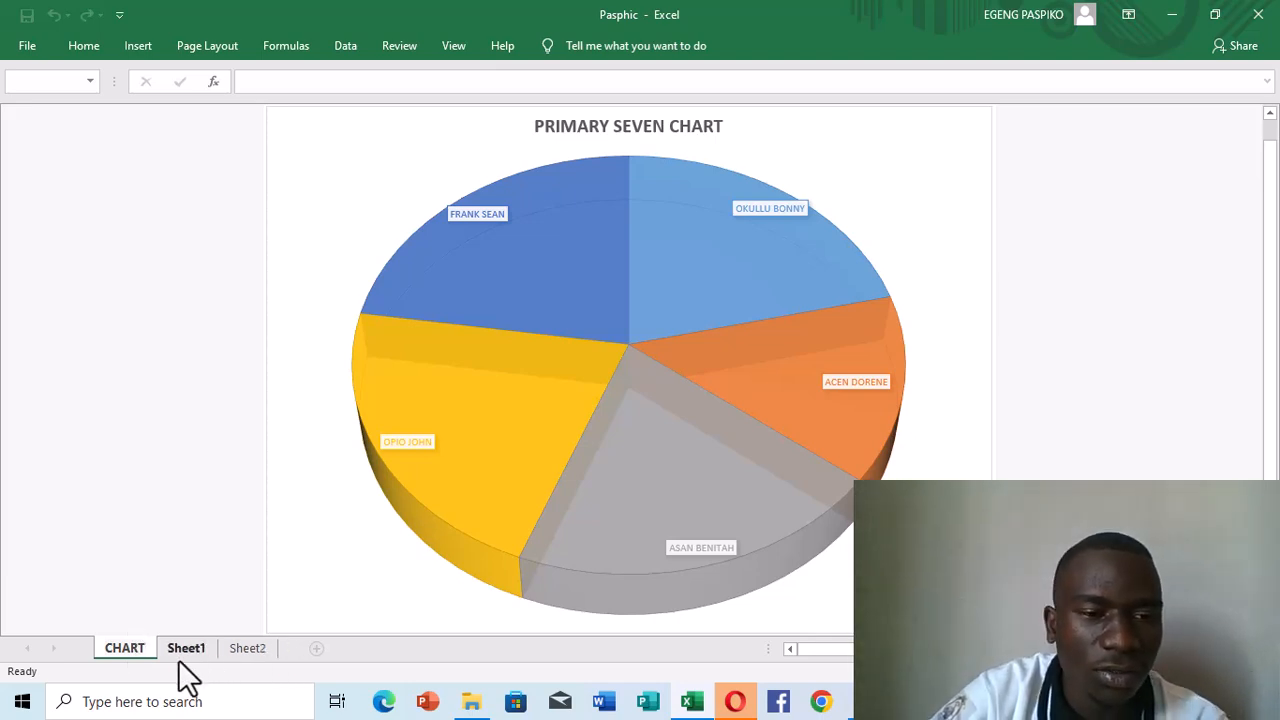
Review the class table on Sheet1 and the pie chart on the CHART sheet, ending on Sheet1.
click(183, 650)
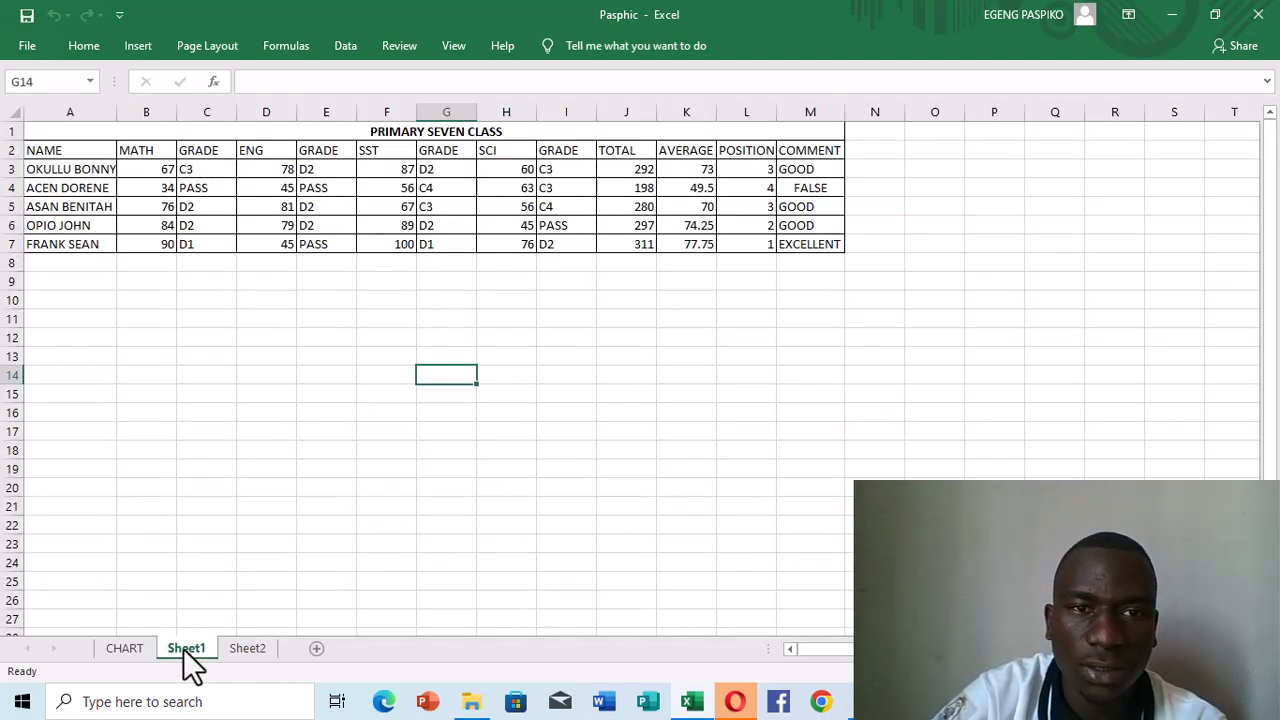
click(123, 648)
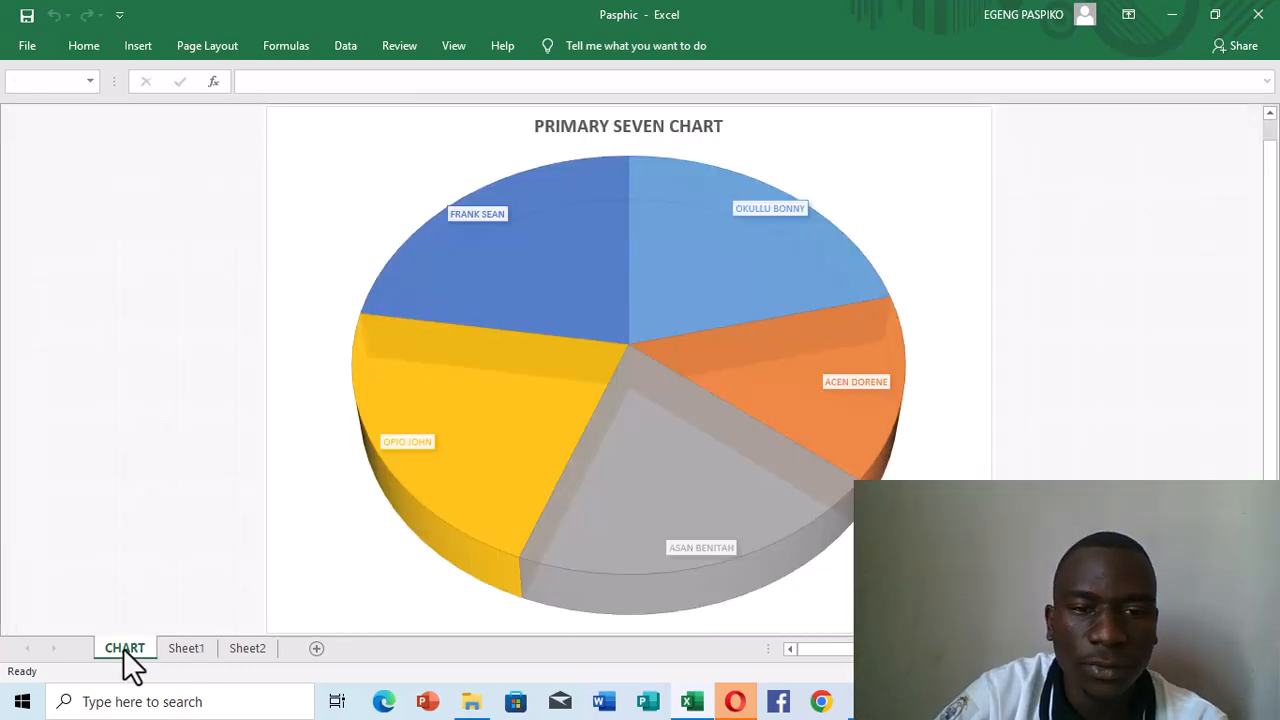
click(202, 648)
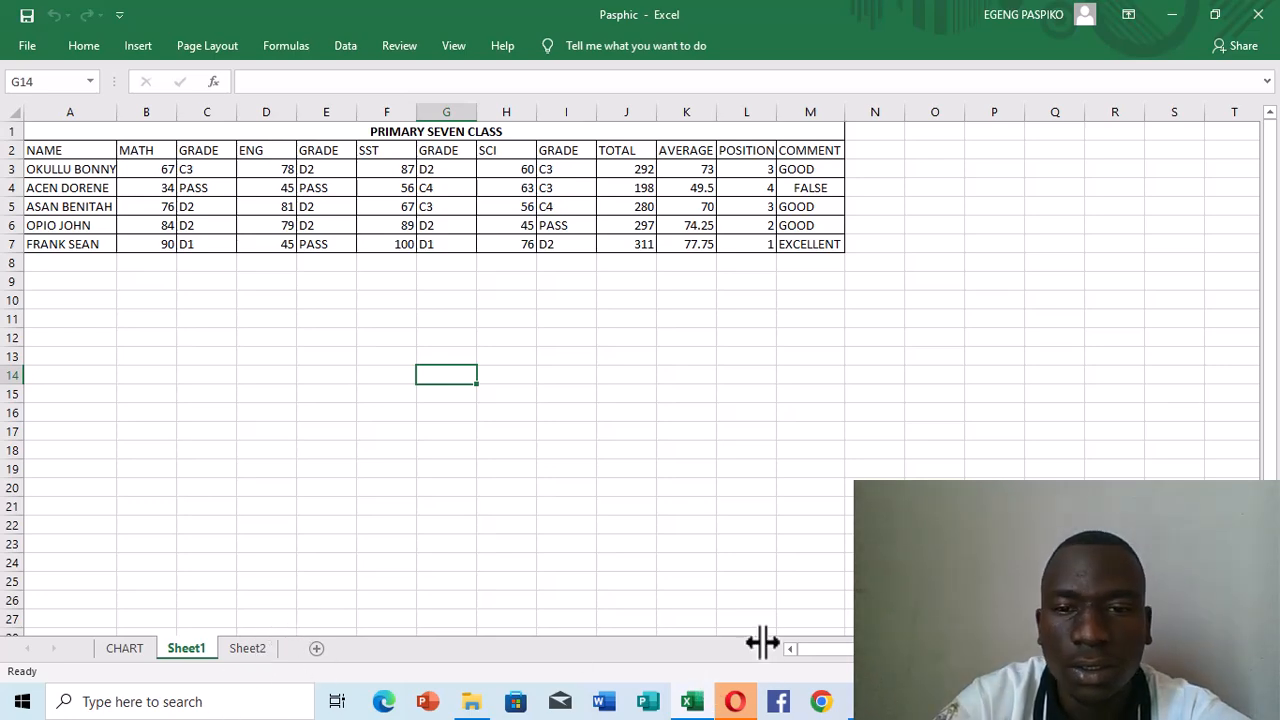
click(866, 702)
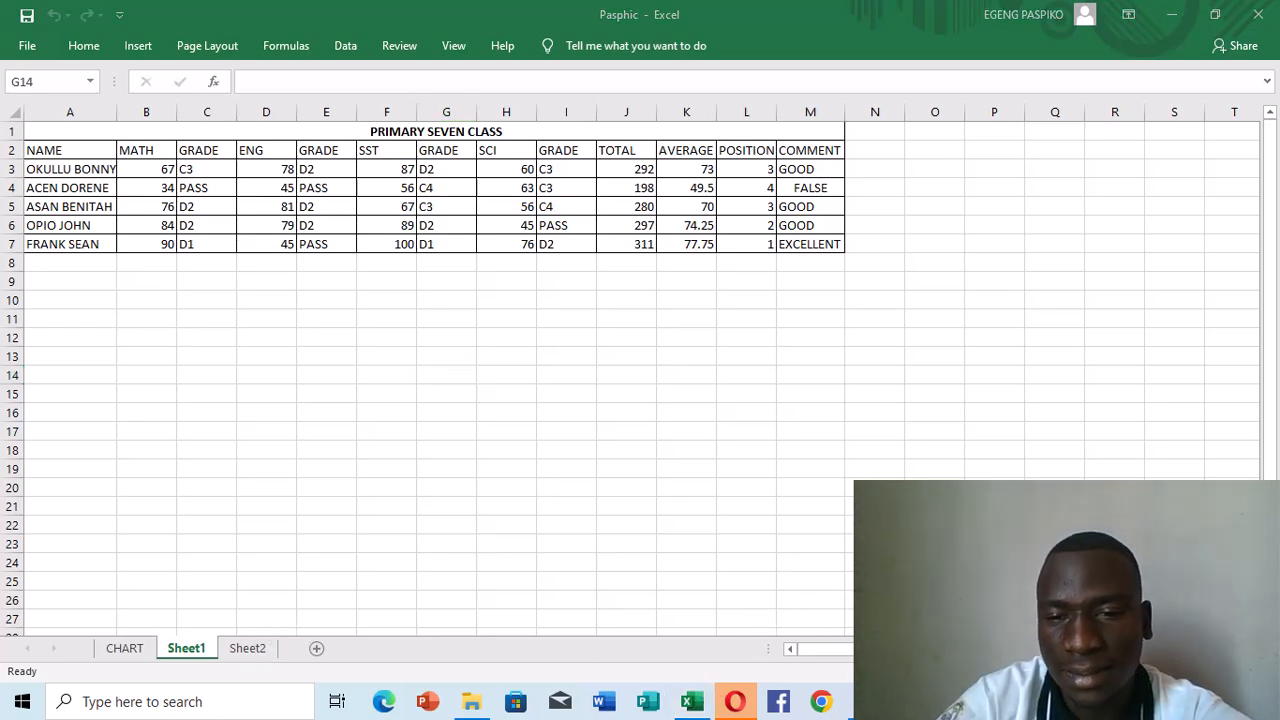